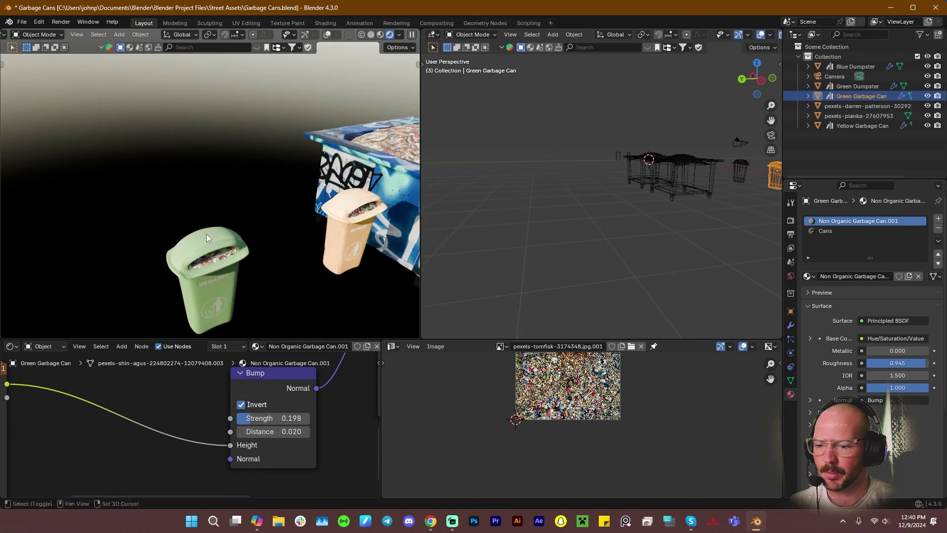
# Examine the finished garbage cans and dumpsters in the rendered viewport from several angles and distances
pyautogui.press('KP_Decimal')
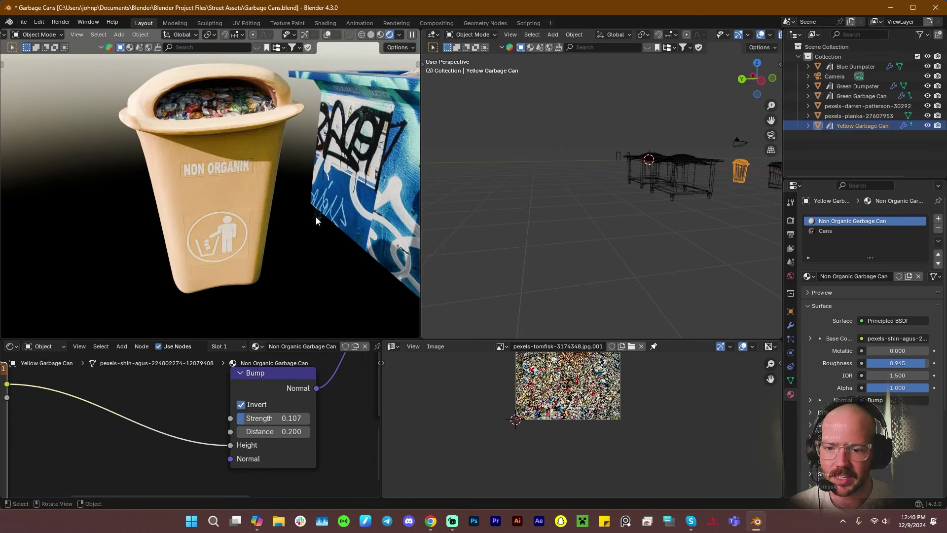
pyautogui.moveTo(316, 216); pyautogui.dragTo(319, 197, button='middle')
pyautogui.scroll(-3, 307, 215)
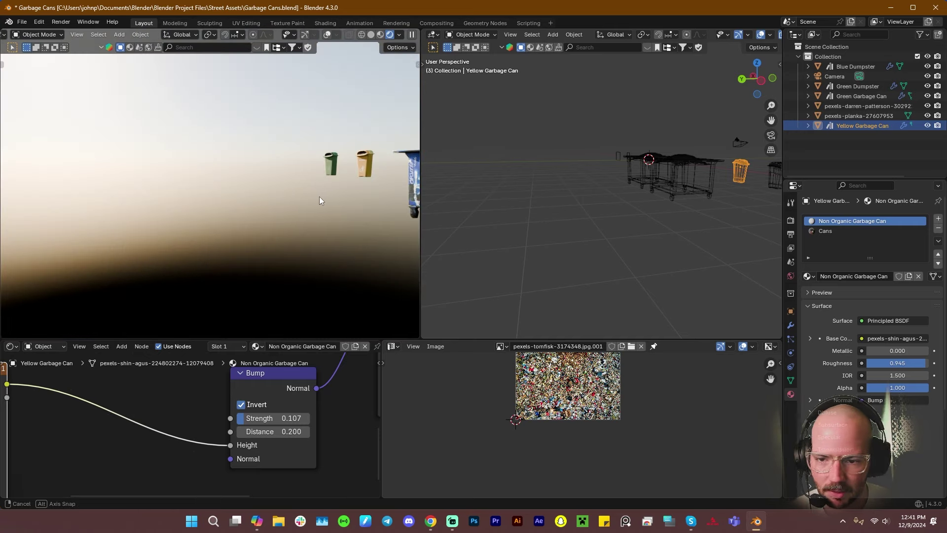
pyautogui.moveTo(314, 217); pyautogui.dragTo(223, 217, button='middle')
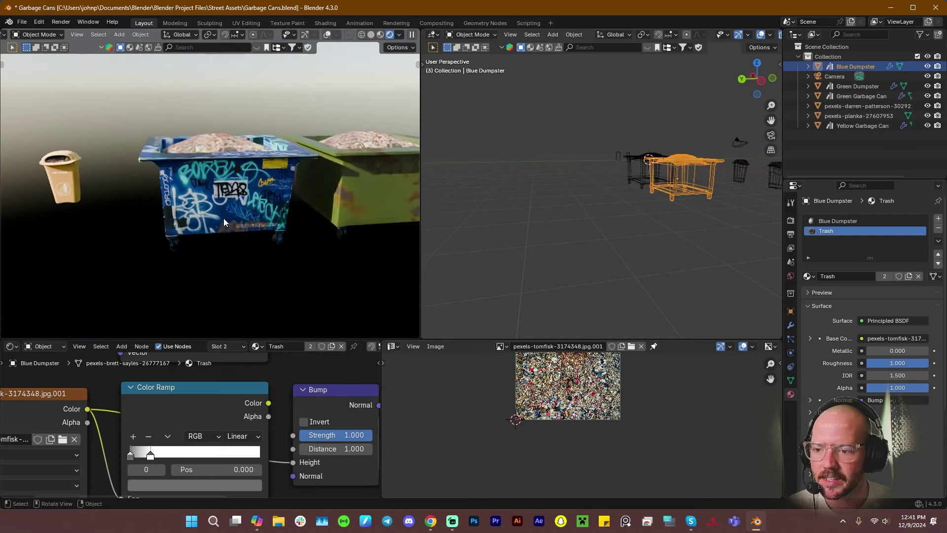
pyautogui.press('`')
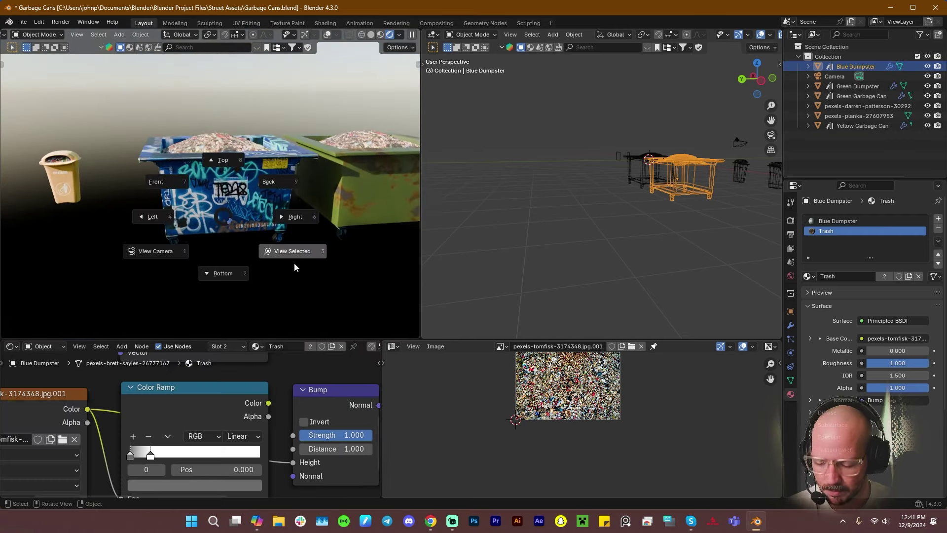
pyautogui.click(296, 262)
pyautogui.scroll(-6, 327, 266)
pyautogui.moveTo(327, 267); pyautogui.dragTo(262, 221, button='middle')
pyautogui.moveTo(213, 193)
pyautogui.mouseDown(button='middle')
pyautogui.moveTo(244, 209)
pyautogui.moveTo(204, 198)
pyautogui.moveTo(212, 195)
pyautogui.mouseUp(button='middle')
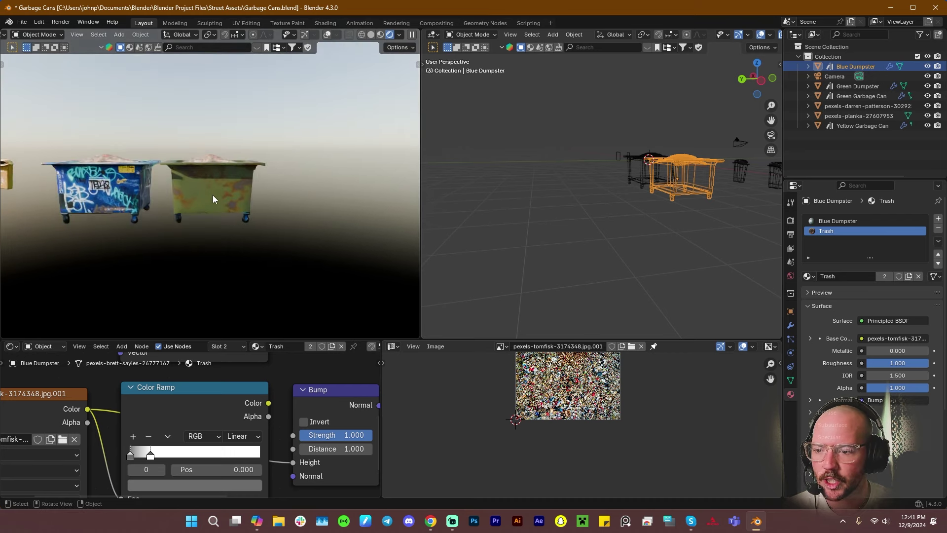
pyautogui.scroll(6, 212, 195)
pyautogui.scroll(-5, 217, 188)
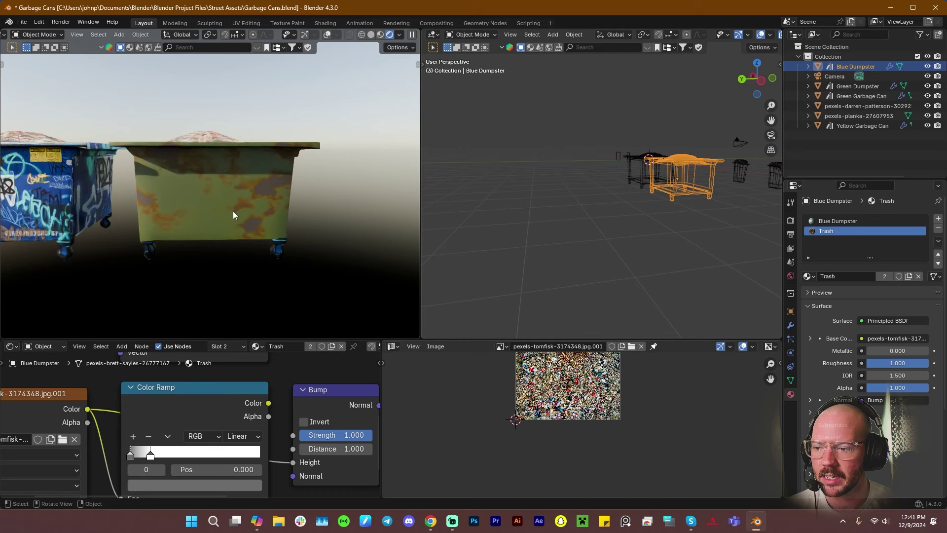
# Select the green dumpster and inspect its material node setup in a temporarily enlarged shader editor
pyautogui.click(196, 184)
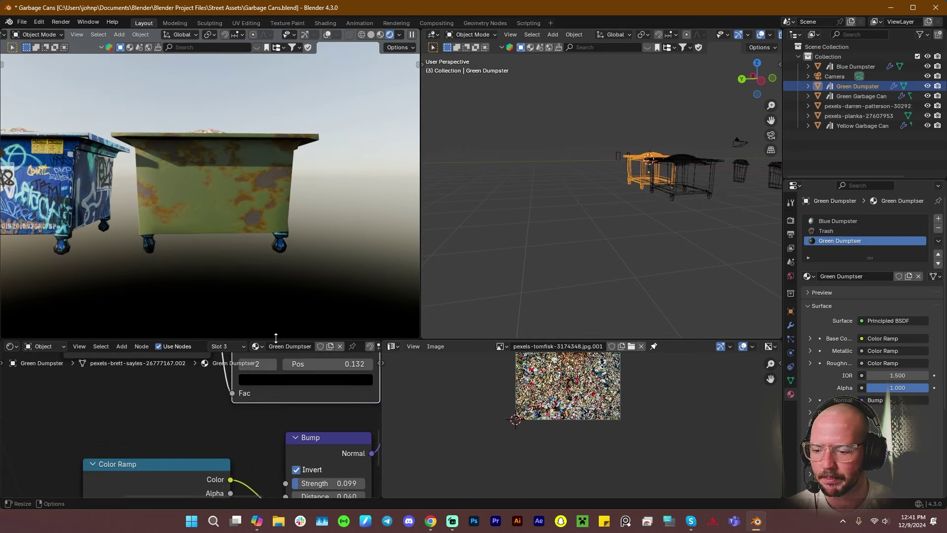
pyautogui.moveTo(275, 340); pyautogui.dragTo(257, 162)
pyautogui.moveTo(256, 152); pyautogui.dragTo(265, 70, button='middle')
pyautogui.moveTo(408, 161); pyautogui.dragTo(419, 365)
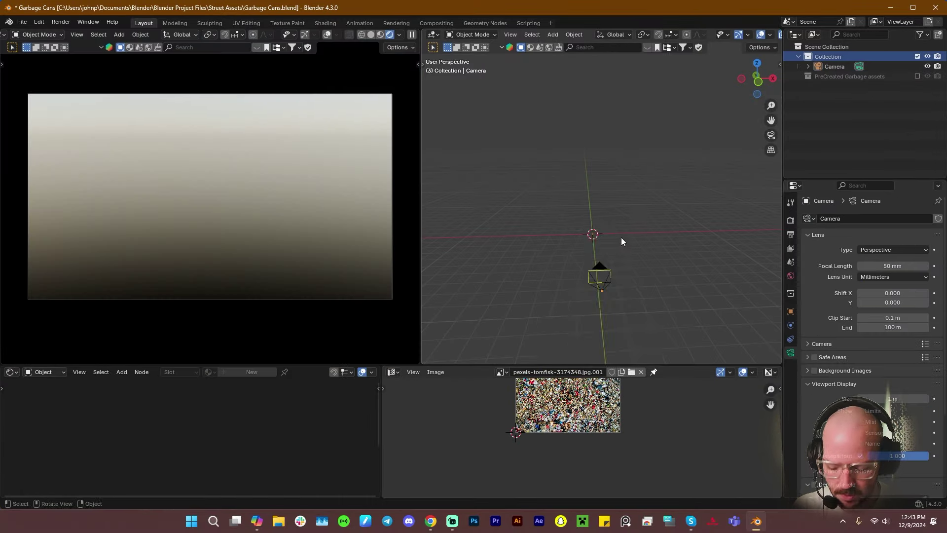
# Start adding images as mesh planes and browse to the Stock\Street Assets folder
pyautogui.hotkey('shift', 'a')
pyautogui.moveTo(606, 357)
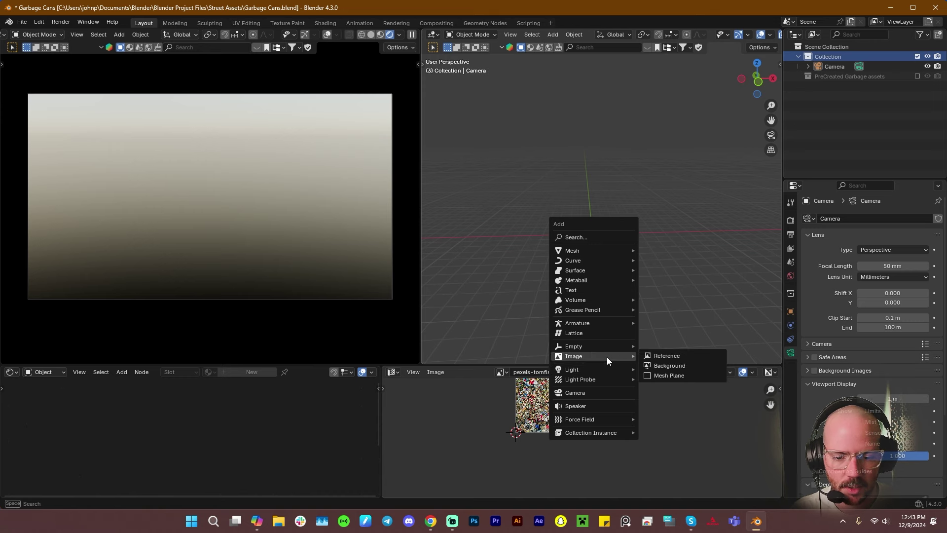
pyautogui.click(685, 359)
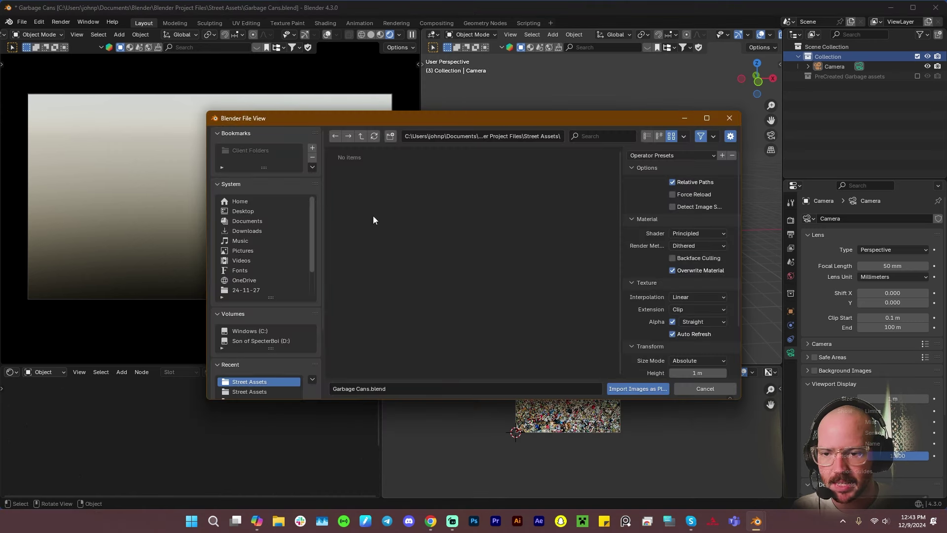
pyautogui.click(259, 391)
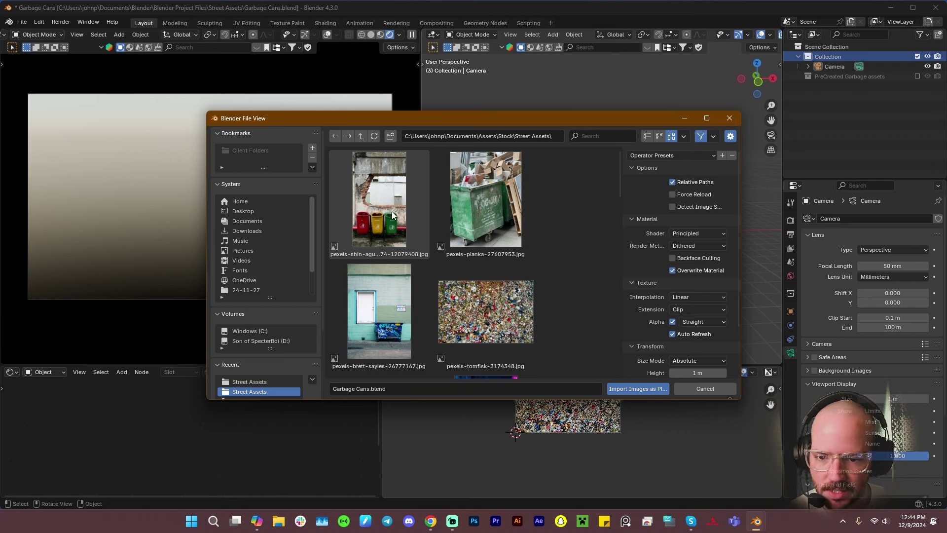
# Import the three-bin photo, the green and blue dumpster photos, and the two trash texture photos together as mesh planes
pyautogui.scroll(-3, 498, 298)
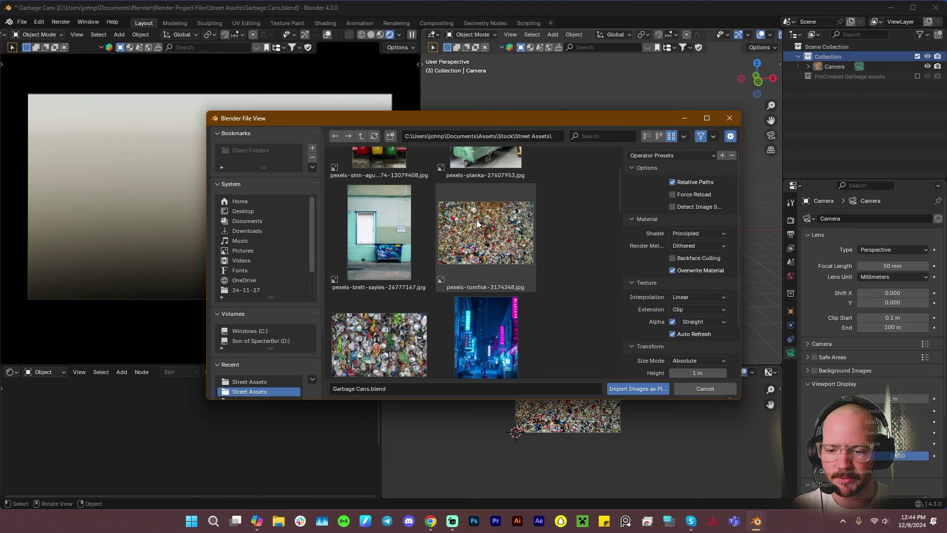
pyautogui.click(476, 291)
pyautogui.scroll(-3, 418, 250)
pyautogui.keyDown('ctrl'); pyautogui.click(404, 273); pyautogui.keyUp('ctrl')
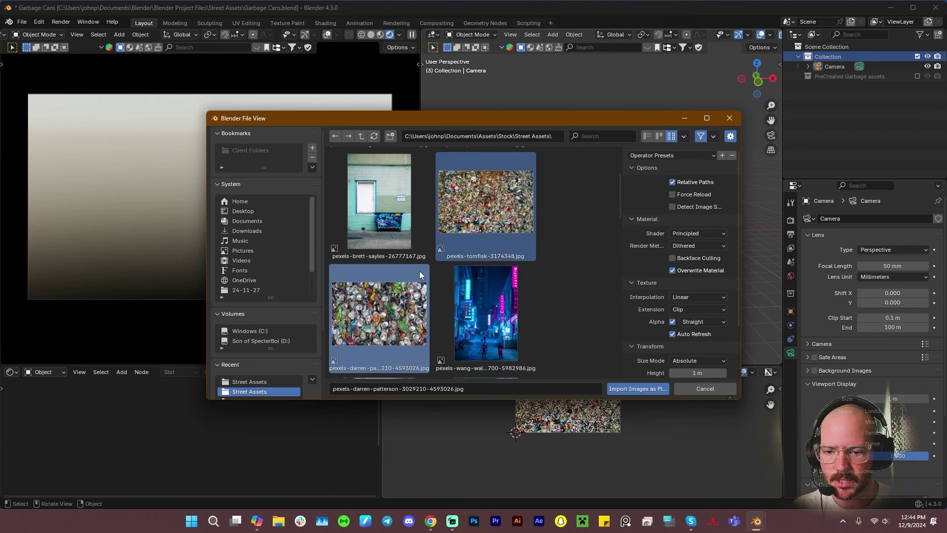
pyautogui.scroll(2, 382, 301)
pyautogui.keyDown('ctrl'); pyautogui.click(380, 261); pyautogui.keyUp('ctrl')
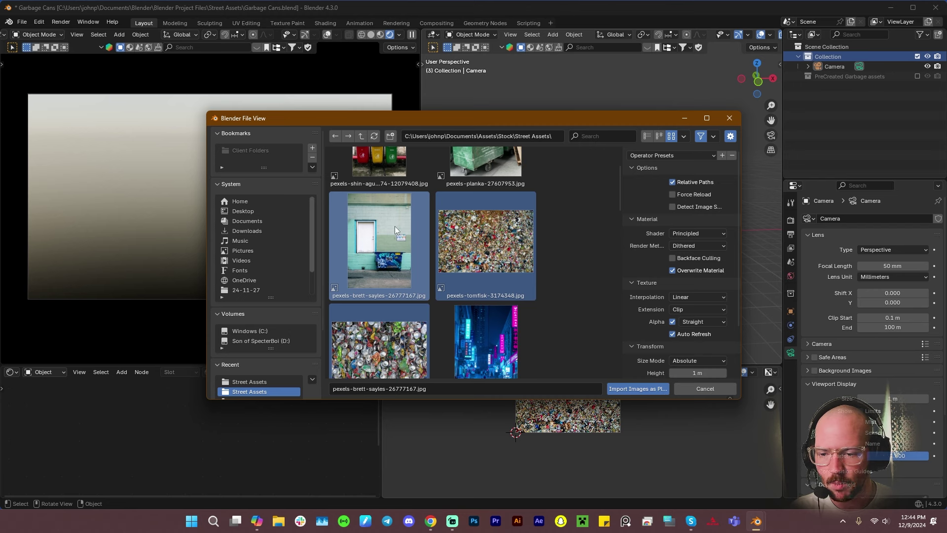
pyautogui.scroll(2, 387, 226)
pyautogui.keyDown('ctrl'); pyautogui.click(380, 220); pyautogui.keyUp('ctrl')
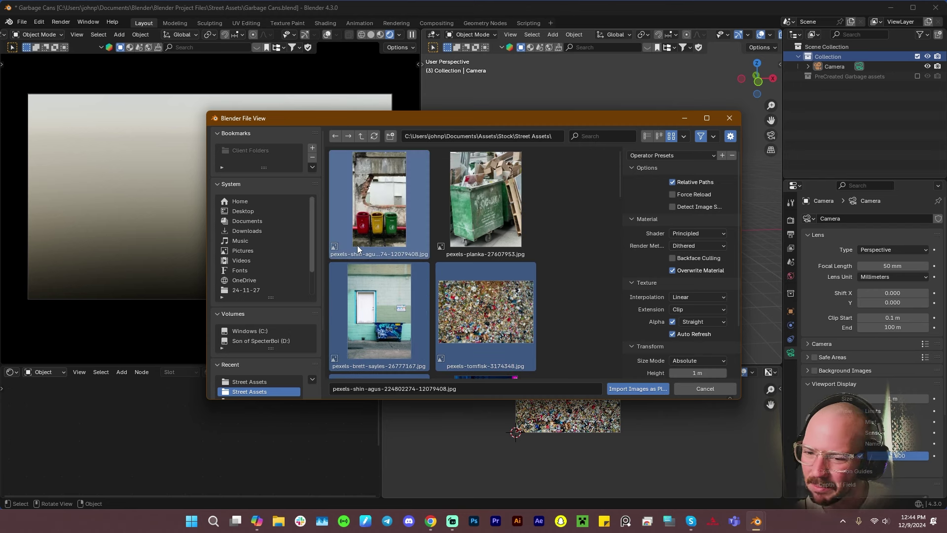
pyautogui.keyDown('ctrl'); pyautogui.click(475, 215); pyautogui.keyUp('ctrl')
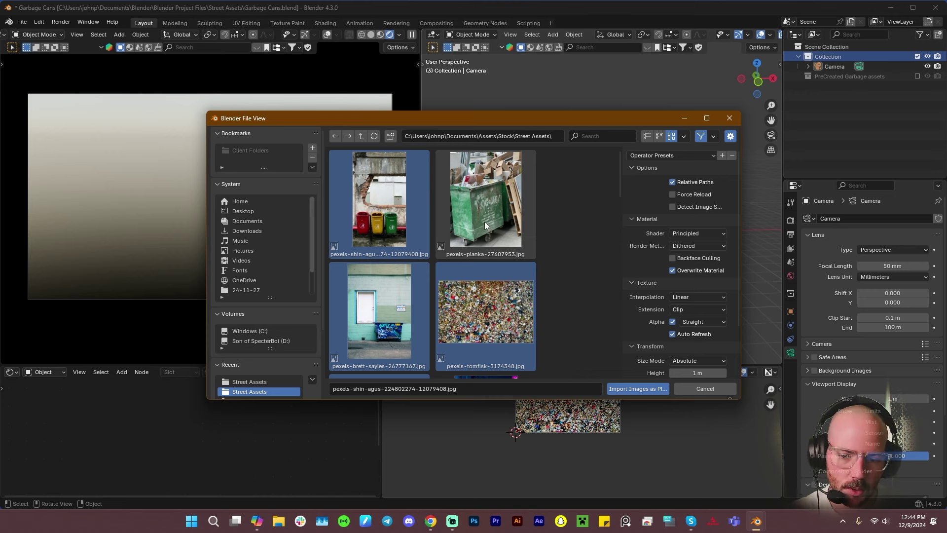
pyautogui.keyDown('shift'); pyautogui.click(483, 221); pyautogui.keyUp('shift')
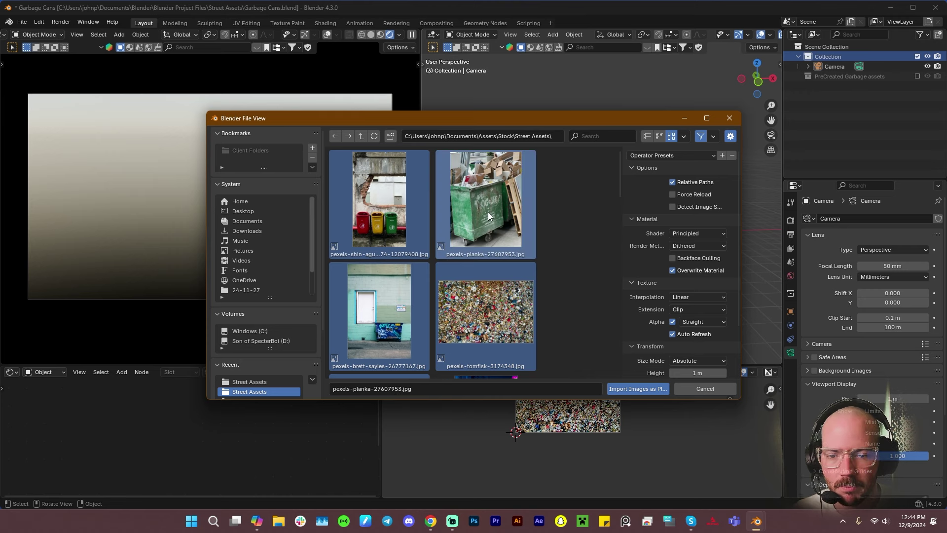
pyautogui.click(629, 390)
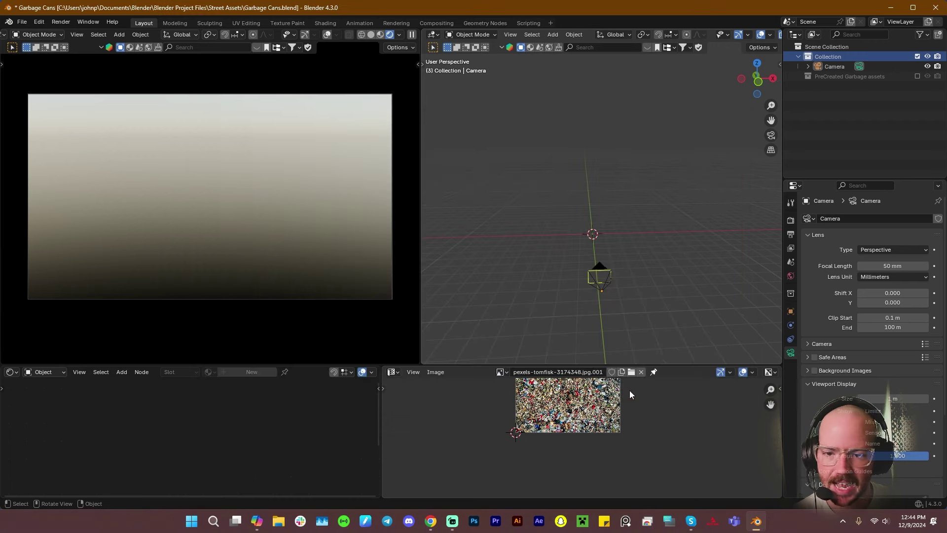
# Select all five imported image planes and scale them up together
pyautogui.scroll(2, 596, 229)
pyautogui.scroll(-2, 599, 207)
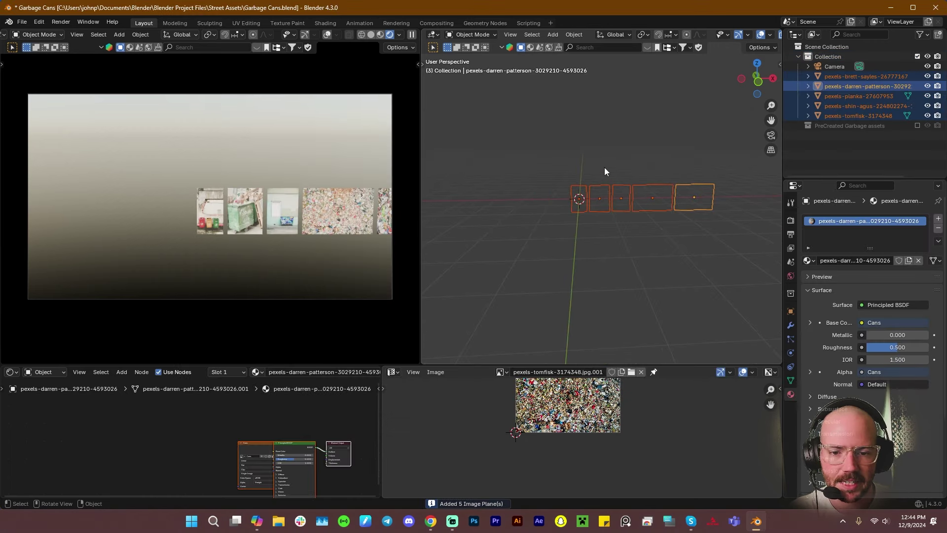
pyautogui.moveTo(604, 167); pyautogui.dragTo(717, 245)
pyautogui.moveTo(594, 248); pyautogui.dragTo(682, 230, button='middle')
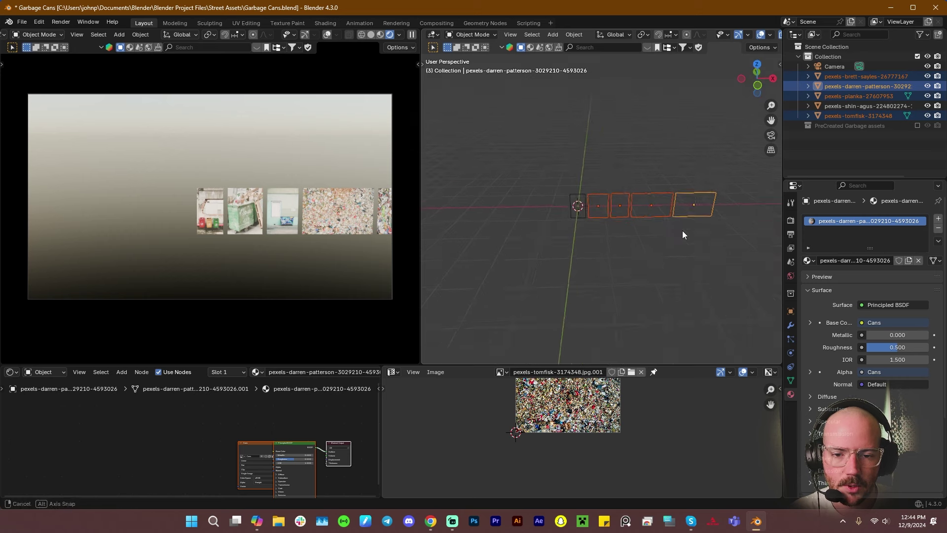
pyautogui.moveTo(543, 178); pyautogui.dragTo(732, 232)
pyautogui.press('s')
# Move every image plane except the three-bin photo about 7.56 m along the X axis
pyautogui.moveTo(614, 173); pyautogui.dragTo(728, 222)
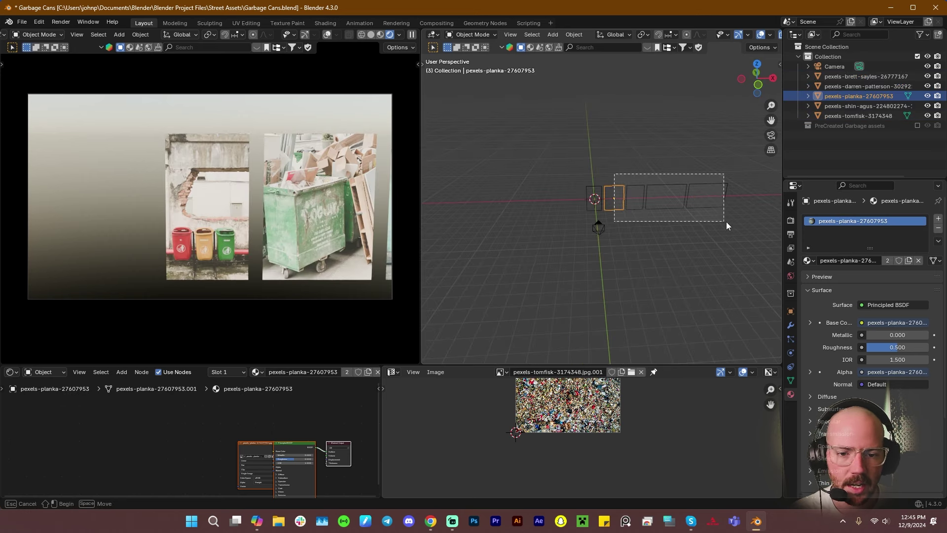
pyautogui.press('x')
pyautogui.press('g')
pyautogui.press('x')
pyautogui.click(696, 228)
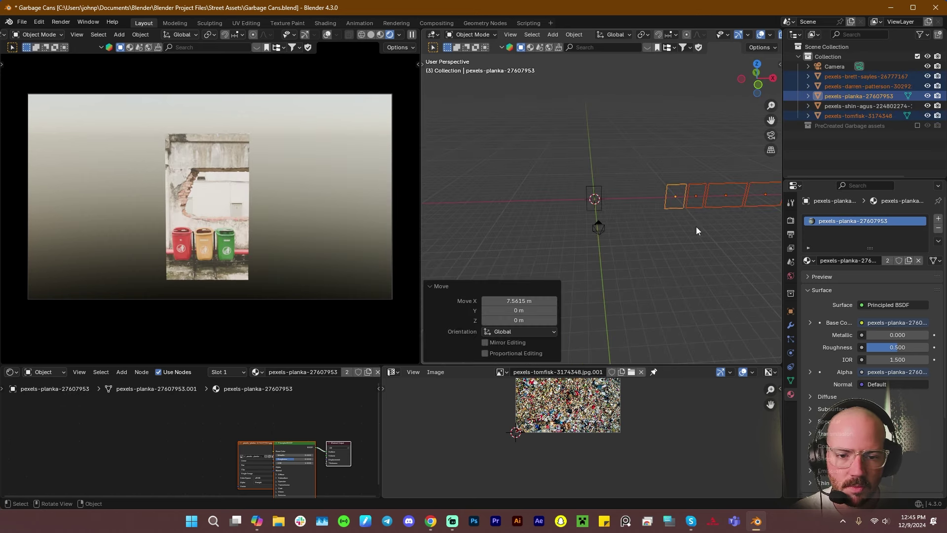
# Enter Edit Mode on the three-bin image plane and check that Correct Face Attributes is enabled in the transform options
pyautogui.scroll(6, 581, 209)
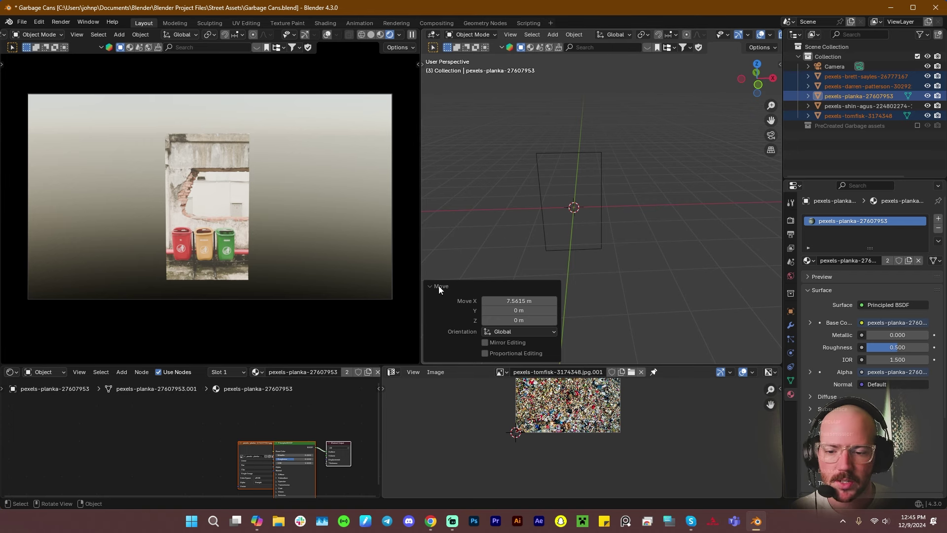
pyautogui.moveTo(625, 125)
pyautogui.mouseDown(button='middle')
pyautogui.moveTo(593, 206)
pyautogui.moveTo(632, 111)
pyautogui.mouseUp(button='middle')
pyautogui.click(592, 181)
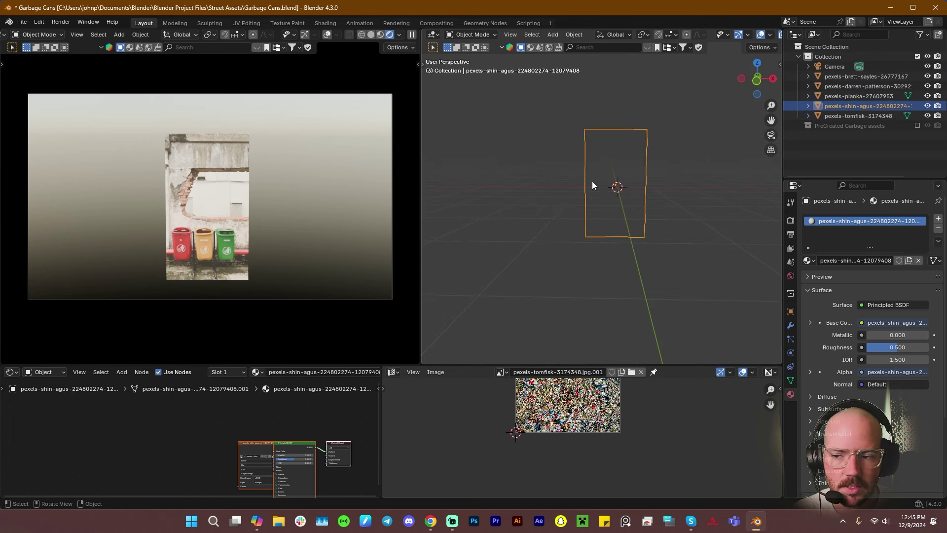
pyautogui.press('Tab')
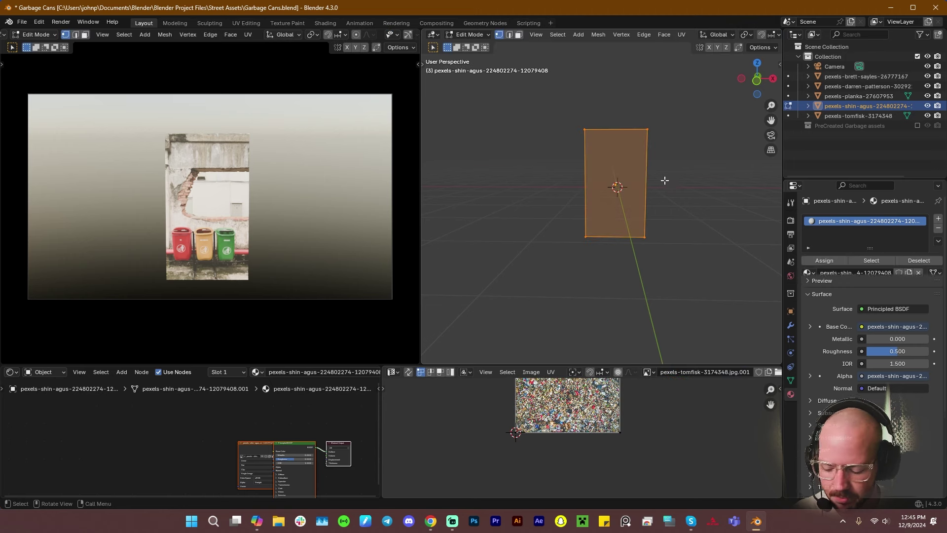
pyautogui.click(762, 48)
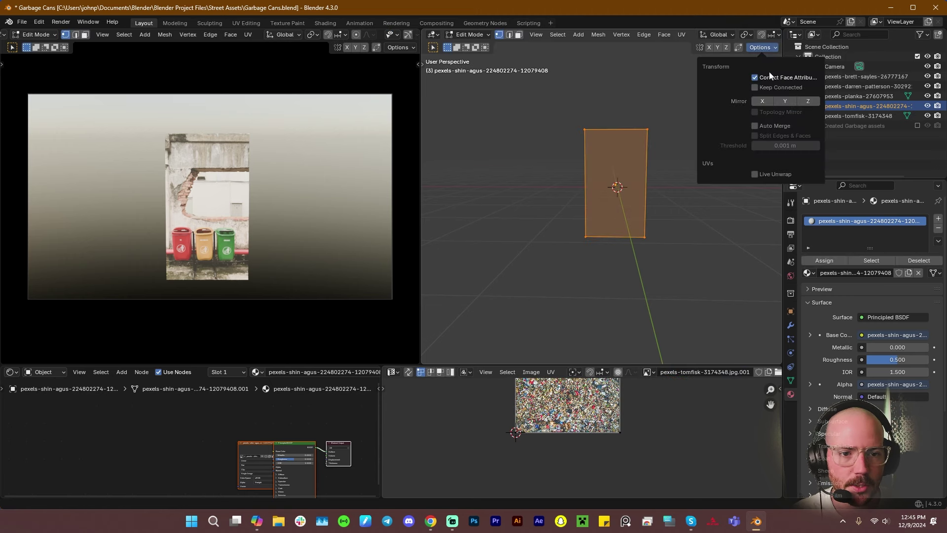
# Switch the modelling viewport to Solid shading and check that its color mode is Texture
pyautogui.scroll(-5, 687, 36)
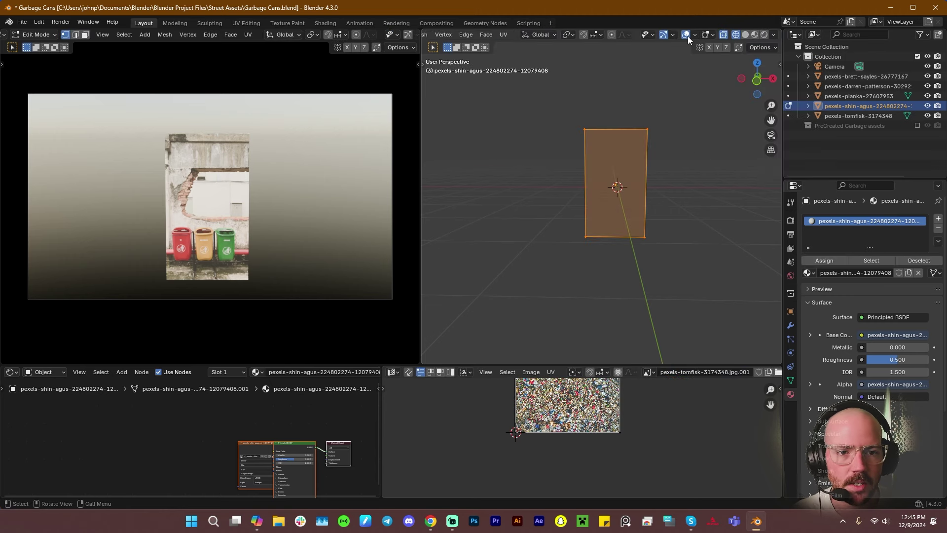
pyautogui.click(745, 35)
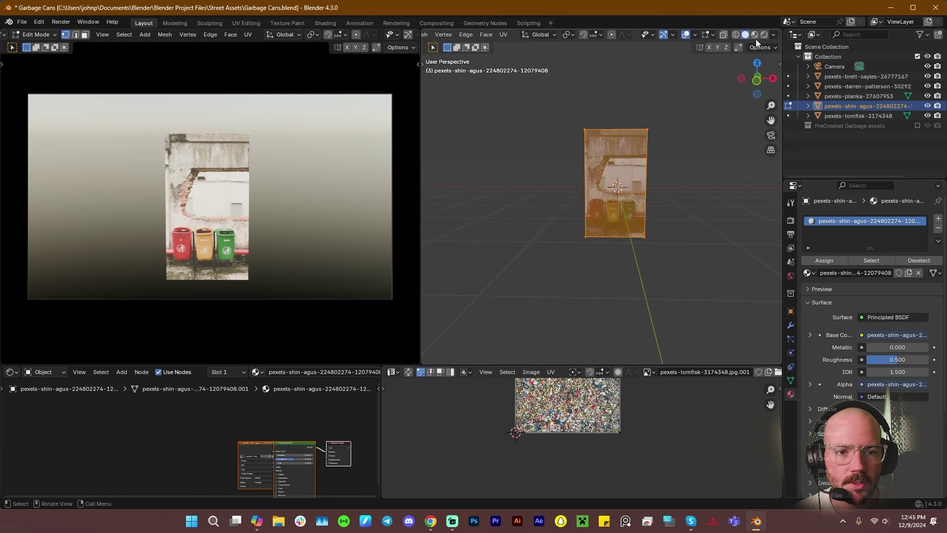
pyautogui.click(774, 34)
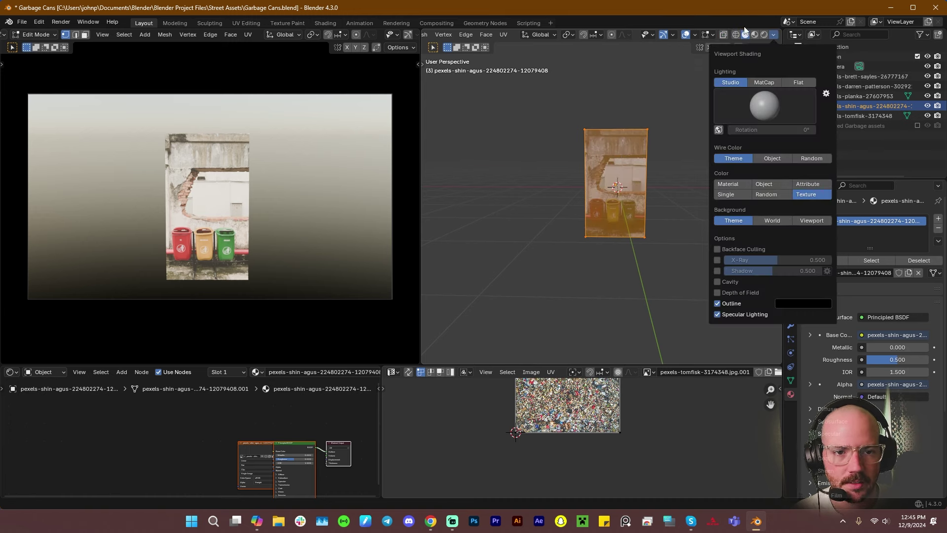
# Narrow the image plane along X so that it frames the width of the middle yellow bin
pyautogui.scroll(4, 629, 168)
pyautogui.press('s')
pyautogui.press('x')
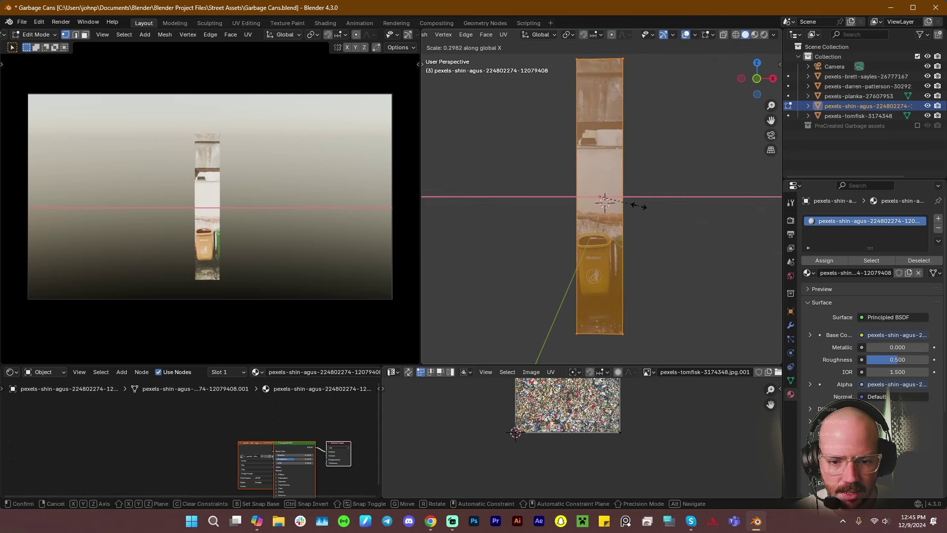
pyautogui.press('y')
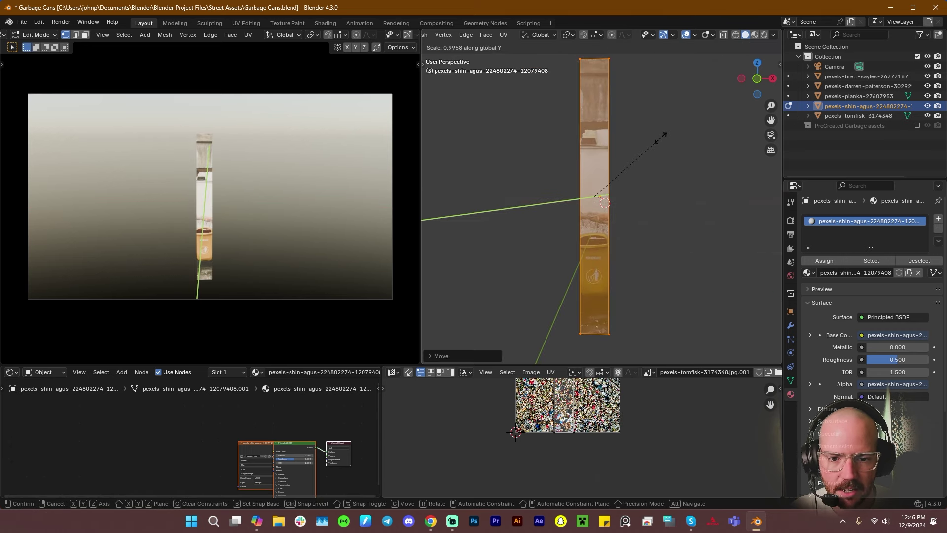
pyautogui.click(605, 202)
# Shorten the plane's height and move it down along Z until it tightly frames the yellow bin
pyautogui.press('g')
pyautogui.press('z')
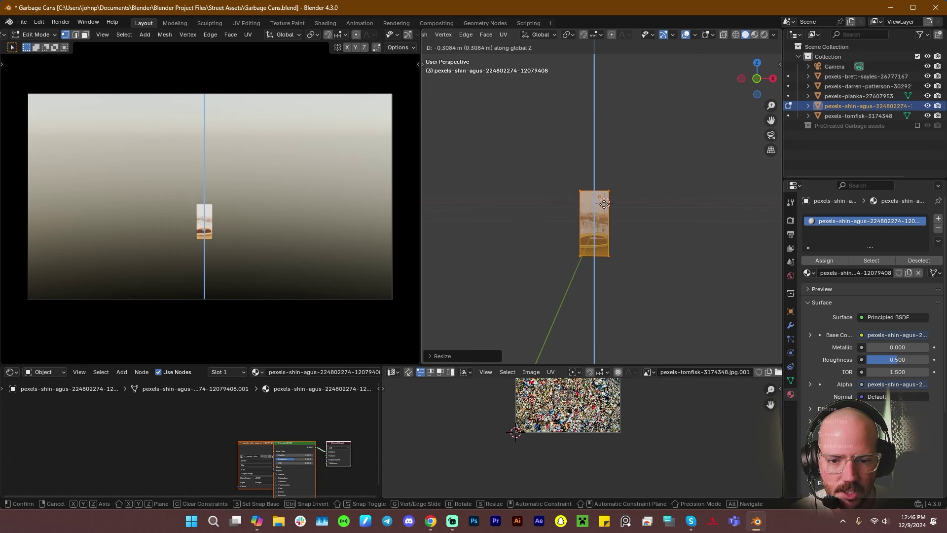
pyautogui.click(605, 203)
pyautogui.press('KP_Decimal')
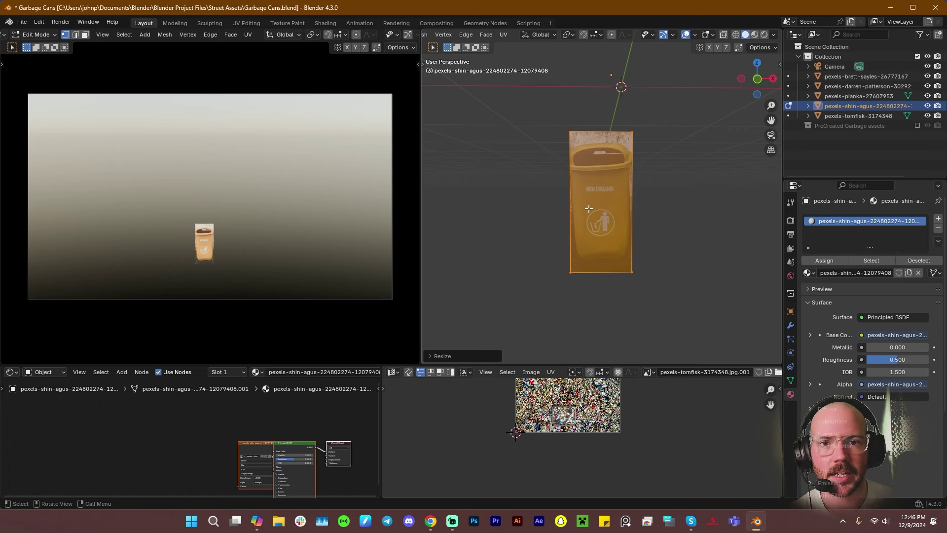
# Add a loop cut across the yellow bin plane
pyautogui.scroll(4, 588, 208)
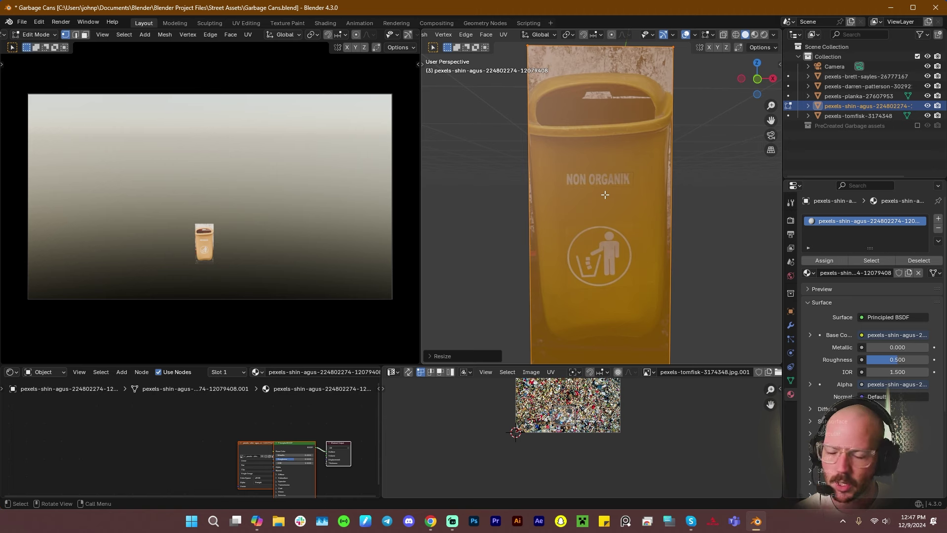
pyautogui.hotkey('ctrl', 'r')
pyautogui.click(607, 192)
pyautogui.scroll(5, 608, 126)
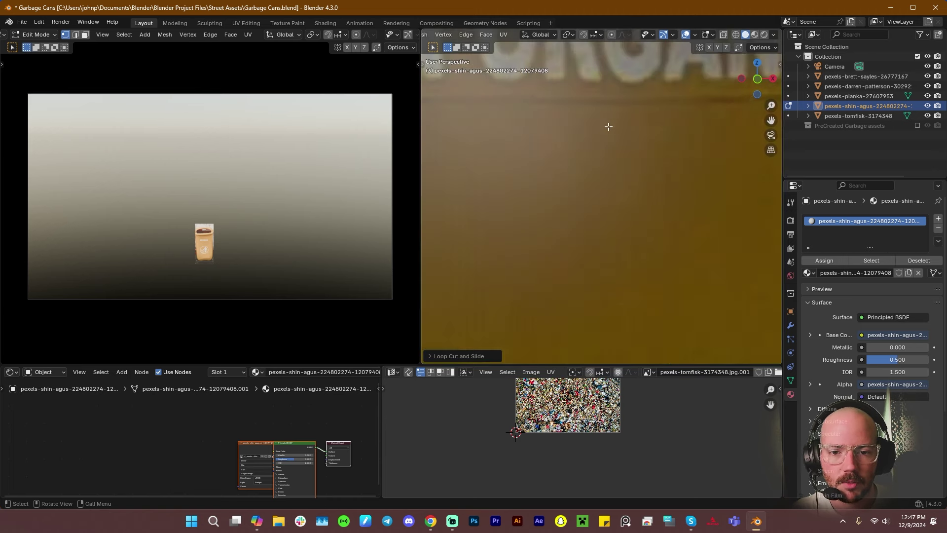
# Slide the horizontal cuts on the bin plane so that they bracket the rim from above and below
pyautogui.scroll(-5, 609, 126)
pyautogui.press('g')
pyautogui.press('g')
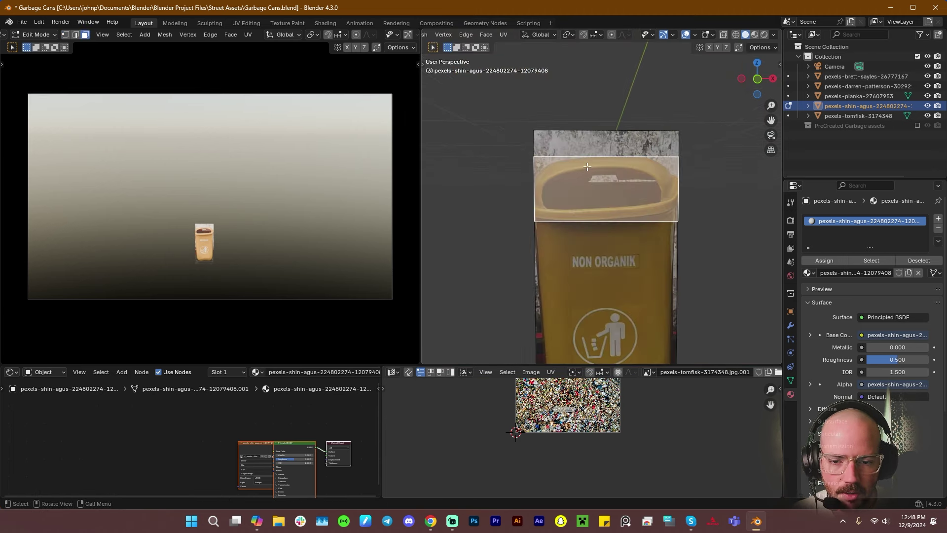
# Add two vertical loop cuts to the bin plane, one at the left end and one at the right end of the opening
pyautogui.hotkey('ctrl', 'r')
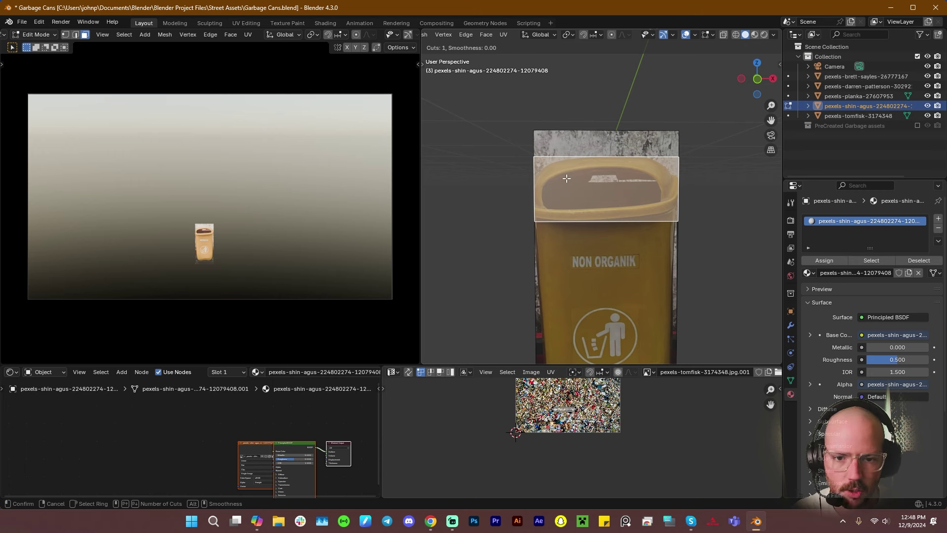
pyautogui.click(598, 170)
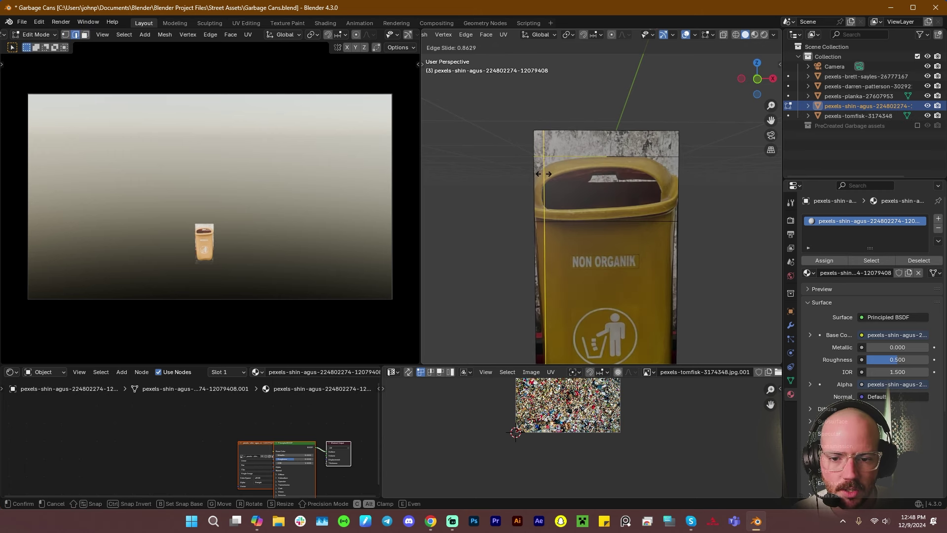
pyautogui.click(543, 173)
pyautogui.hotkey('ctrl', 'r')
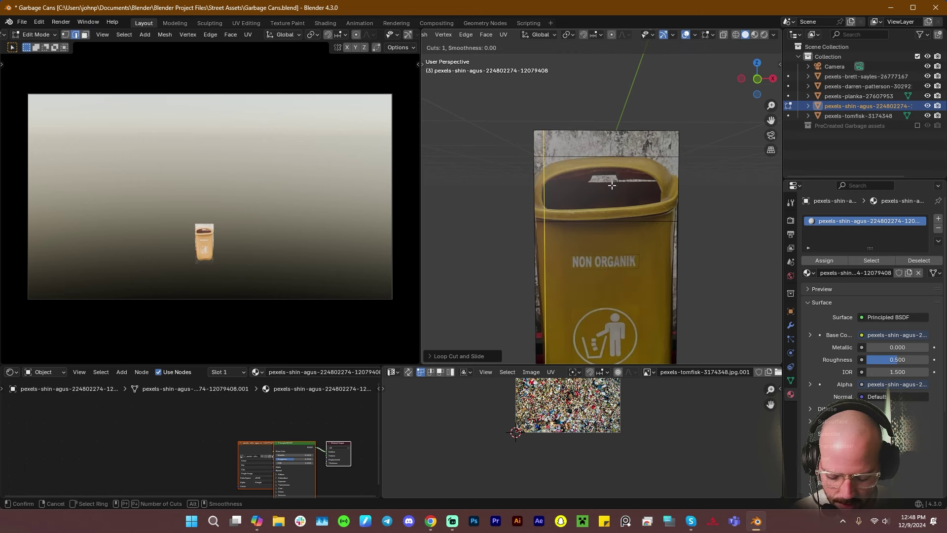
pyautogui.click(611, 185)
pyautogui.click(575, 176)
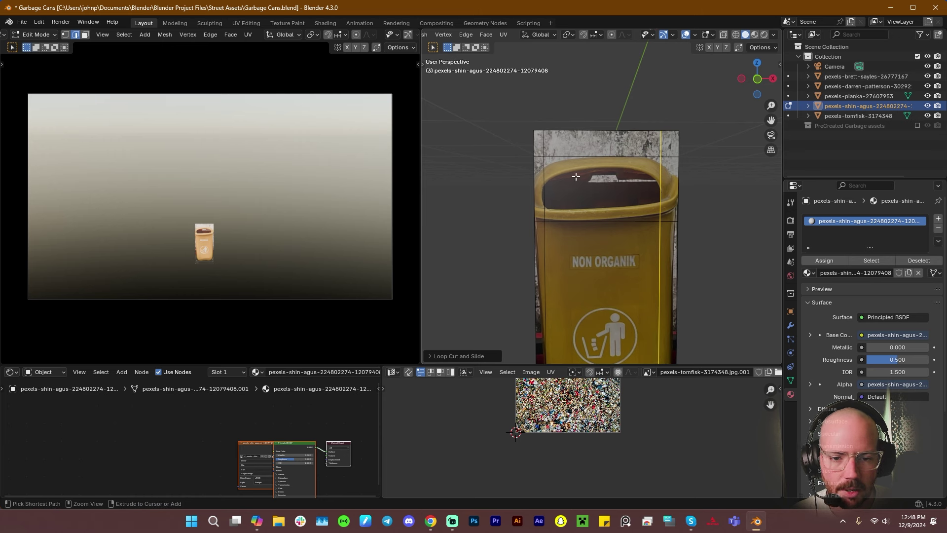
# Add two evenly spaced horizontal loop cuts across the bin's rim section
pyautogui.hotkey('ctrl', 'r')
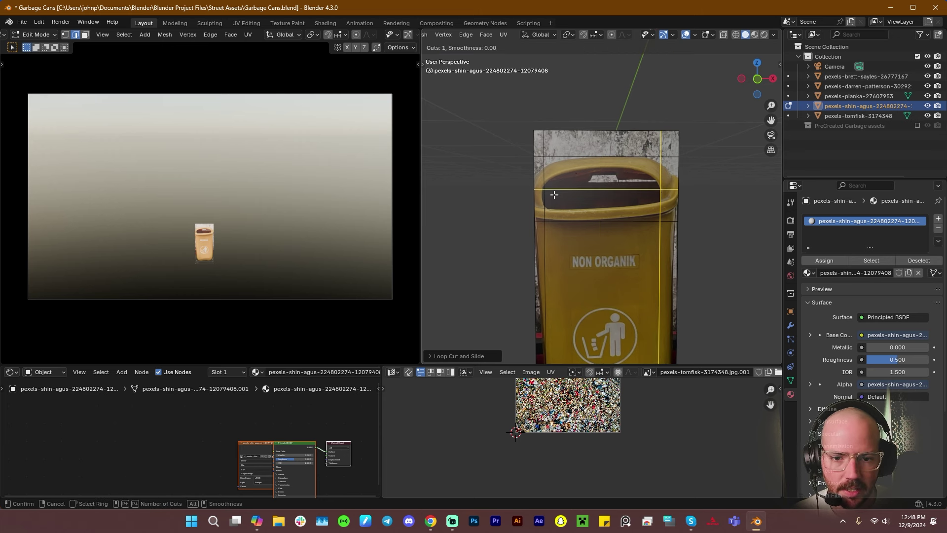
pyautogui.scroll(1, 560, 191)
pyautogui.click(560, 190)
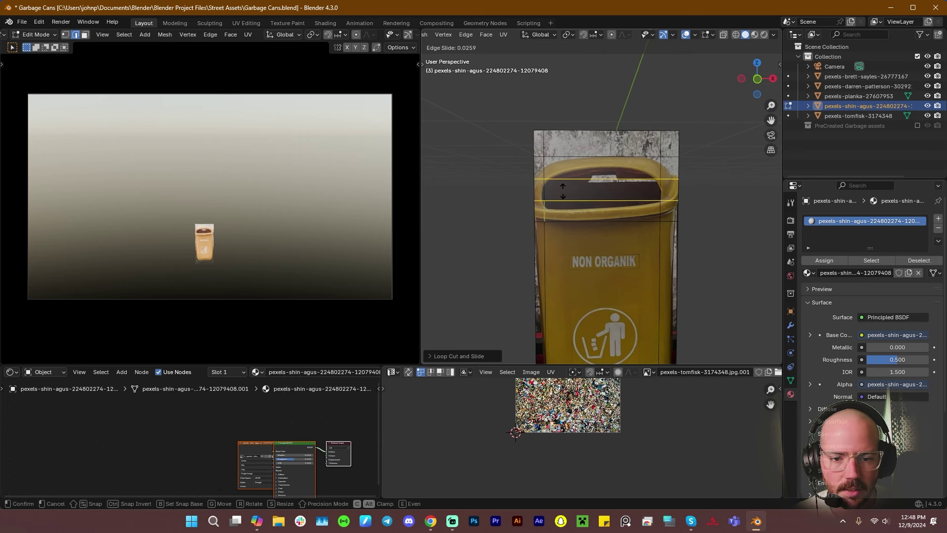
pyautogui.click(562, 190)
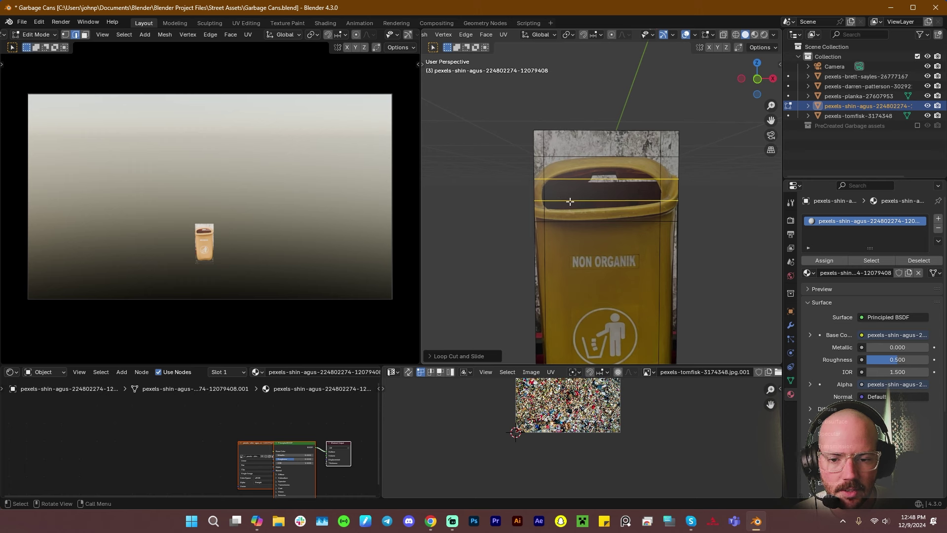
# Move the two new horizontal loops along Z onto the lower and upper edges of the bin's opening
pyautogui.keyDown('alt'); pyautogui.click(572, 201); pyautogui.keyUp('alt')
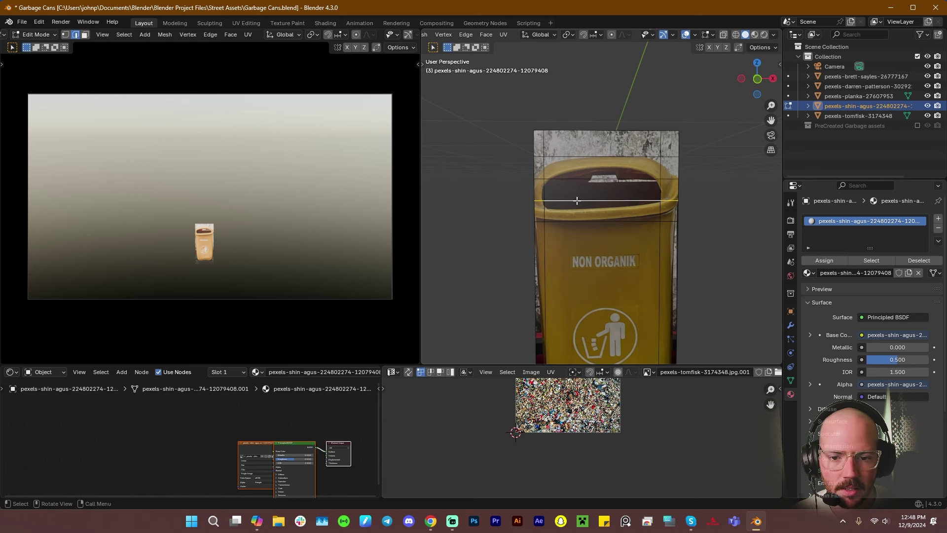
pyautogui.press('g')
pyautogui.press('z')
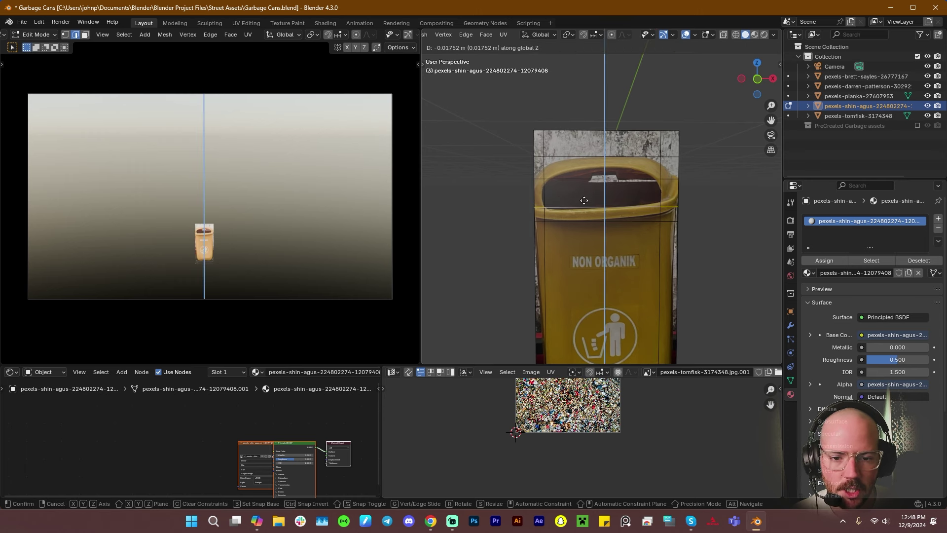
pyautogui.click(593, 184)
pyautogui.keyDown('alt'); pyautogui.click(596, 178); pyautogui.keyUp('alt')
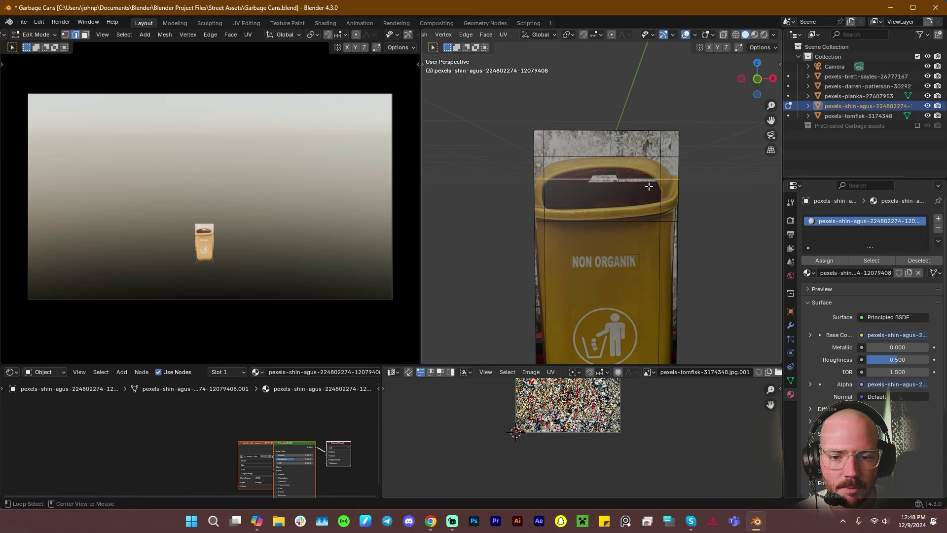
pyautogui.press('g')
pyautogui.press('z')
pyautogui.click(615, 194)
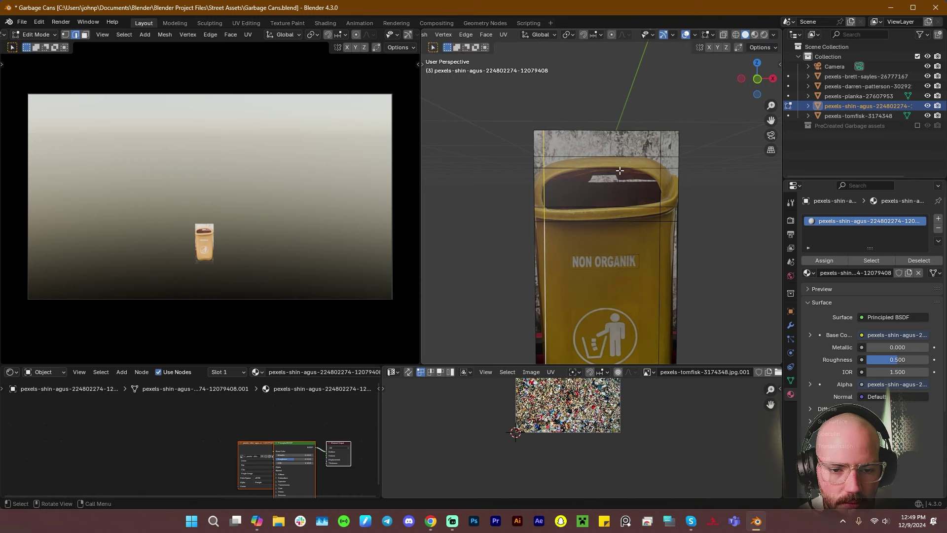
# Add a centred vertical loop cut through the opening and bevel it into two edges with an offset of about 0.034 m
pyautogui.scroll(3, 641, 183)
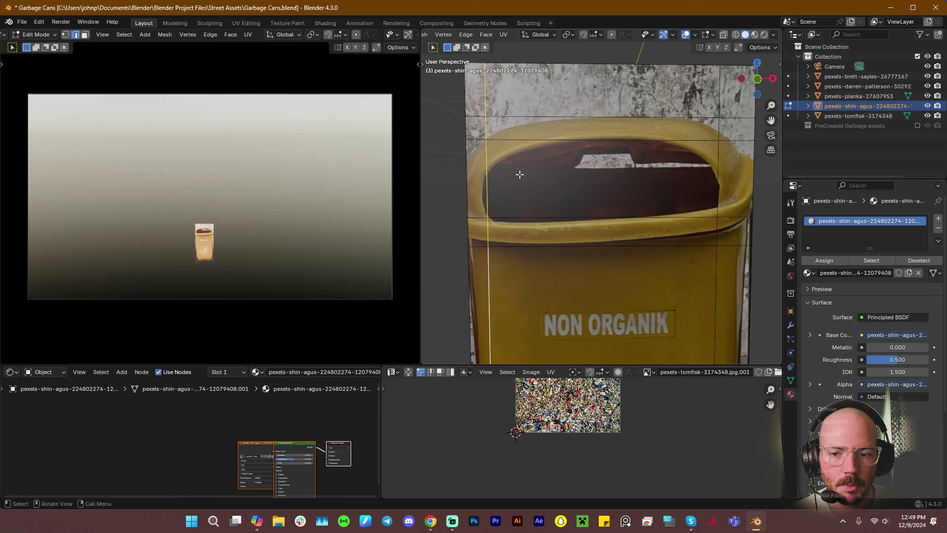
pyautogui.hotkey('ctrl', 'r')
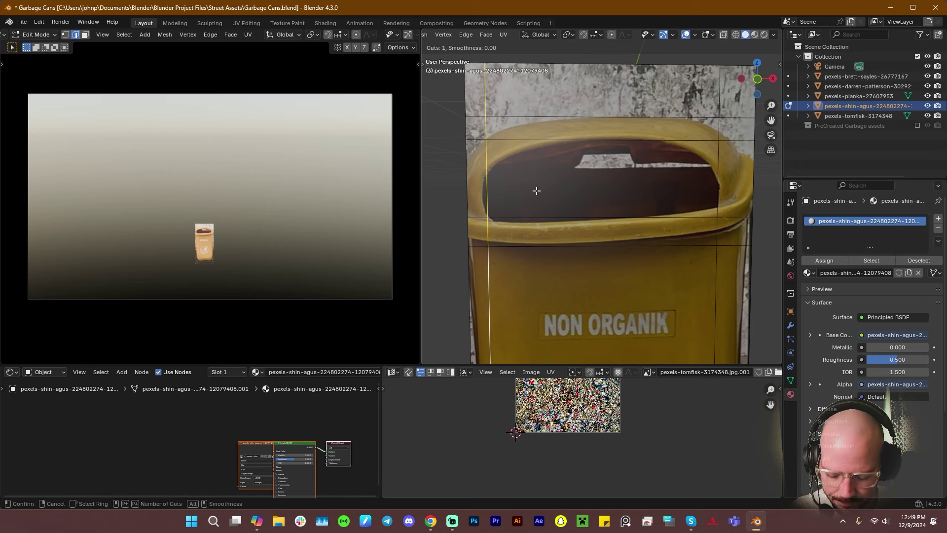
pyautogui.click(507, 153)
pyautogui.rightClick(507, 152)
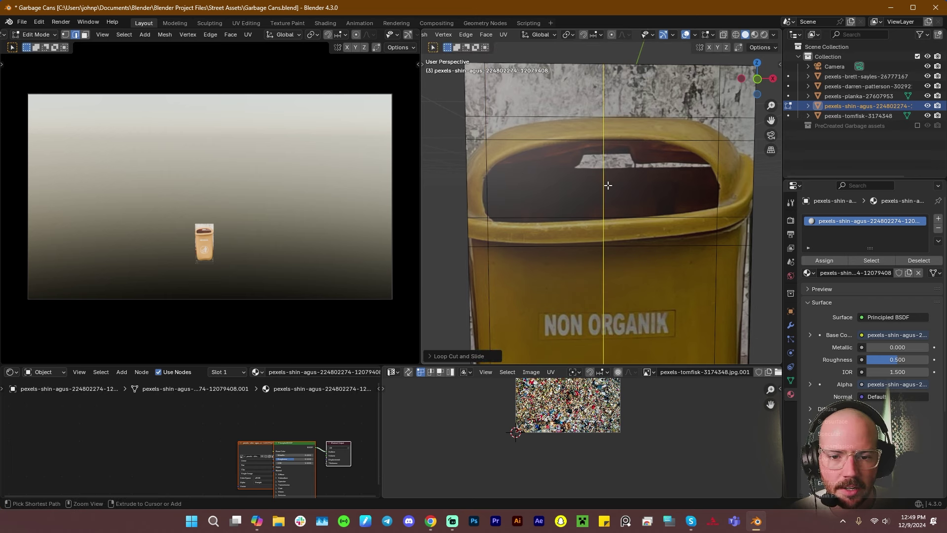
pyautogui.hotkey('ctrl', 'b')
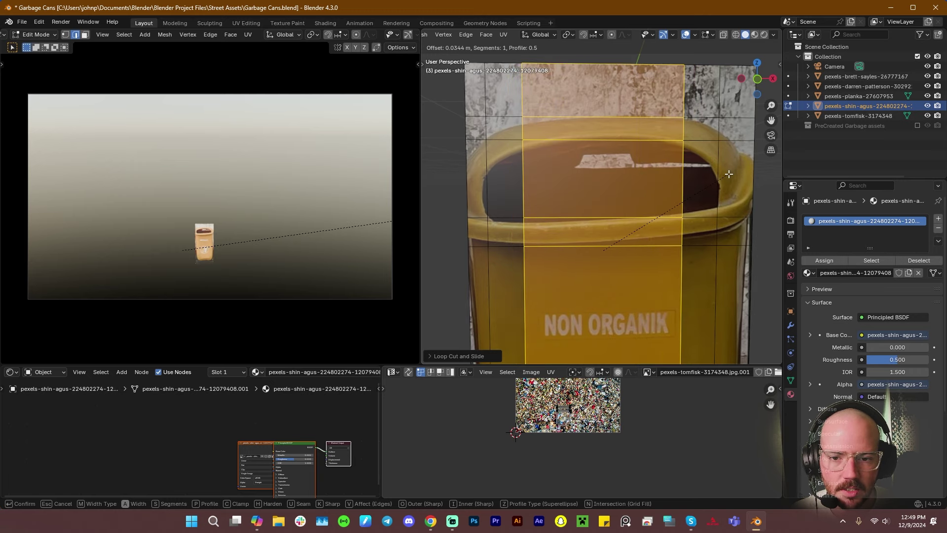
pyautogui.click(729, 174)
# In front orthographic view, lower the opening's upper-right corner vertex and the outer-edge vertex beside it along Z
pyautogui.click(759, 77)
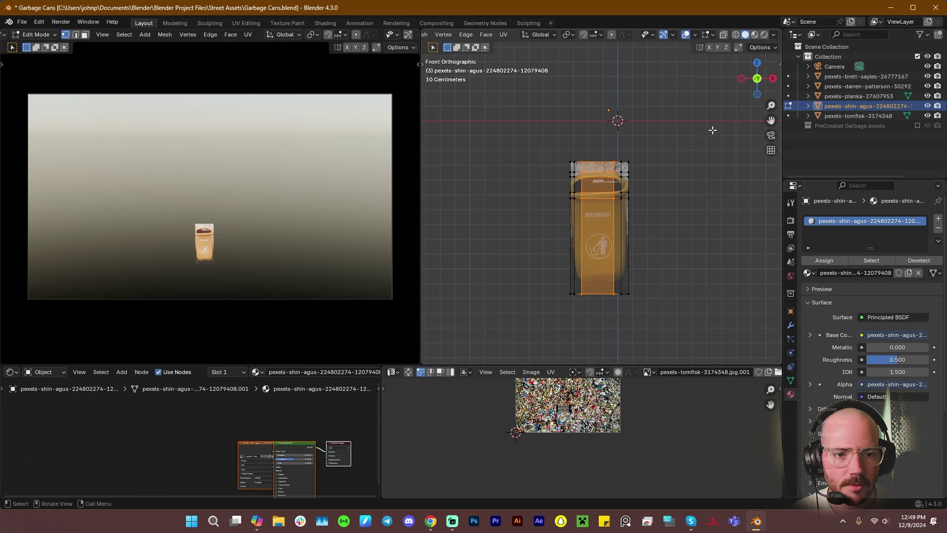
pyautogui.scroll(9, 642, 213)
pyautogui.keyDown('shift'); pyautogui.moveTo(649, 106); pyautogui.dragTo(670, 200, button='middle'); pyautogui.keyUp('shift')
pyautogui.click(670, 200)
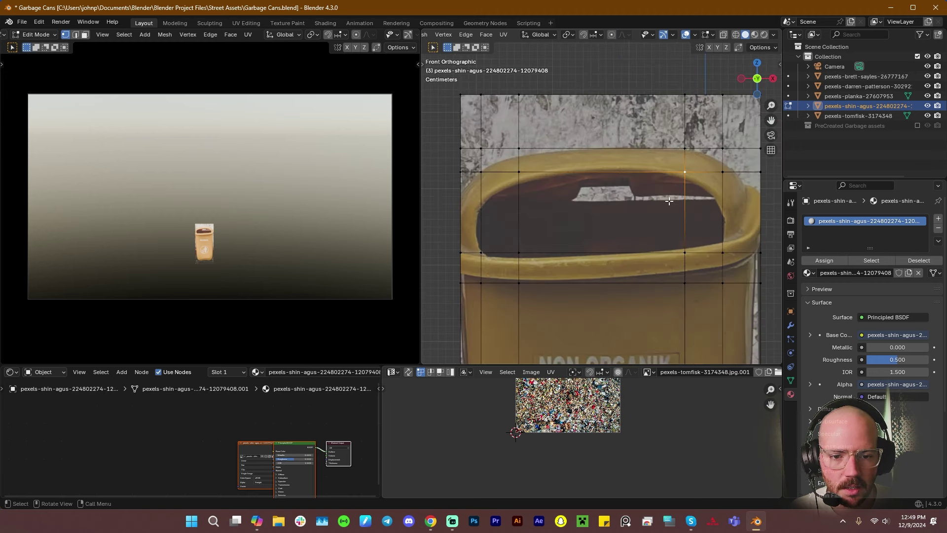
pyautogui.click(728, 175)
pyautogui.press('g')
pyautogui.press('z')
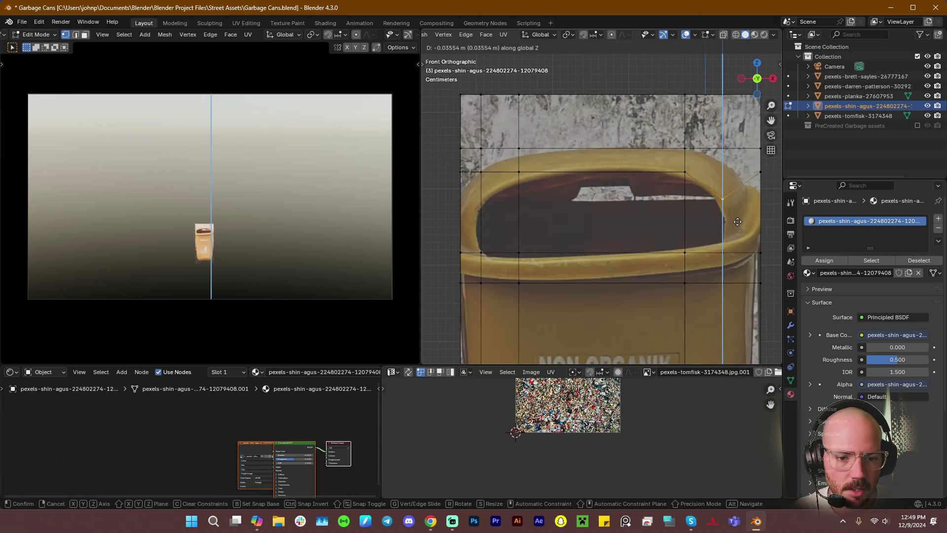
pyautogui.click(737, 218)
pyautogui.click(760, 174)
pyautogui.press('g')
pyautogui.press('z')
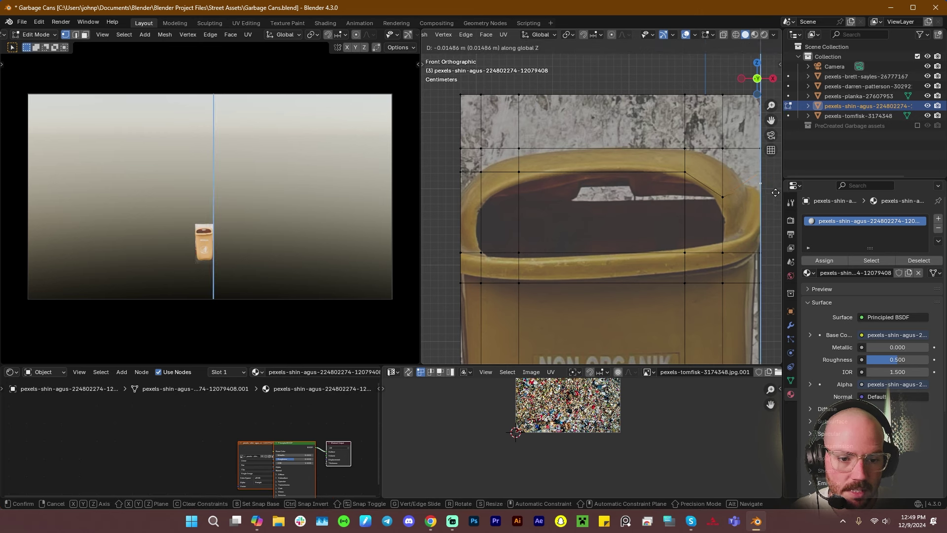
pyautogui.click(774, 193)
# Fine-tune the opening's upper corner vertices to its curve and slide the left outer-edge vertex down level with the left corner
pyautogui.click(725, 199)
pyautogui.press('g')
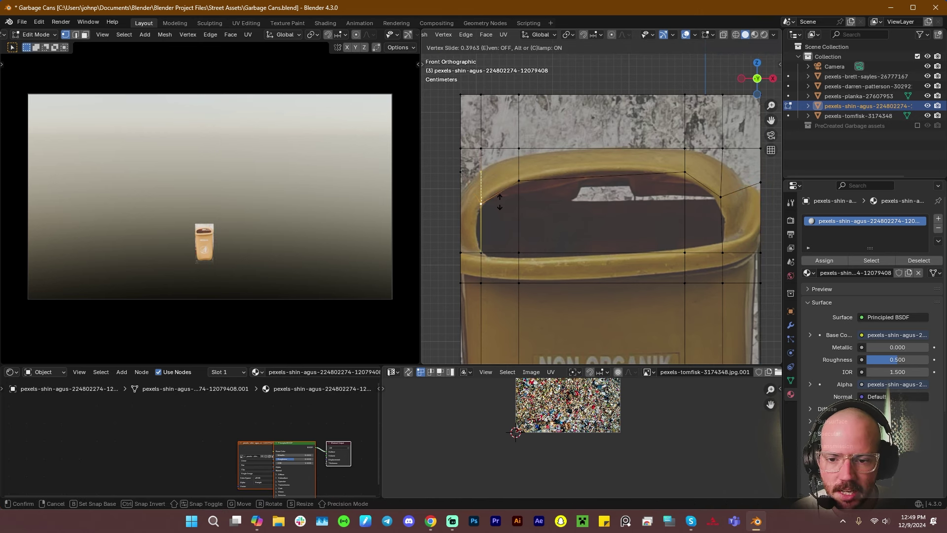
pyautogui.click(495, 193)
pyautogui.click(461, 169)
pyautogui.press('g')
pyautogui.press('g')
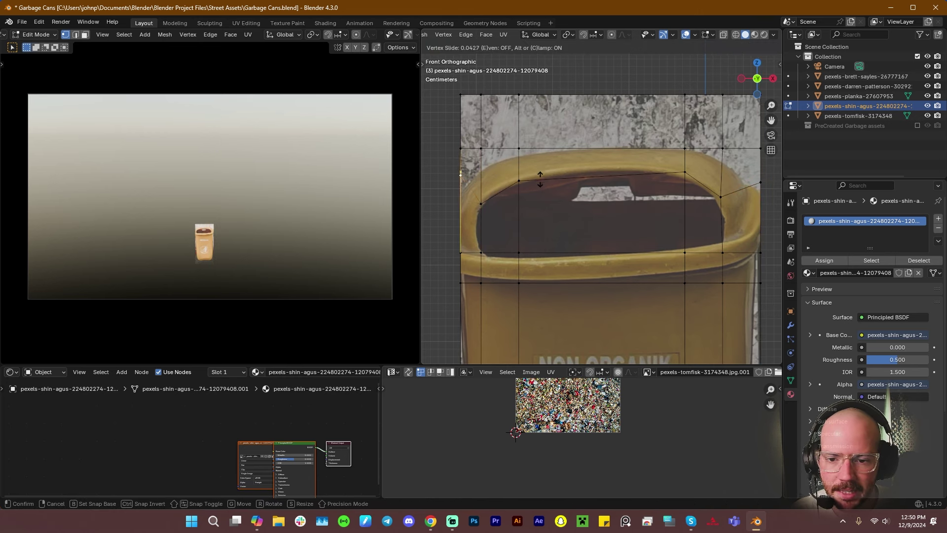
pyautogui.click(540, 185)
# Slide the right outer-edge vertex down to the level of the opening's upper-right corner
pyautogui.click(759, 183)
pyautogui.press('g')
pyautogui.press('g')
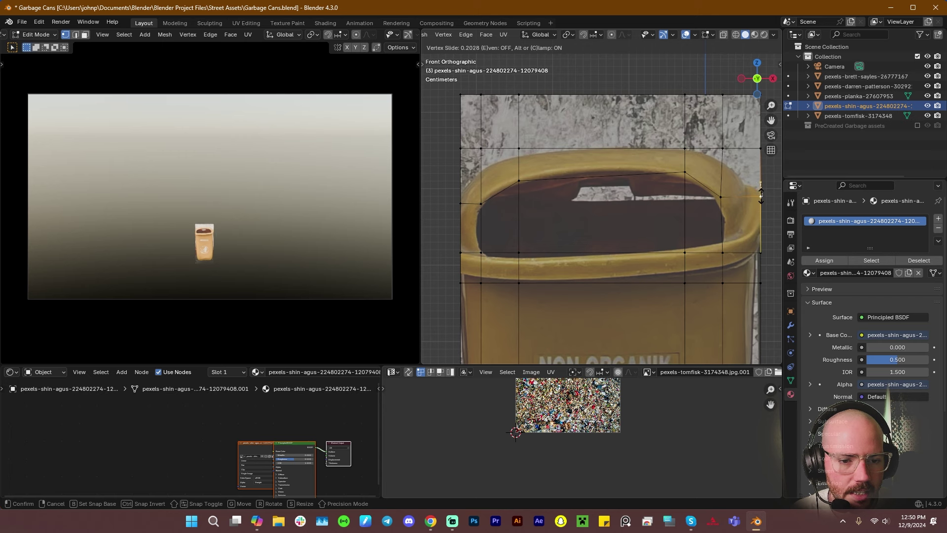
pyautogui.click(761, 199)
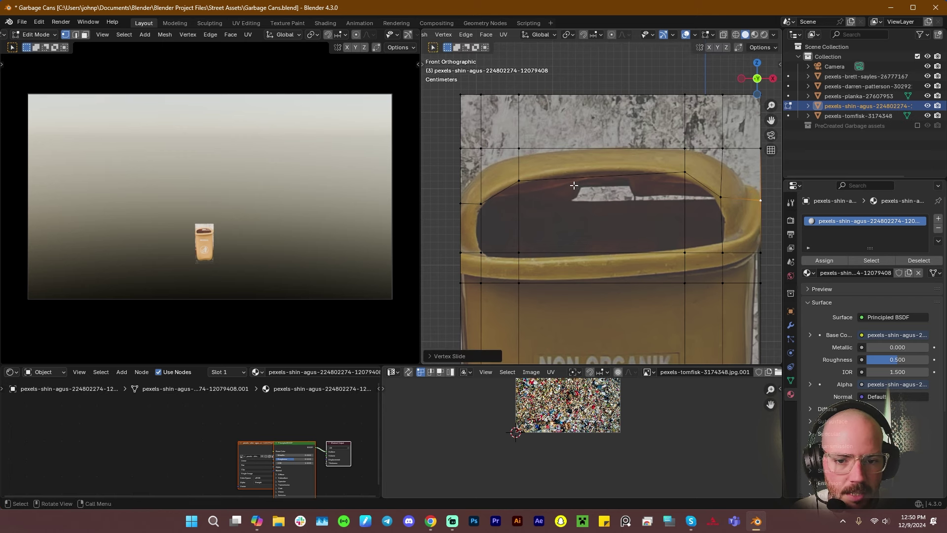
# Slide the two outermost vertices at each end of the row above the rim down toward the rim's rounded corners
pyautogui.click(547, 167)
pyautogui.click(518, 149)
pyautogui.keyDown('shift'); pyautogui.click(480, 149); pyautogui.keyUp('shift')
pyautogui.keyDown('shift'); pyautogui.click(462, 148); pyautogui.keyUp('shift')
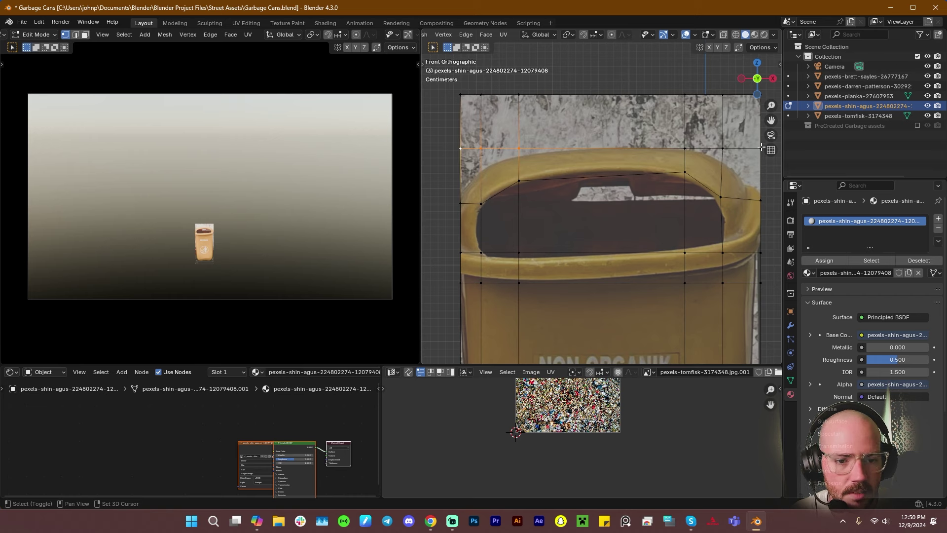
pyautogui.keyDown('shift'); pyautogui.click(761, 147); pyautogui.keyUp('shift')
pyautogui.keyDown('shift'); pyautogui.click(723, 148); pyautogui.keyUp('shift')
pyautogui.keyDown('shift'); pyautogui.click(518, 149); pyautogui.keyUp('shift')
pyautogui.press('g')
pyautogui.press('g')
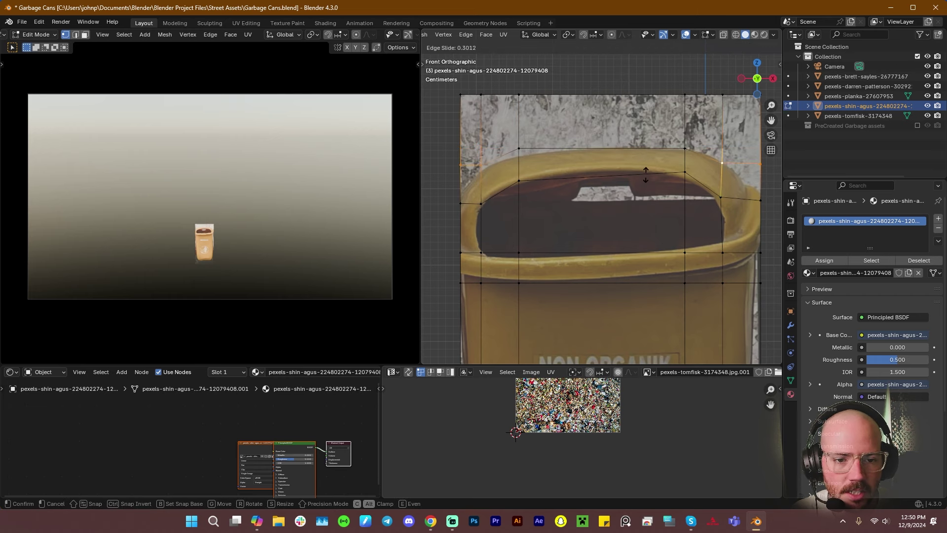
pyautogui.click(645, 178)
# Slide the left outer-edge vertex above the opening's corner further down toward the rim
pyautogui.click(460, 168)
pyautogui.press('g')
pyautogui.press('g')
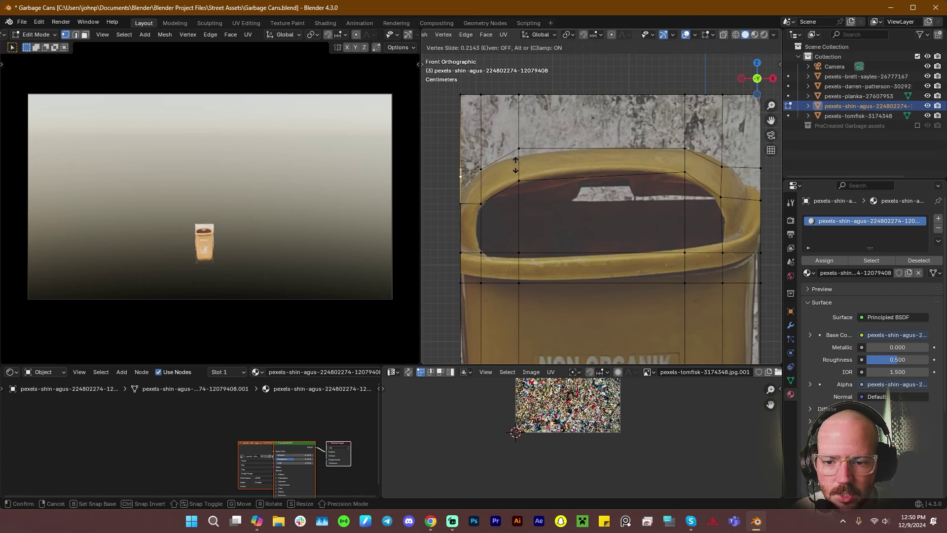
pyautogui.click(517, 182)
# Move the two left outer-edge vertices beside the opening outward along X to the rim's edge and scale them closer together in Z
pyautogui.click(461, 203)
pyautogui.keyDown('shift'); pyautogui.click(460, 252); pyautogui.keyUp('shift')
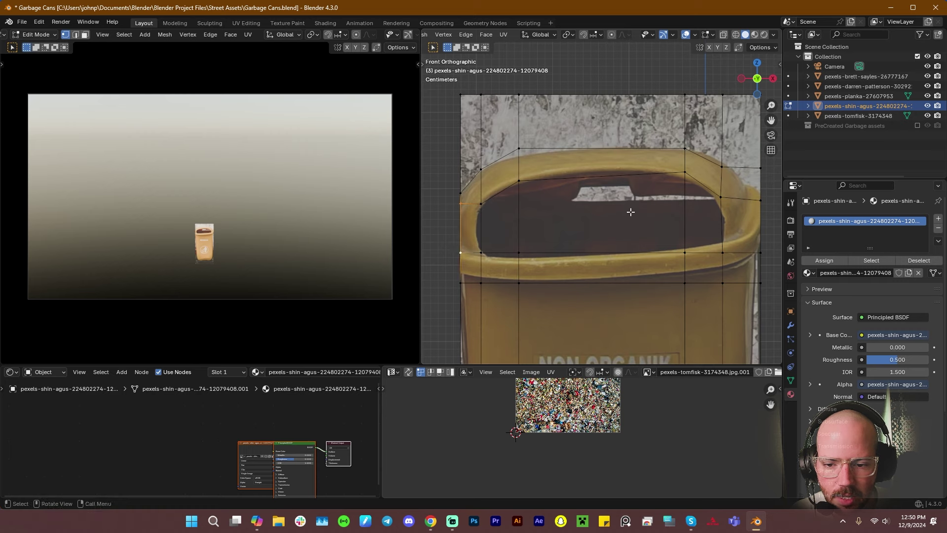
pyautogui.press('g')
pyautogui.press('x')
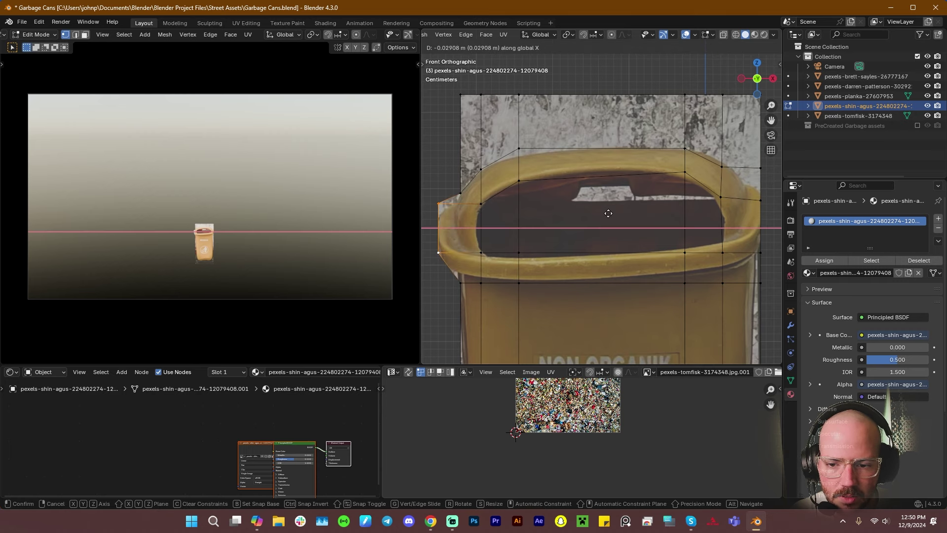
pyautogui.click(606, 211)
pyautogui.press('s')
pyautogui.press('z')
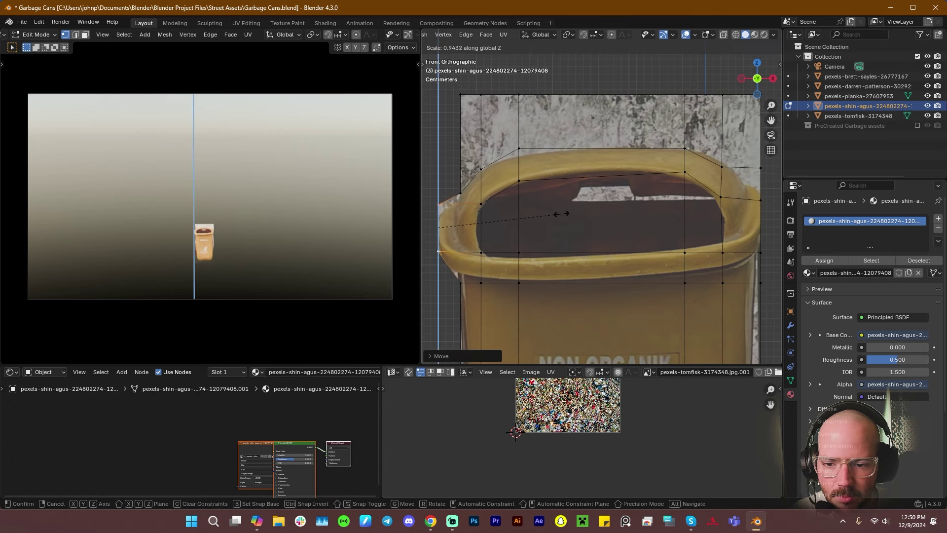
pyautogui.click(480, 208)
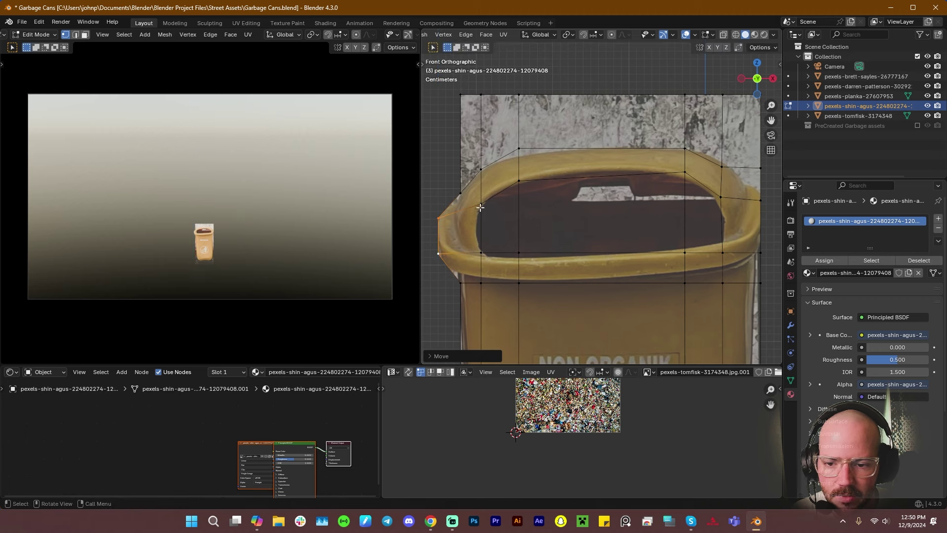
# Move the left outer-edge vertex above the rim outward and down so that it meets the rim's outline
pyautogui.click(464, 196)
pyautogui.press('g')
pyautogui.press('x')
pyautogui.press('g')
pyautogui.click(557, 186)
pyautogui.press('g')
pyautogui.press('z')
pyautogui.press('z')
pyautogui.press('z')
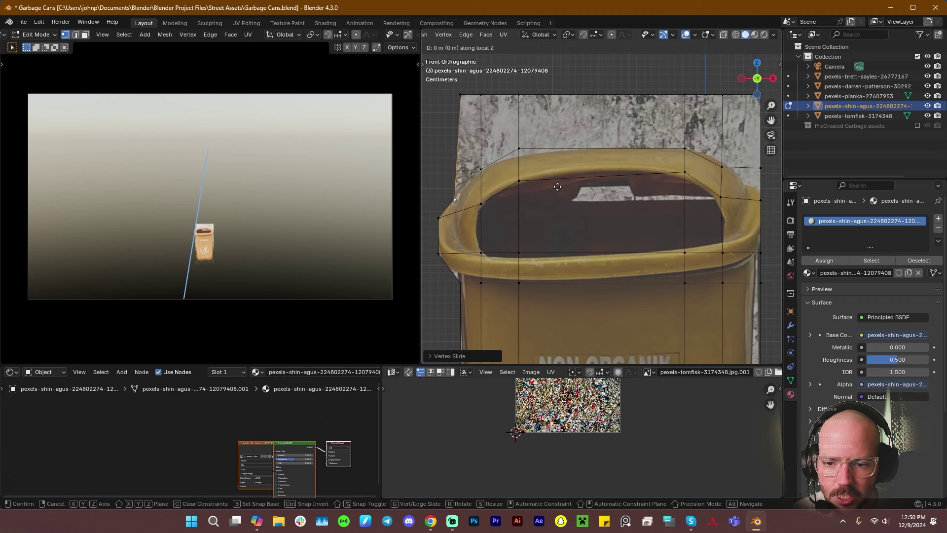
pyautogui.click(469, 181)
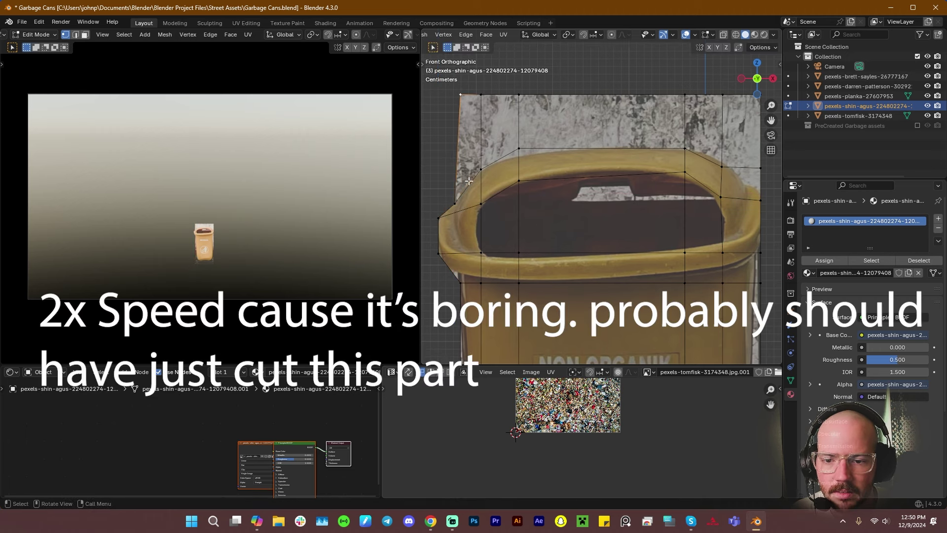
# Lower the vertices along the rim's upper edge in Z to bring them inside the rim's curved outline
pyautogui.press('g')
pyautogui.press('z')
pyautogui.click(514, 188)
pyautogui.click(521, 150)
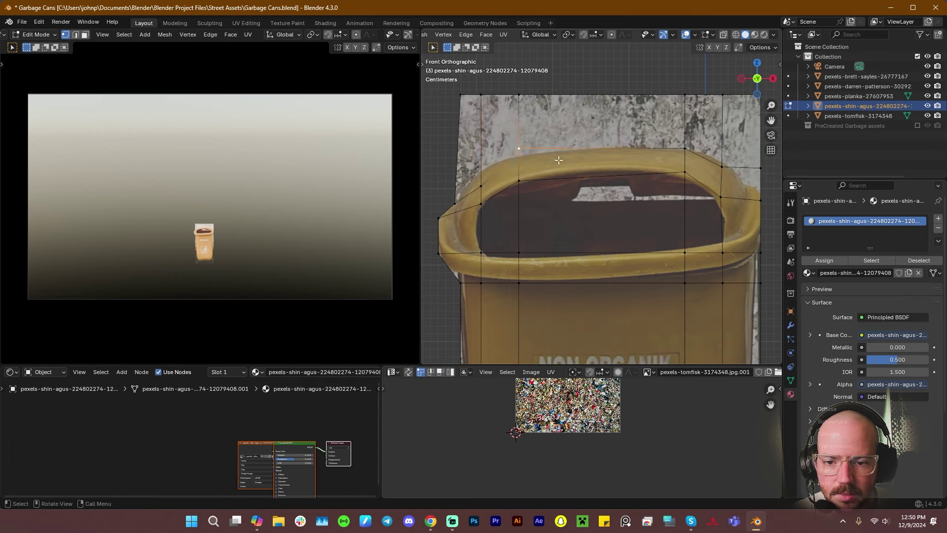
pyautogui.press('g')
pyautogui.press('z')
# Move the right outer-edge vertices beside the opening in X and Z so that they match the rim's edge
pyautogui.press('g')
pyautogui.press('x')
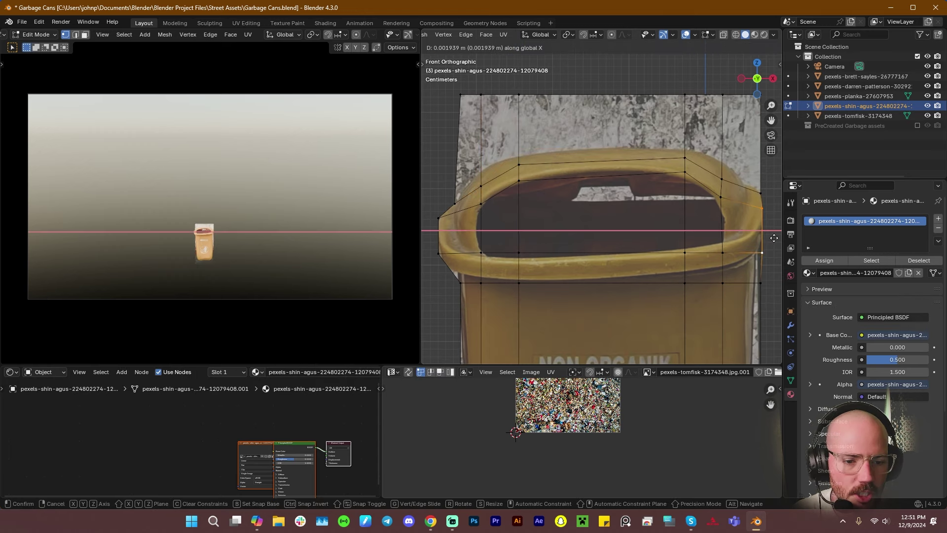
pyautogui.press('z')
pyautogui.click(771, 259)
pyautogui.press('g')
pyautogui.press('z')
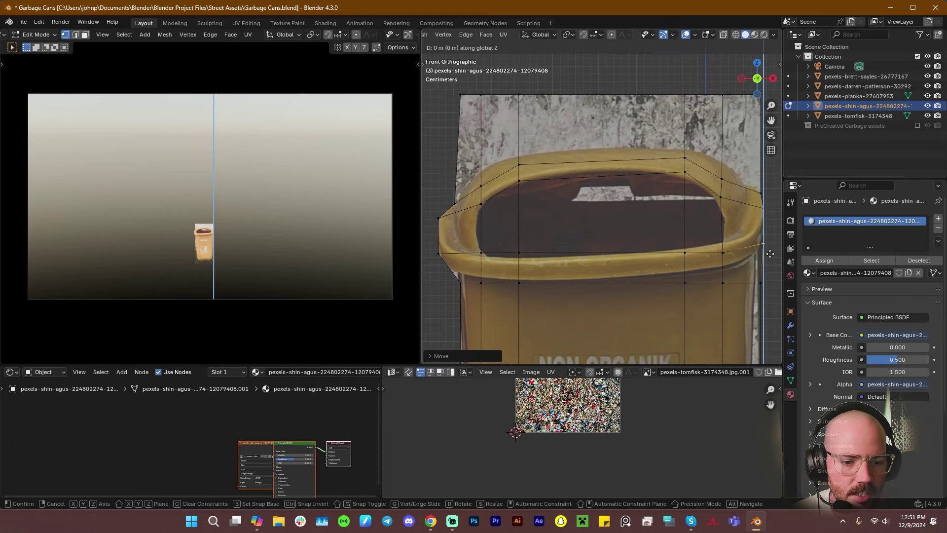
pyautogui.press('x')
pyautogui.click(767, 285)
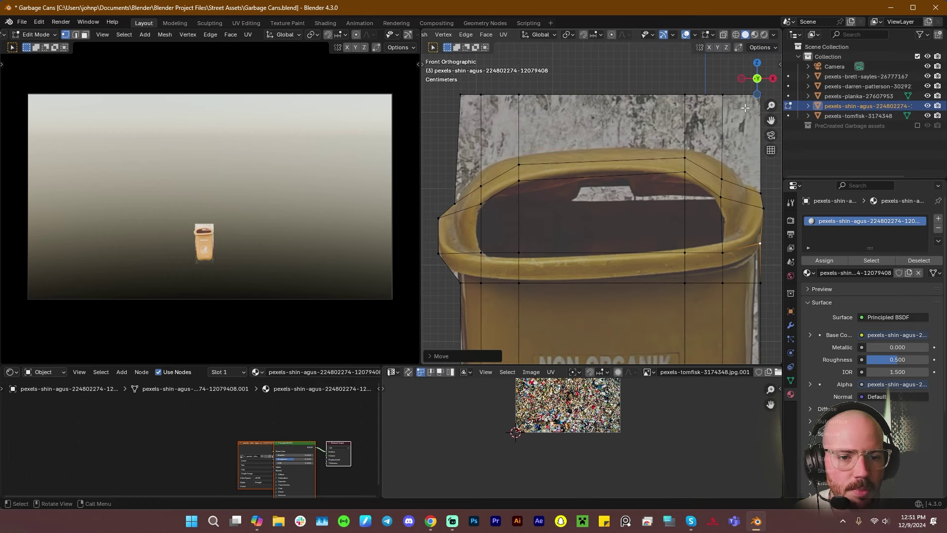
# Move the plane's upper-right corner vertex down and inward to meet the rim's outline
pyautogui.scroll(-3, 592, 222)
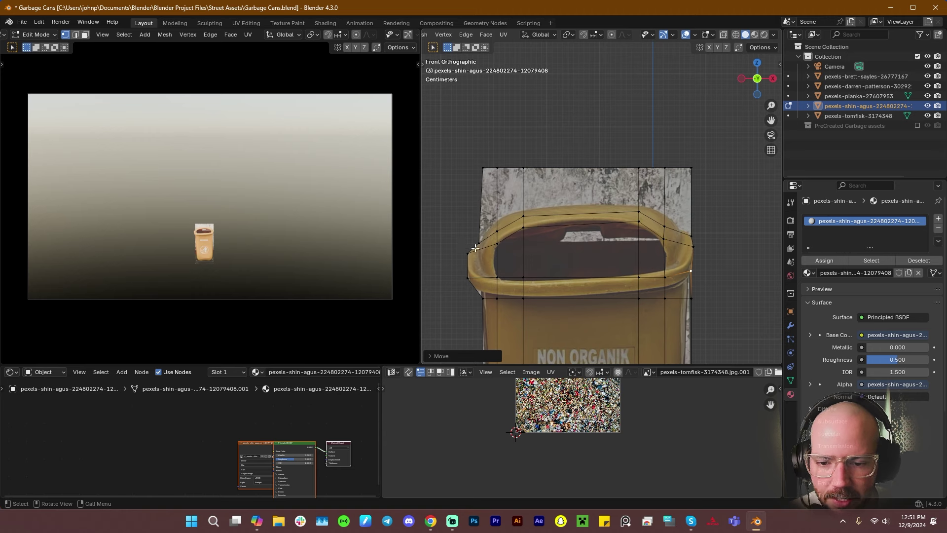
pyautogui.scroll(2, 529, 204)
pyautogui.click(726, 156)
pyautogui.press('g')
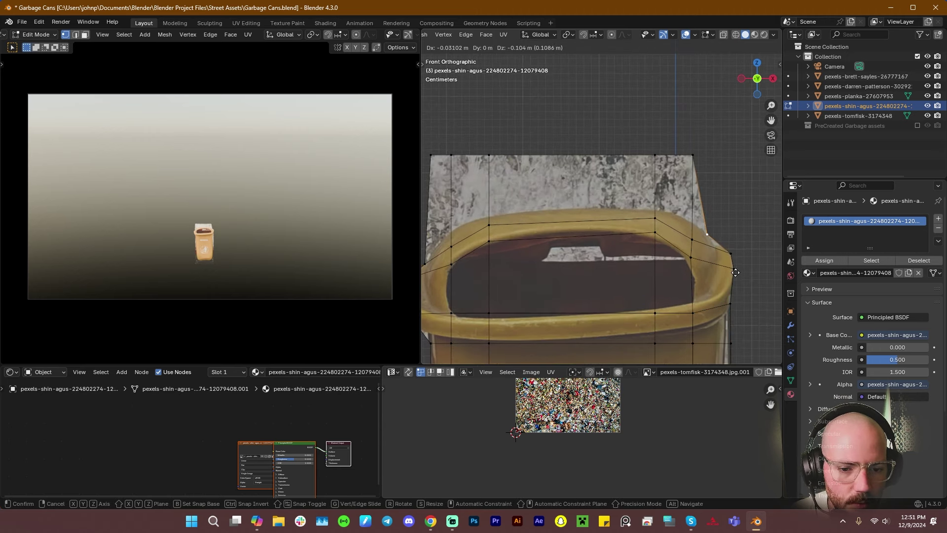
pyautogui.click(741, 281)
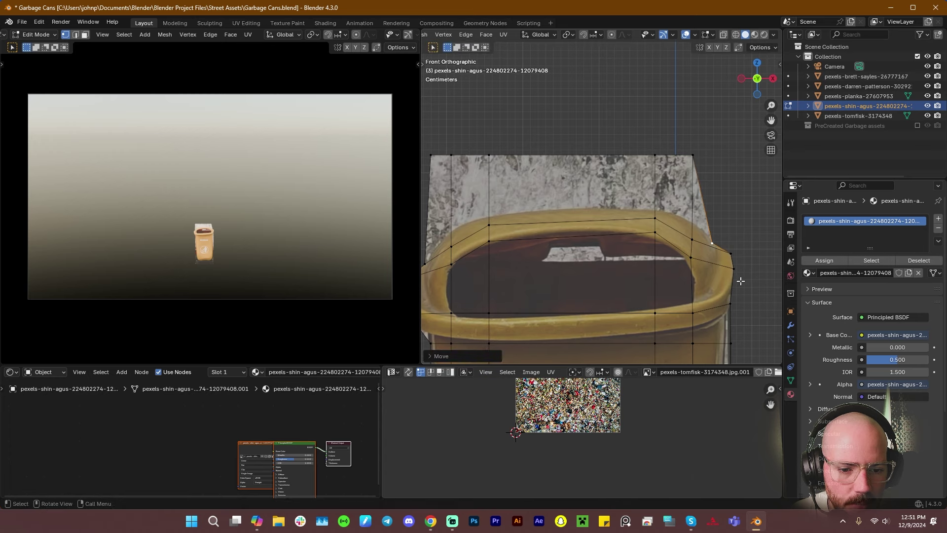
# Lower the remaining vertices of the plane's upper edge onto the rim's outline, working from right to left
pyautogui.click(694, 157)
pyautogui.press('g')
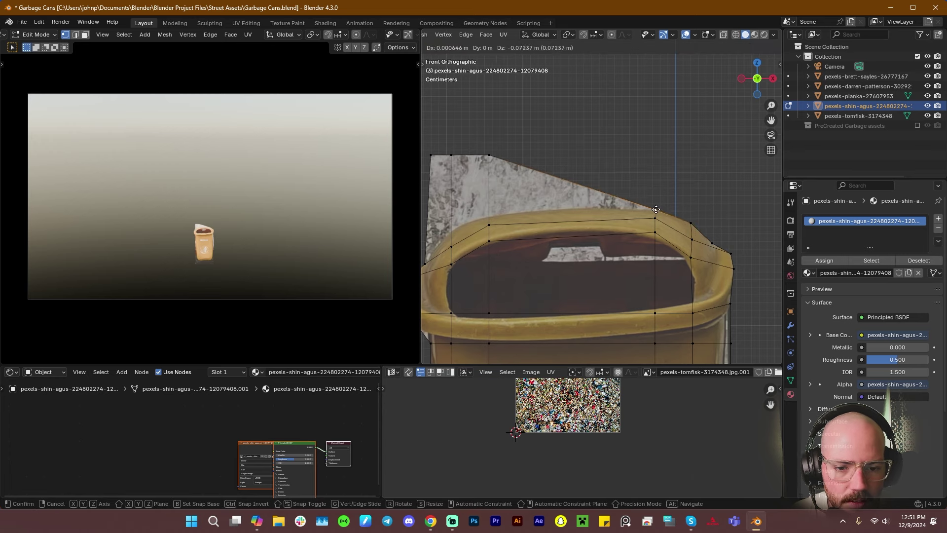
pyautogui.click(655, 210)
pyautogui.click(490, 156)
pyautogui.press('g')
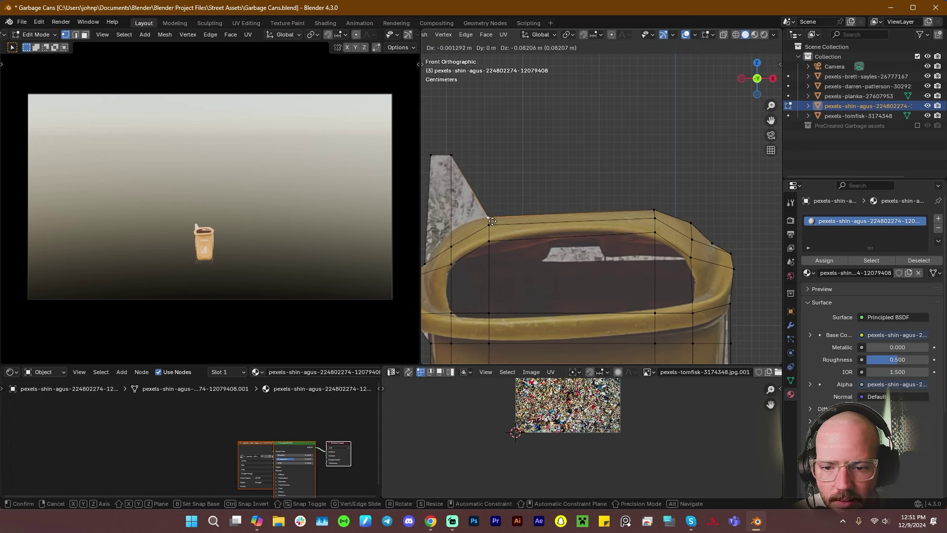
pyautogui.click(452, 233)
pyautogui.click(431, 155)
pyautogui.press('g')
pyautogui.click(441, 244)
# Move the row of vertices beneath the rim so that it follows the rim's lower outline
pyautogui.scroll(-2, 441, 245)
pyautogui.click(506, 193)
pyautogui.press('g')
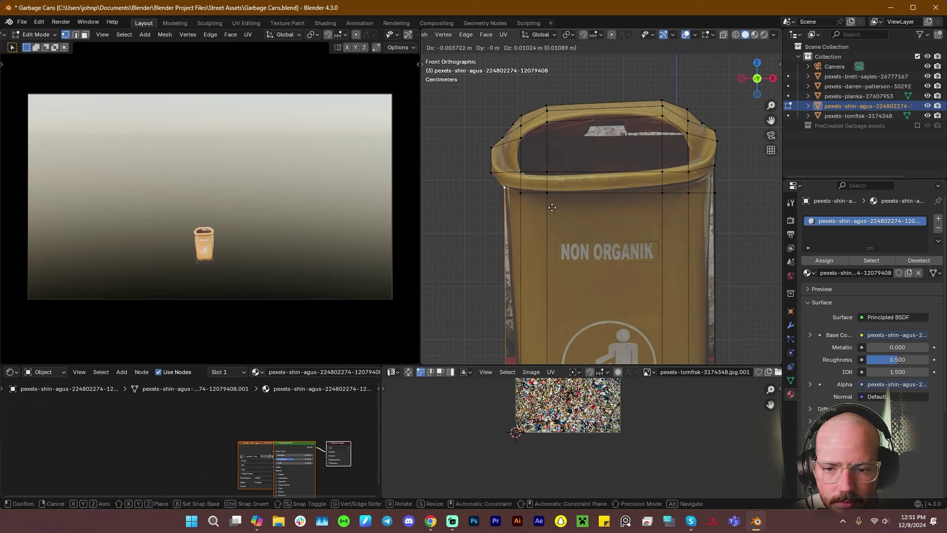
pyautogui.click(552, 205)
pyautogui.click(521, 193)
pyautogui.press('g')
pyautogui.click(568, 217)
pyautogui.click(547, 192)
pyautogui.press('g')
pyautogui.click(577, 199)
pyautogui.click(663, 192)
pyautogui.press('g')
pyautogui.click(689, 194)
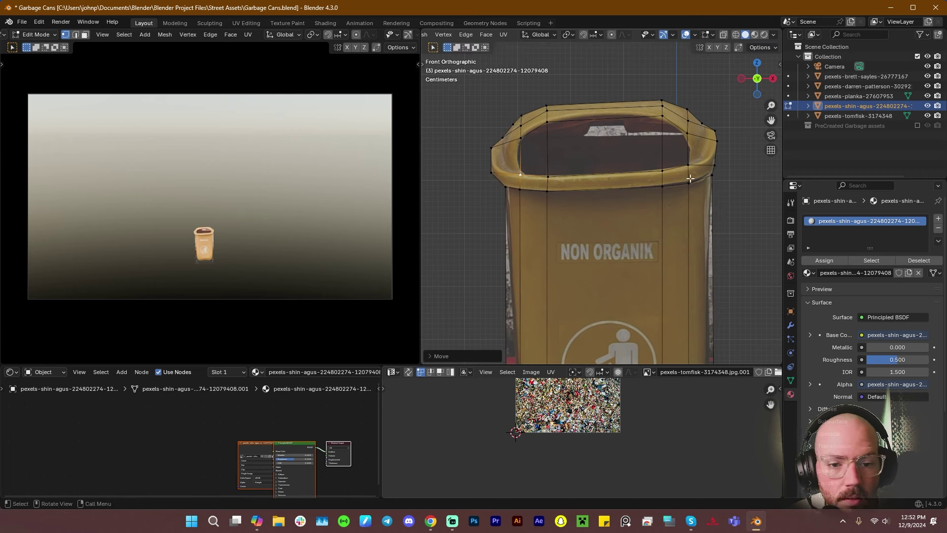
# Adjust the vertices along the opening's lower edge and beneath the rim to follow the rim's curve
pyautogui.click(707, 176)
pyautogui.scroll(1, 705, 176)
pyautogui.keyDown('shift'); pyautogui.moveTo(553, 230); pyautogui.dragTo(555, 205, button='middle'); pyautogui.keyUp('shift')
pyautogui.keyDown('shift'); pyautogui.moveTo(720, 161); pyautogui.dragTo(717, 170, button='middle'); pyautogui.keyUp('shift')
pyautogui.moveTo(723, 156)
pyautogui.mouseDown()
pyautogui.moveTo(724, 146)
pyautogui.moveTo(716, 155)
pyautogui.mouseUp()
pyautogui.moveTo(687, 168); pyautogui.dragTo(656, 169)
pyautogui.keyDown('shift'); pyautogui.moveTo(459, 149); pyautogui.dragTo(457, 158, button='middle'); pyautogui.keyUp('shift')
# Move the plane's bottom vertices up and inward so that the mesh tapers to the outline of the bin's base
pyautogui.scroll(-5, 543, 212)
pyautogui.keyDown('shift'); pyautogui.moveTo(676, 356); pyautogui.dragTo(687, 299, button='middle'); pyautogui.keyUp('shift')
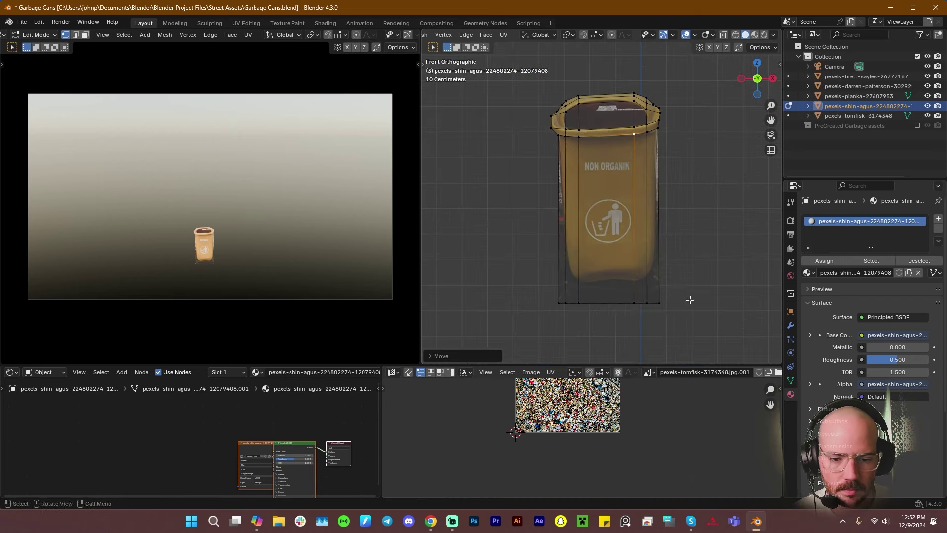
pyautogui.moveTo(623, 291); pyautogui.dragTo(669, 313)
pyautogui.press('g')
pyautogui.click(660, 283)
pyautogui.moveTo(549, 292); pyautogui.dragTo(598, 312)
pyautogui.press('g')
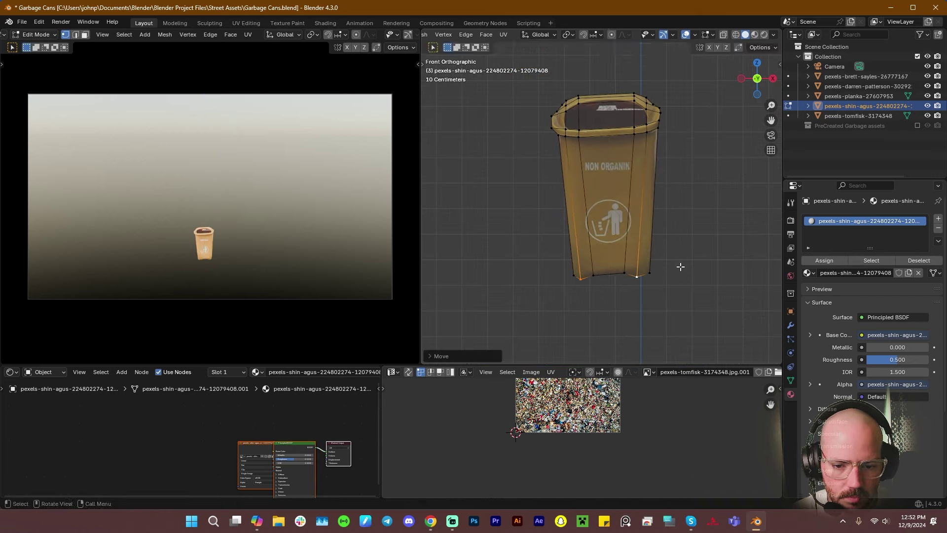
pyautogui.press('x')
pyautogui.click(605, 297)
# Cut a horizontal edge loop across the bin's body and select the ring of faces around the rim
pyautogui.scroll(3, 606, 297)
pyautogui.press('2')
pyautogui.hotkey('ctrl', 'r')
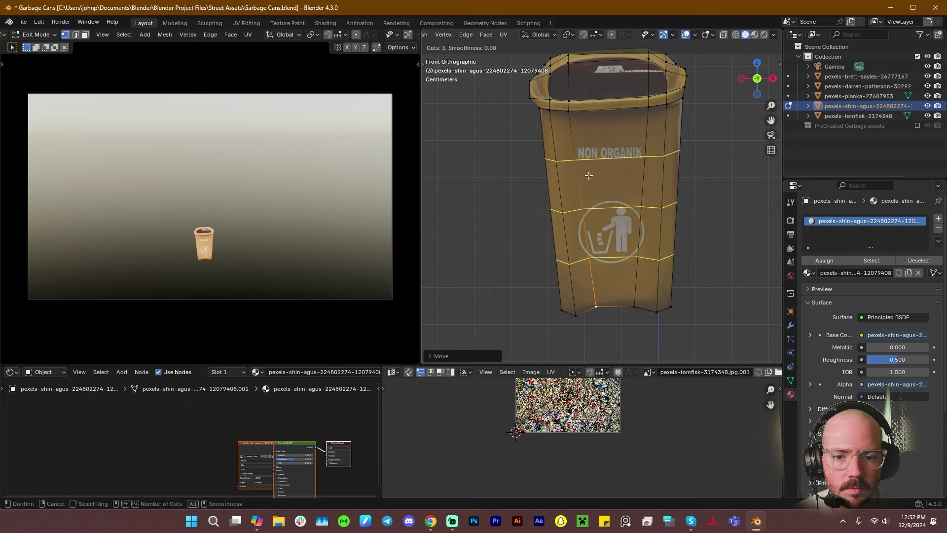
pyautogui.click(596, 148)
pyautogui.click(595, 110)
pyautogui.press('3')
pyautogui.moveTo(595, 109); pyautogui.dragTo(584, 238, button='middle')
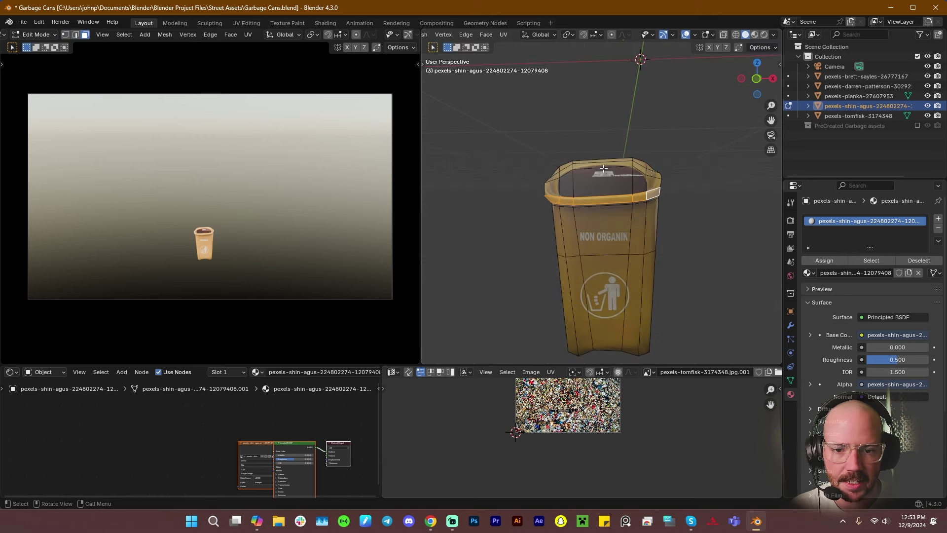
# Add a horizontal loop cut across the body between the rim and the NON ORGANIK lettering
pyautogui.scroll(2, 620, 276)
pyautogui.hotkey('ctrl', 'r')
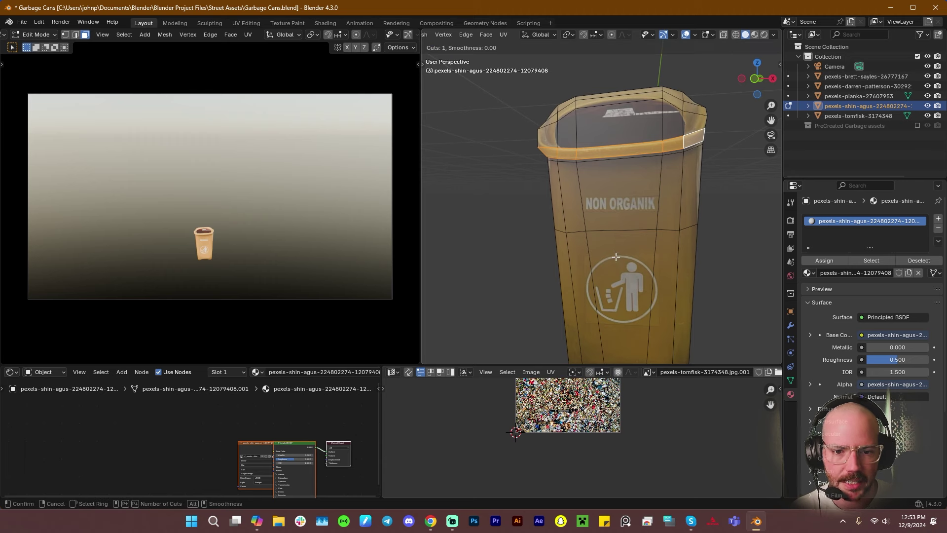
pyautogui.click(672, 180)
pyautogui.click(672, 180)
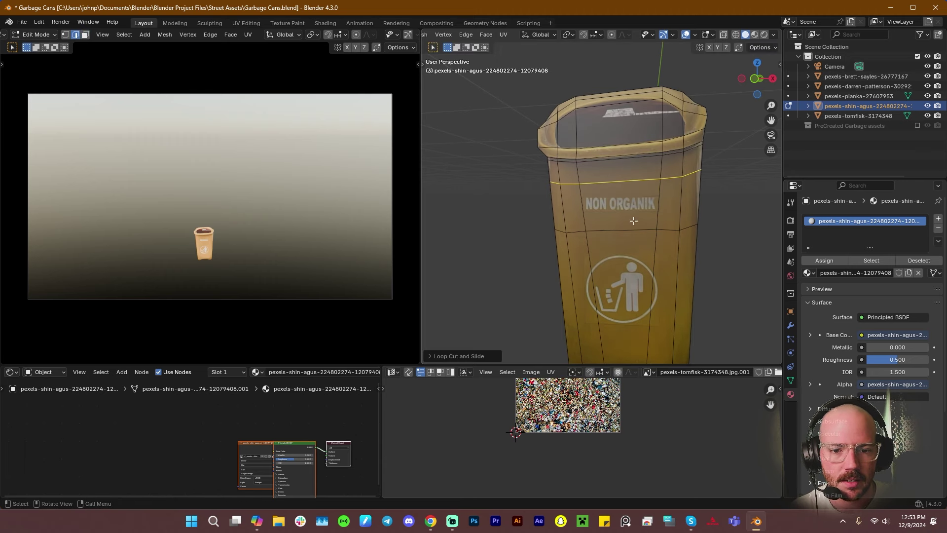
# Turn off X-ray display and add a horizontal loop cut across the body just below the litter symbol
pyautogui.hotkey('alt', 'z')
pyautogui.moveTo(663, 207); pyautogui.dragTo(656, 226, button='middle')
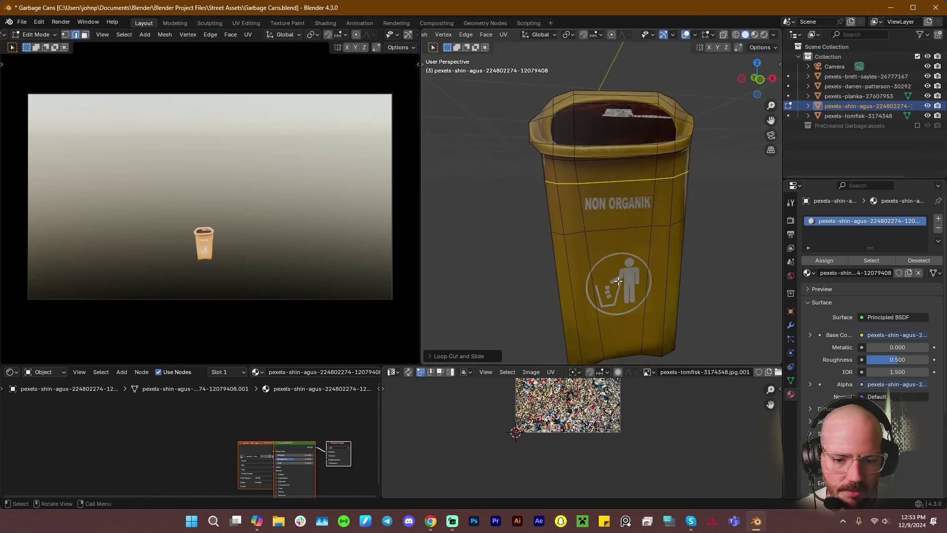
pyautogui.hotkey('ctrl', 'r')
pyautogui.click(620, 340)
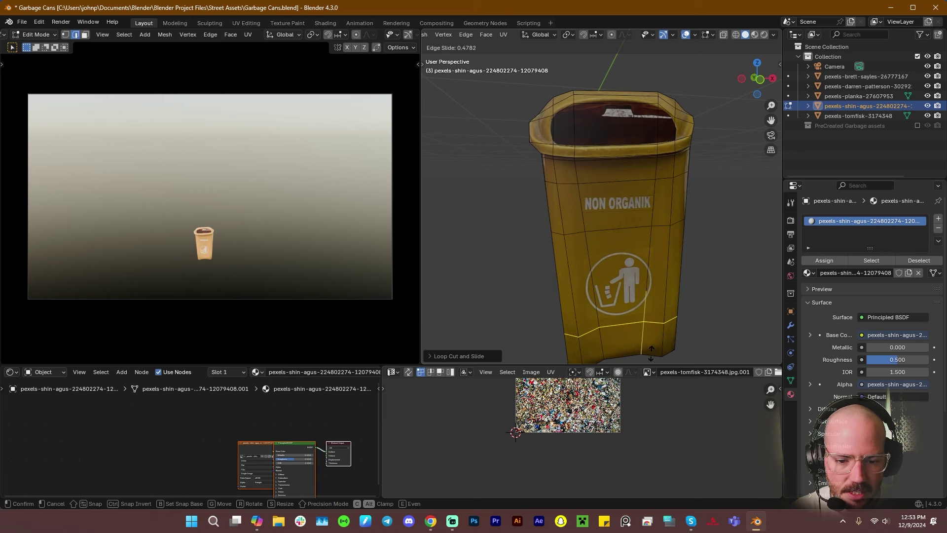
pyautogui.click(651, 353)
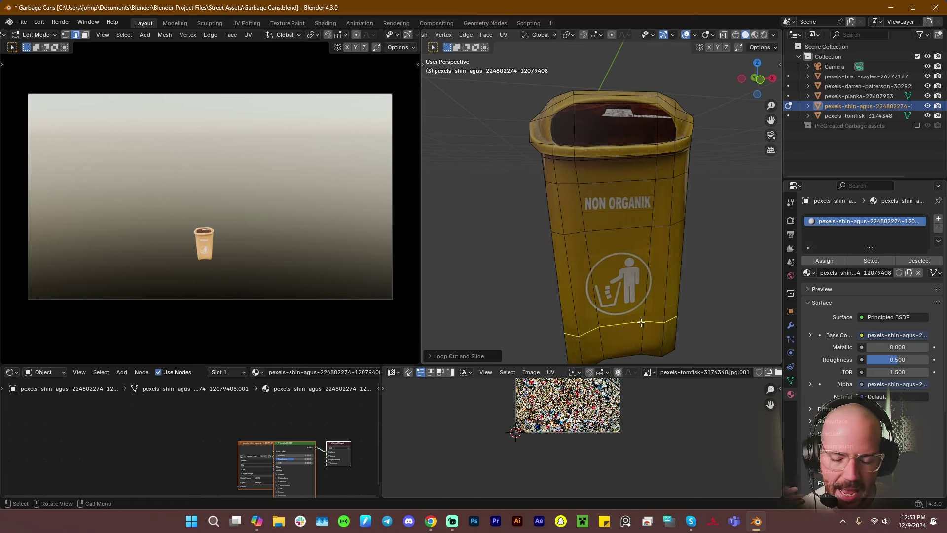
pyautogui.press('XF86AudioLowerVolume')
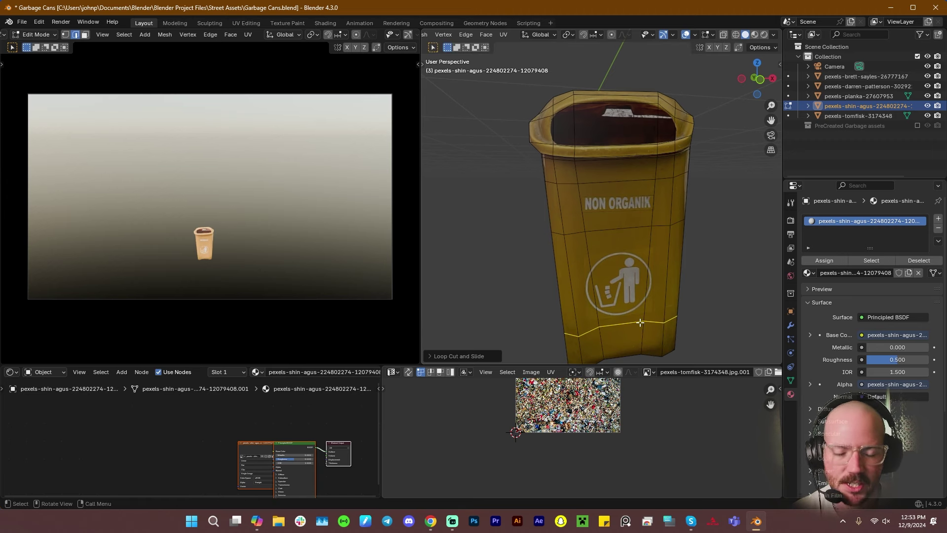
pyautogui.scroll(-2, 679, 261)
pyautogui.scroll(2, 672, 248)
pyautogui.moveTo(670, 246); pyautogui.dragTo(654, 256, button='middle')
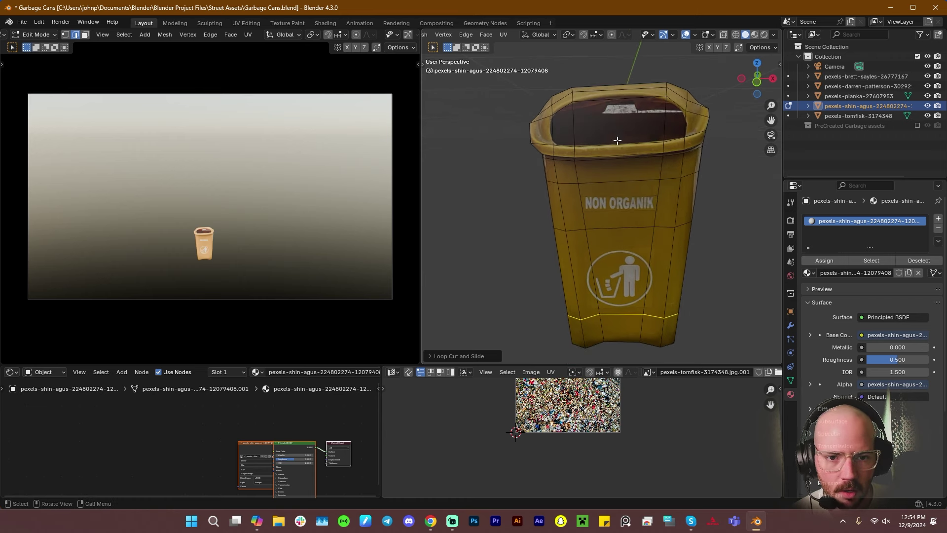
pyautogui.scroll(-2, 636, 151)
# Undo the last edit and select the dark faces inside the bin's opening in face mode
pyautogui.hotkey('ctrl', 'z')
pyautogui.scroll(2, 641, 153)
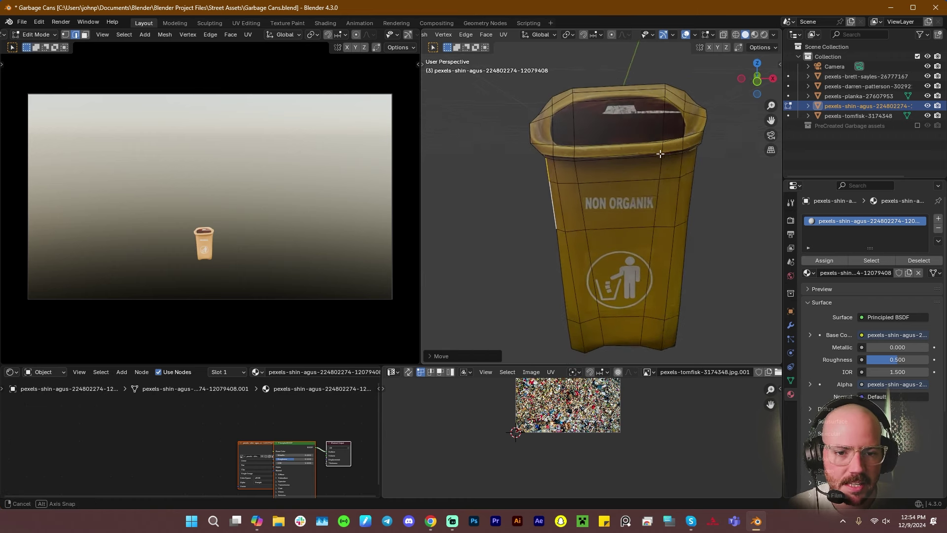
pyautogui.scroll(1, 659, 150)
pyautogui.click(671, 119)
pyautogui.press('3')
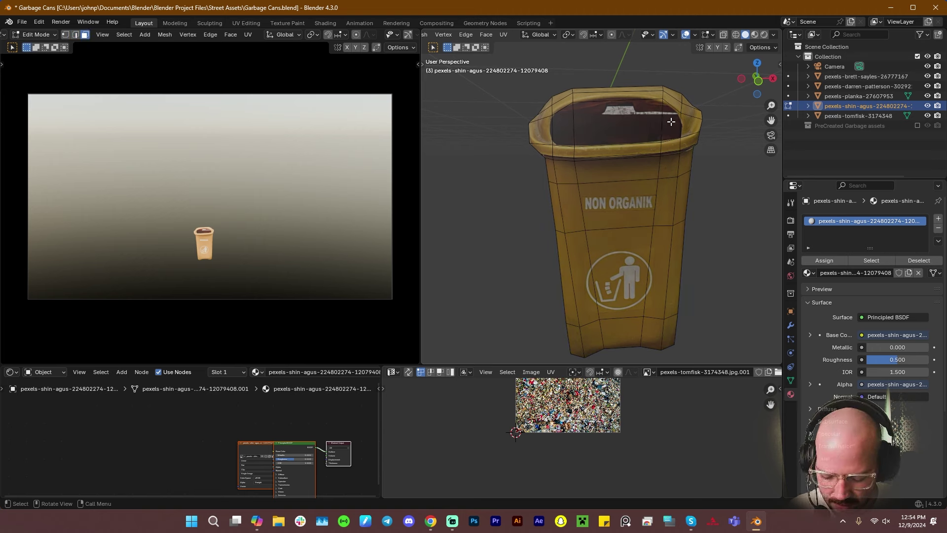
pyautogui.click(626, 120)
pyautogui.keyDown('shift'); pyautogui.click(563, 126); pyautogui.keyUp('shift')
# Add the bin's outer boundary edges to the selected opening faces and extrude them straight back to give the bin depth
pyautogui.moveTo(739, 166); pyautogui.dragTo(746, 186, button='middle')
pyautogui.press('2')
pyautogui.keyDown('alt'); pyautogui.click(548, 170); pyautogui.keyUp('alt')
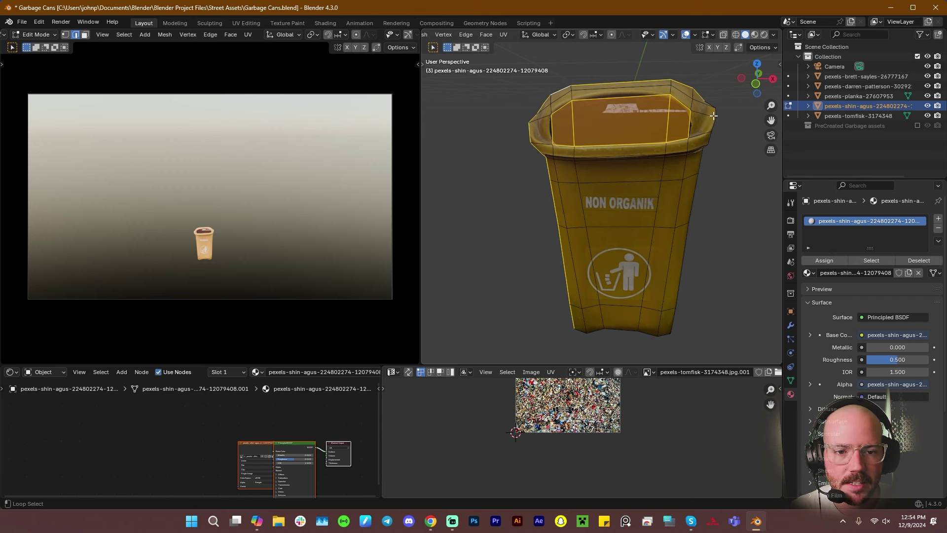
pyautogui.moveTo(723, 280); pyautogui.dragTo(717, 276, button='middle')
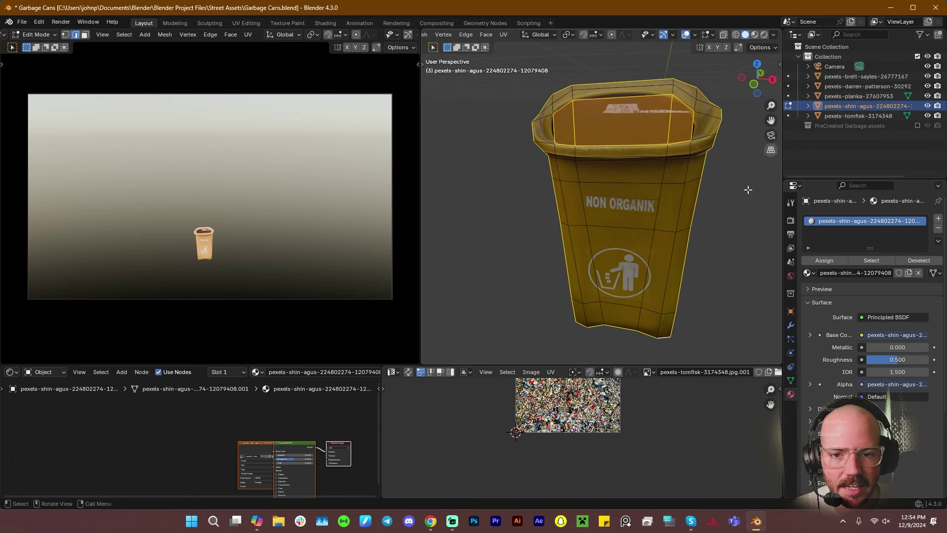
pyautogui.moveTo(748, 189); pyautogui.dragTo(608, 227, button='middle')
pyautogui.press('e')
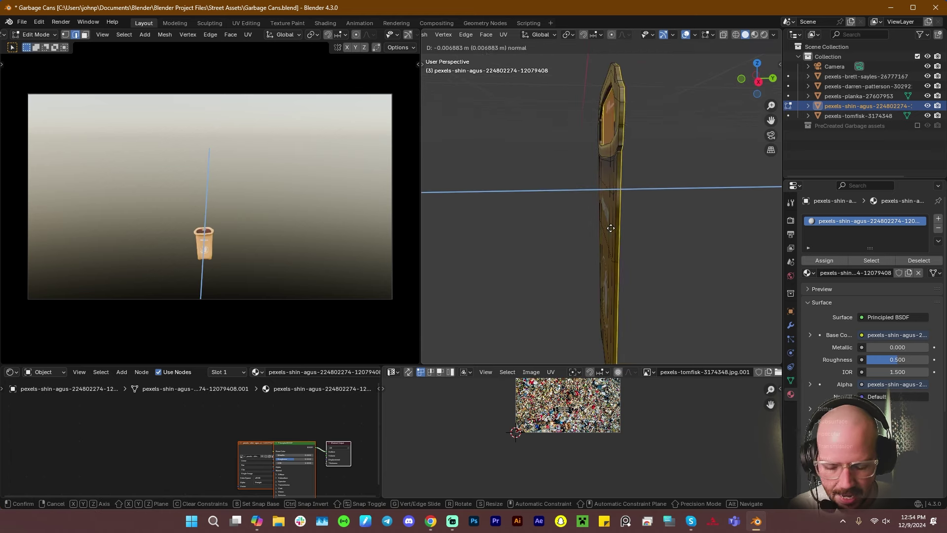
pyautogui.click(683, 231)
pyautogui.moveTo(683, 232); pyautogui.dragTo(765, 250, button='middle')
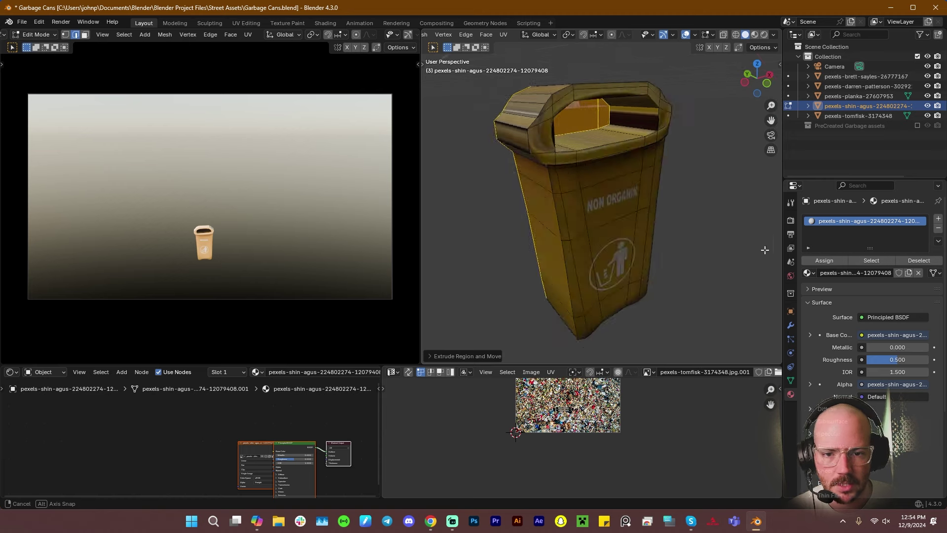
# Select the three opening faces from behind and move them about 0.04 m along negative Y into the bin
pyautogui.click(610, 170)
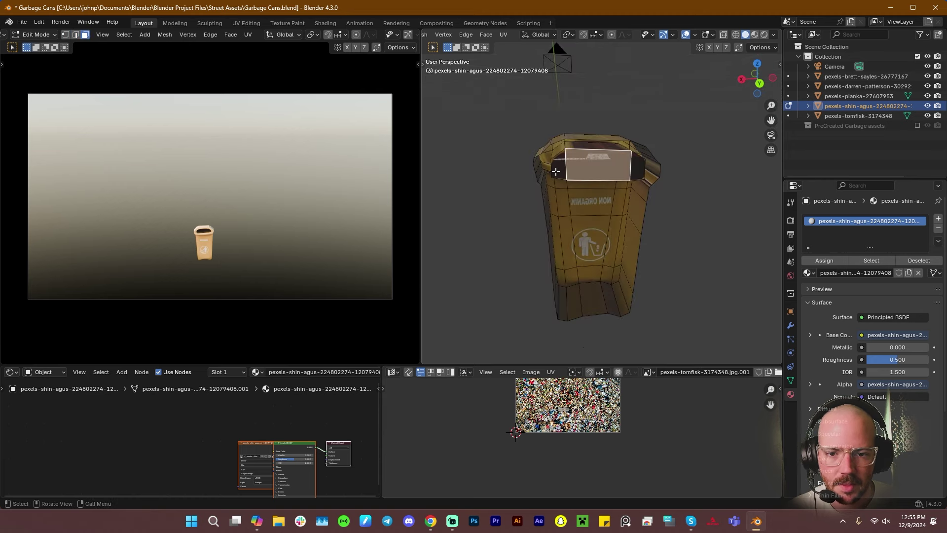
pyautogui.keyDown('shift'); pyautogui.click(559, 170); pyautogui.keyUp('shift')
pyautogui.keyDown('shift'); pyautogui.click(637, 170); pyautogui.keyUp('shift')
pyautogui.keyDown('shift'); pyautogui.click(605, 173); pyautogui.keyUp('shift')
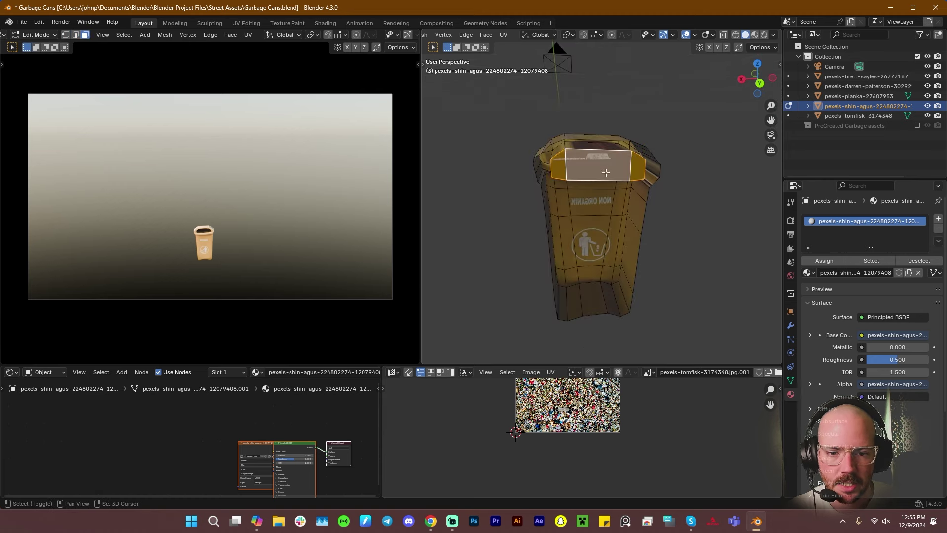
pyautogui.moveTo(605, 172); pyautogui.dragTo(569, 185, button='middle')
pyautogui.press('g')
pyautogui.press('x')
pyautogui.press('y')
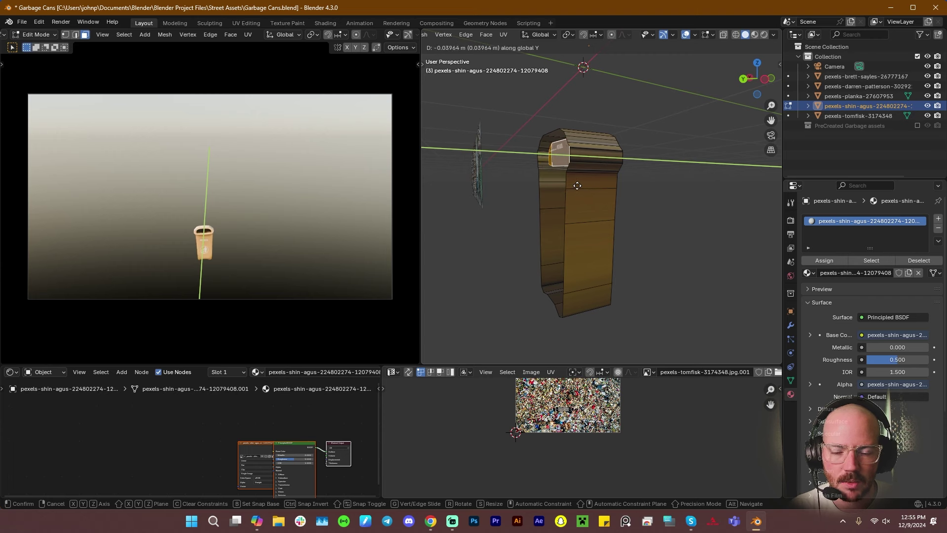
pyautogui.click(577, 185)
pyautogui.moveTo(578, 185); pyautogui.dragTo(552, 188, button='middle')
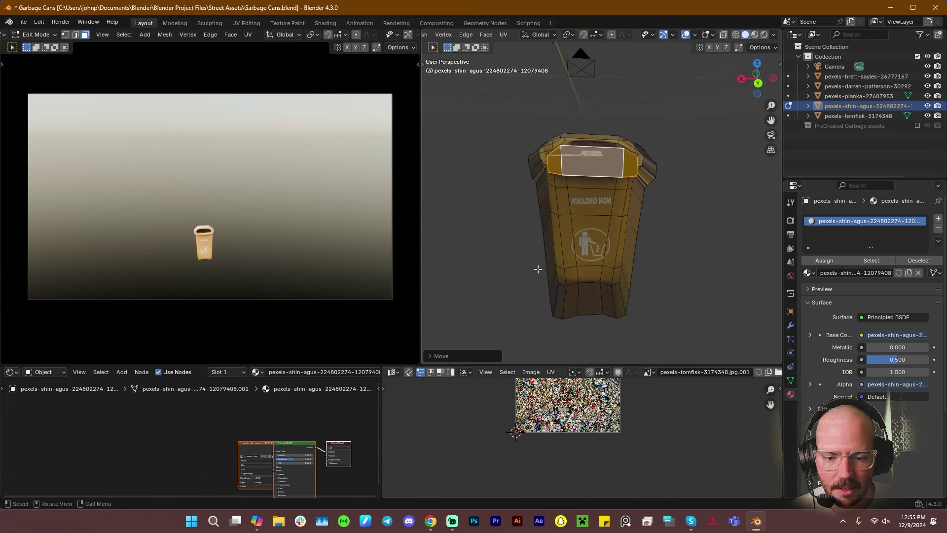
# Select the boundary edge loop around the bin's open back and close it with Grid Fill
pyautogui.press('2')
pyautogui.keyDown('alt'); pyautogui.click(547, 245); pyautogui.keyUp('alt')
pyautogui.moveTo(547, 245); pyautogui.dragTo(633, 277, button='middle')
pyautogui.press('q')
pyautogui.click(617, 273)
# Clear the selection and select the rim's face loop just below the bin's opening in face mode
pyautogui.hotkey('alt', 'a')
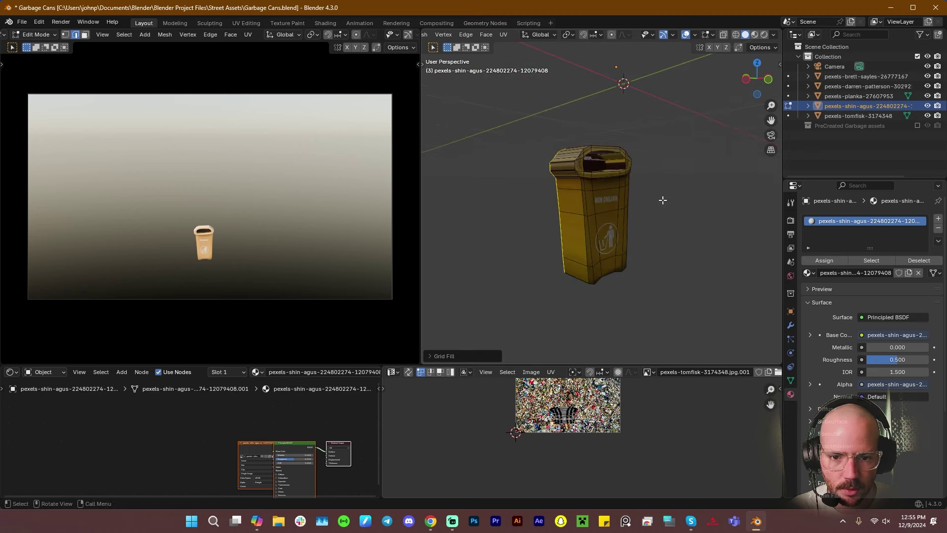
pyautogui.scroll(3, 661, 201)
pyautogui.moveTo(673, 205); pyautogui.dragTo(612, 173, button='middle')
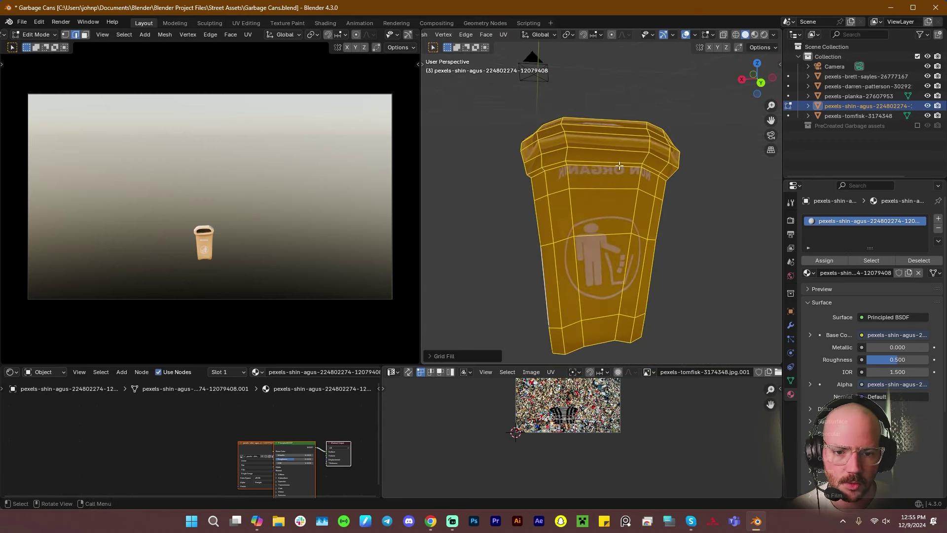
pyautogui.click(610, 173)
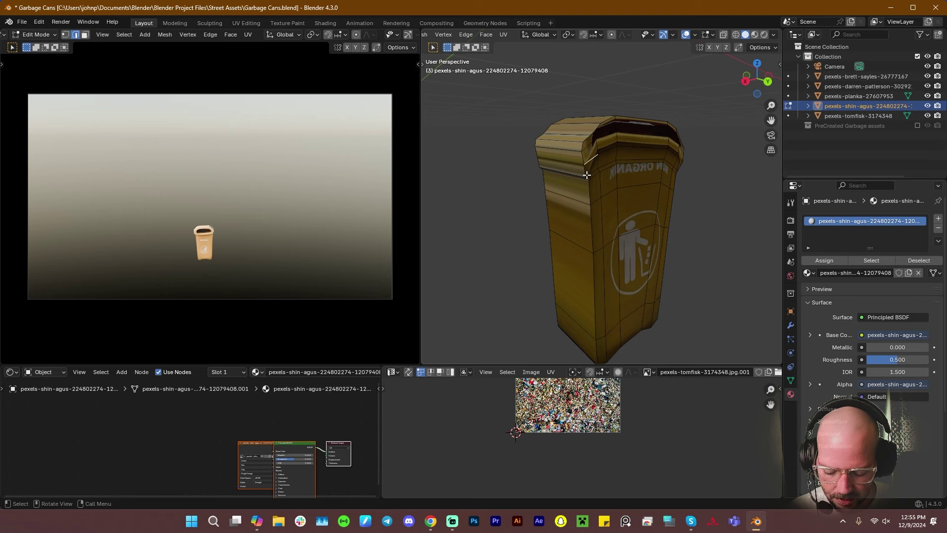
pyautogui.press('3')
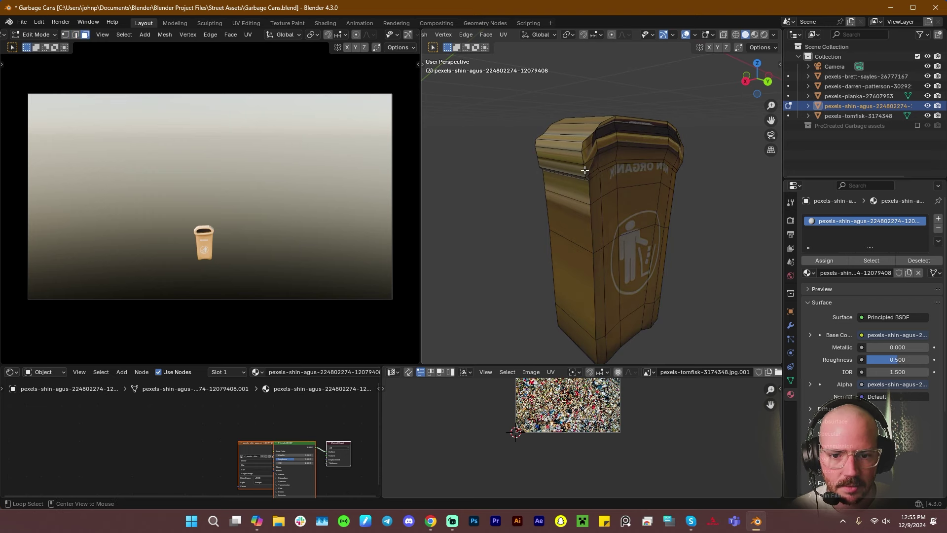
pyautogui.keyDown('alt'); pyautogui.click(584, 170); pyautogui.keyUp('alt')
pyautogui.moveTo(651, 176); pyautogui.dragTo(623, 173, button='middle')
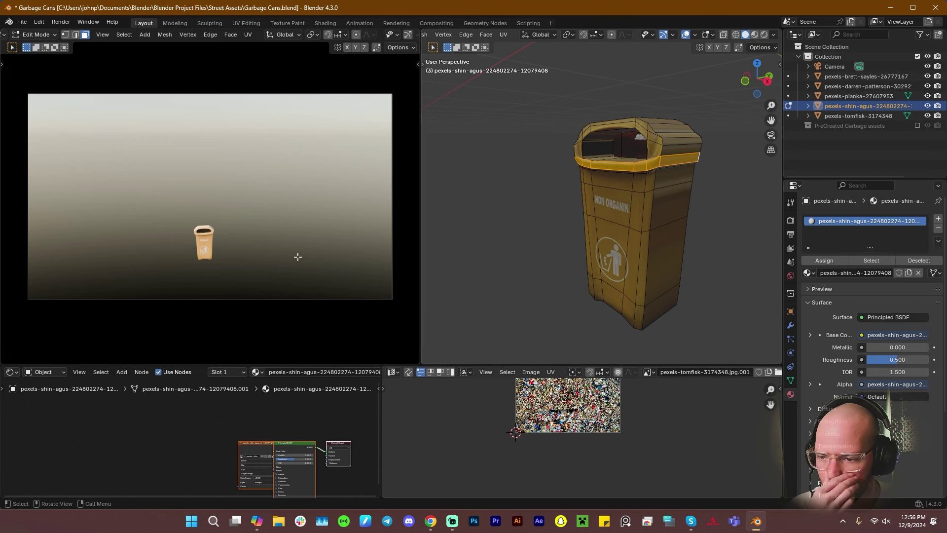
pyautogui.moveTo(640, 162); pyautogui.dragTo(575, 155, button='middle')
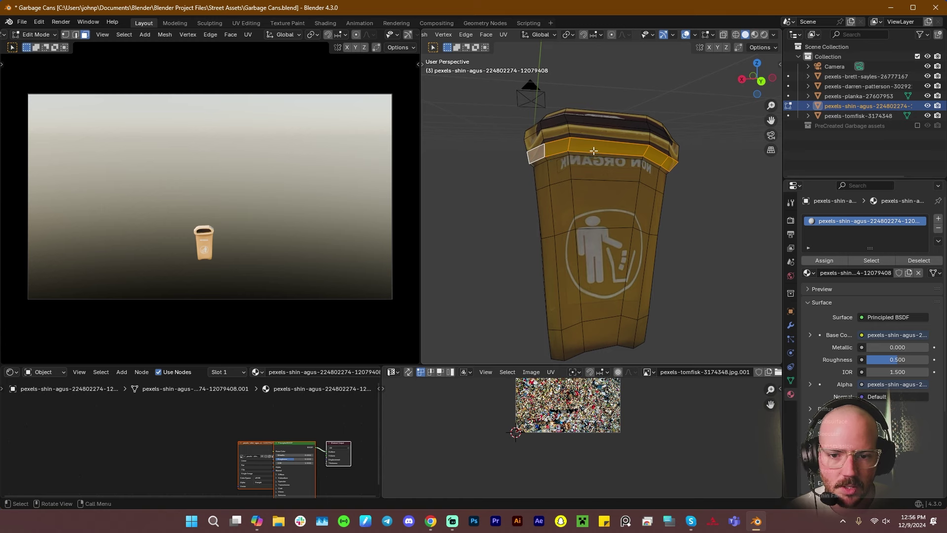
# Select the rim's middle back face, enable proportional editing and move it down about 0.01 m along Z
pyautogui.click(612, 155)
pyautogui.moveTo(654, 166); pyautogui.dragTo(637, 163, button='middle')
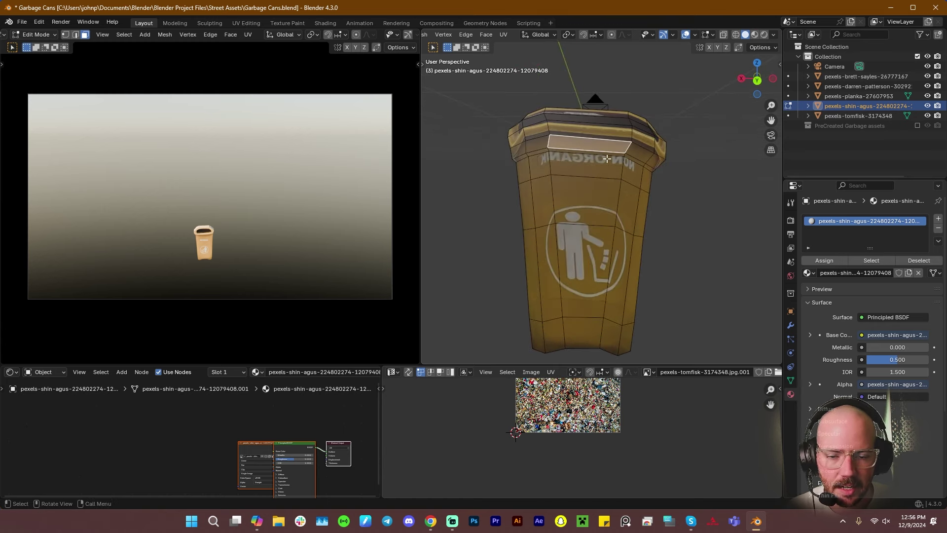
pyautogui.press('g')
pyautogui.press('z')
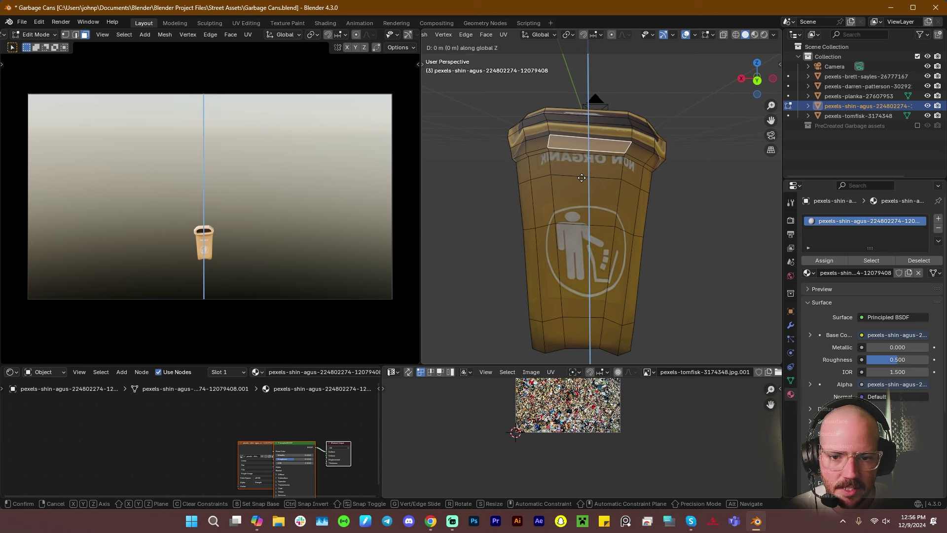
pyautogui.rightClick(582, 178)
pyautogui.click(611, 35)
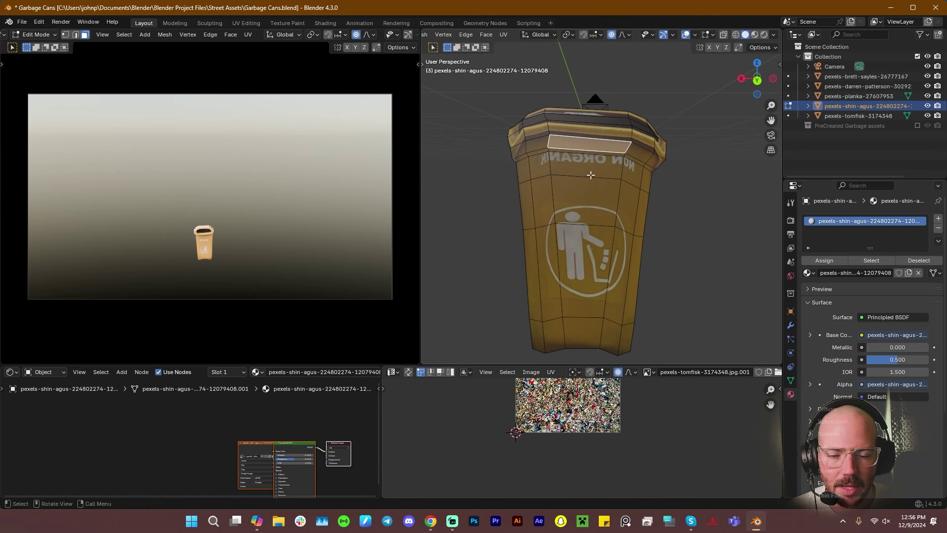
pyautogui.press('g')
pyautogui.press('z')
pyautogui.scroll(4, 592, 177)
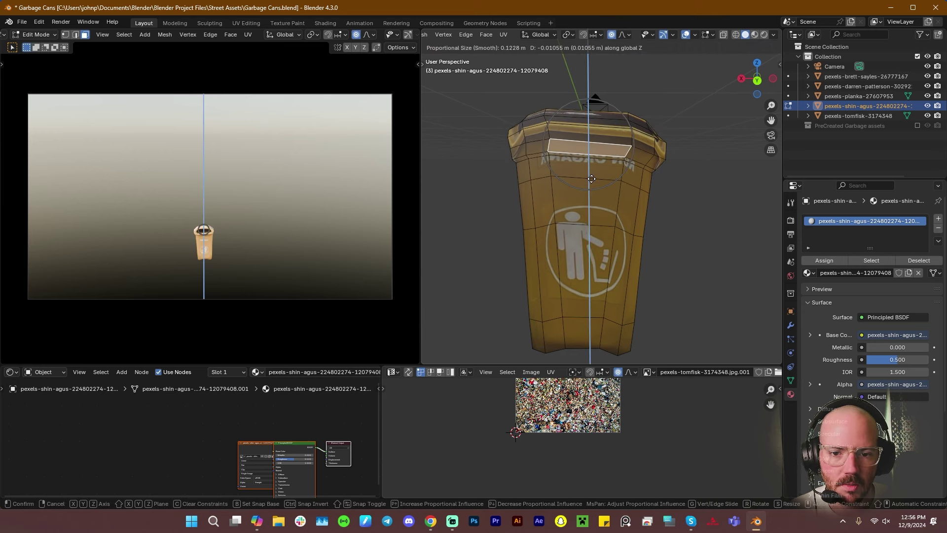
pyautogui.click(591, 179)
# Rotate the small corner face of the back rim about the Y axis with a proportional size of about 0.05
pyautogui.press('r')
pyautogui.press('y')
pyautogui.scroll(-7, 592, 185)
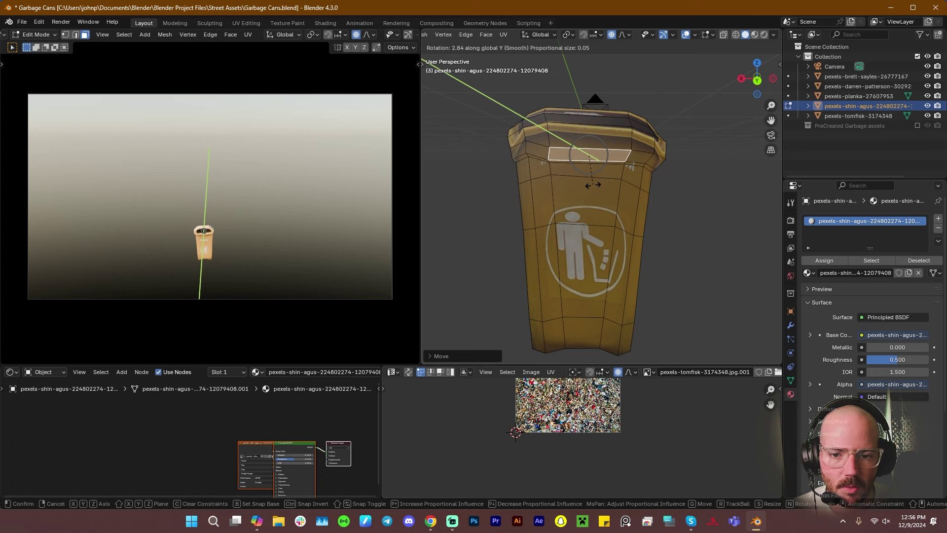
pyautogui.press('z')
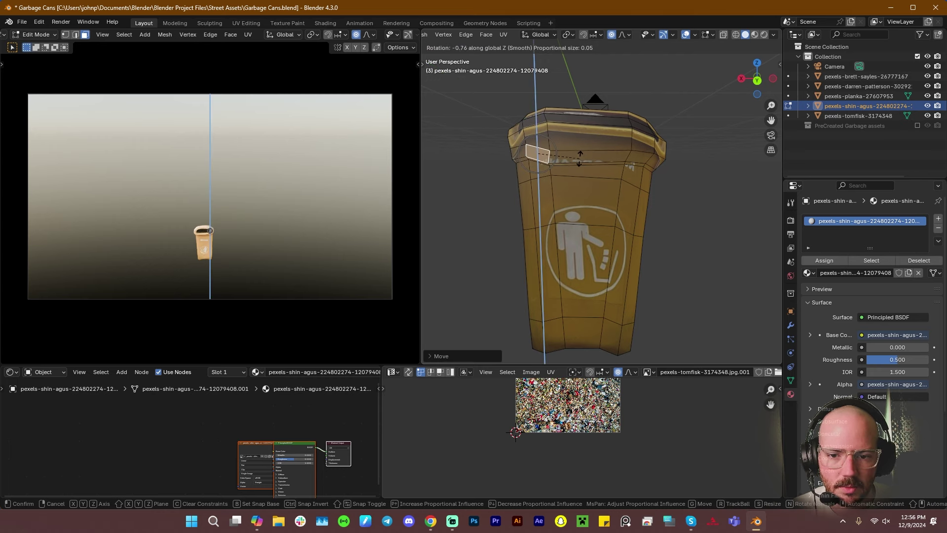
pyautogui.press('y')
pyautogui.click(582, 156)
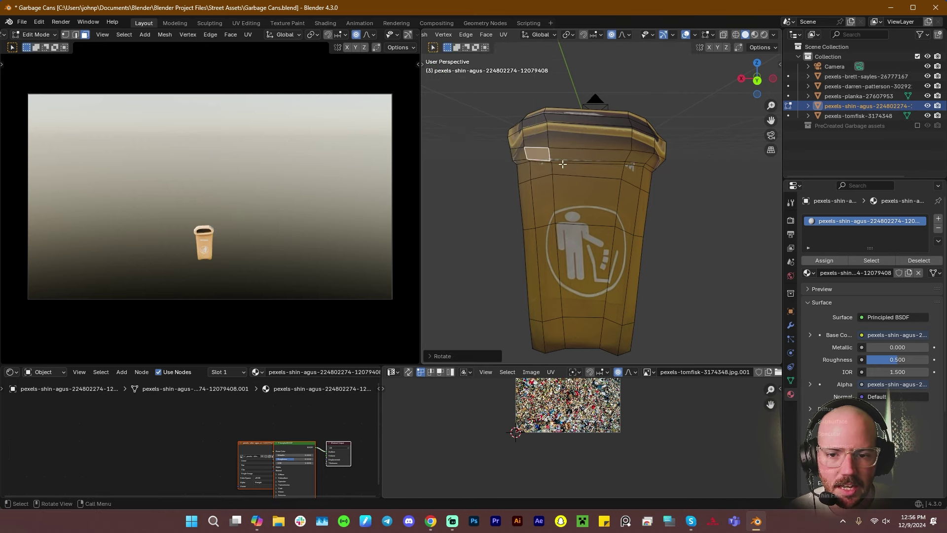
pyautogui.moveTo(582, 156); pyautogui.dragTo(738, 173, button='middle')
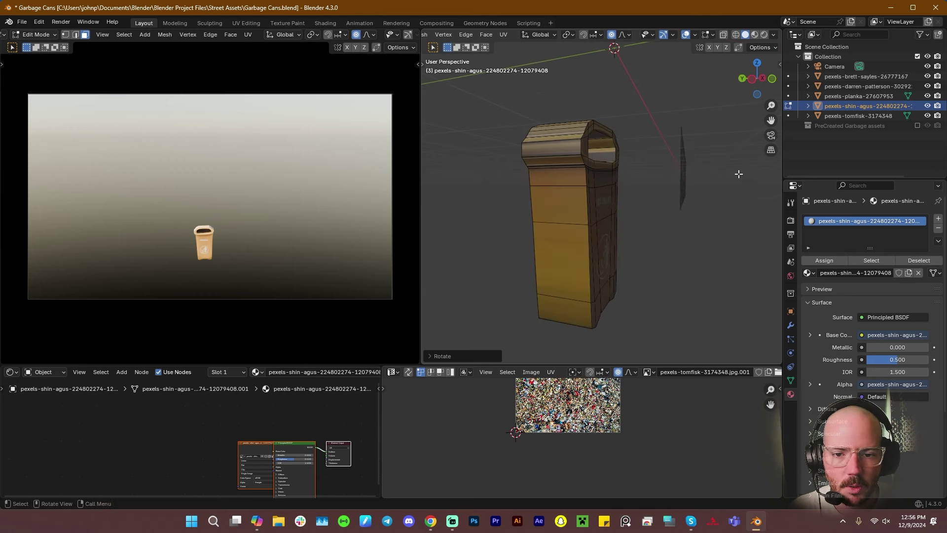
# Select the face loop around the rim and extrude it outward with Extrude Faces Along Normals
pyautogui.keyDown('alt'); pyautogui.click(583, 160); pyautogui.keyUp('alt')
pyautogui.moveTo(583, 161); pyautogui.dragTo(558, 185, button='middle')
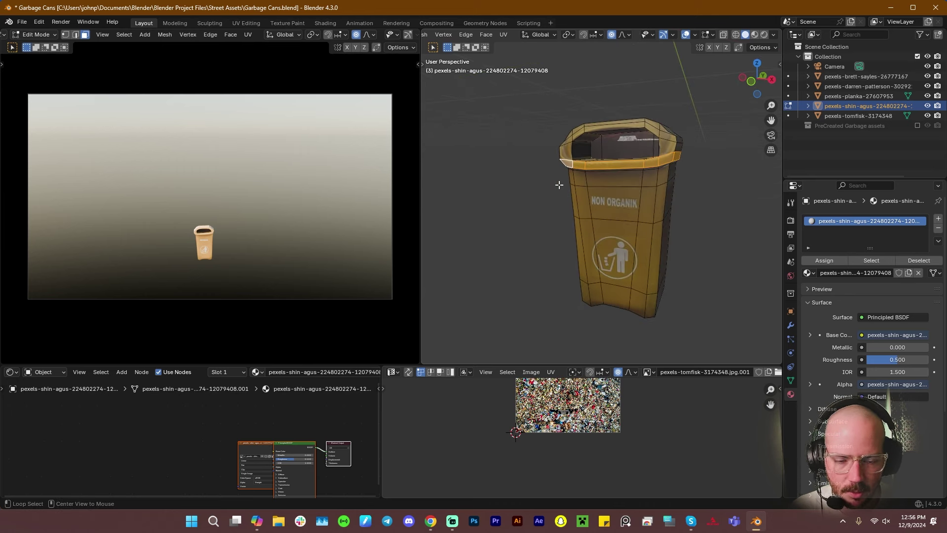
pyautogui.hotkey('alt', 'e')
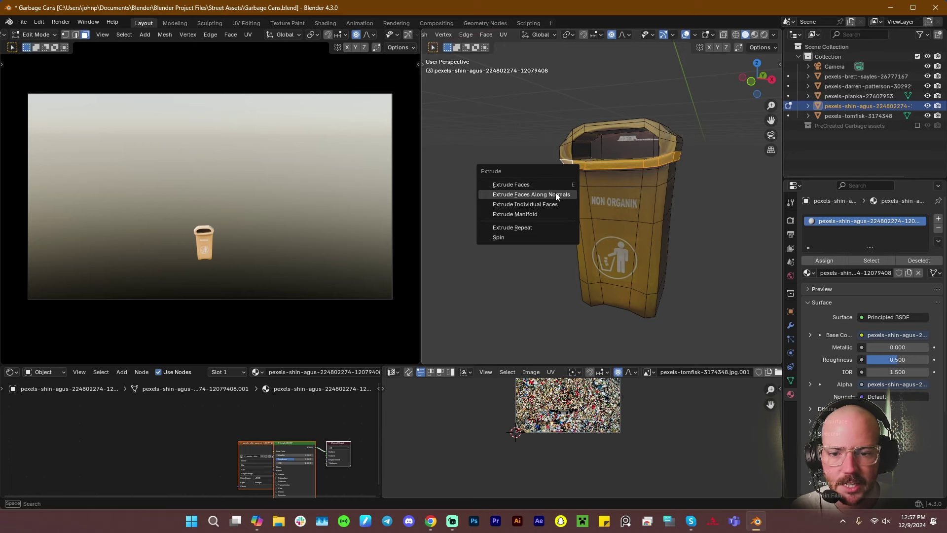
pyautogui.click(555, 193)
pyautogui.click(558, 164)
# Rotate the side face of the extruded rim about the Y axis and scale it along Z
pyautogui.moveTo(558, 166); pyautogui.dragTo(609, 186, button='middle')
pyautogui.press('r')
pyautogui.press('z')
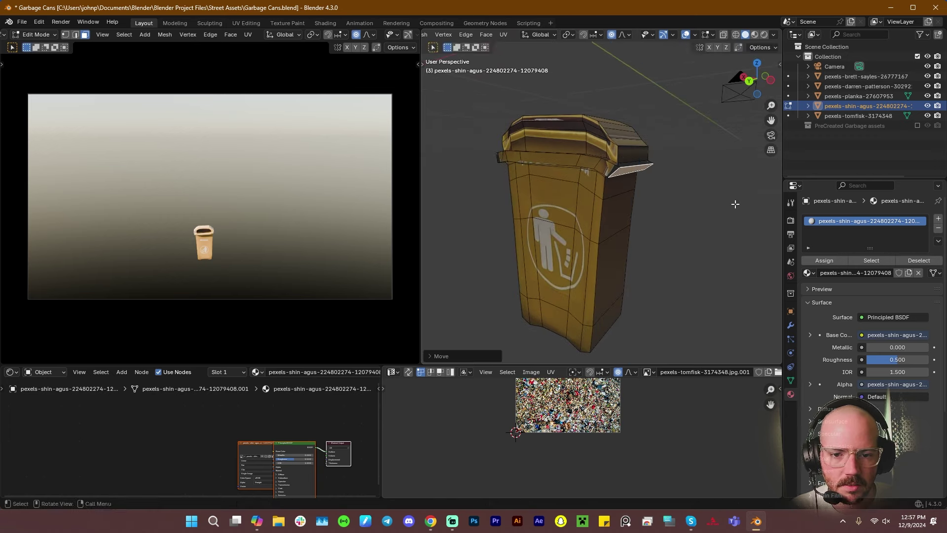
pyautogui.press('x')
pyautogui.press('y')
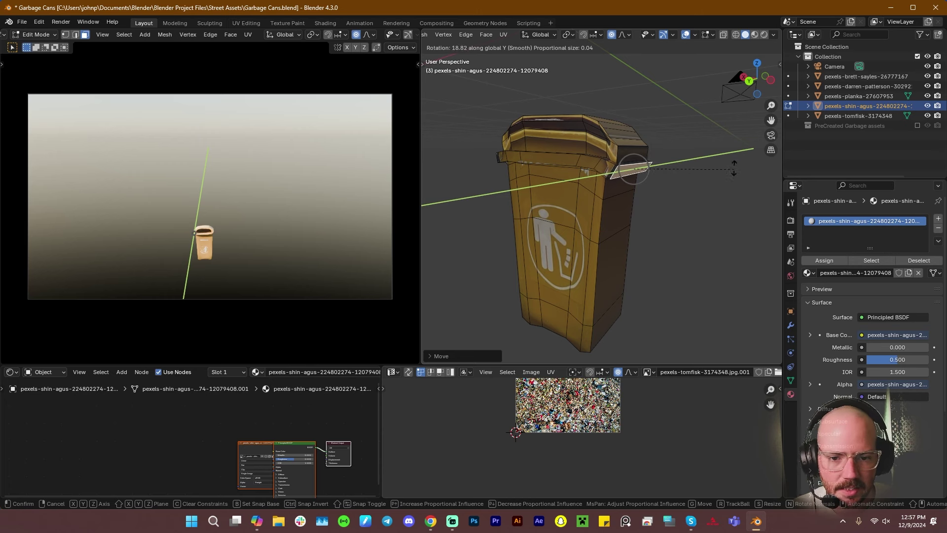
pyautogui.click(729, 146)
pyautogui.press('s')
pyautogui.press('z')
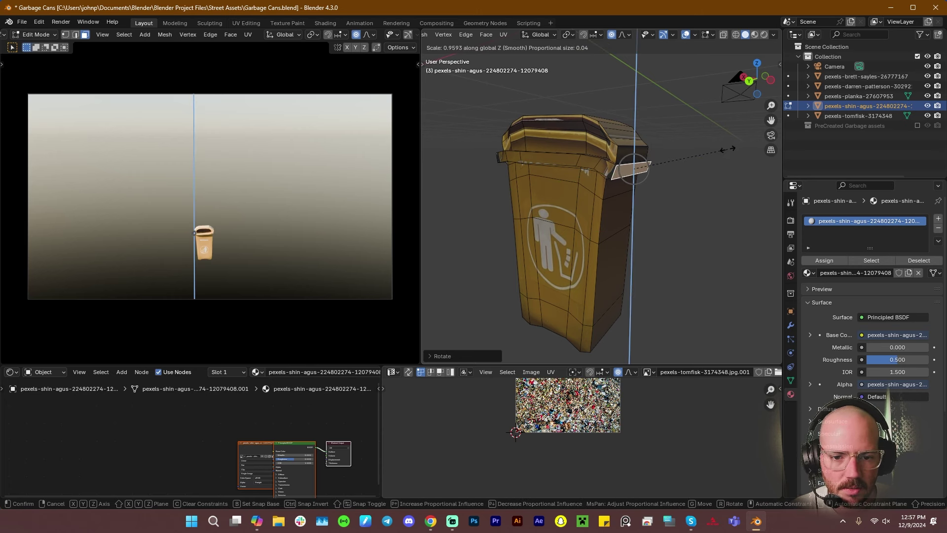
pyautogui.click(710, 158)
# Move the extruded rim's side face outward along X and rotate it about Y until it stands upright
pyautogui.press('g')
pyautogui.press('z')
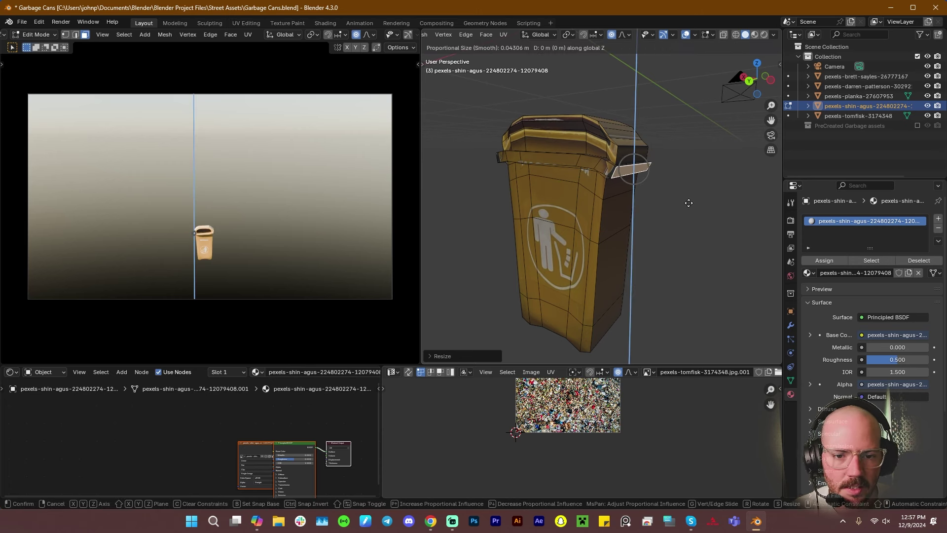
pyautogui.press('x')
pyautogui.click(689, 204)
pyautogui.press('r')
pyautogui.press('x')
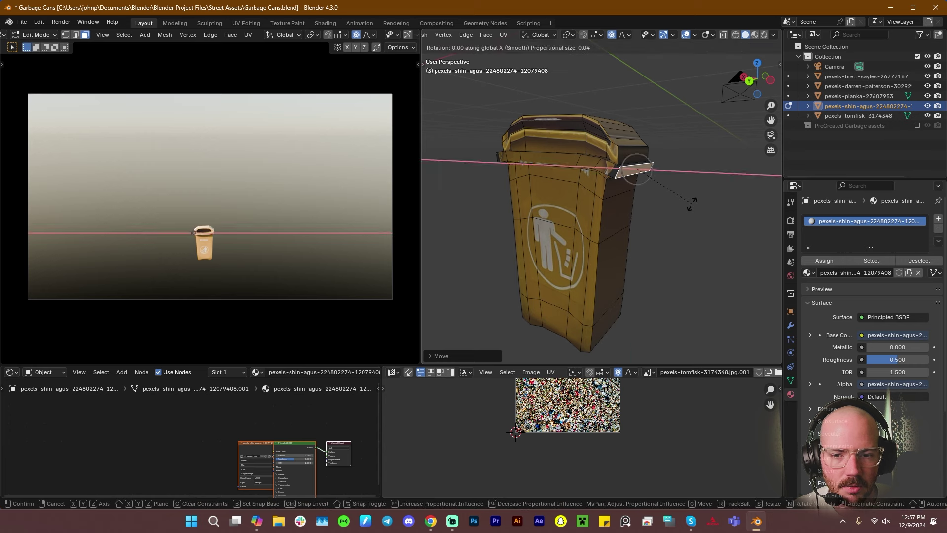
pyautogui.press('z')
pyautogui.press('y')
pyautogui.click(695, 189)
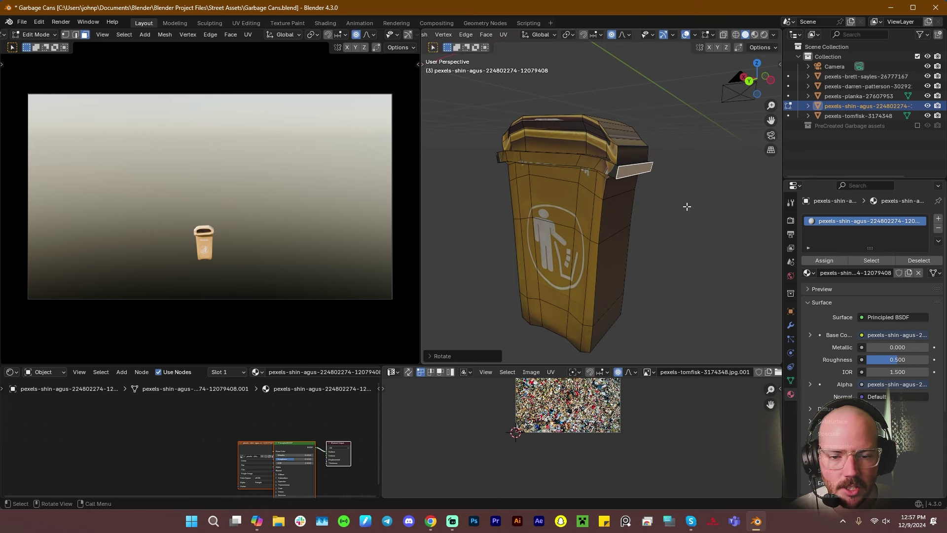
# Add two evenly spaced vertical loop cuts through the bin's sides, leaving them without any slide
pyautogui.moveTo(687, 205); pyautogui.dragTo(686, 178, button='middle')
pyautogui.moveTo(607, 187); pyautogui.dragTo(606, 171, button='middle')
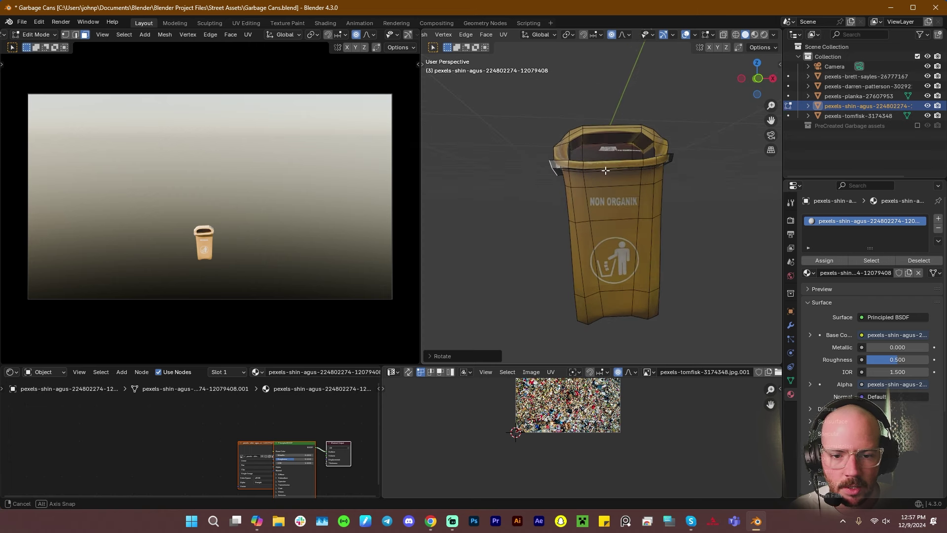
pyautogui.moveTo(670, 220); pyautogui.dragTo(552, 249, button='middle')
pyautogui.hotkey('ctrl', 'r')
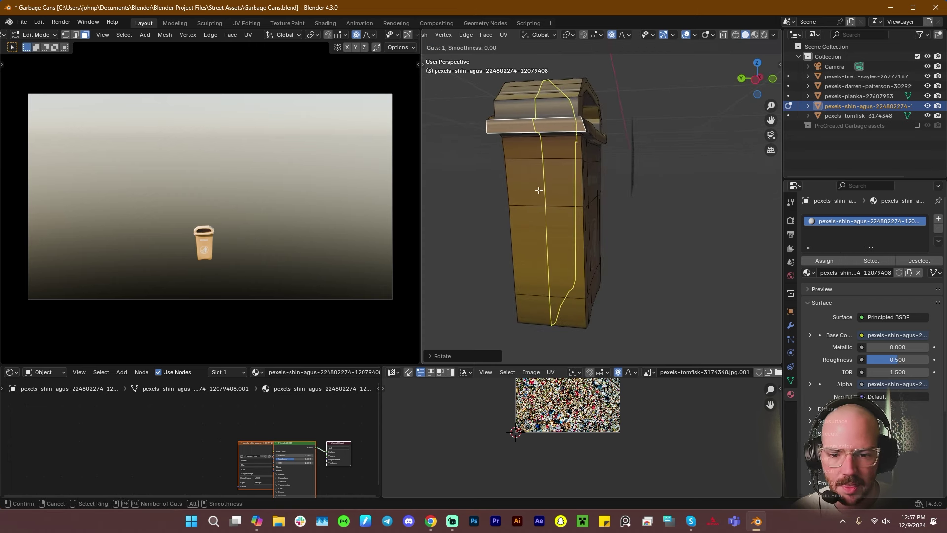
pyautogui.scroll(1, 539, 192)
pyautogui.click(540, 194)
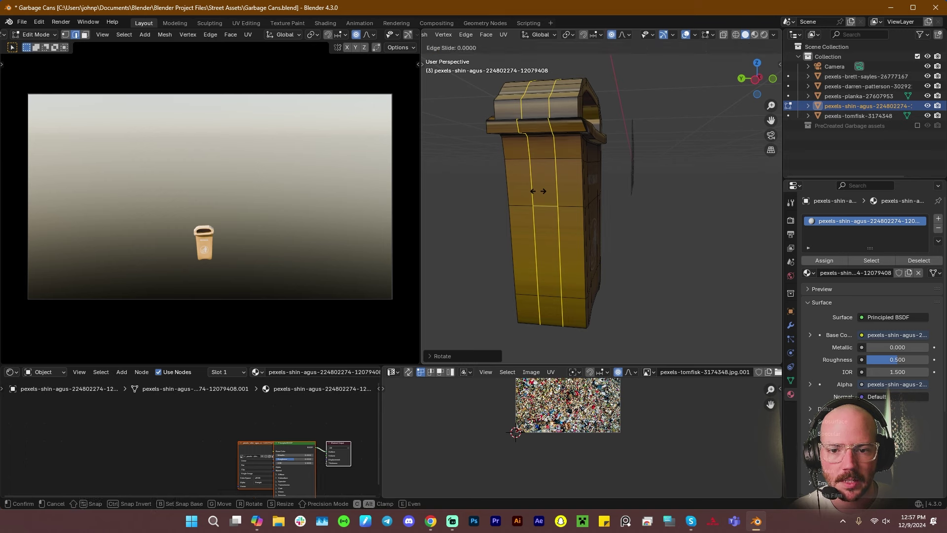
pyautogui.rightClick(544, 202)
# Select the vertical face loop between the two new cuts and scale it slightly with the Y axis locked
pyautogui.press('3')
pyautogui.keyDown('alt'); pyautogui.click(539, 212); pyautogui.keyUp('alt')
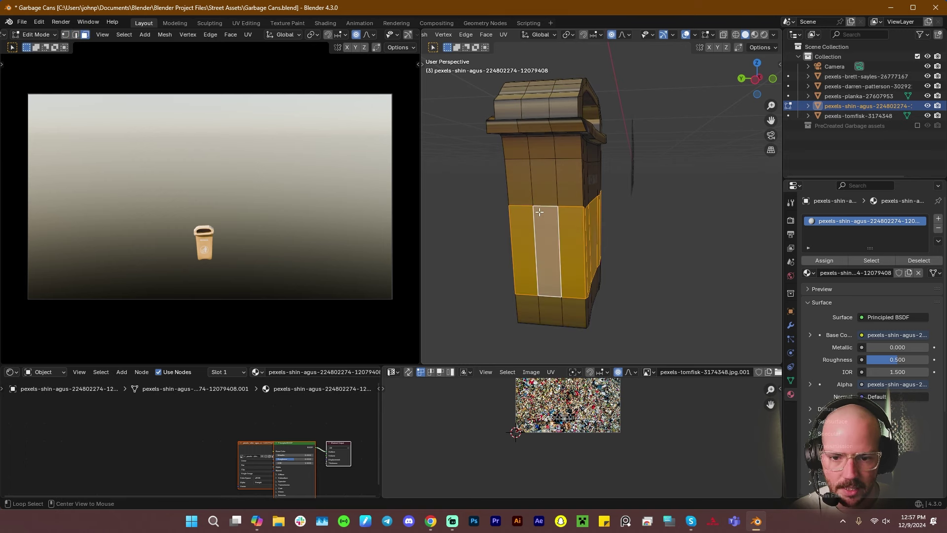
pyautogui.keyDown('alt'); pyautogui.click(543, 204); pyautogui.keyUp('alt')
pyautogui.moveTo(543, 203); pyautogui.dragTo(577, 234, button='middle')
pyautogui.hotkey('shift', 's')
pyautogui.press('Escape')
pyautogui.press('s')
pyautogui.hotkey('shift', 'z')
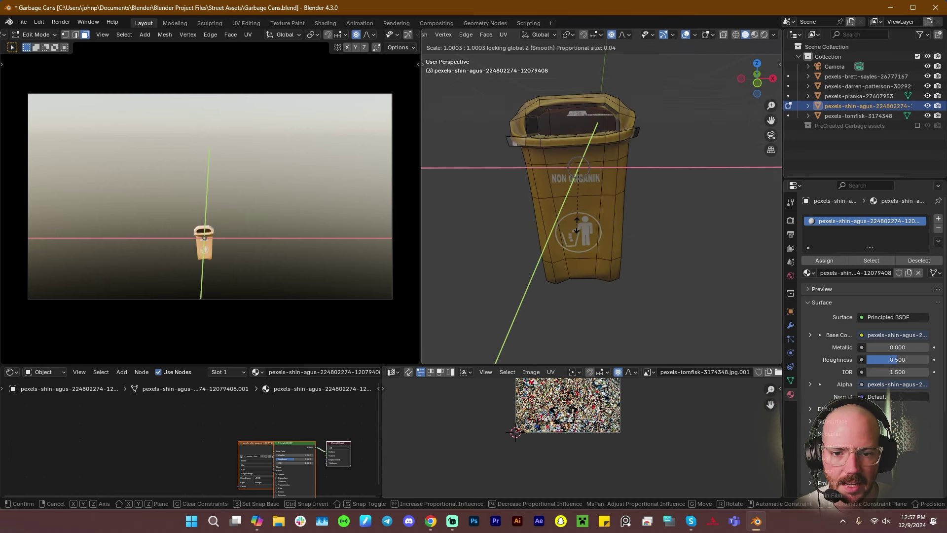
pyautogui.hotkey('shift', 'y')
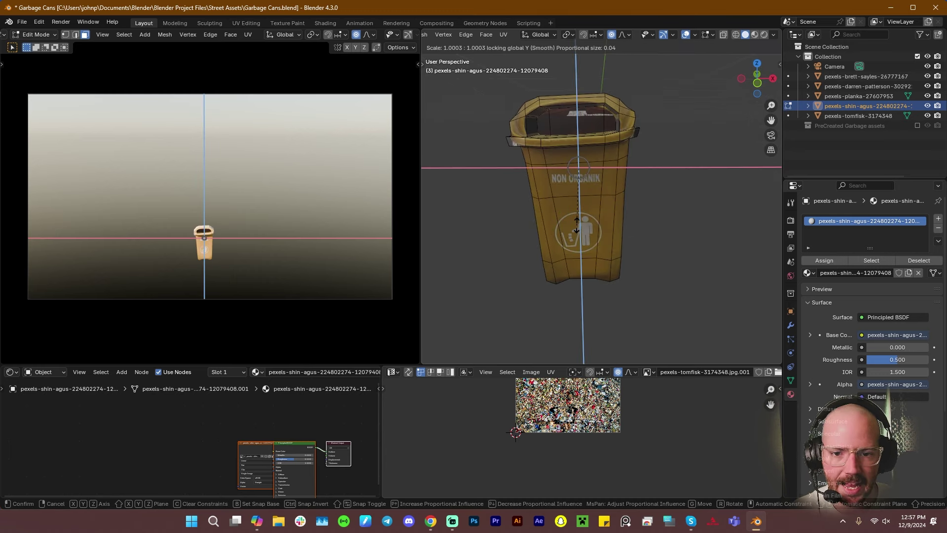
pyautogui.click(578, 224)
pyautogui.moveTo(578, 225); pyautogui.dragTo(695, 207, button='middle')
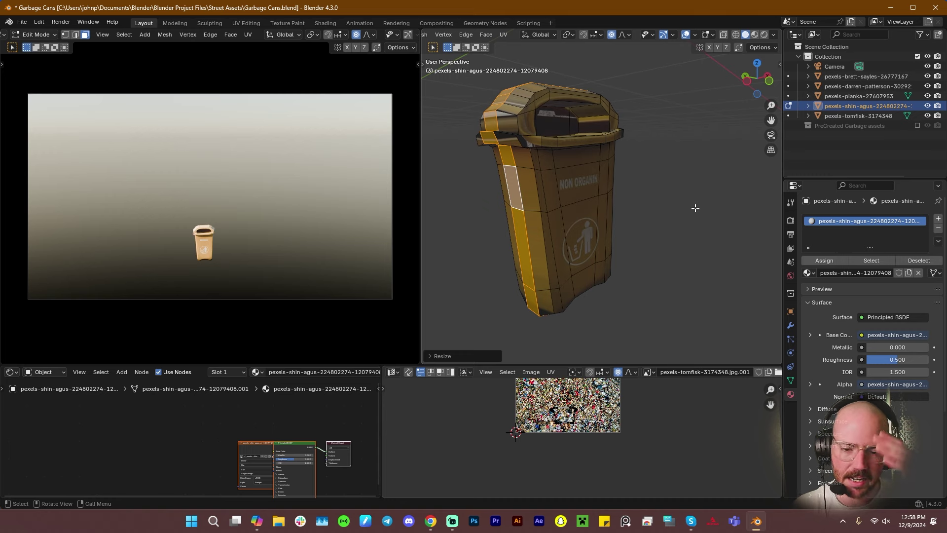
# Apply Shade Auto Smooth to the bin in Object Mode and return to Edit Mode
pyautogui.press('Tab')
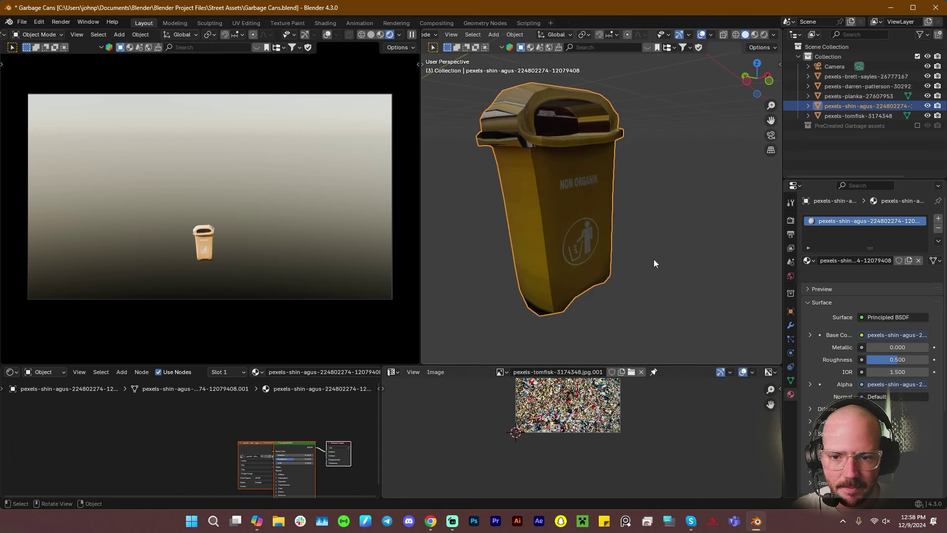
pyautogui.moveTo(653, 259); pyautogui.dragTo(566, 236, button='middle')
pyautogui.moveTo(591, 226); pyautogui.dragTo(614, 138, button='middle')
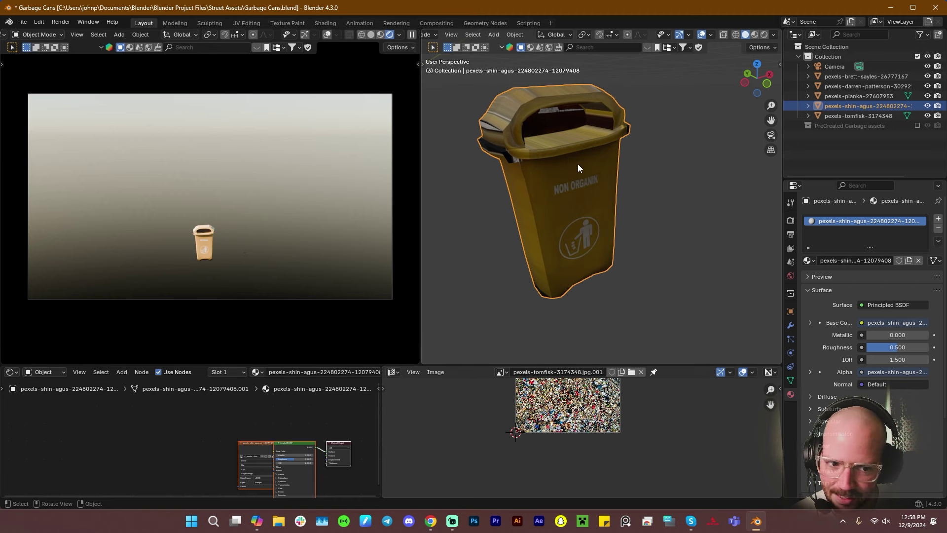
pyautogui.moveTo(578, 164); pyautogui.dragTo(573, 199, button='middle')
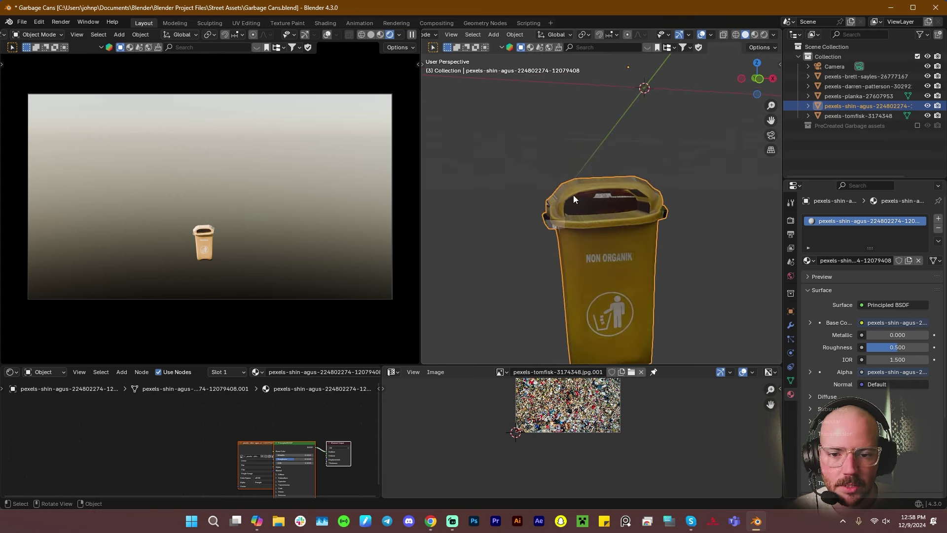
pyautogui.moveTo(638, 229); pyautogui.dragTo(626, 294, button='middle')
pyautogui.rightClick(564, 289)
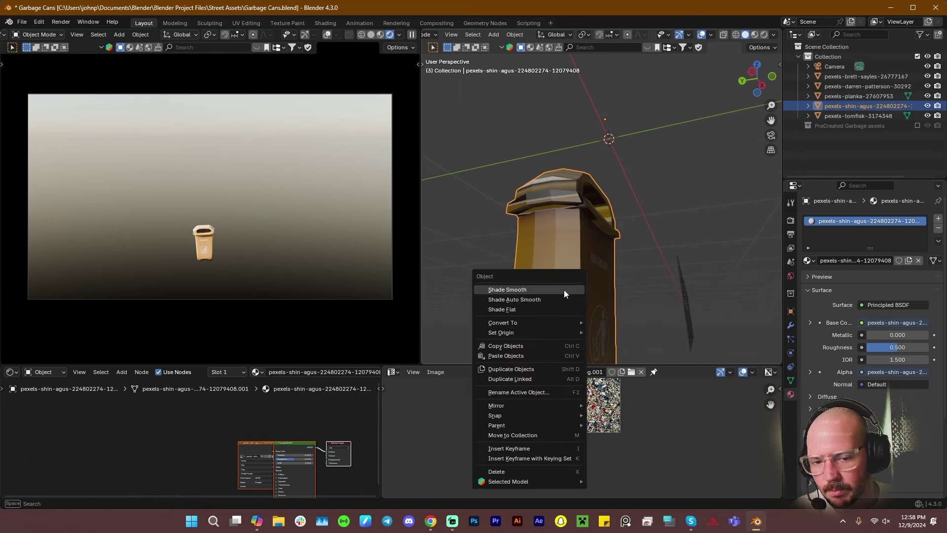
pyautogui.click(564, 289)
pyautogui.moveTo(564, 289); pyautogui.dragTo(632, 153, button='middle')
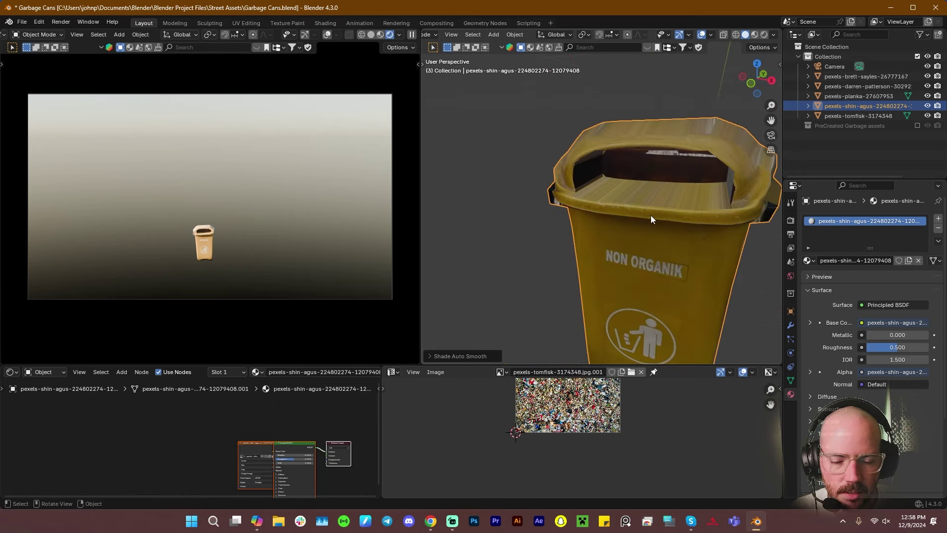
pyautogui.moveTo(651, 219); pyautogui.dragTo(635, 180, button='middle')
pyautogui.press('Tab')
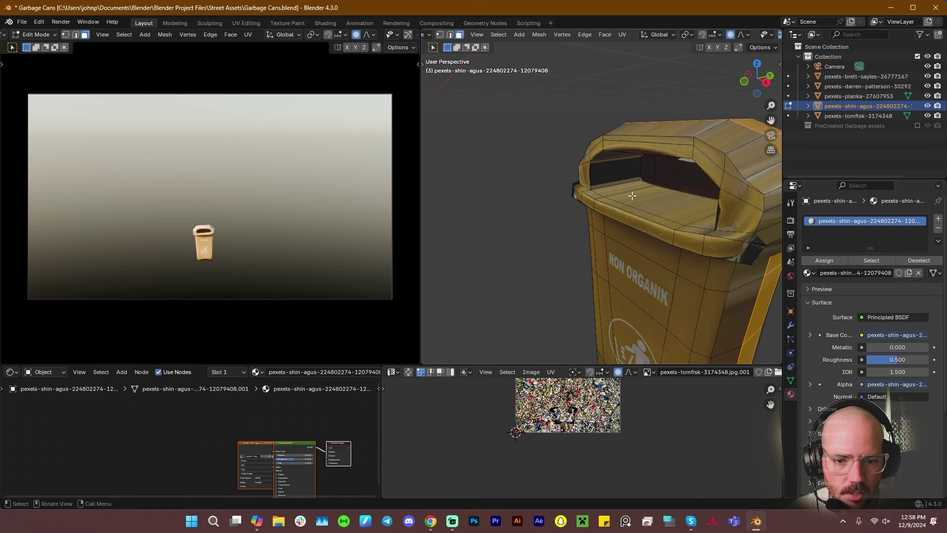
# Select the faces on the floor of the bin's opening, inset them, and move them up slightly along Z, about 0.012 m
pyautogui.click(663, 198)
pyautogui.keyDown('shift'); pyautogui.click(709, 220); pyautogui.keyUp('shift')
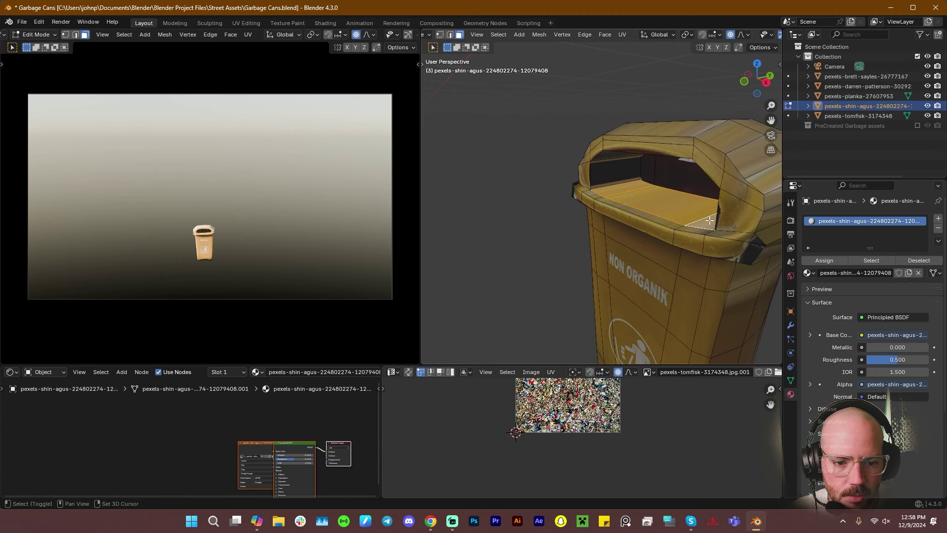
pyautogui.moveTo(710, 221); pyautogui.dragTo(733, 253, button='middle')
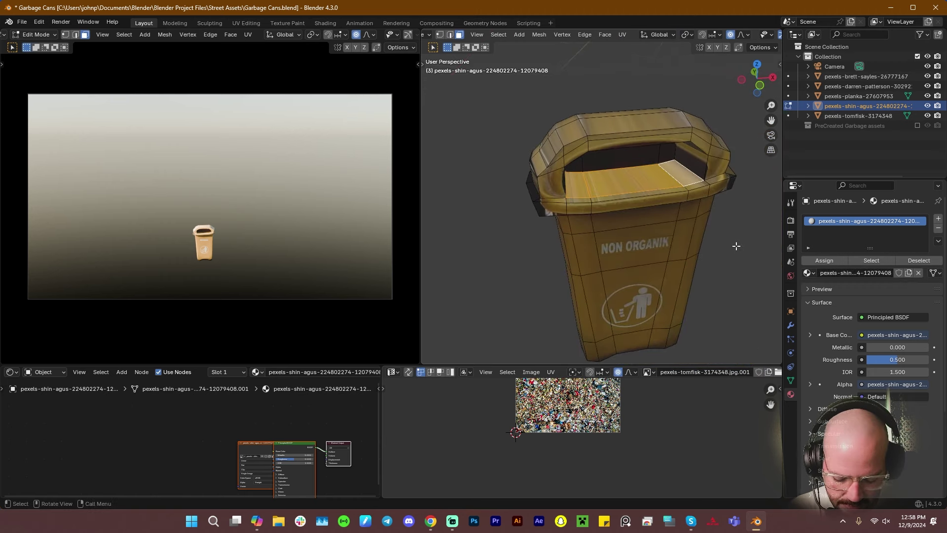
pyautogui.press('i')
pyautogui.click(730, 247)
pyautogui.press('g')
pyautogui.press('z')
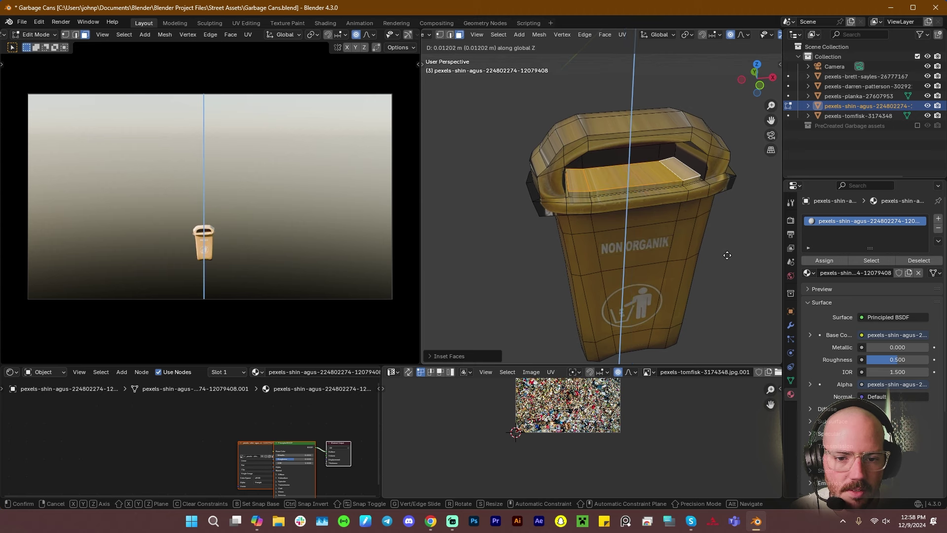
pyautogui.click(727, 255)
# Extrude the inset faces upward into a block and rotate its top about the X axis to tilt it
pyautogui.press('e')
pyautogui.press('r')
pyautogui.press('x')
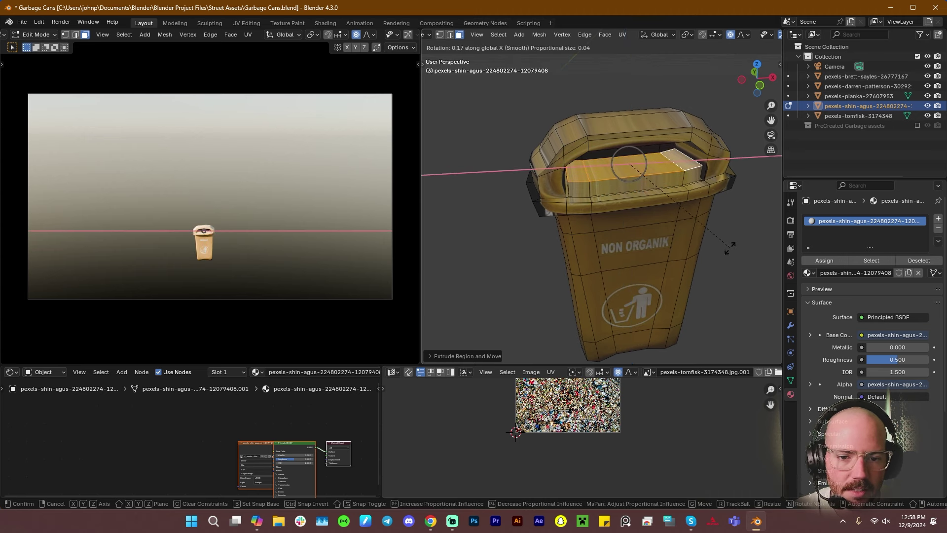
pyautogui.click(629, 203)
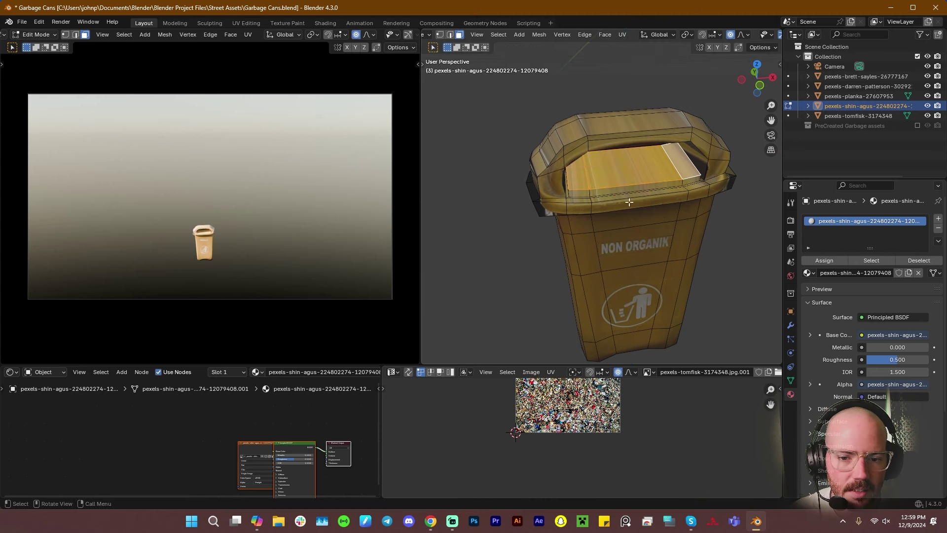
# Include the block's side faces in the selection, assign them a second material slot, and set that slot to the existing Cans material
pyautogui.keyDown('alt'); pyautogui.click(590, 193); pyautogui.keyUp('alt')
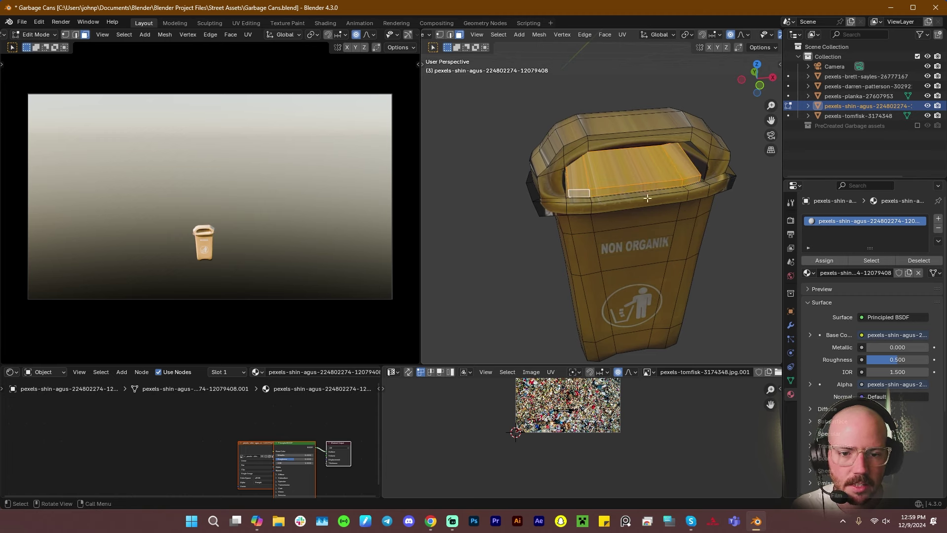
pyautogui.moveTo(648, 200); pyautogui.dragTo(666, 213, button='middle')
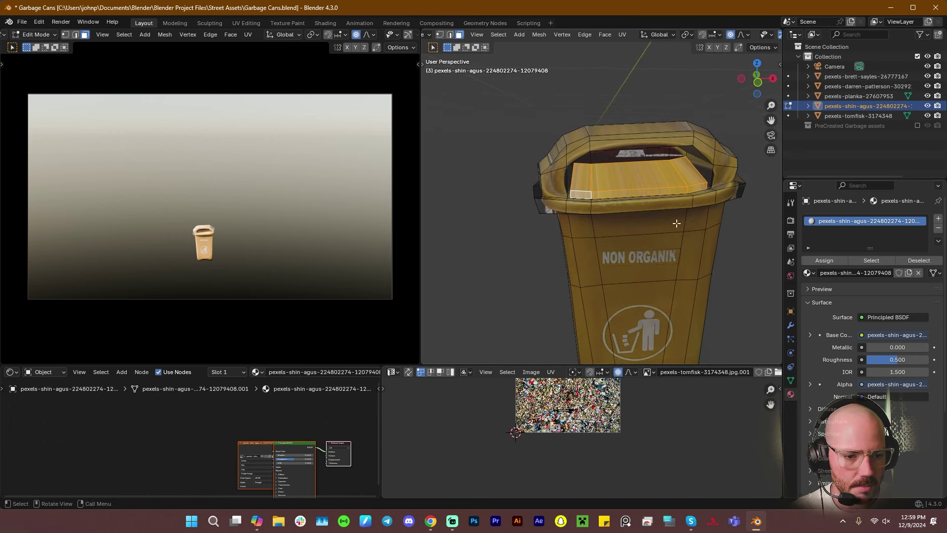
pyautogui.click(939, 220)
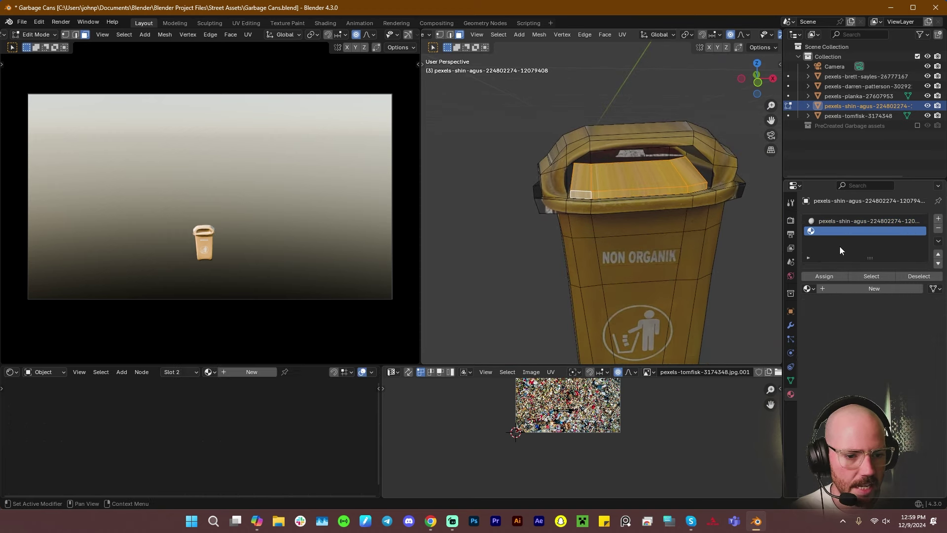
pyautogui.click(827, 278)
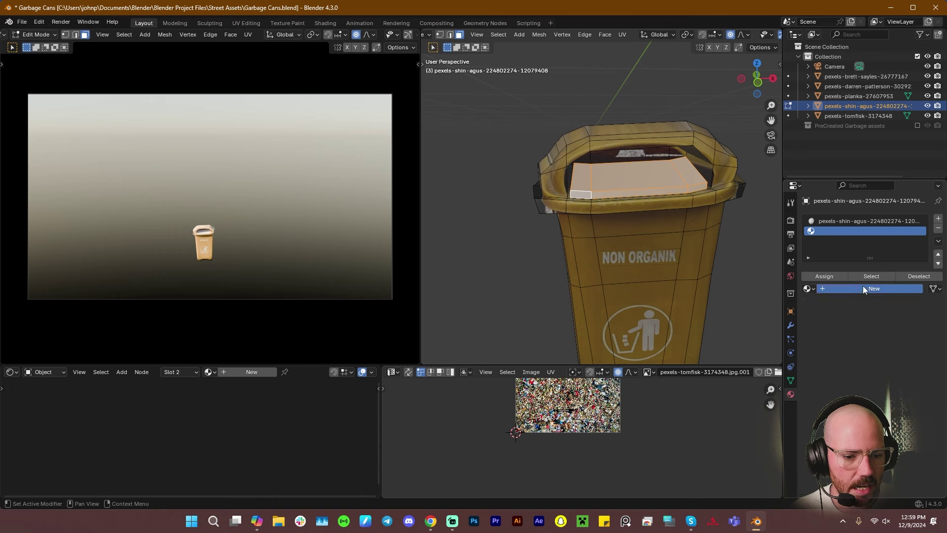
pyautogui.click(864, 288)
pyautogui.click(807, 289)
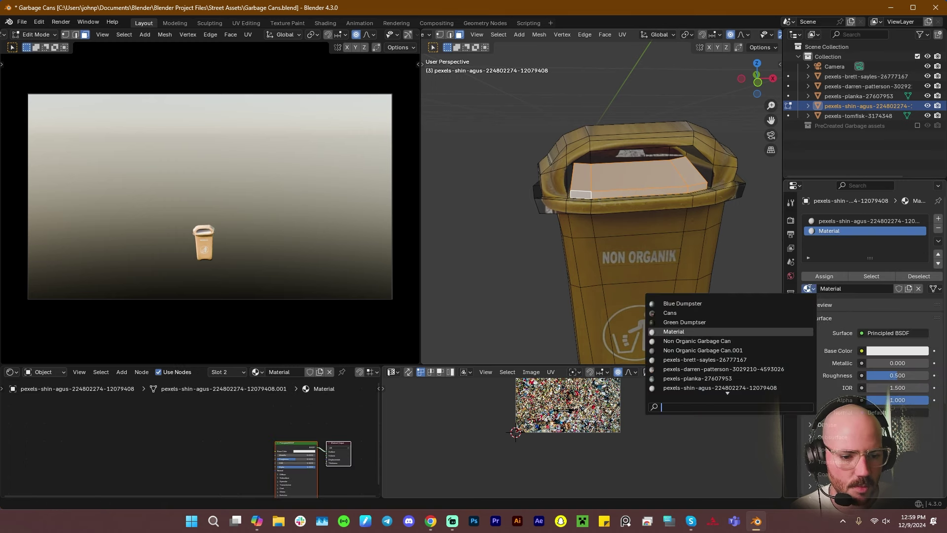
pyautogui.scroll(-2, 697, 388)
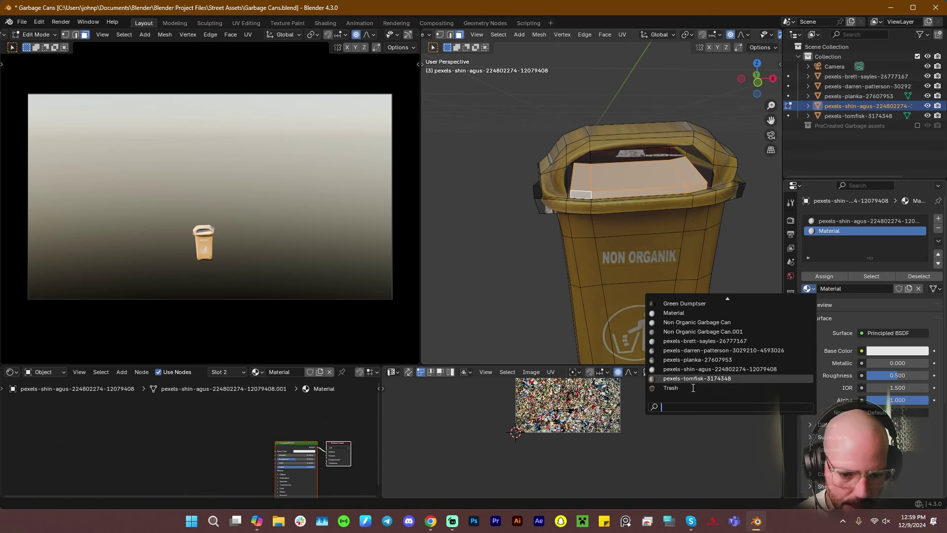
pyautogui.click(652, 375)
# Show the Cans.001 image in the UV editor and unwrap the selected block faces with Cube Projection
pyautogui.click(651, 373)
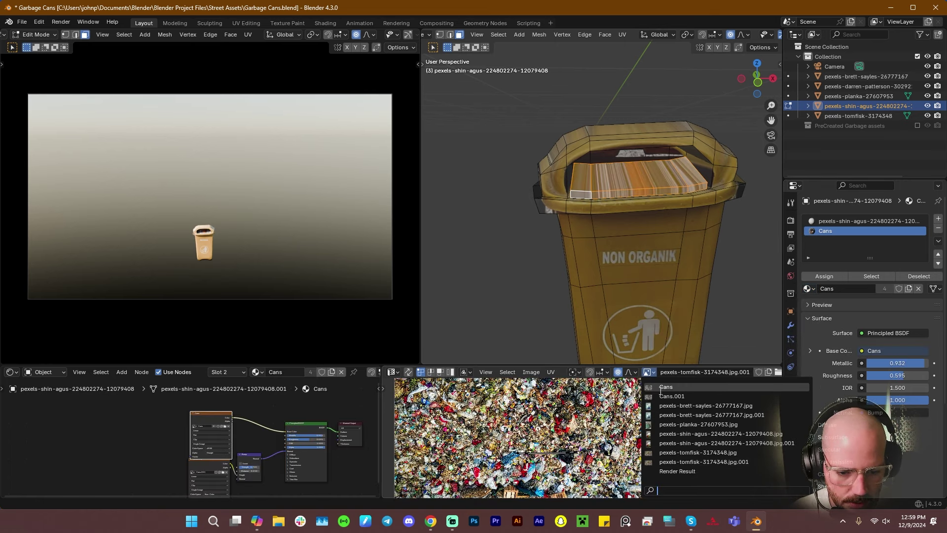
pyautogui.click(660, 396)
pyautogui.press('u')
pyautogui.moveTo(683, 181)
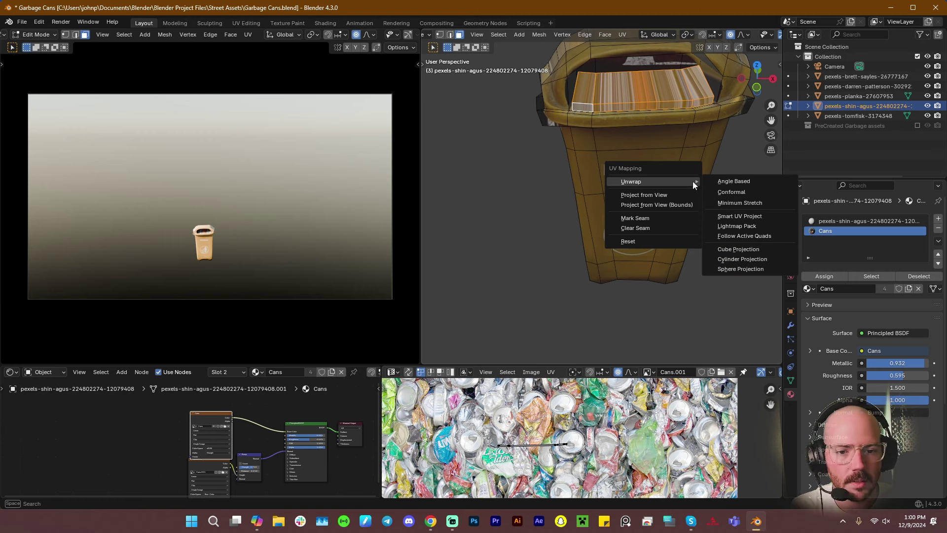
pyautogui.click(735, 249)
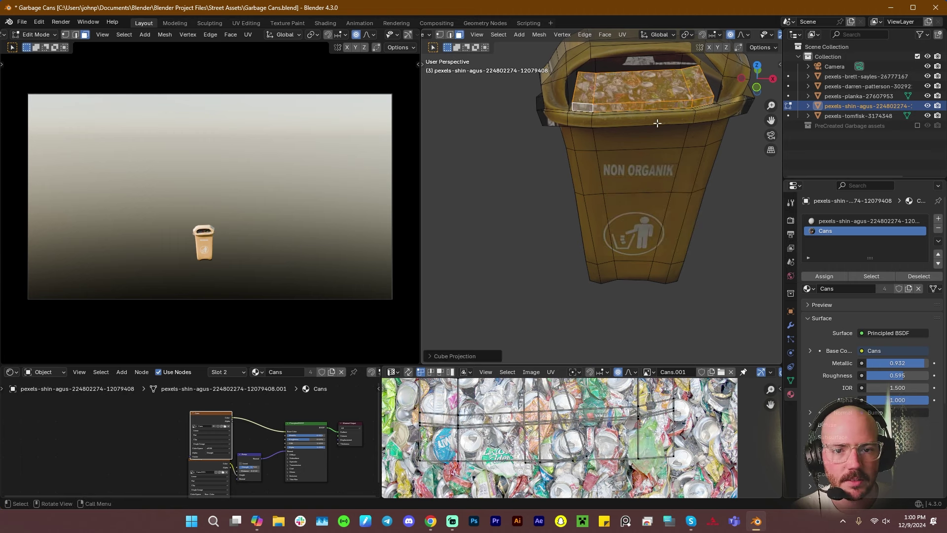
pyautogui.scroll(-1, 661, 129)
pyautogui.scroll(-4, 580, 412)
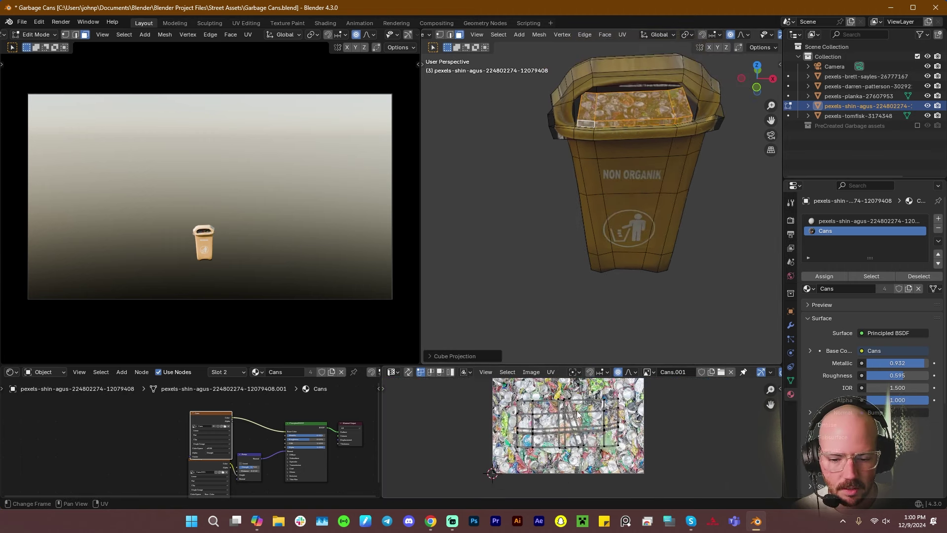
pyautogui.moveTo(578, 412); pyautogui.dragTo(571, 427, button='middle')
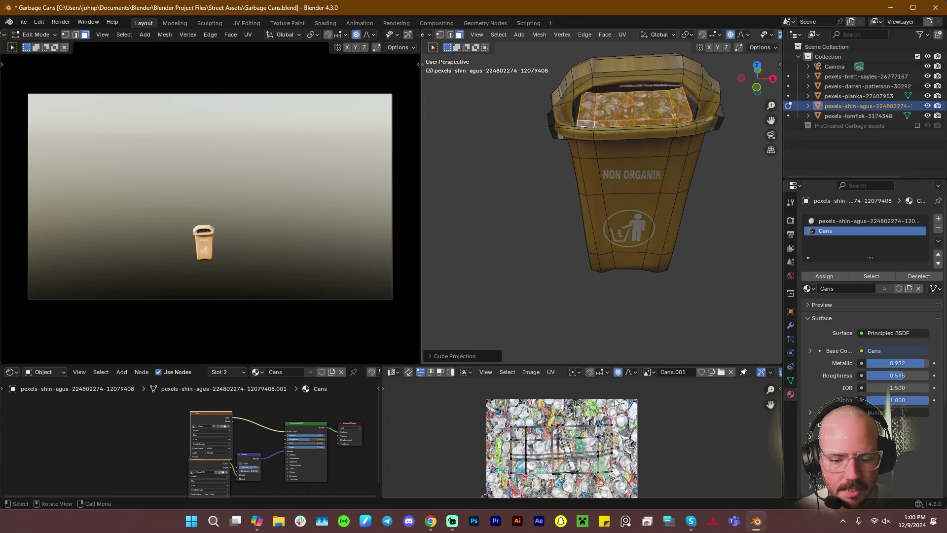
# Add one loop cut running lengthwise across the top of the cans block, without any slide
pyautogui.press('Tab')
pyautogui.moveTo(641, 148)
pyautogui.mouseDown(button='middle')
pyautogui.moveTo(676, 173)
pyautogui.moveTo(650, 176)
pyautogui.moveTo(671, 170)
pyautogui.moveTo(648, 139)
pyautogui.mouseUp(button='middle')
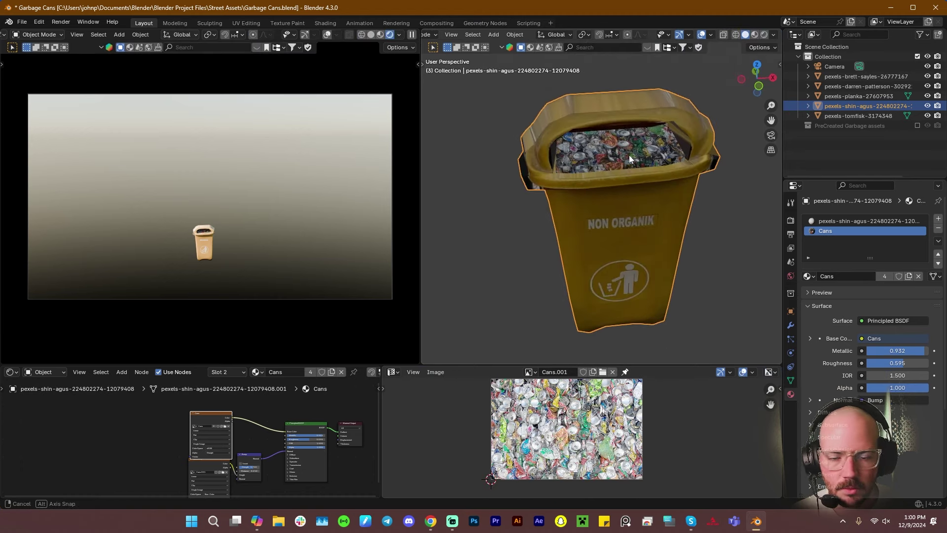
pyautogui.press('Tab')
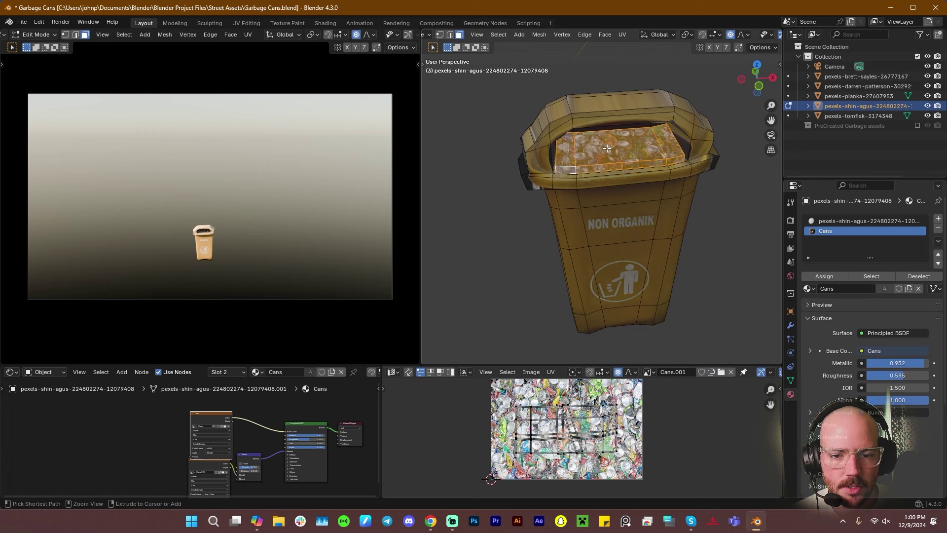
pyautogui.hotkey('ctrl', 'r')
pyautogui.click(576, 148)
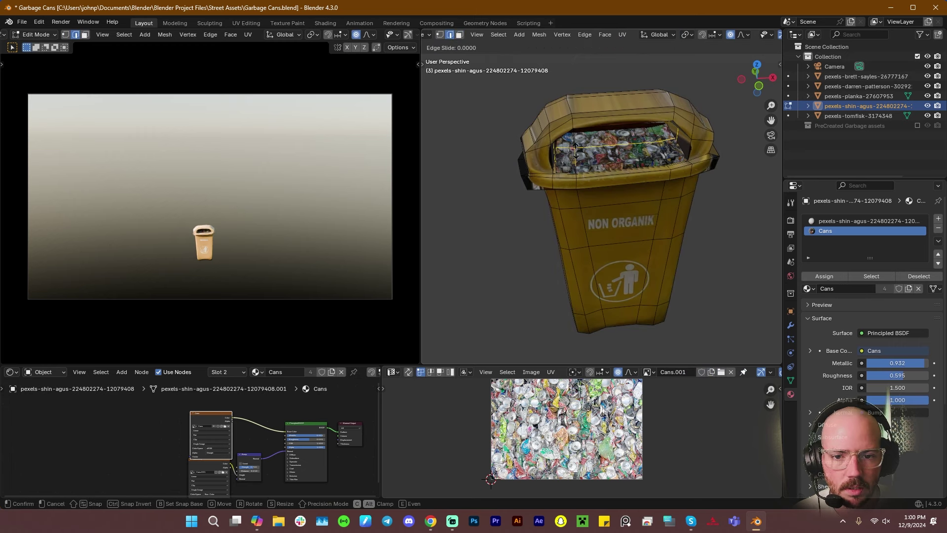
pyautogui.click(576, 149)
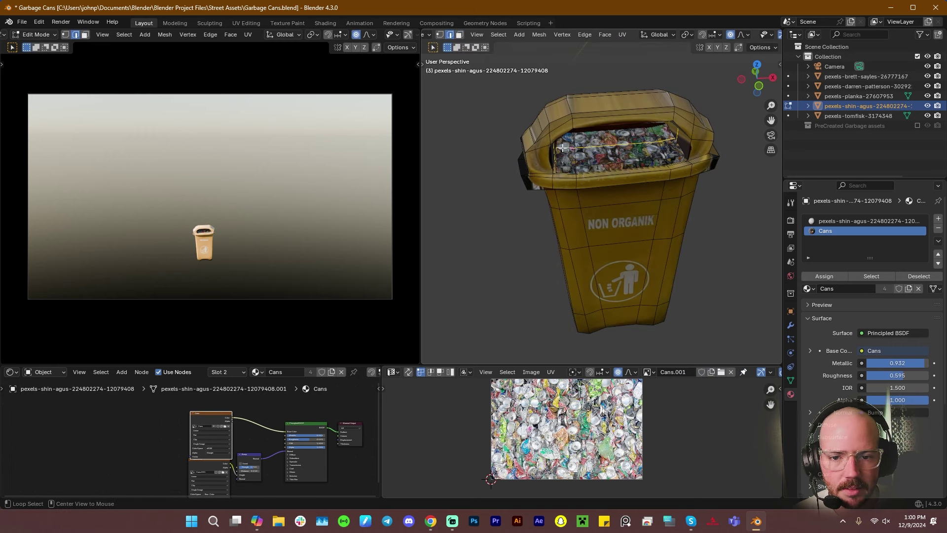
# Move the cans block's new middle edges up about 0.012 m along Z with proportional editing, and adjust its back edge along Z
pyautogui.keyDown('ctrl'); pyautogui.click(667, 141); pyautogui.keyUp('ctrl')
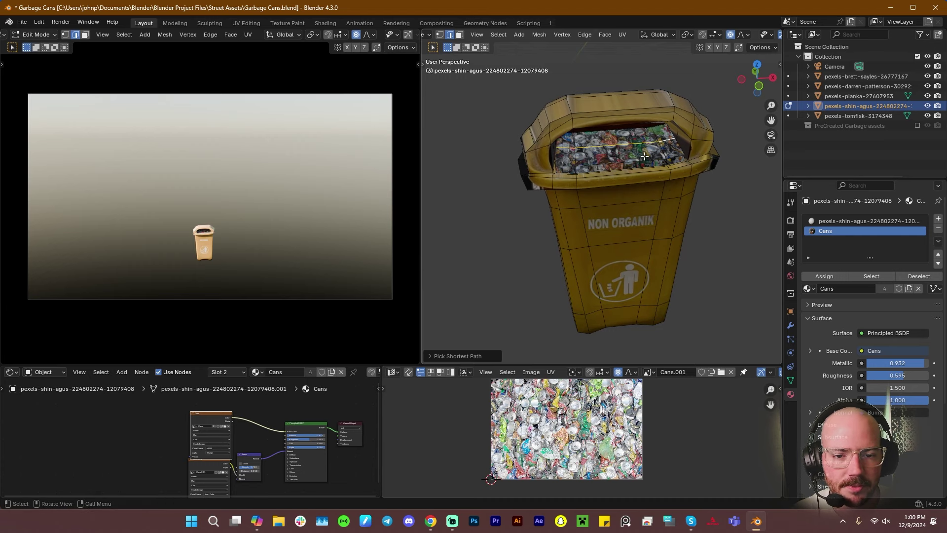
pyautogui.press('g')
pyautogui.press('z')
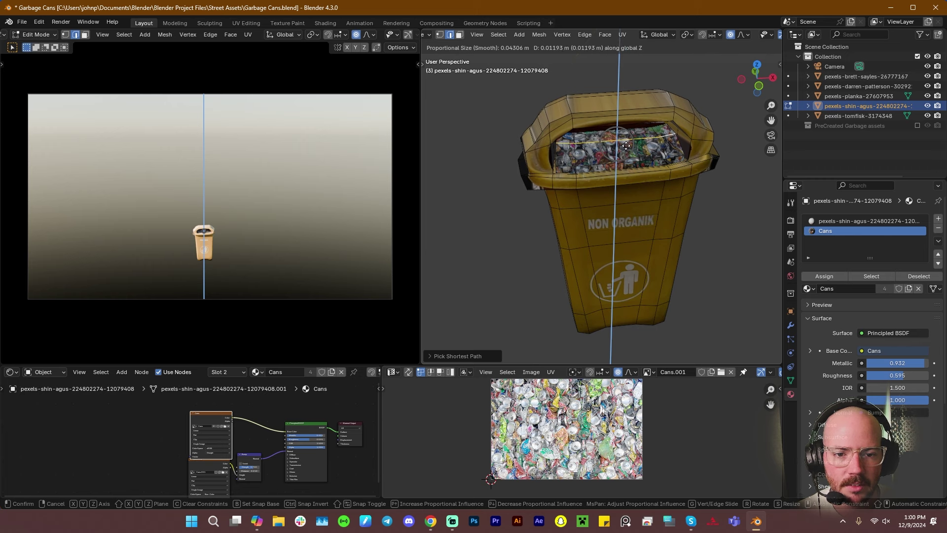
pyautogui.click(625, 147)
pyautogui.press('g')
pyautogui.press('z')
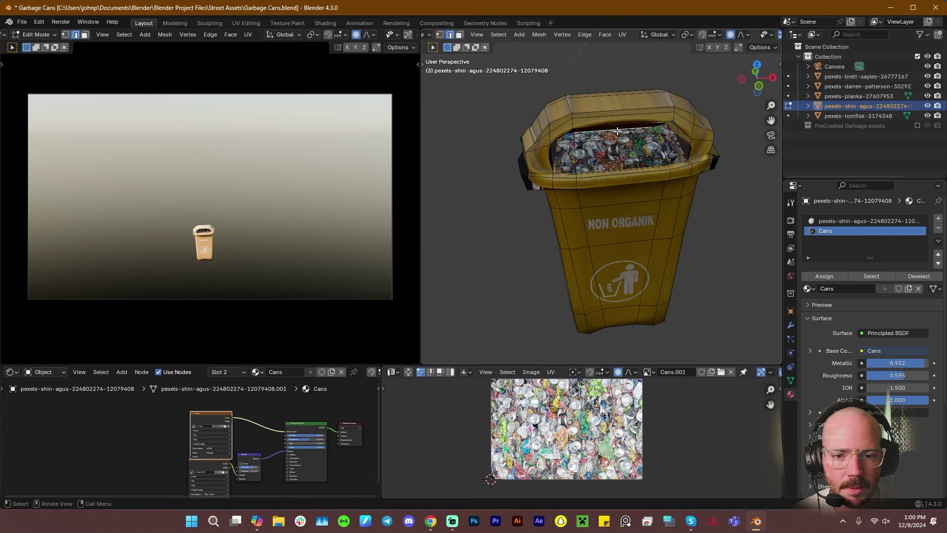
pyautogui.click(641, 148)
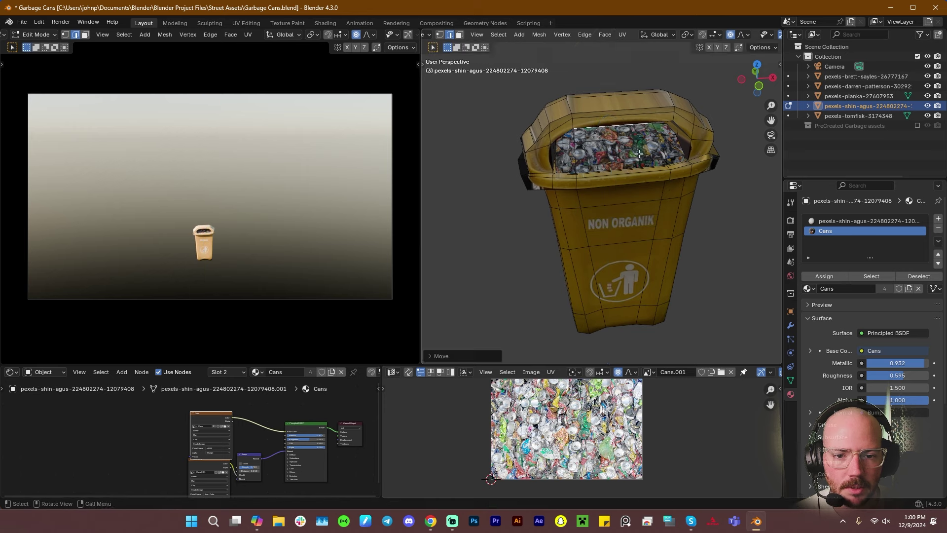
# Turn off proportional editing and move the front edge of the cans block along Z
pyautogui.press('Tab')
pyautogui.moveTo(569, 147); pyautogui.dragTo(634, 160, button='middle')
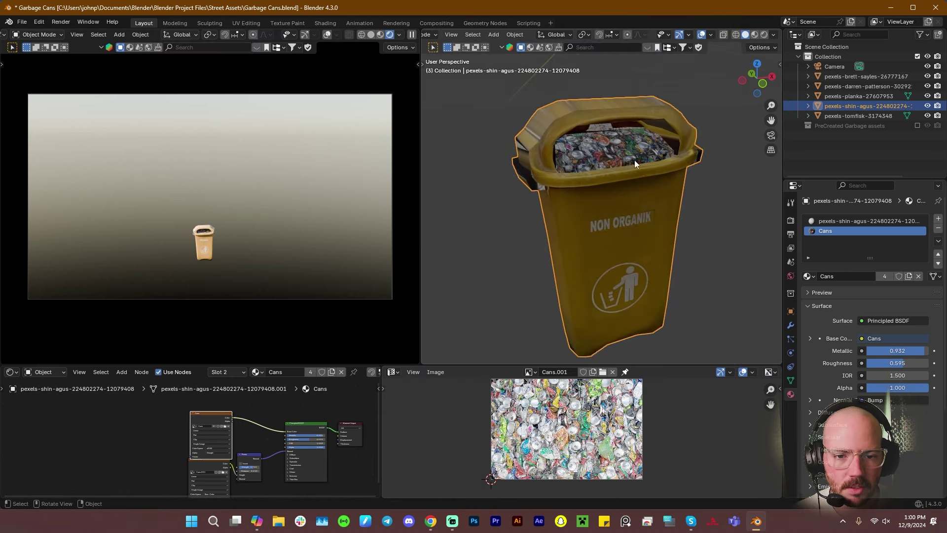
pyautogui.press('Tab')
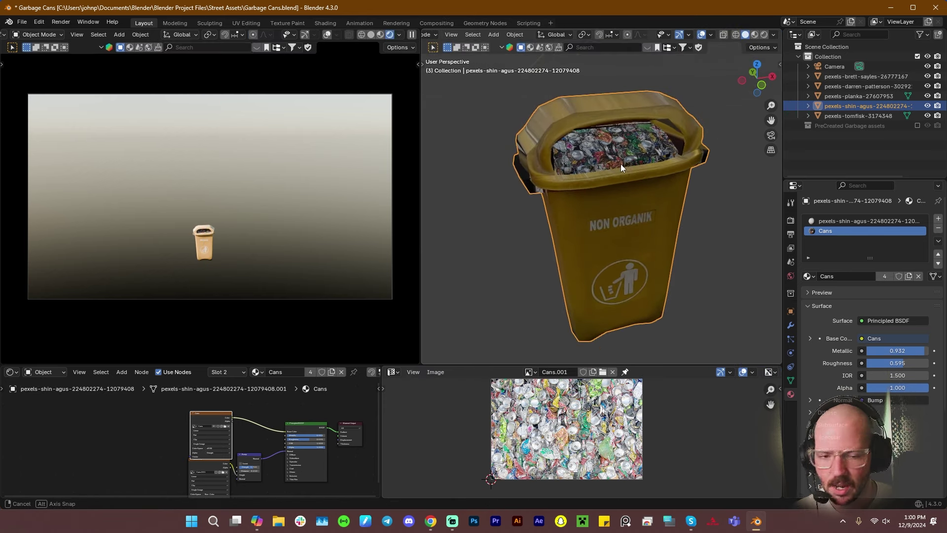
pyautogui.keyDown('shift'); pyautogui.click(577, 167); pyautogui.keyUp('shift')
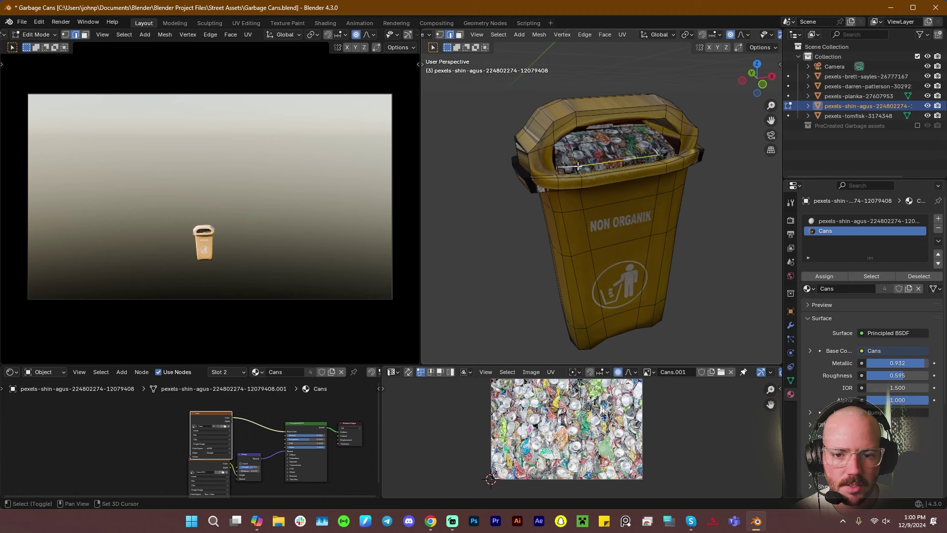
pyautogui.press('g')
pyautogui.press('z')
pyautogui.click(654, 149)
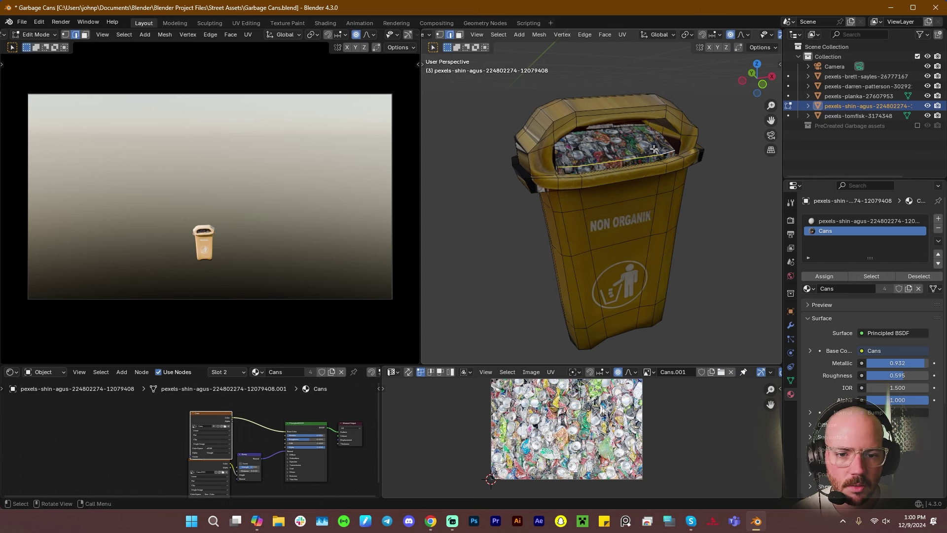
pyautogui.press('o')
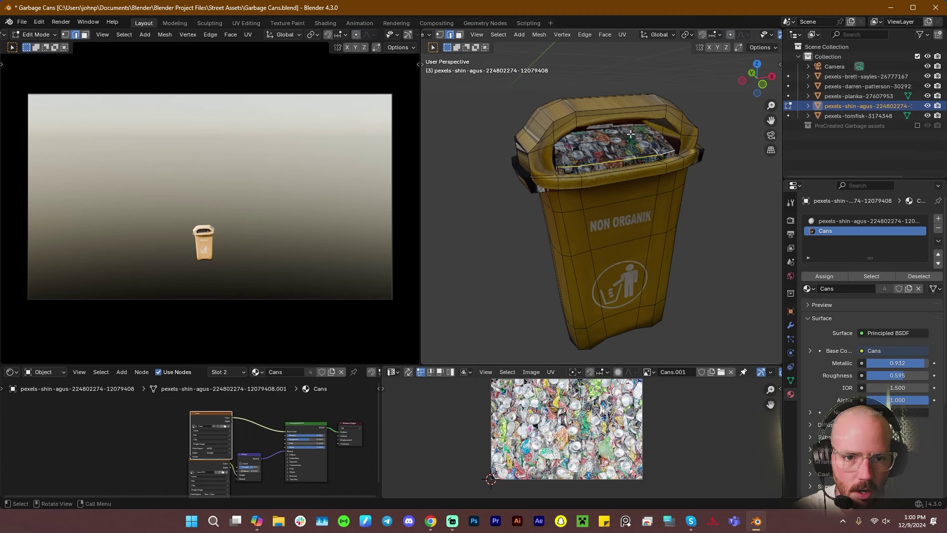
pyautogui.press('g')
pyautogui.press('z')
pyautogui.click(716, 178)
pyautogui.press('Tab')
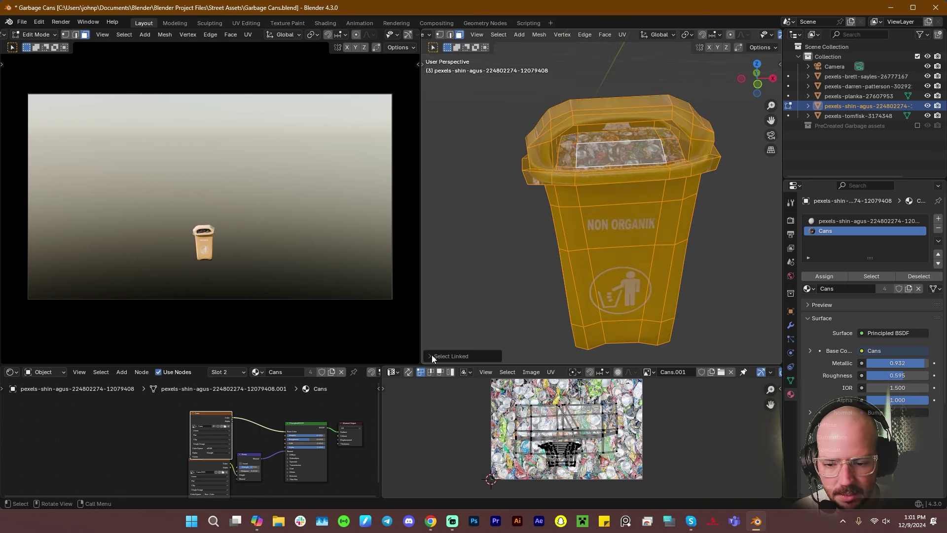
# Delimit the linked selection by Material so it covers only the cans faces
pyautogui.click(431, 354)
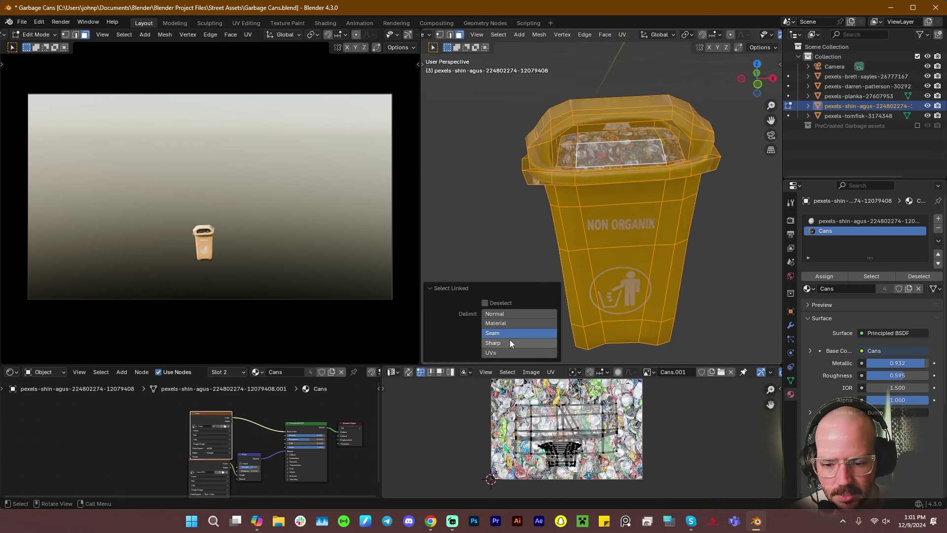
pyautogui.click(507, 321)
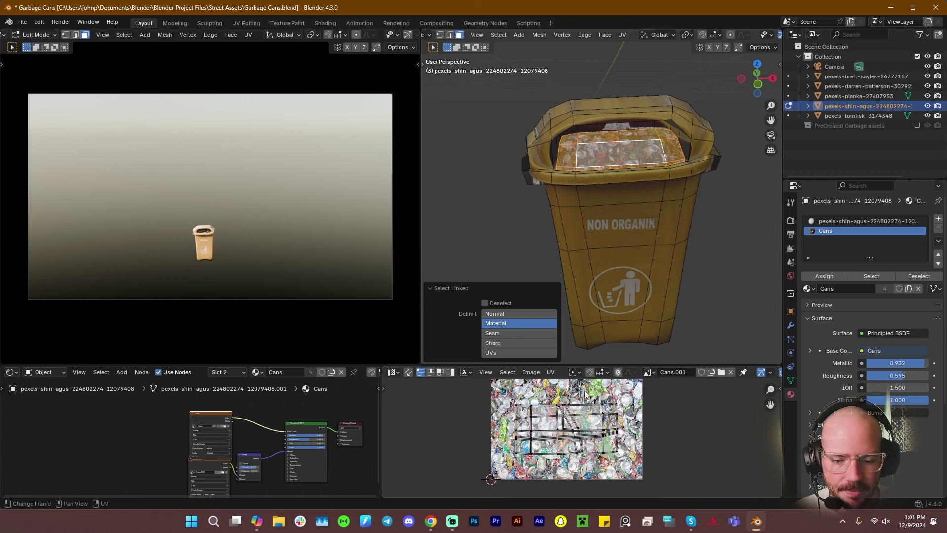
pyautogui.scroll(1, 573, 420)
pyautogui.scroll(-1, 573, 420)
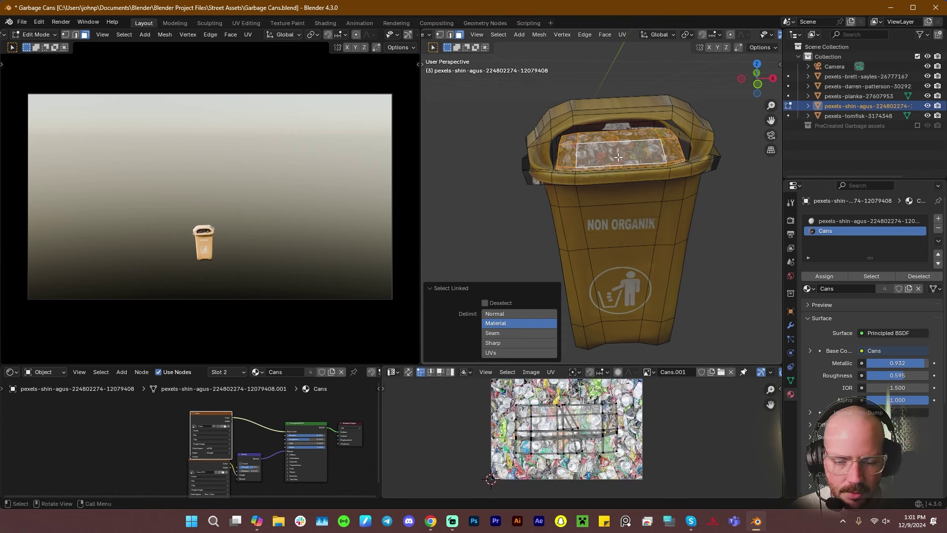
pyautogui.scroll(1, 554, 436)
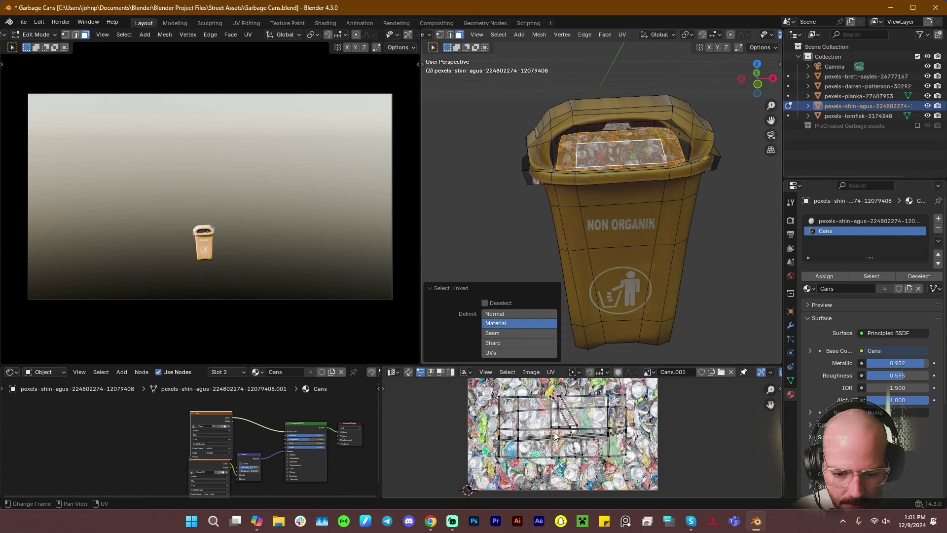
pyautogui.click(513, 443)
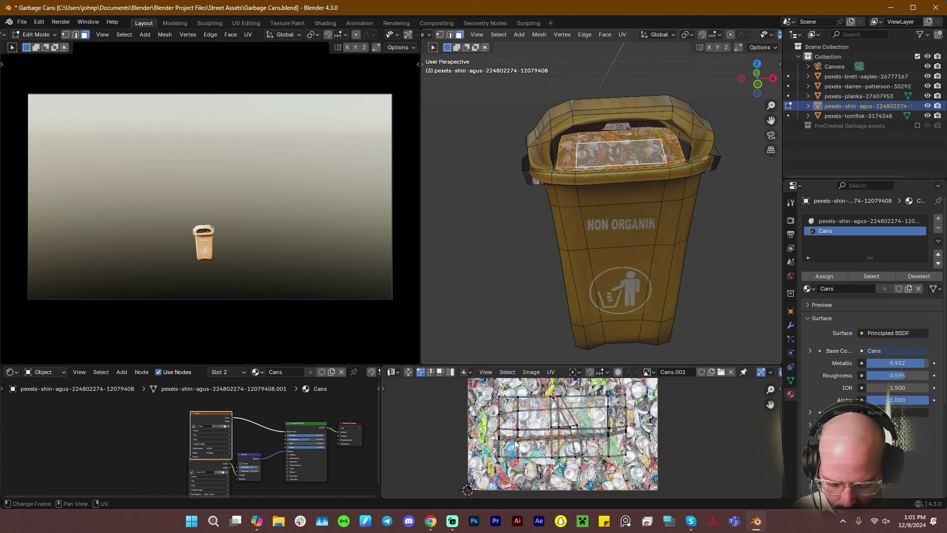
# Try to move one strip-shaped UV island of the cans block up about 0.30 in the UV map
pyautogui.press('3')
pyautogui.hotkey('alt', 'a')
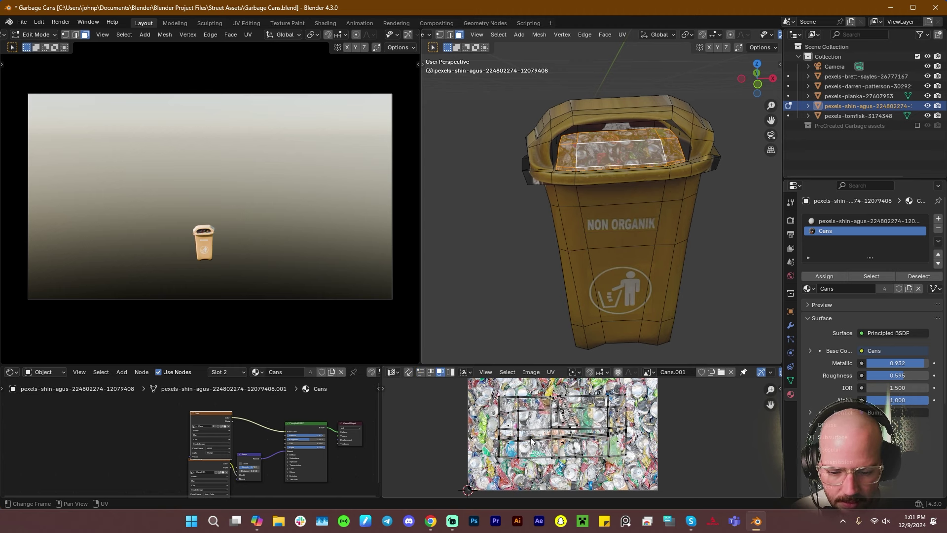
pyautogui.keyDown('alt'); pyautogui.click(533, 440); pyautogui.keyUp('alt')
pyautogui.press('g')
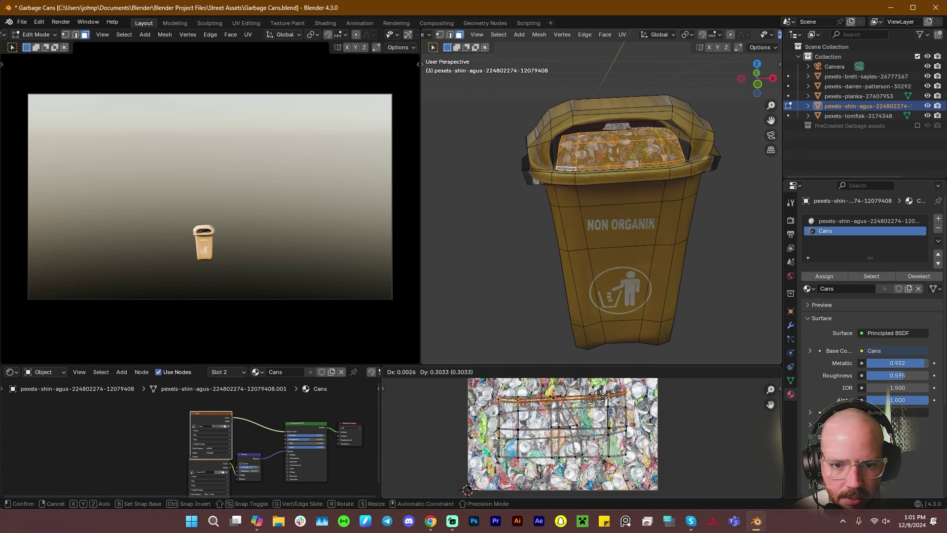
pyautogui.click(602, 397)
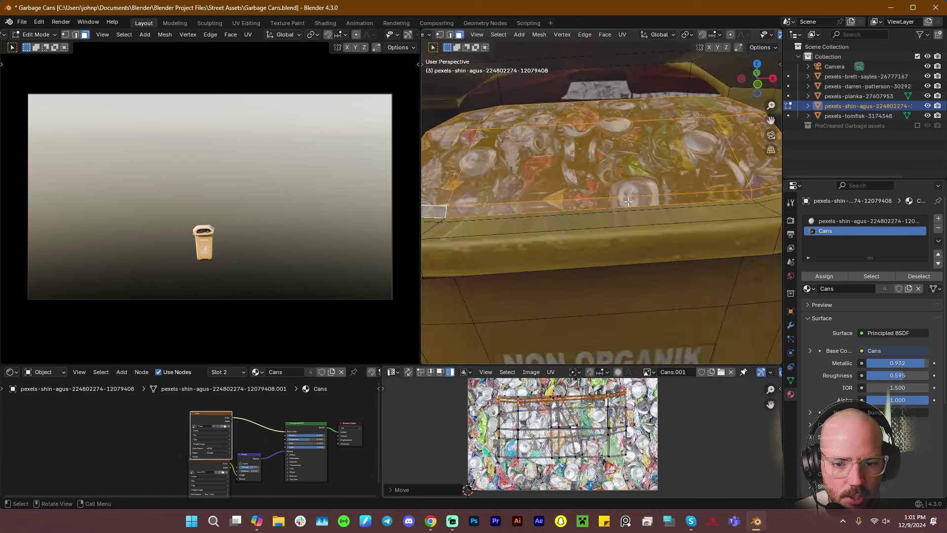
pyautogui.hotkey('ctrl', 'z')
# Move the back strip's UV island of the cans block up about 0.225 and scale it along Y
pyautogui.scroll(2, 611, 403)
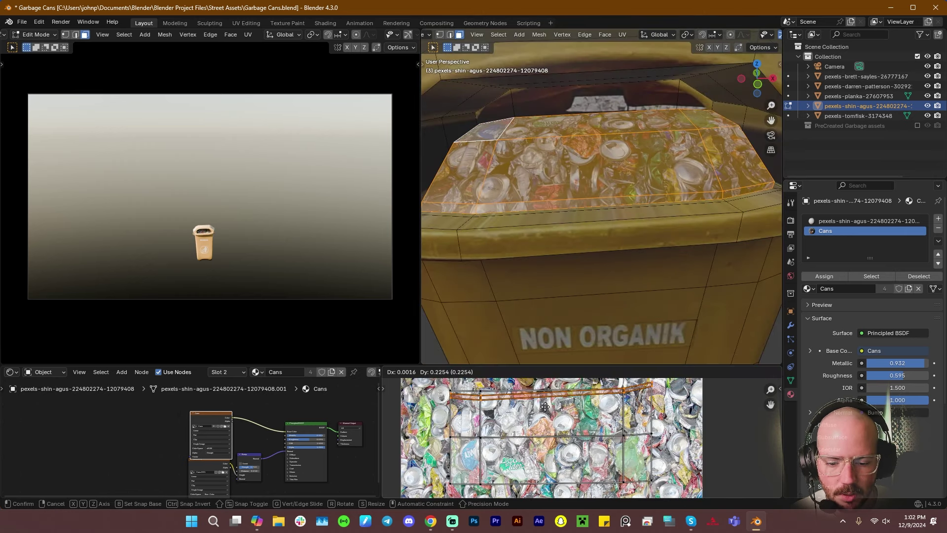
pyautogui.press('s')
pyautogui.press('y')
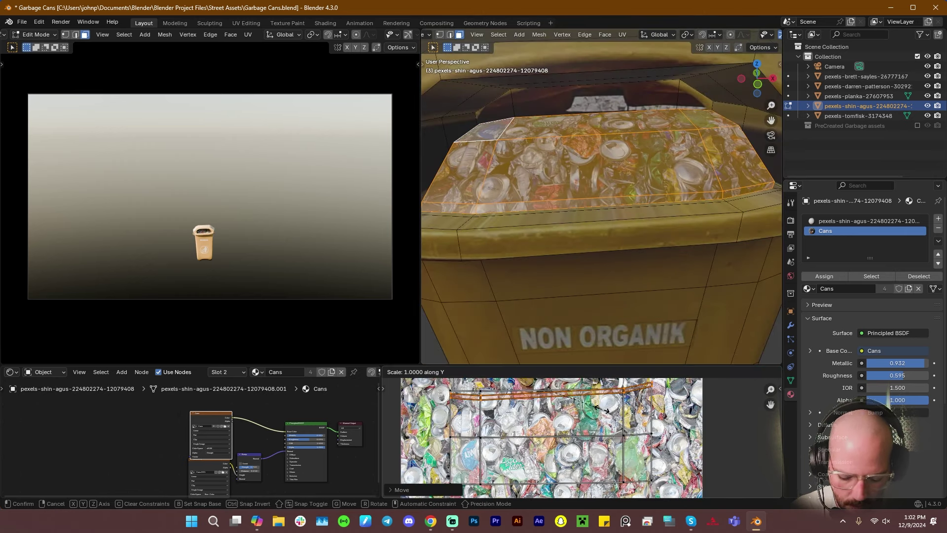
pyautogui.click(602, 408)
# Merge the back strip's outer and inner left UV vertices with the main cans island, using At Center for each pair
pyautogui.moveTo(592, 178); pyautogui.dragTo(639, 133, button='middle')
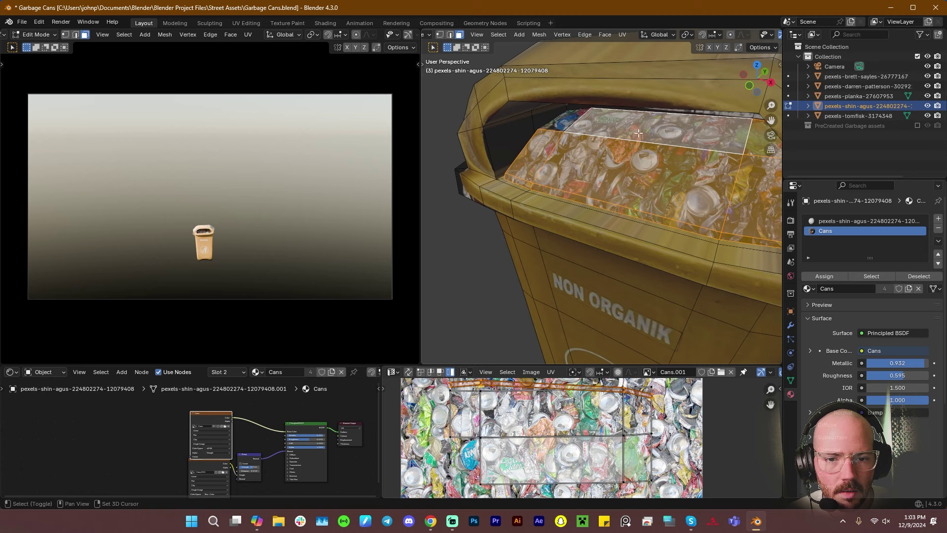
pyautogui.click(564, 118)
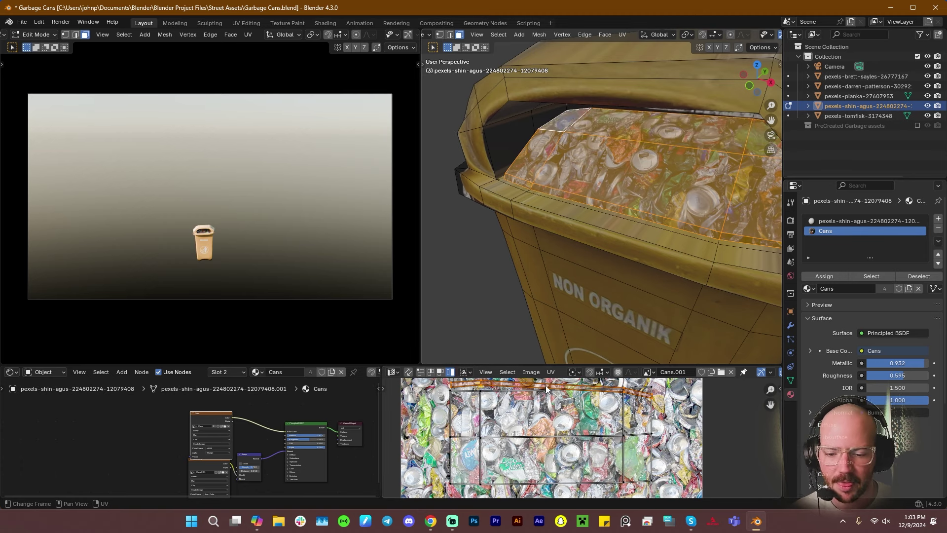
pyautogui.scroll(4, 491, 395)
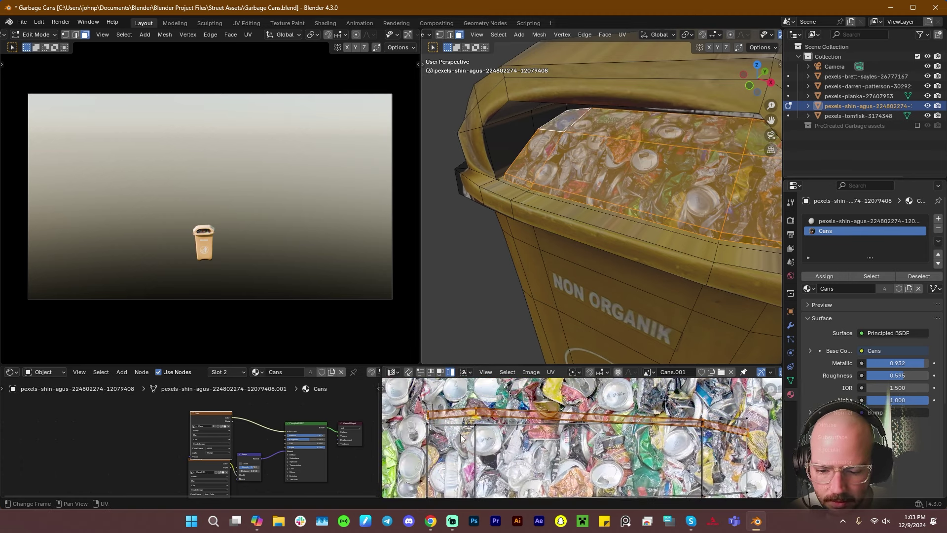
pyautogui.keyDown('shift'); pyautogui.click(429, 427); pyautogui.keyUp('shift')
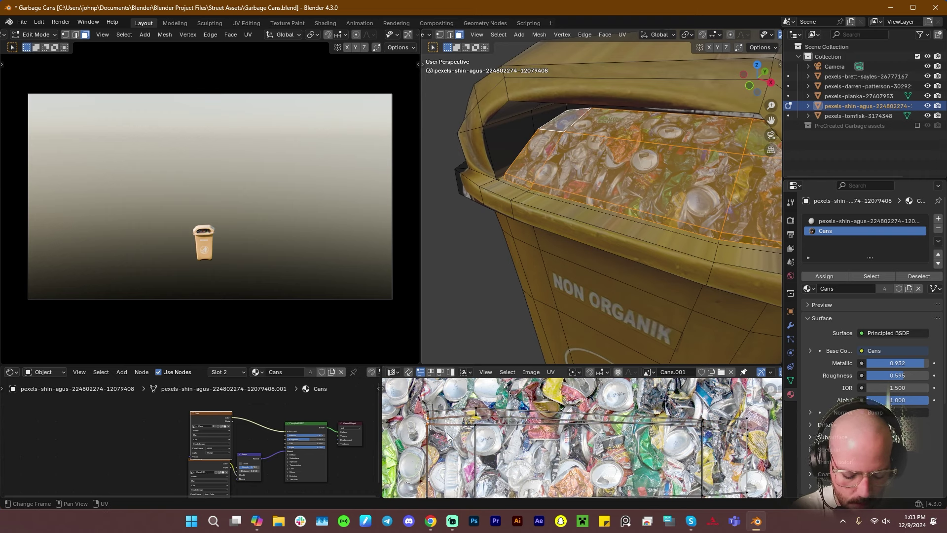
pyautogui.press('m')
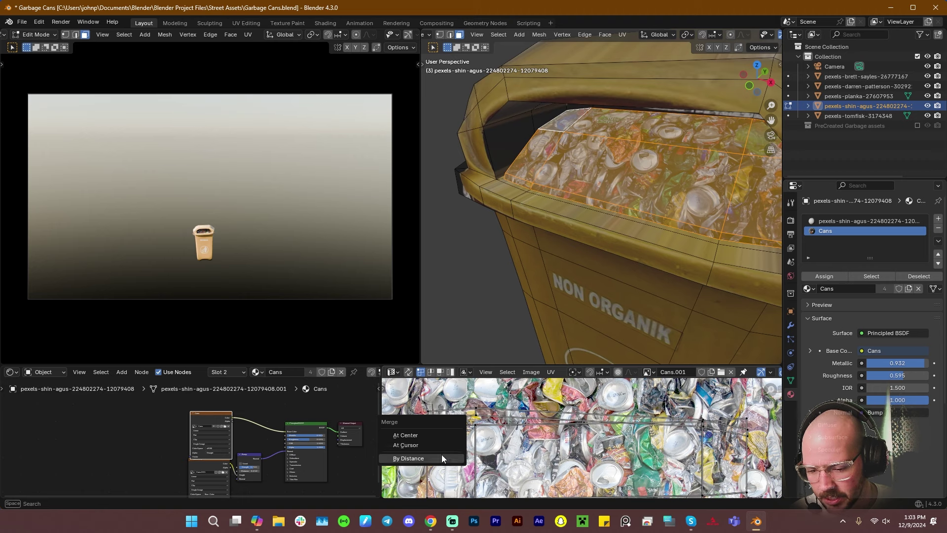
pyautogui.click(437, 435)
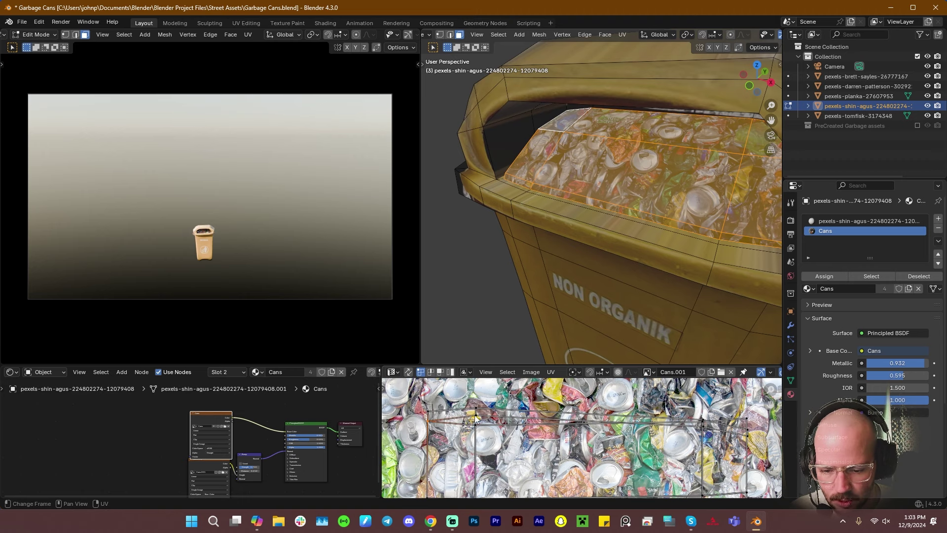
pyautogui.press('m')
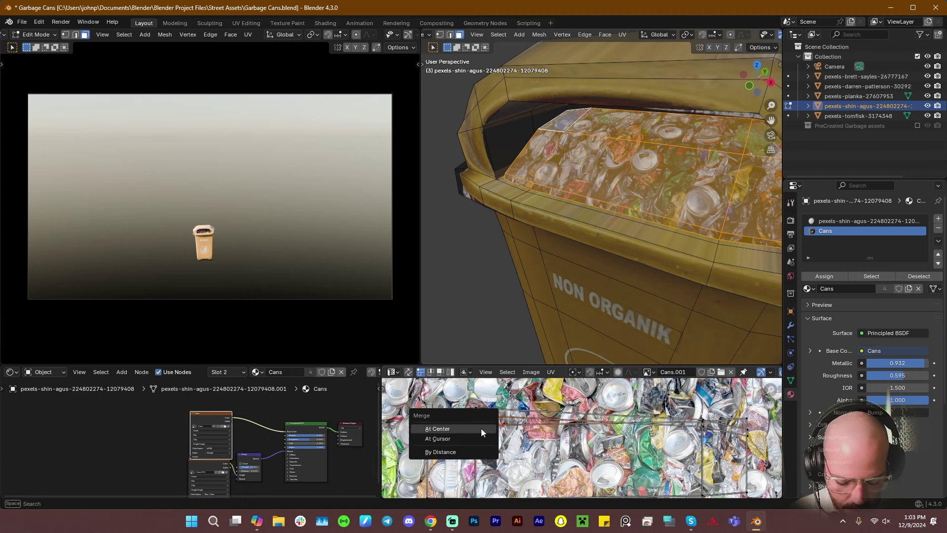
pyautogui.click(476, 428)
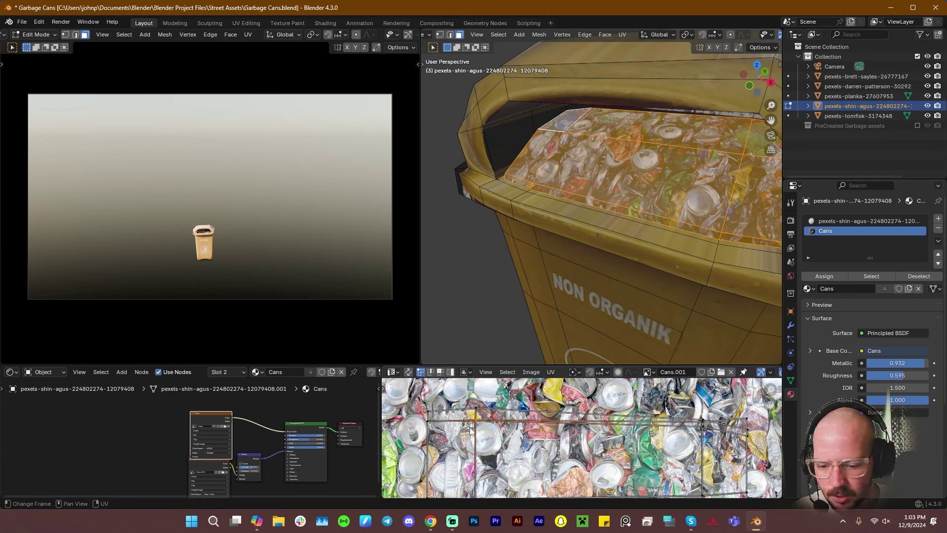
# Merge the back strip's inner and outer right UV vertices at center with the main cans island, and adjust the outer one along Y
pyautogui.click(700, 424)
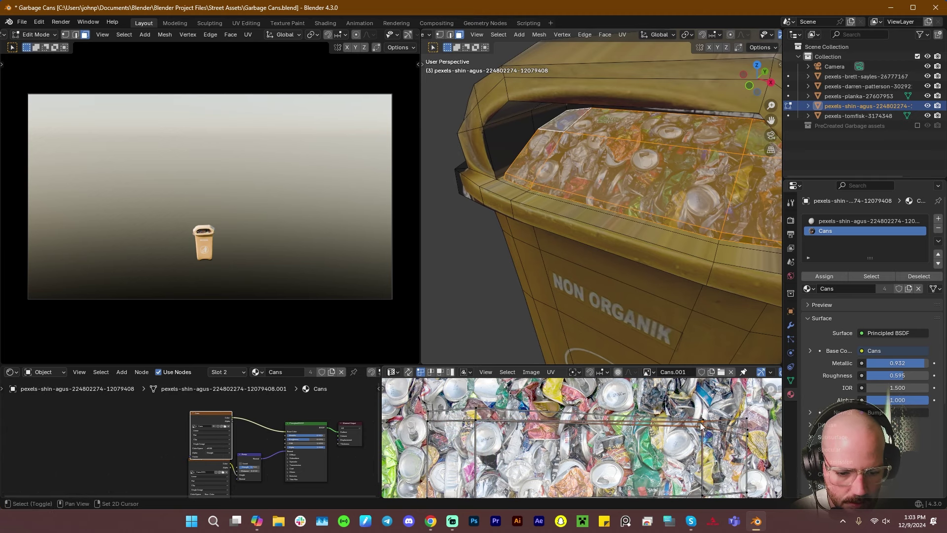
pyautogui.press('m')
pyautogui.click(698, 450)
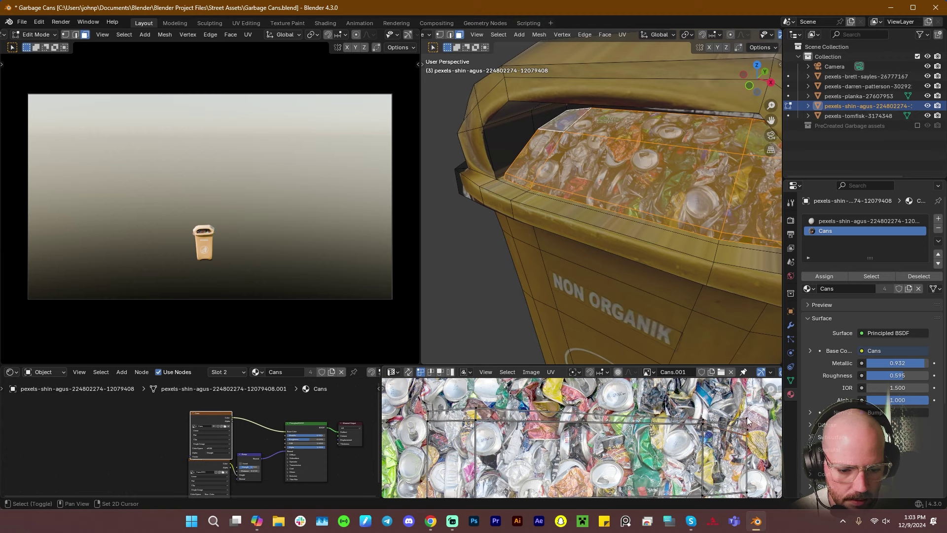
pyautogui.press('m')
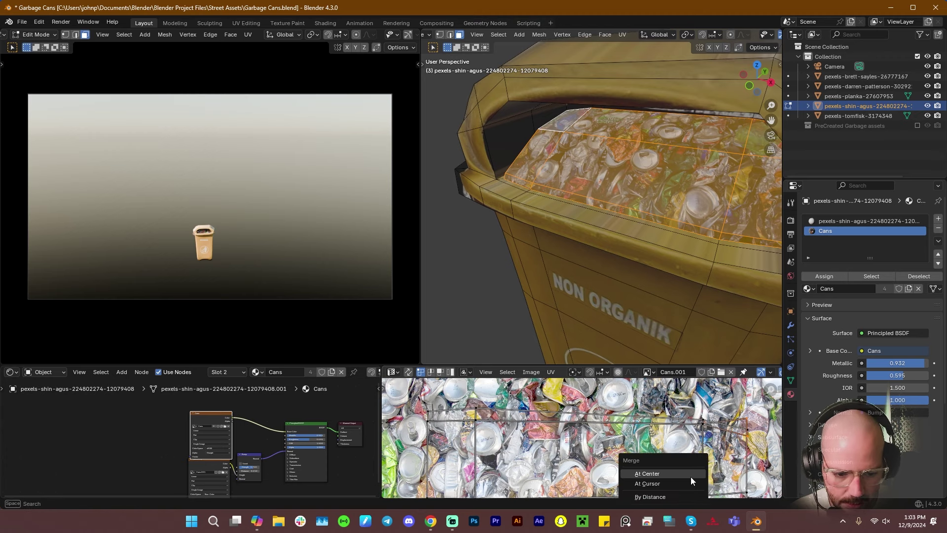
pyautogui.click(691, 476)
pyautogui.press('g')
pyautogui.press('y')
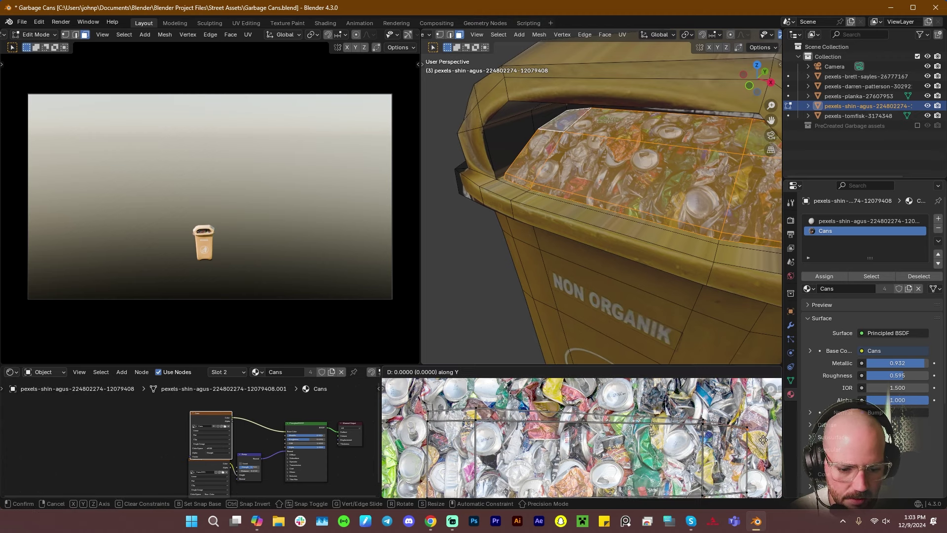
pyautogui.click(763, 432)
# Leave Edit Mode and examine the cans texture along the block's front and back seams from several angles
pyautogui.keyDown('shift'); pyautogui.moveTo(728, 203); pyautogui.dragTo(636, 206, button='middle'); pyautogui.keyUp('shift')
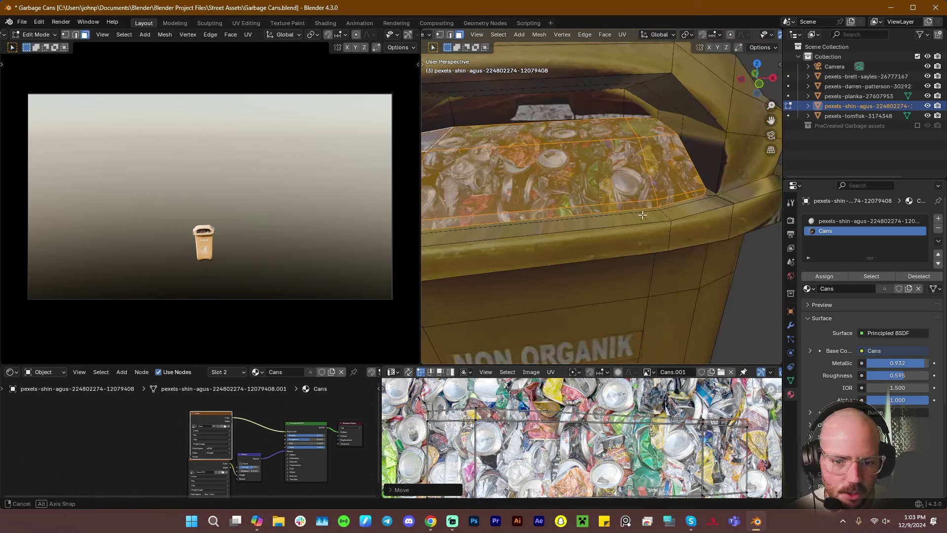
pyautogui.keyDown('shift'); pyautogui.moveTo(494, 222); pyautogui.dragTo(534, 220, button='middle'); pyautogui.keyUp('shift')
pyautogui.scroll(1, 534, 221)
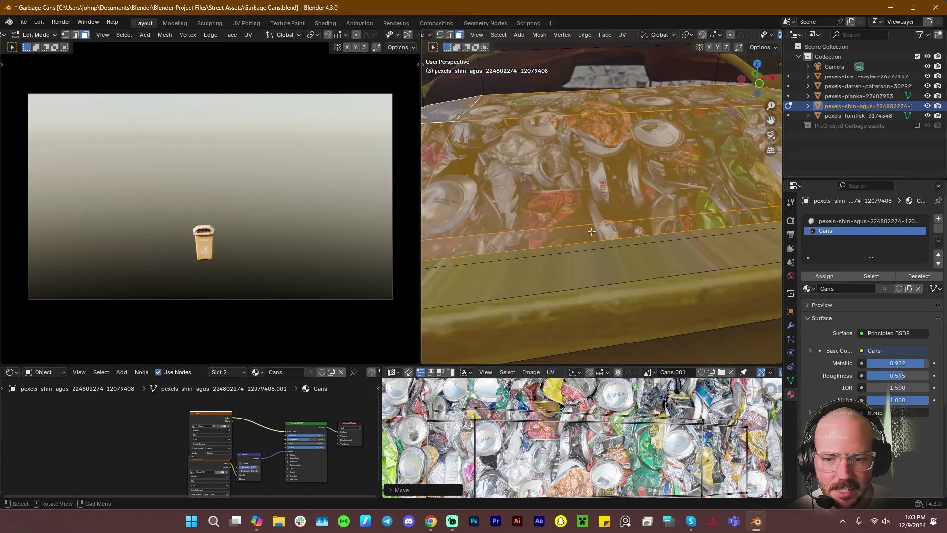
pyautogui.scroll(-2, 591, 224)
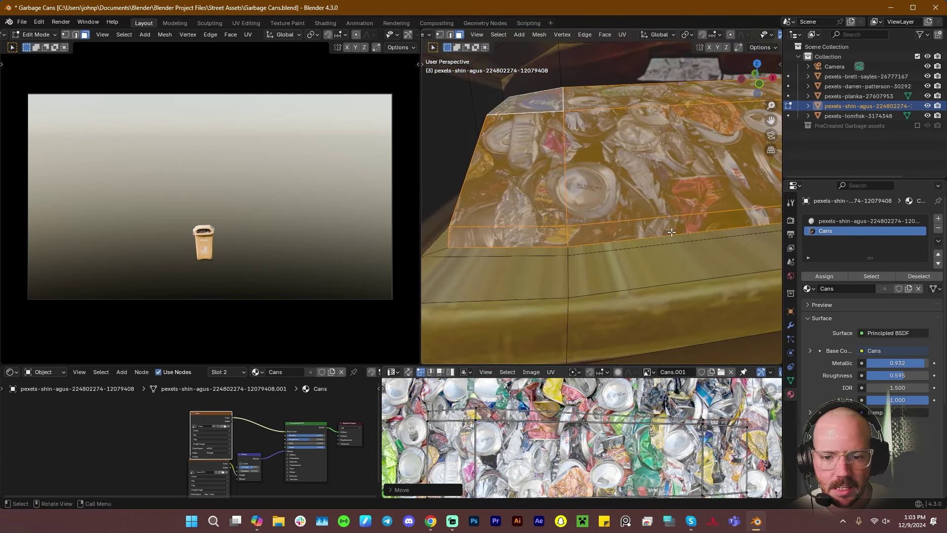
pyautogui.press('Tab')
pyautogui.scroll(-2, 632, 242)
pyautogui.scroll(-4, 633, 242)
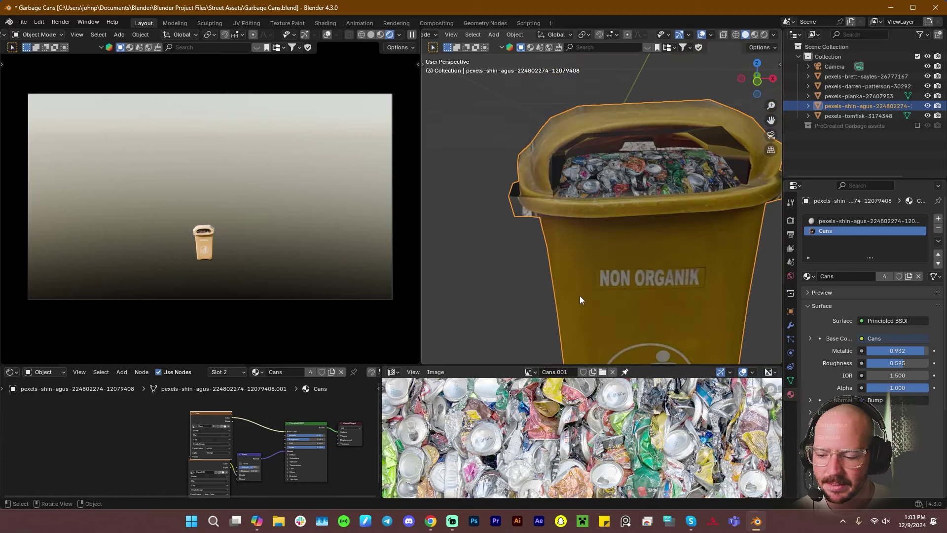
pyautogui.moveTo(640, 228)
pyautogui.mouseDown(button='middle')
pyautogui.moveTo(606, 252)
pyautogui.moveTo(629, 254)
pyautogui.moveTo(659, 233)
pyautogui.moveTo(650, 244)
pyautogui.moveTo(580, 237)
pyautogui.moveTo(513, 246)
pyautogui.moveTo(584, 209)
pyautogui.moveTo(648, 211)
pyautogui.mouseUp(button='middle')
pyautogui.scroll(-2, 629, 250)
# Return to Edit Mode and select the face loop around the bin's rim below the opening
pyautogui.press('Tab')
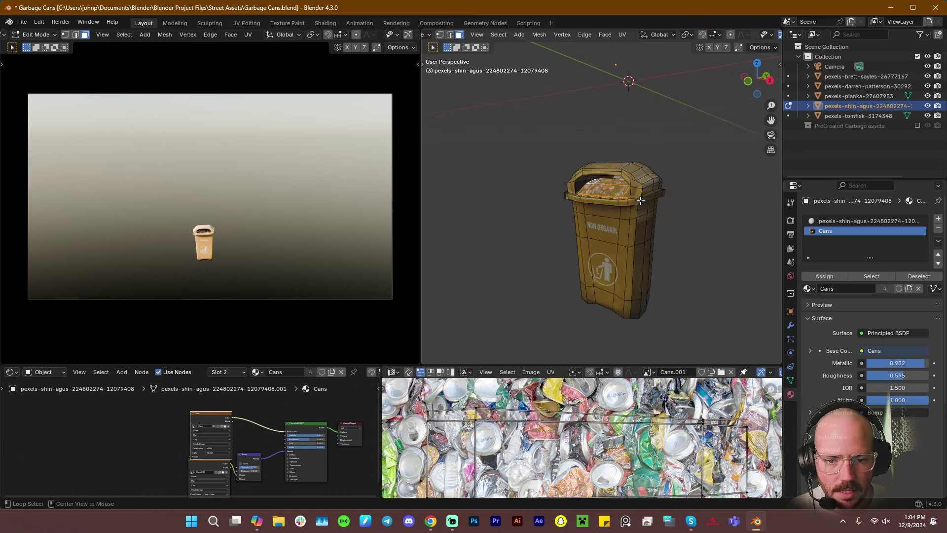
pyautogui.keyDown('alt'); pyautogui.click(641, 201); pyautogui.keyUp('alt')
pyautogui.moveTo(630, 241); pyautogui.dragTo(628, 206, button='middle')
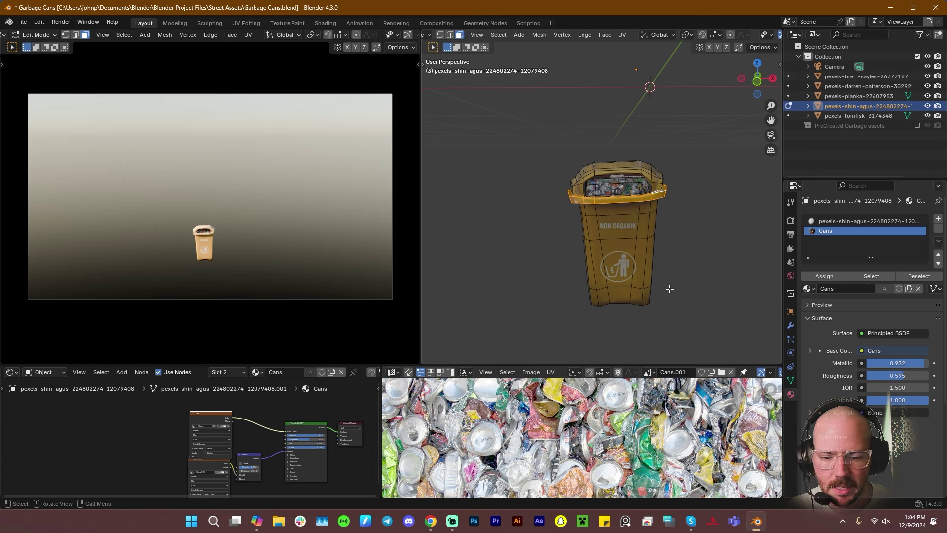
# Display pexels-shin-agus-224802274-12079408.jpg in the UV editor and enlarge the UV and shader editor areas
pyautogui.click(648, 372)
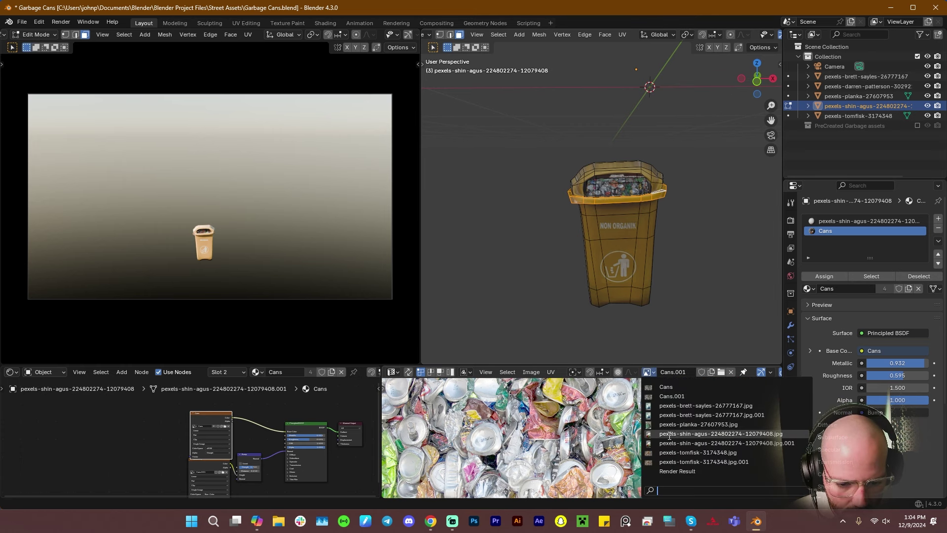
pyautogui.click(672, 434)
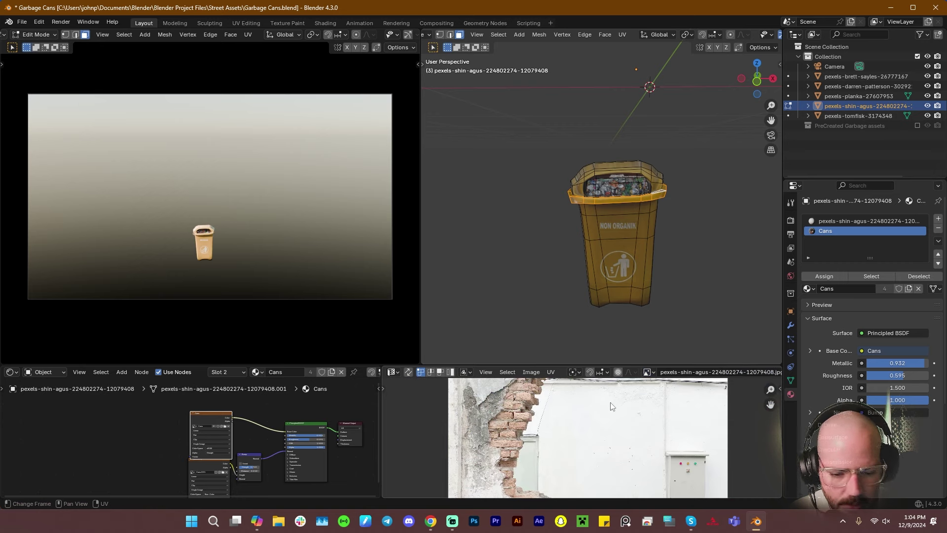
pyautogui.scroll(5, 574, 444)
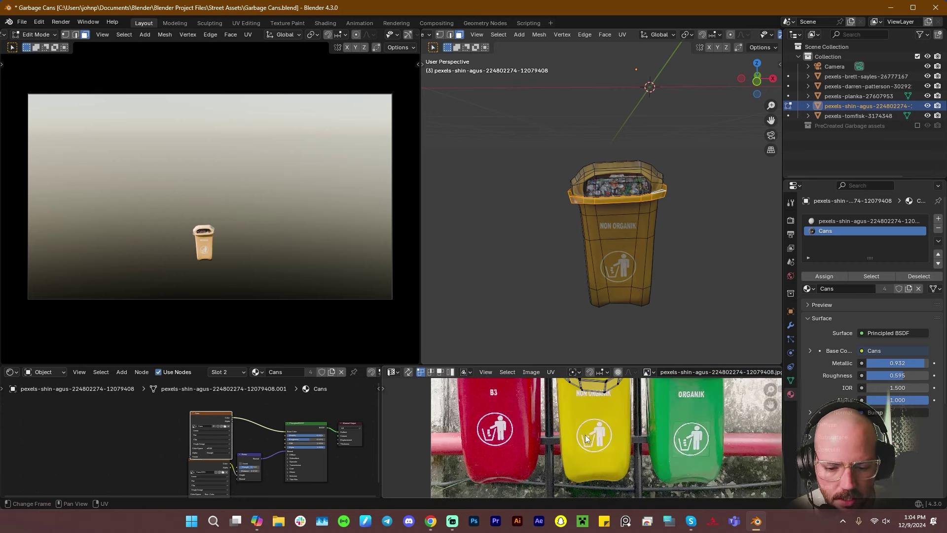
pyautogui.scroll(-3, 586, 433)
pyautogui.moveTo(666, 366); pyautogui.dragTo(665, 220)
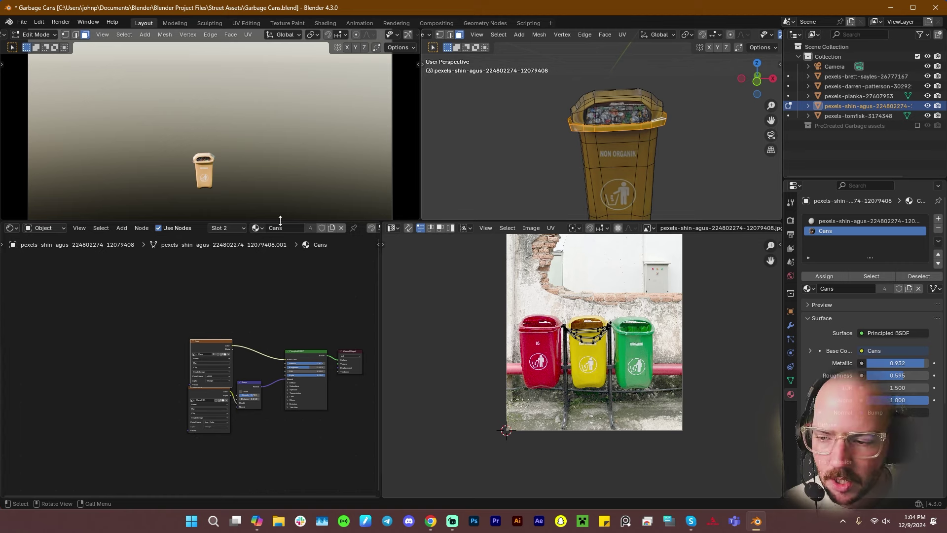
pyautogui.moveTo(270, 219); pyautogui.dragTo(270, 250)
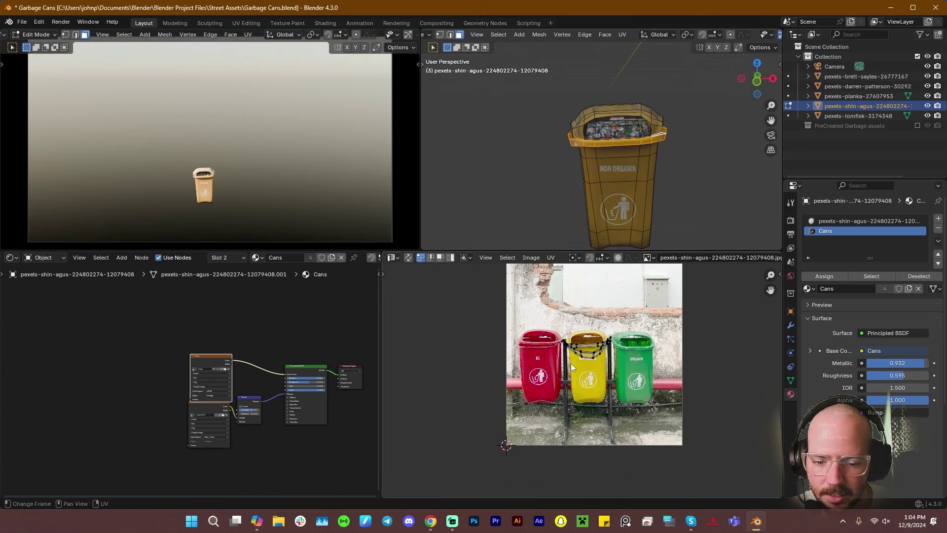
# Unwrap the selected rim face loop with Cube Projection, keeping the rendered bin and the photo's yellow bin in close view
pyautogui.scroll(2, 570, 363)
pyautogui.moveTo(570, 364); pyautogui.dragTo(542, 398, button='middle')
pyautogui.scroll(6, 184, 194)
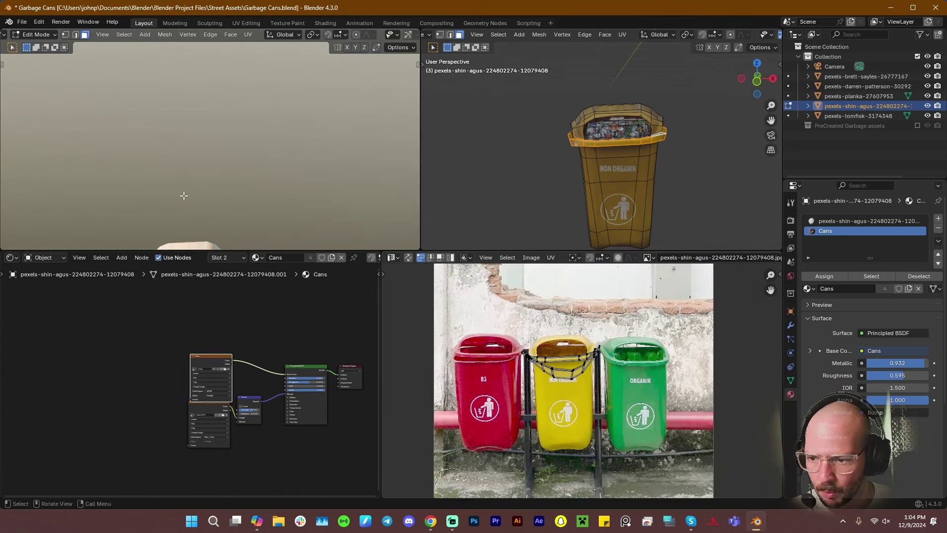
pyautogui.keyDown('shift'); pyautogui.moveTo(184, 194); pyautogui.dragTo(207, 152, button='middle'); pyautogui.keyUp('shift')
pyautogui.scroll(1, 207, 152)
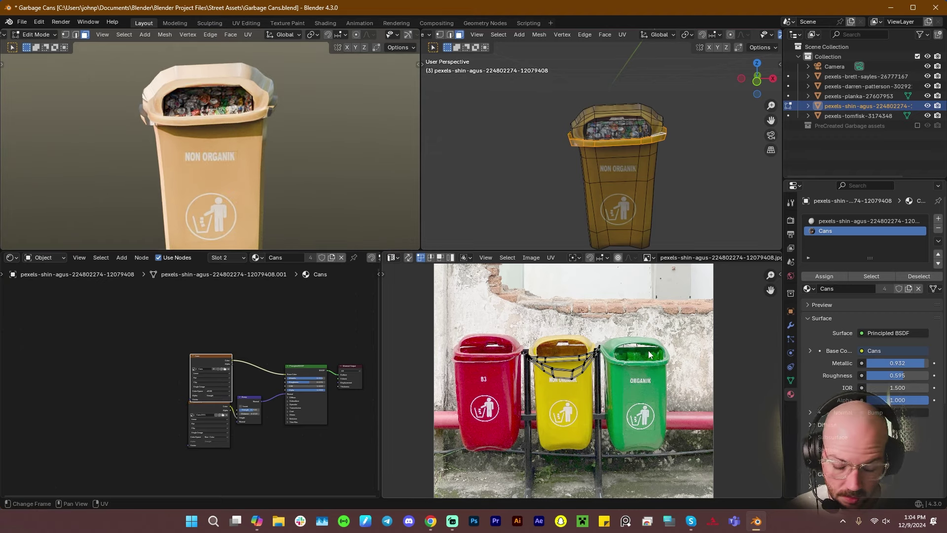
pyautogui.scroll(3, 574, 355)
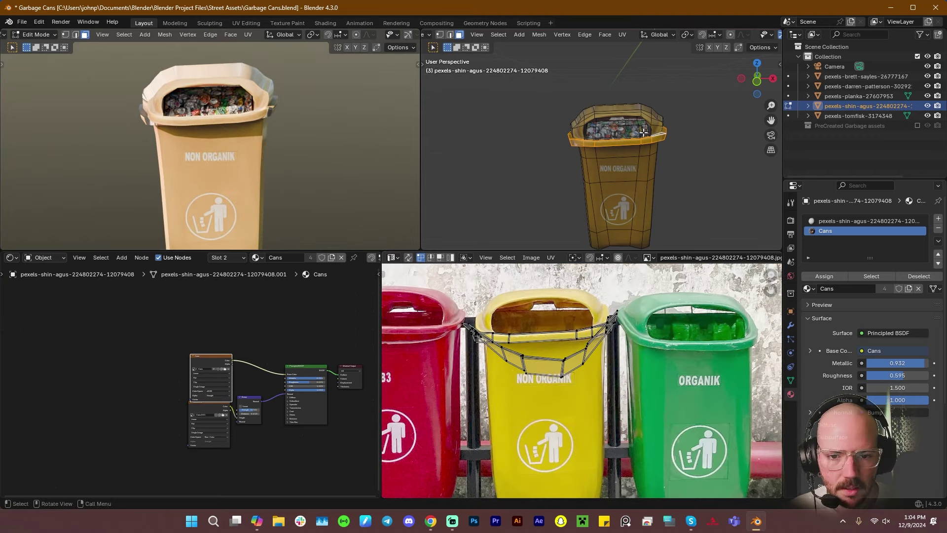
pyautogui.press('u')
pyautogui.click(700, 198)
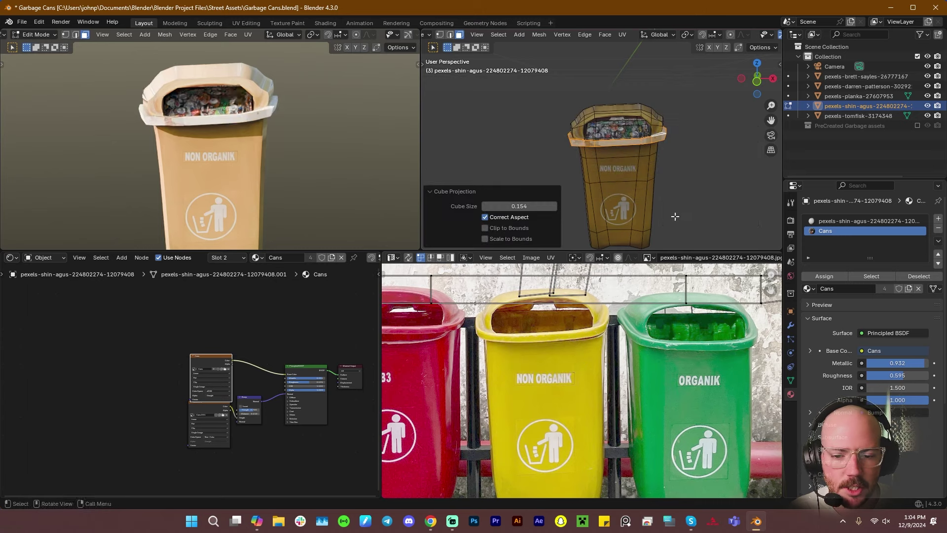
# Select the ring-shaped rim UV island, shrink it and place it around the NON ORGANIK label on the photo's yellow bin
pyautogui.press('Home')
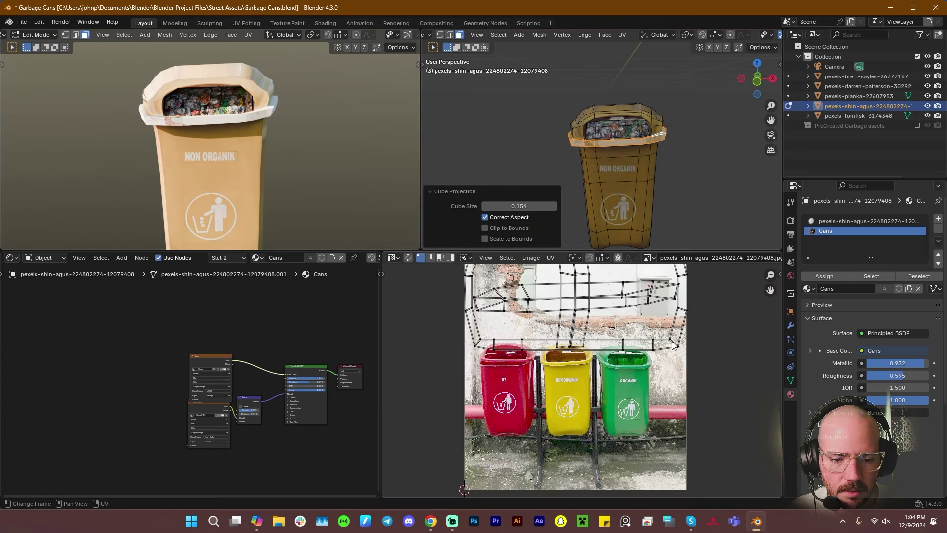
pyautogui.press('4')
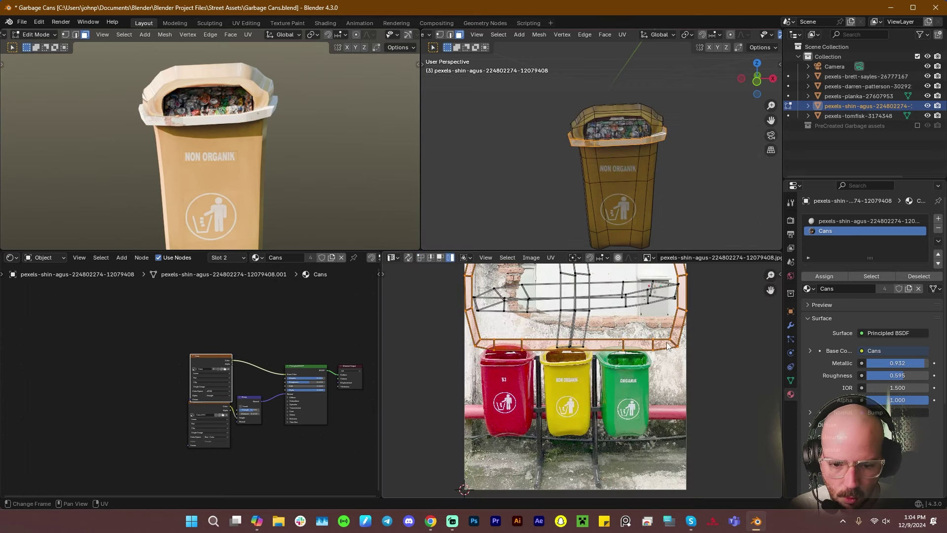
pyautogui.press('g')
pyautogui.press('s')
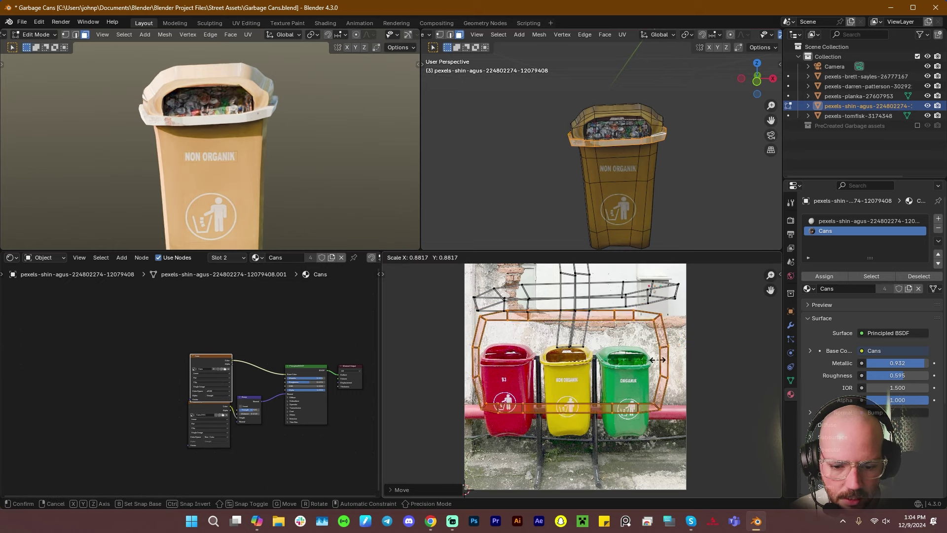
pyautogui.click(593, 357)
pyautogui.press('g')
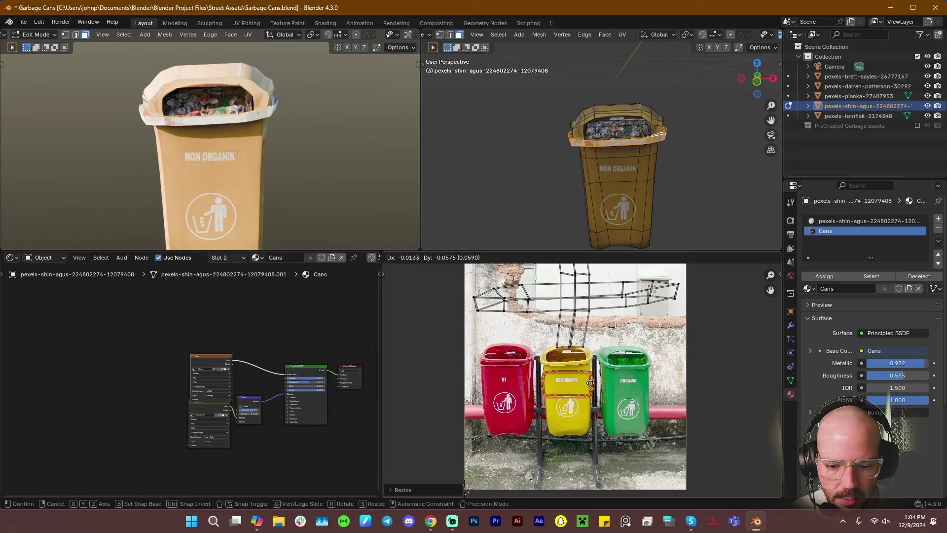
pyautogui.click(591, 382)
pyautogui.press('s')
pyautogui.click(637, 381)
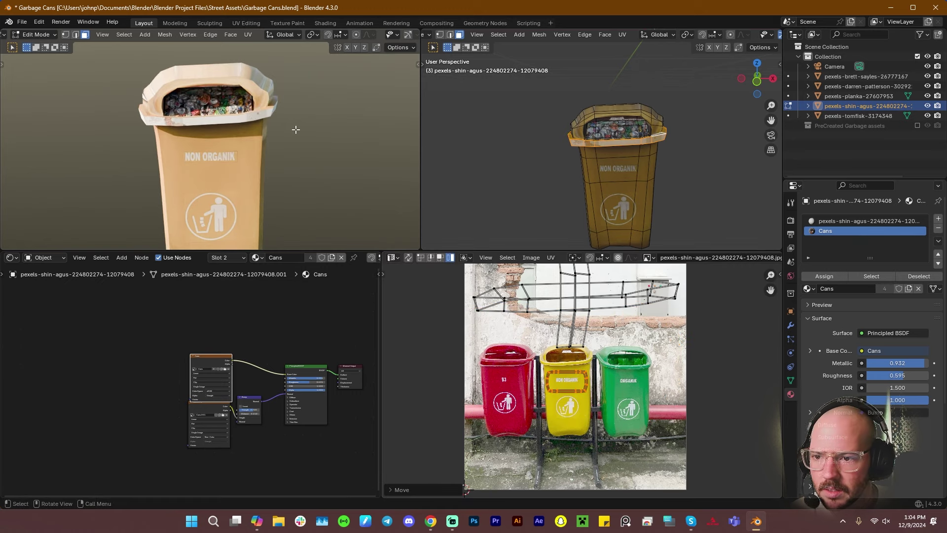
# Move the long front rim UV strip onto the yellow bin's rim in the photo and scale it down to the rim's width
pyautogui.moveTo(613, 154); pyautogui.dragTo(629, 195, button='middle')
pyautogui.scroll(4, 630, 195)
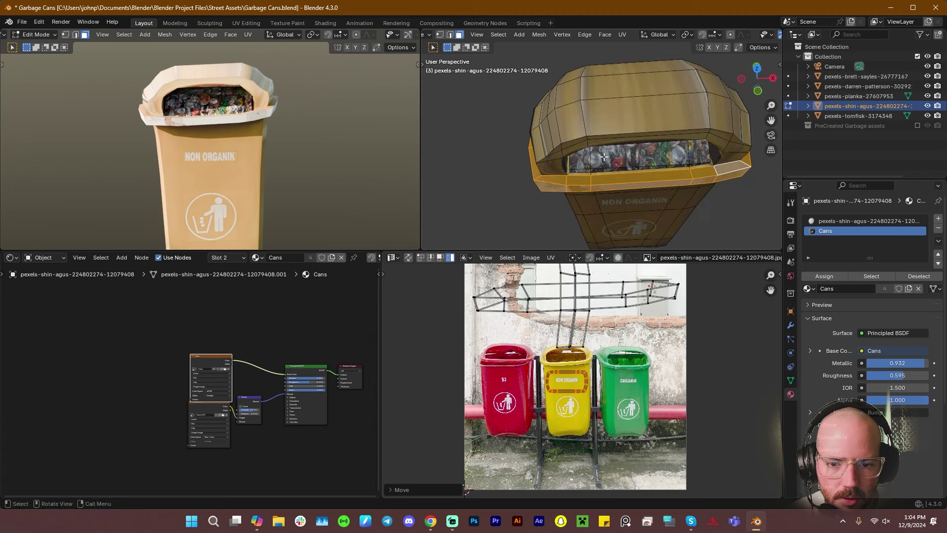
pyautogui.moveTo(543, 165); pyautogui.dragTo(624, 170, button='middle')
pyautogui.scroll(4, 611, 177)
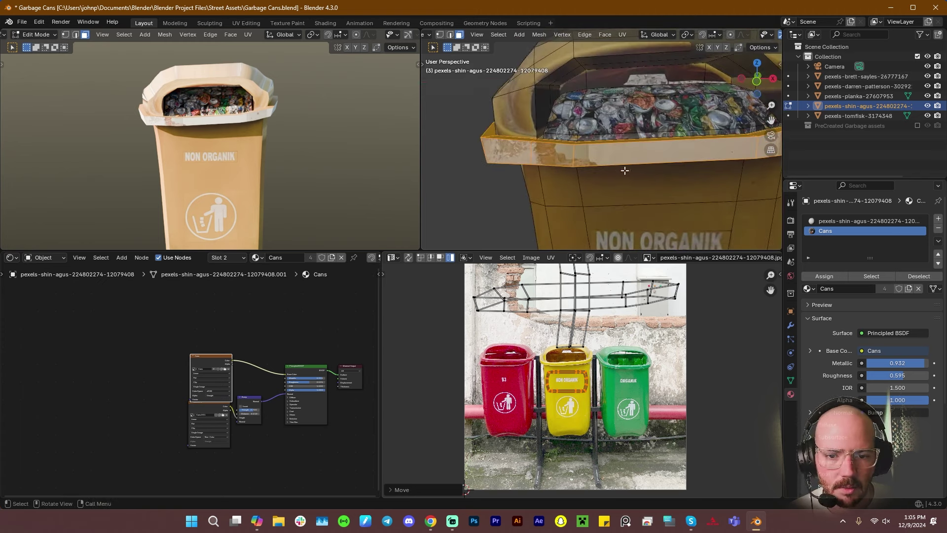
pyautogui.click(616, 307)
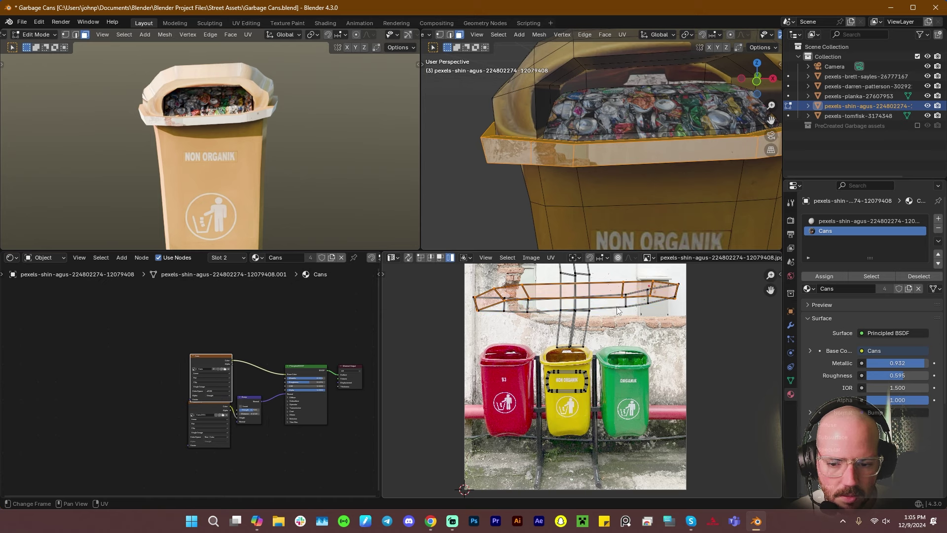
pyautogui.press('g')
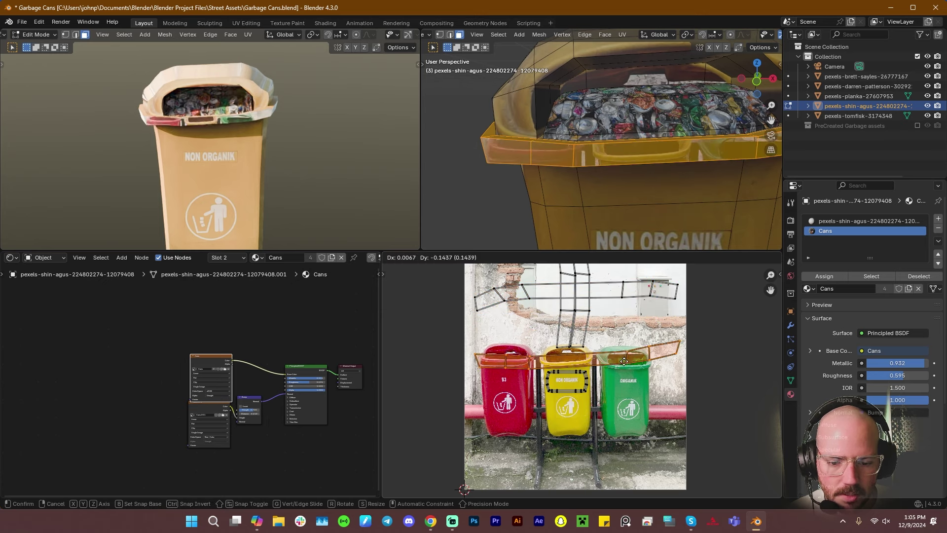
pyautogui.click(624, 368)
pyautogui.press('s')
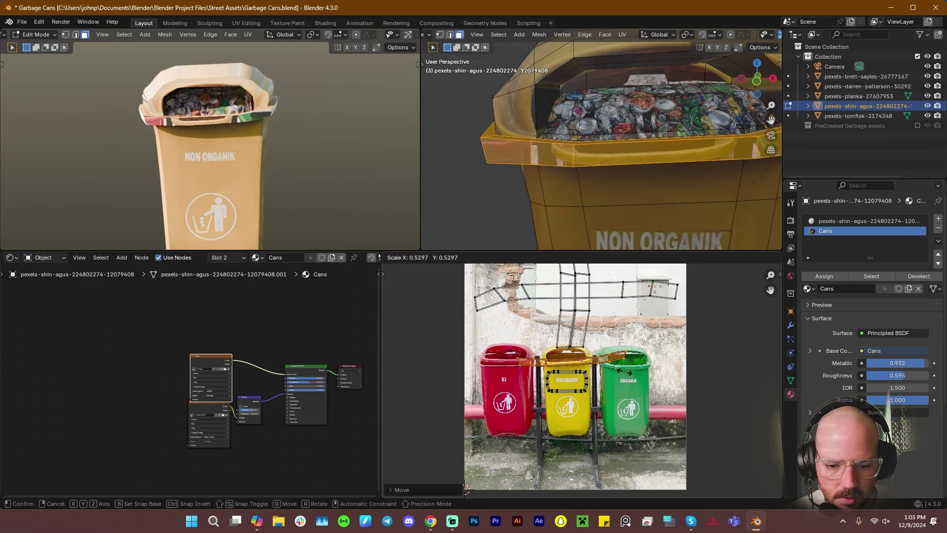
pyautogui.click(576, 373)
pyautogui.scroll(5, 575, 368)
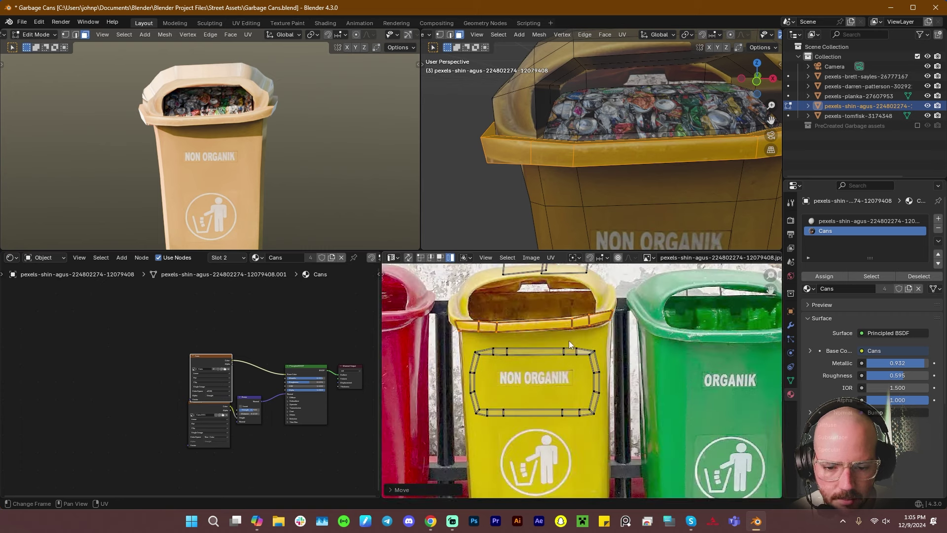
pyautogui.scroll(2, 569, 341)
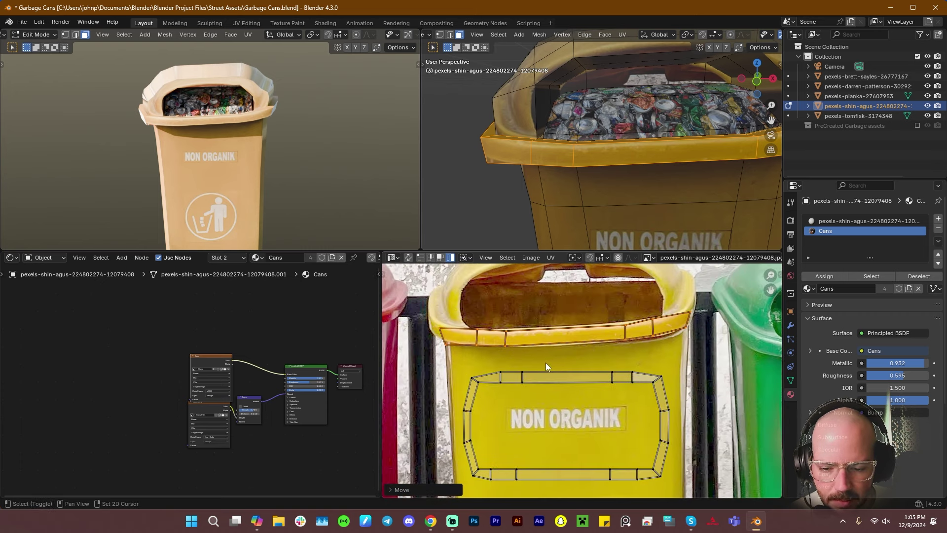
# Adjust the end vertices of the front rim UV strip near the yellow bin's left corner to follow the photo's rim
pyautogui.click(448, 343)
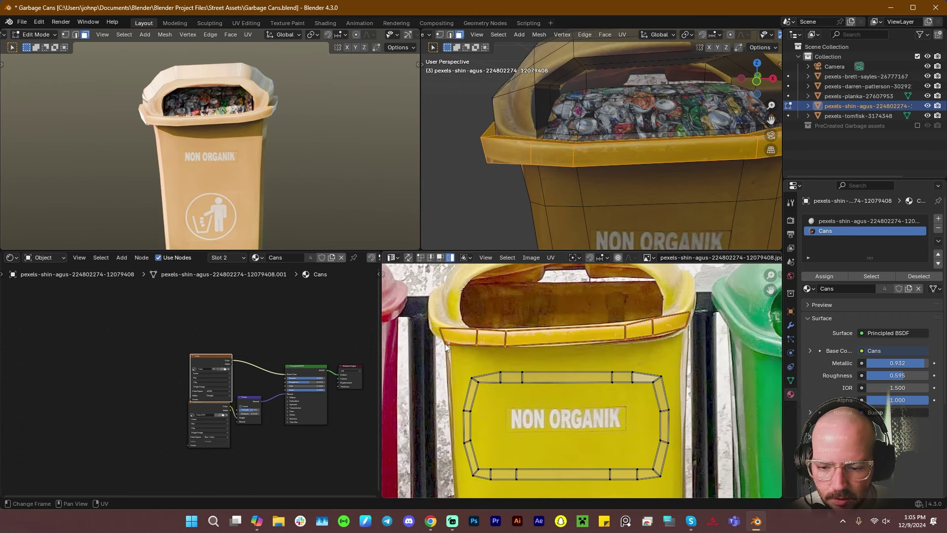
pyautogui.press('1')
pyautogui.click(453, 326)
pyautogui.press('g')
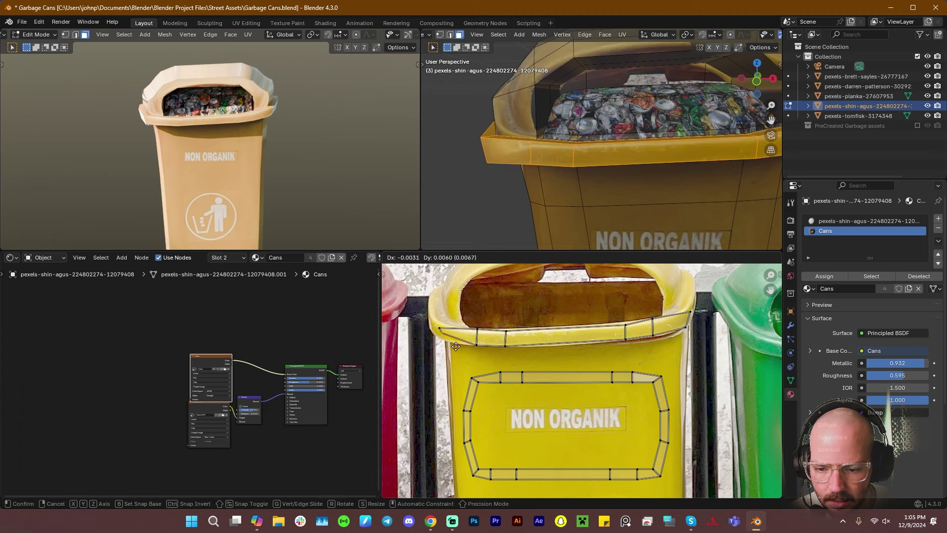
pyautogui.click(454, 355)
pyautogui.click(440, 327)
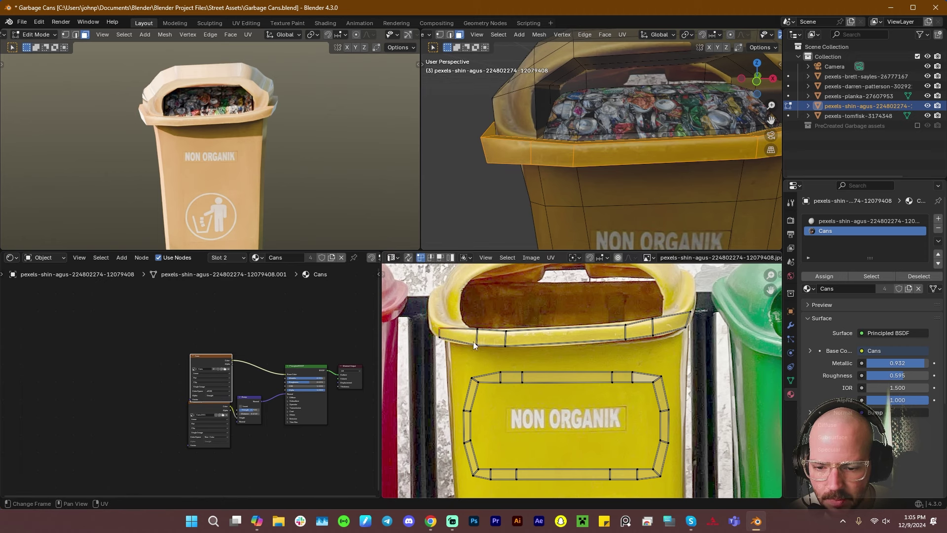
pyautogui.press('g')
pyautogui.click(467, 334)
# Move the lower-edge vertices of the front rim UV strip to follow the underside of the yellow rim
pyautogui.moveTo(654, 319); pyautogui.dragTo(639, 326, button='middle')
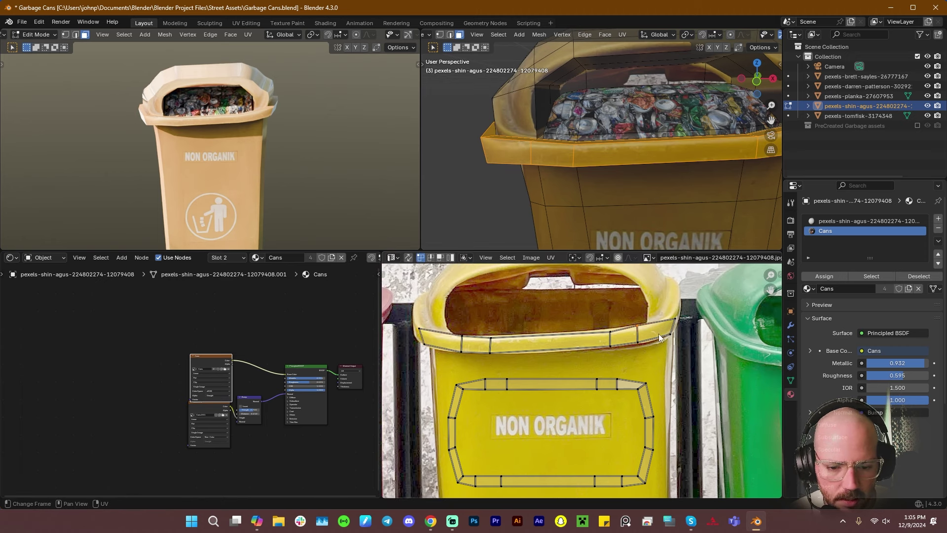
pyautogui.press('g')
pyautogui.click(649, 331)
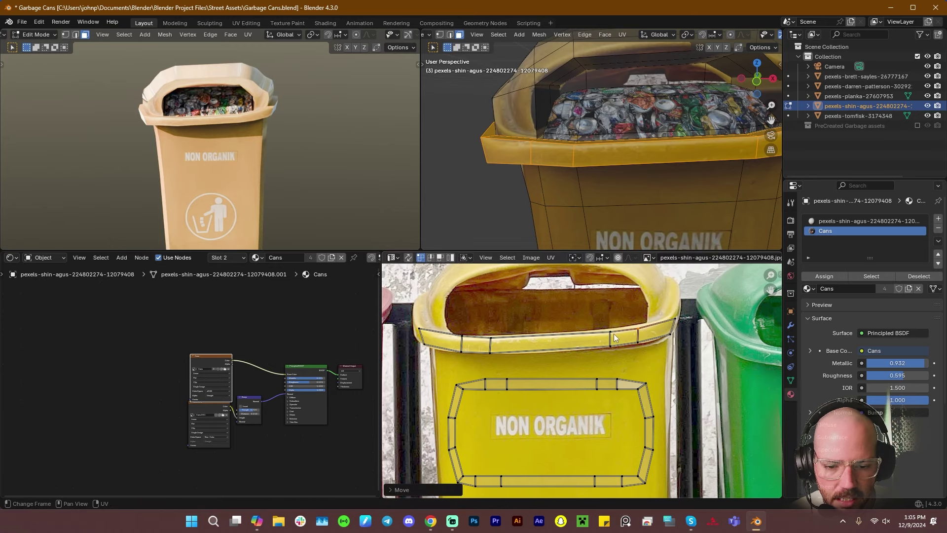
pyautogui.press('g')
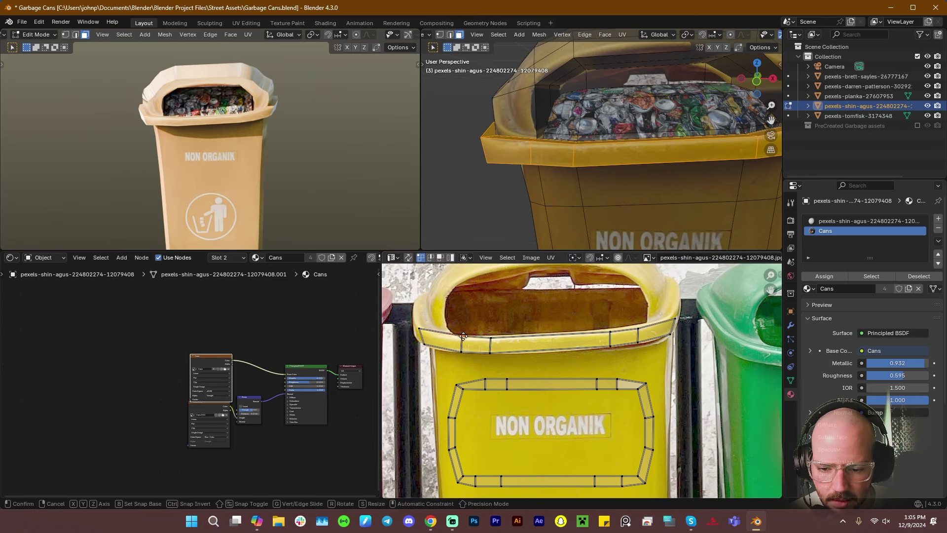
pyautogui.click(461, 350)
pyautogui.press('g')
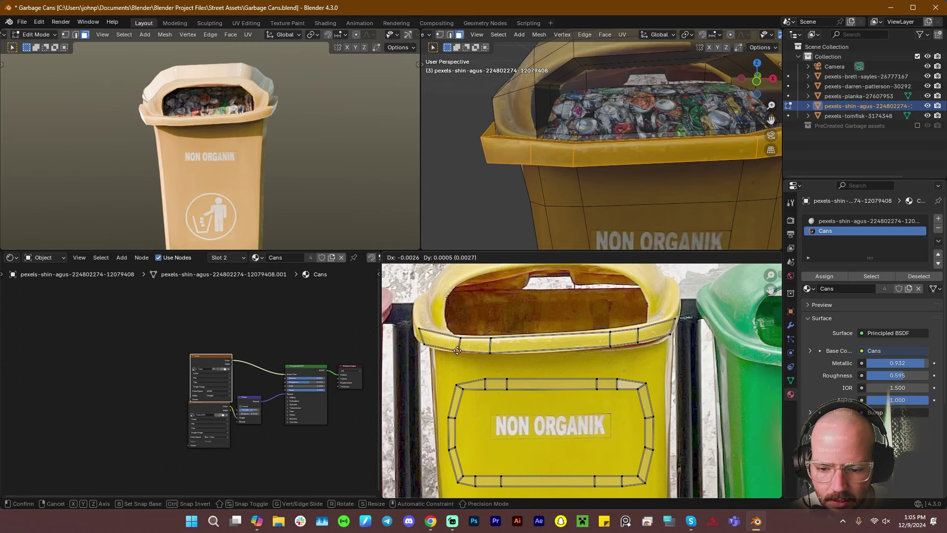
pyautogui.click(459, 350)
pyautogui.click(492, 354)
pyautogui.press('g')
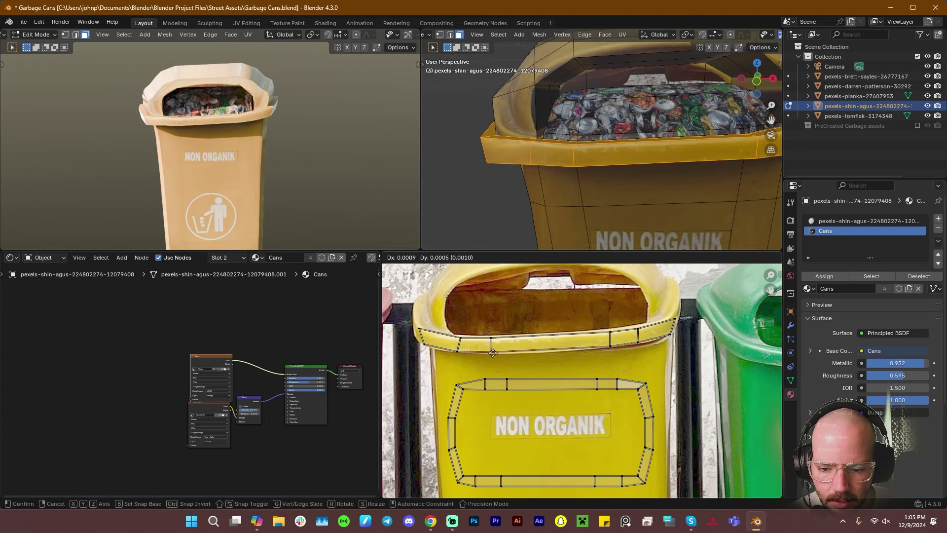
pyautogui.click(492, 354)
# Adjust the vertices at the right end of the front rim UV strip to match the yellow rim's outer corner
pyautogui.moveTo(626, 338); pyautogui.dragTo(604, 344, button='middle')
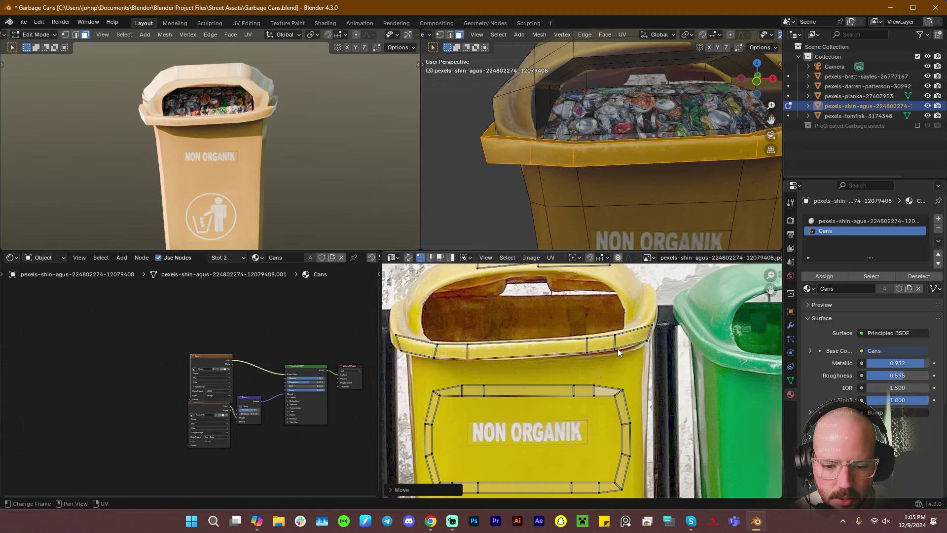
pyautogui.click(617, 348)
pyautogui.press('g')
pyautogui.click(640, 348)
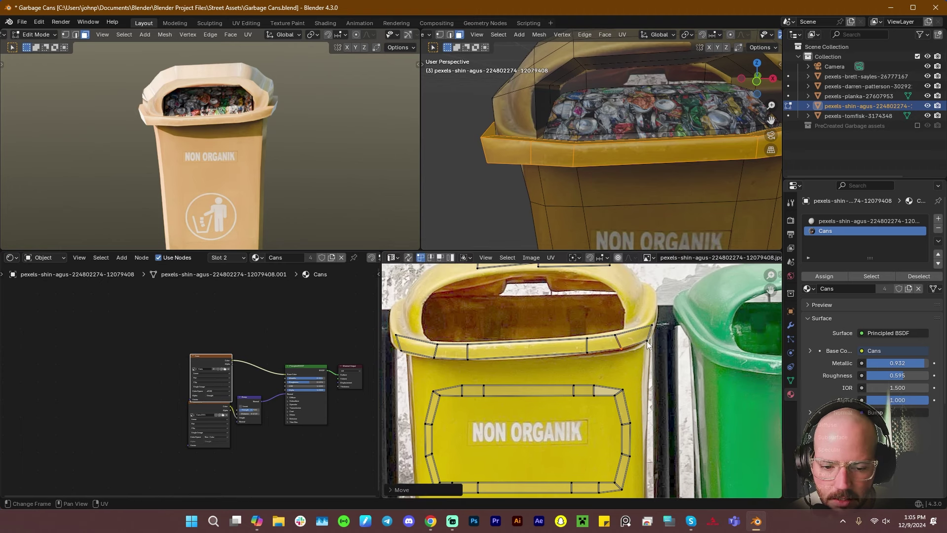
pyautogui.click(648, 344)
pyautogui.press('g')
pyautogui.click(651, 327)
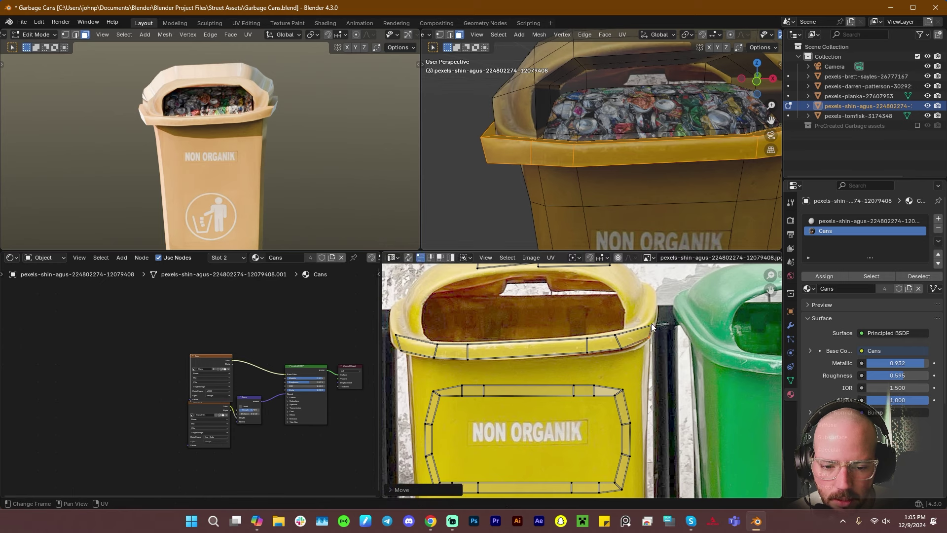
pyautogui.click(652, 327)
pyautogui.press('g')
pyautogui.click(667, 330)
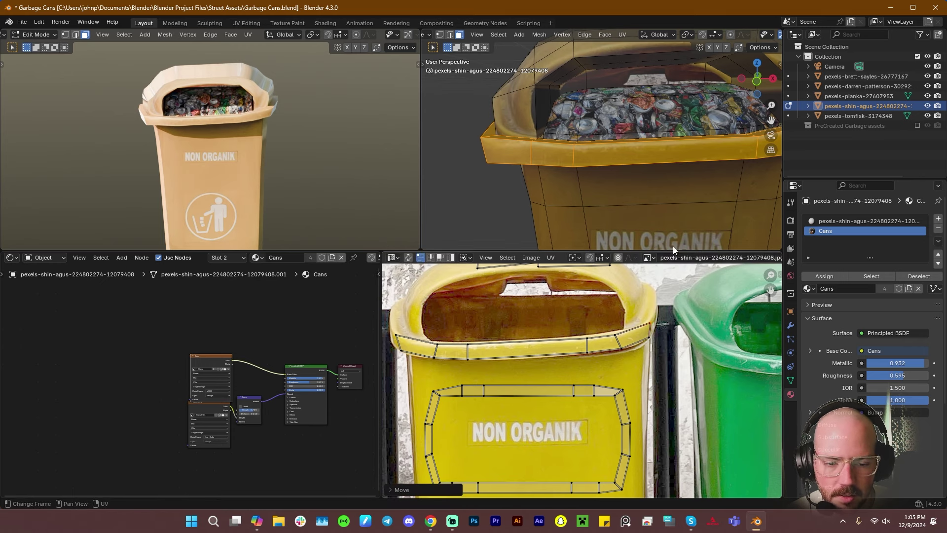
# Examine the retextured rim in the edit view and the whole bin in the rendered view
pyautogui.scroll(-6, 600, 165)
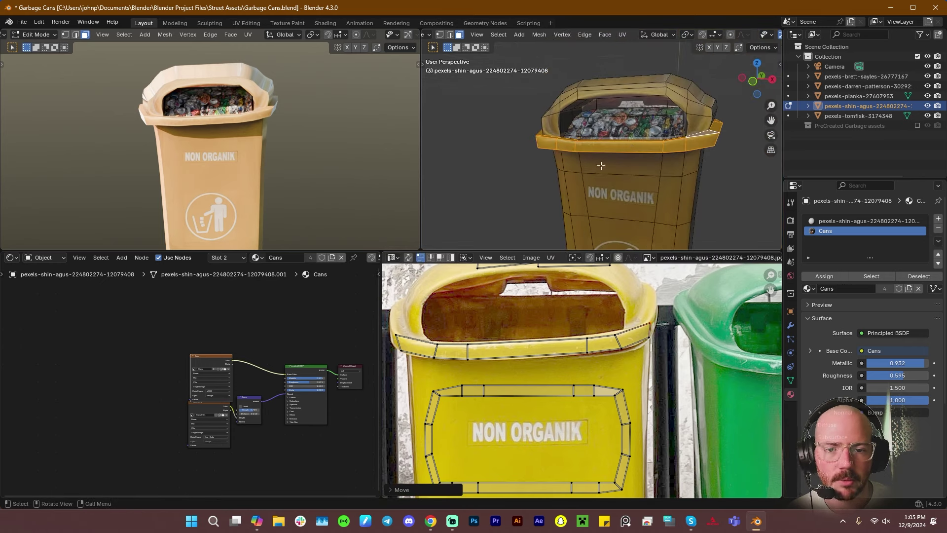
pyautogui.moveTo(600, 165); pyautogui.dragTo(615, 157, button='middle')
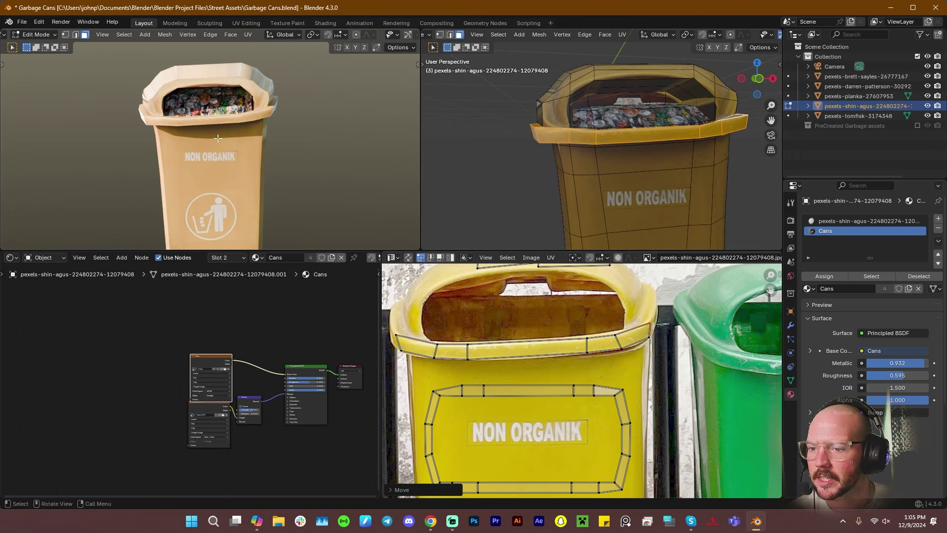
pyautogui.scroll(-10, 200, 132)
pyautogui.moveTo(200, 131); pyautogui.dragTo(217, 153, button='middle')
pyautogui.scroll(8, 222, 201)
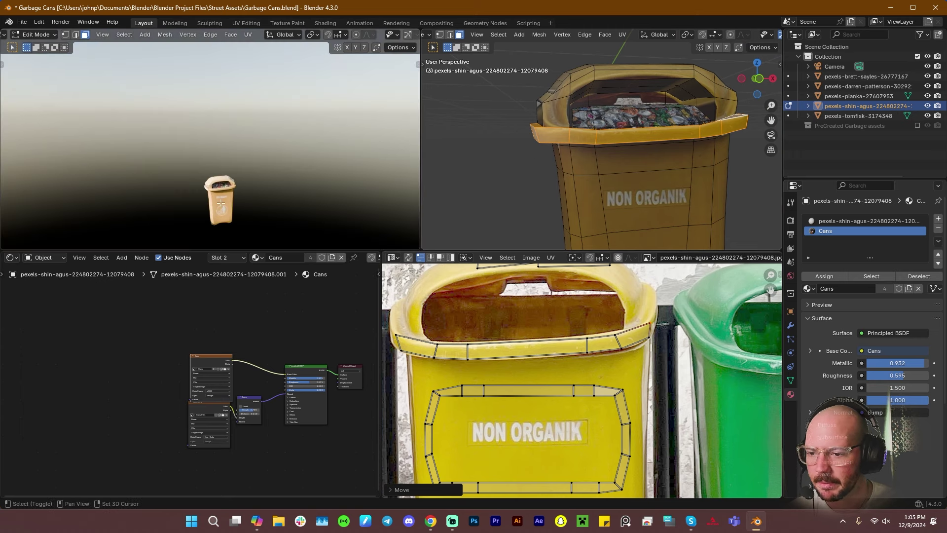
pyautogui.keyDown('shift'); pyautogui.moveTo(222, 200); pyautogui.dragTo(205, 60, button='middle'); pyautogui.keyUp('shift')
pyautogui.moveTo(205, 65); pyautogui.dragTo(229, 144, button='middle')
pyautogui.scroll(-2, 230, 122)
pyautogui.scroll(1, 523, 197)
# Select the remaining long rim UV strip on the wall area, scale it down and place it over the yellow bin's rim
pyautogui.moveTo(546, 269); pyautogui.dragTo(551, 317, button='middle')
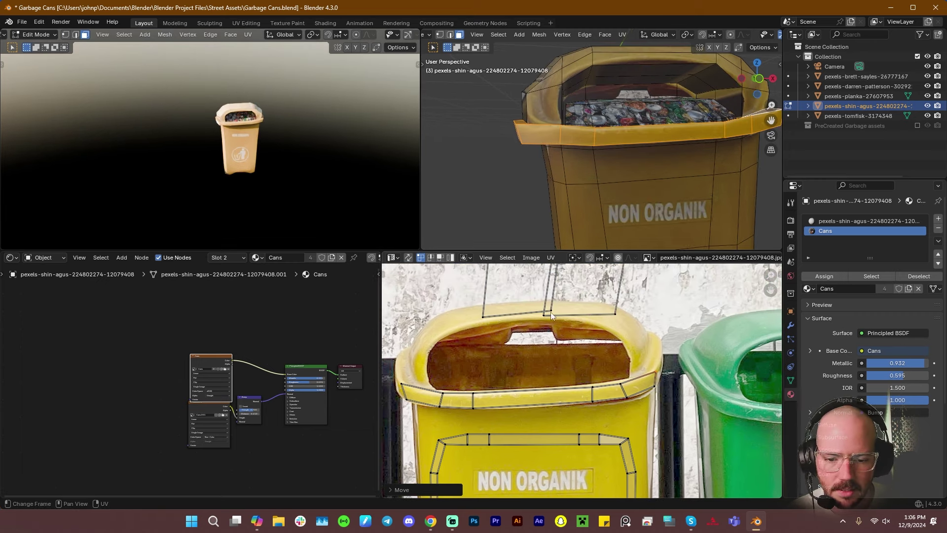
pyautogui.press('Home')
pyautogui.click(480, 303)
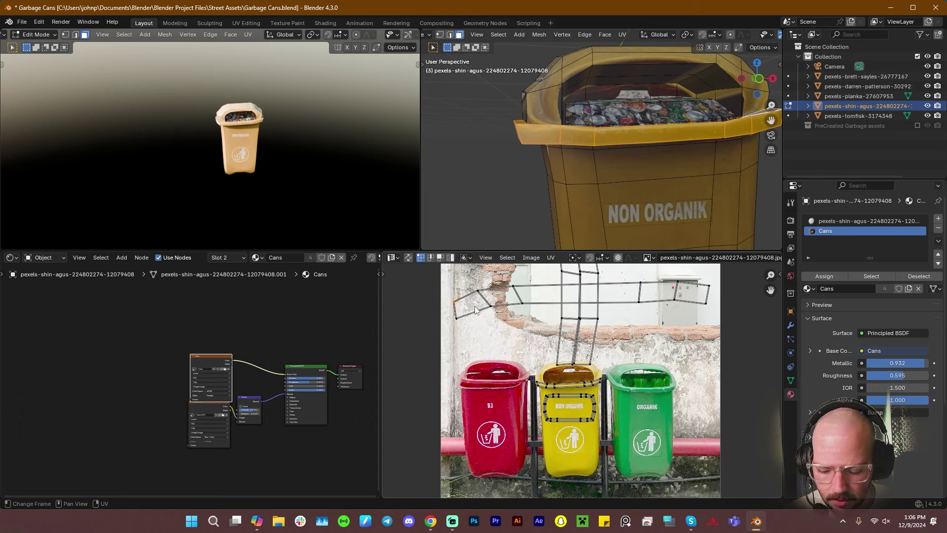
pyautogui.press('4')
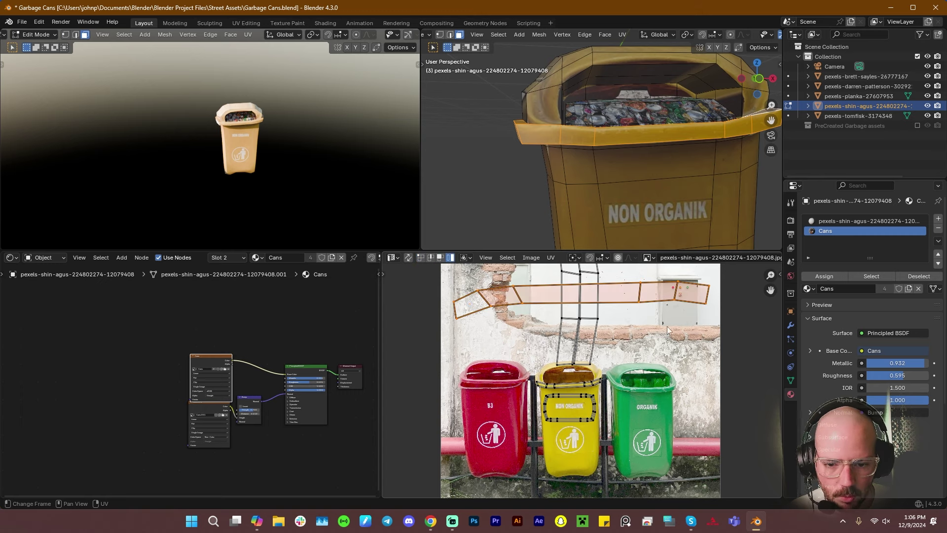
pyautogui.press('s')
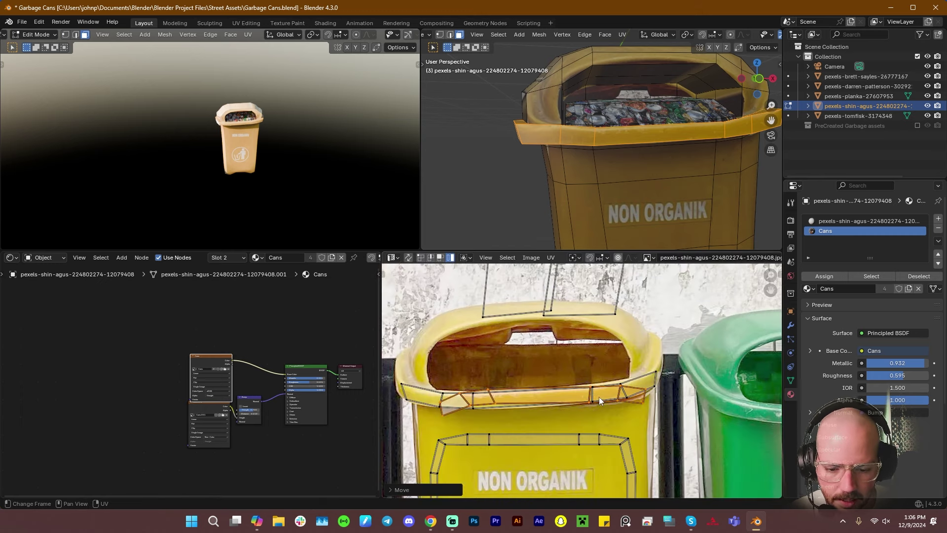
pyautogui.scroll(1, 601, 394)
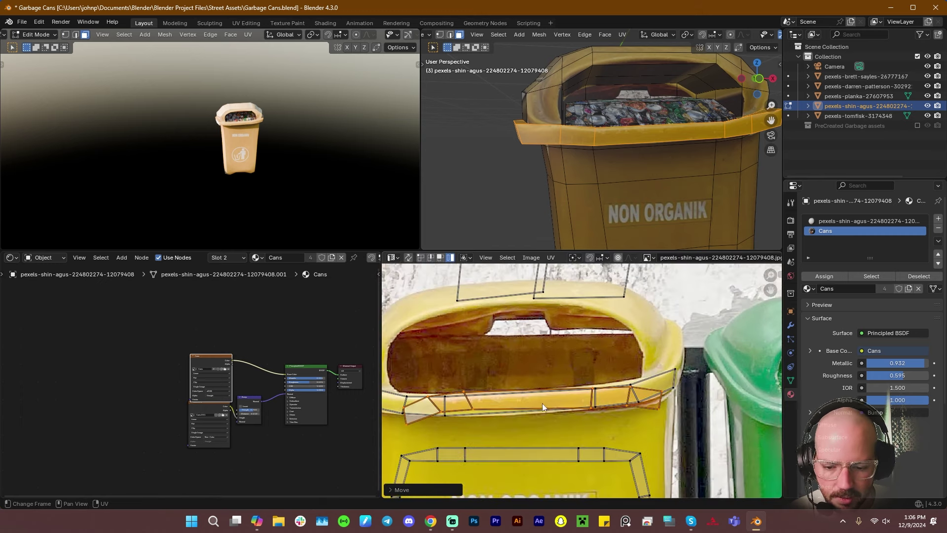
# Try mirroring the second rim UV strip along X with a scale of -1, and undo it
pyautogui.scroll(-4, 542, 407)
pyautogui.press('s')
pyautogui.press('x')
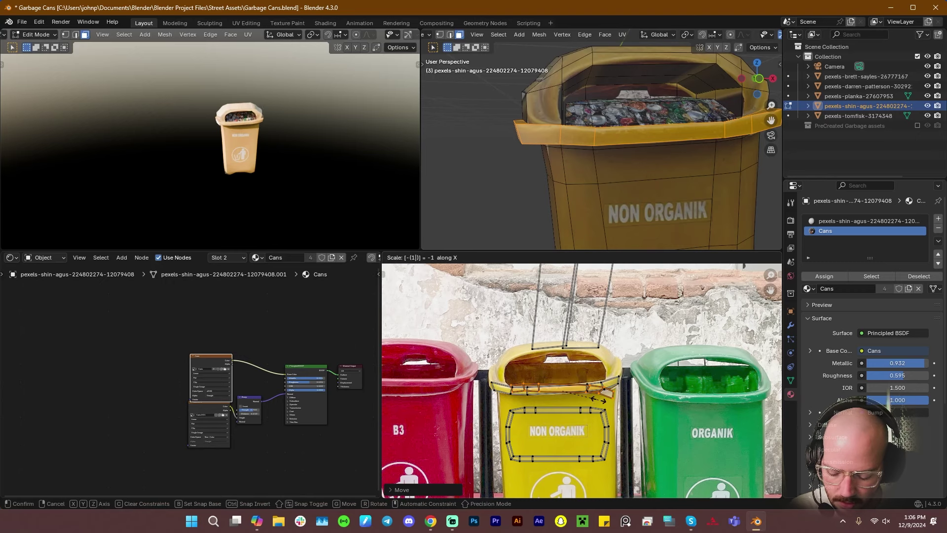
pyautogui.click(600, 404)
pyautogui.scroll(3, 541, 385)
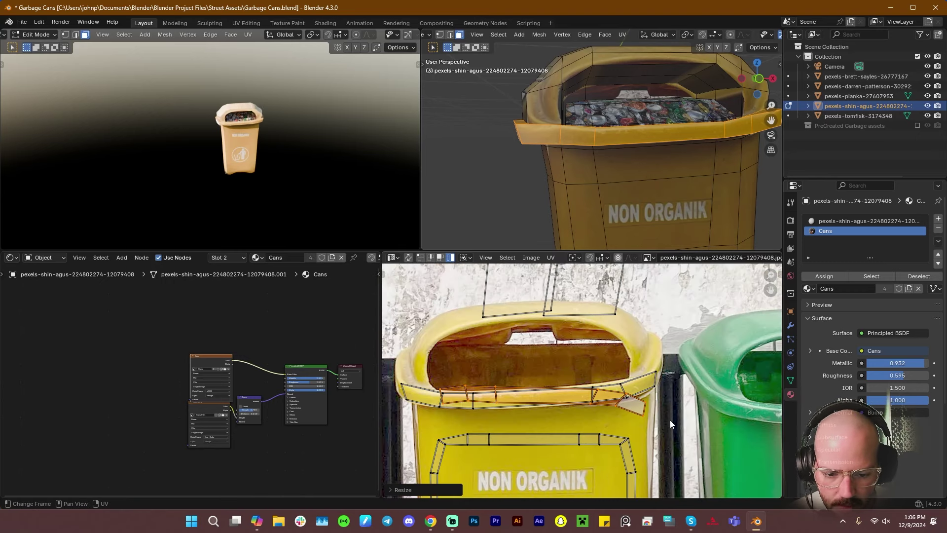
pyautogui.hotkey('ctrl', 'z')
pyautogui.hotkey('ctrl', 'z')
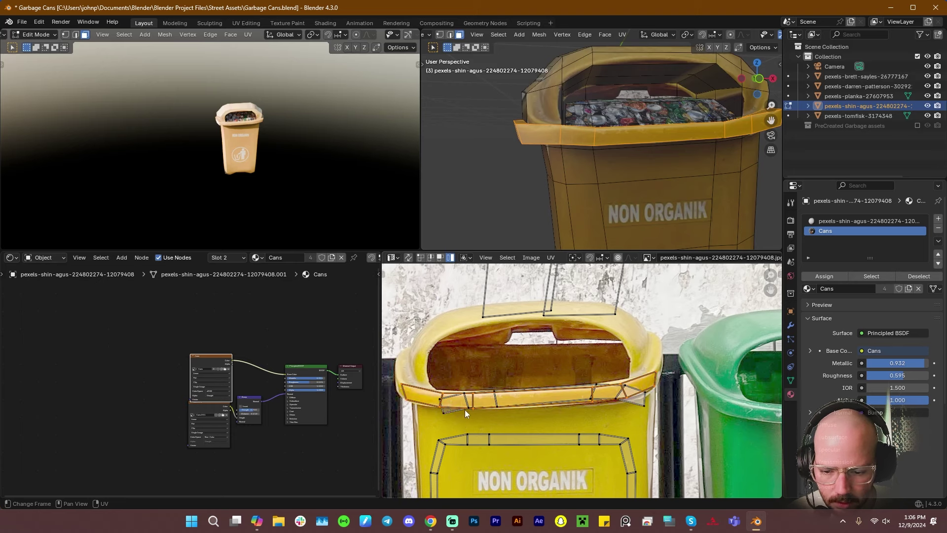
# Undo the last changes to the second rim UV strip and move its left-end vertices onto the yellow rim in the photo
pyautogui.hotkey('ctrl', 'z')
pyautogui.hotkey('ctrl', 'z')
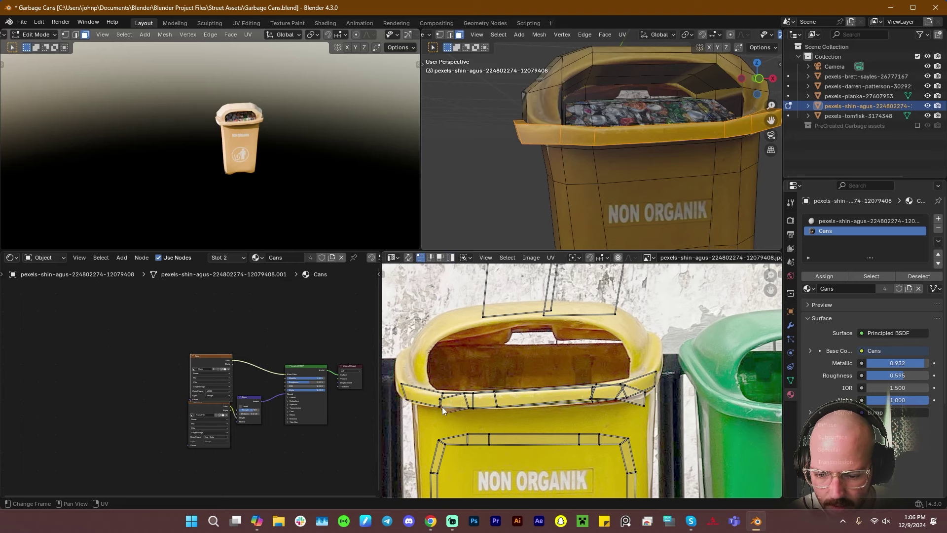
pyautogui.press('g')
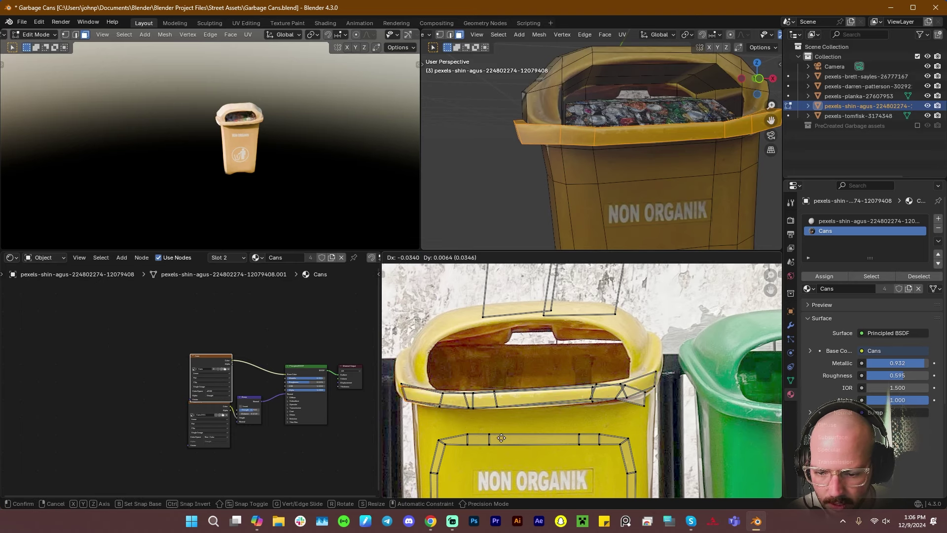
pyautogui.click(502, 436)
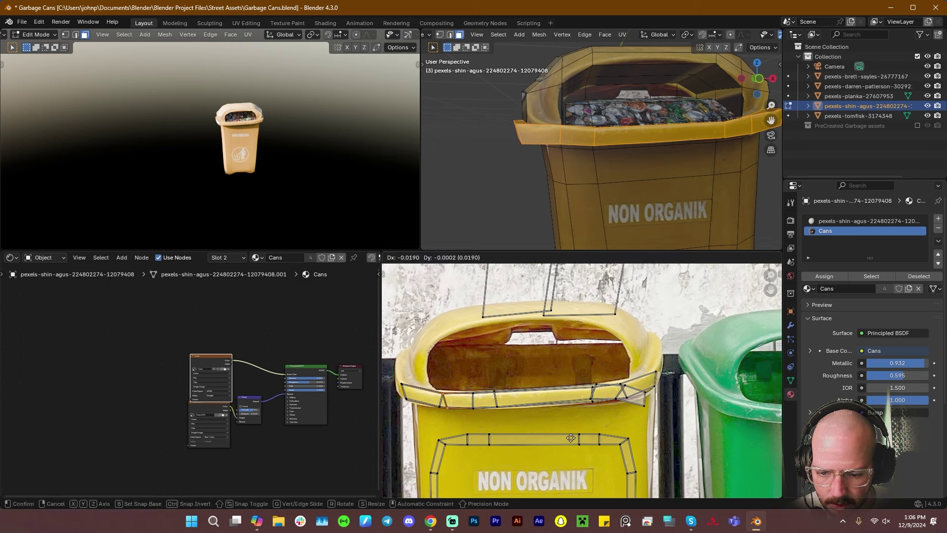
# Scale down and move the right-end vertices of the second rim UV strip to fit the yellow rim's outer corner, and leave edit mode
pyautogui.moveTo(508, 147); pyautogui.dragTo(502, 161, button='middle')
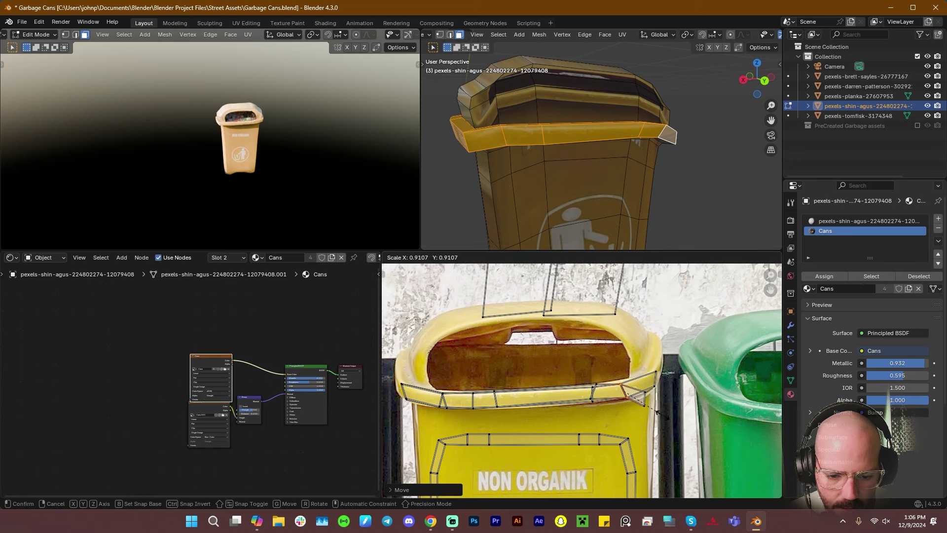
pyautogui.click(598, 386)
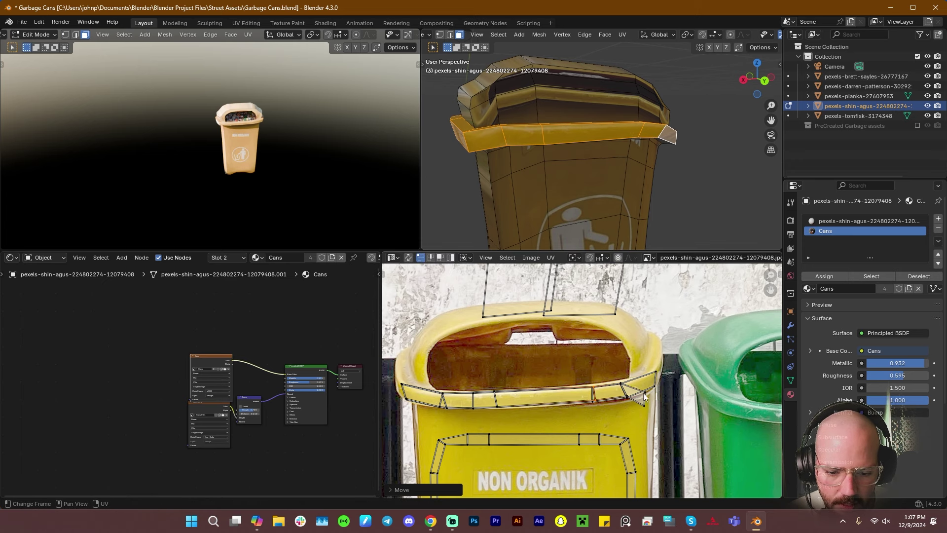
pyautogui.click(644, 393)
pyautogui.press('g')
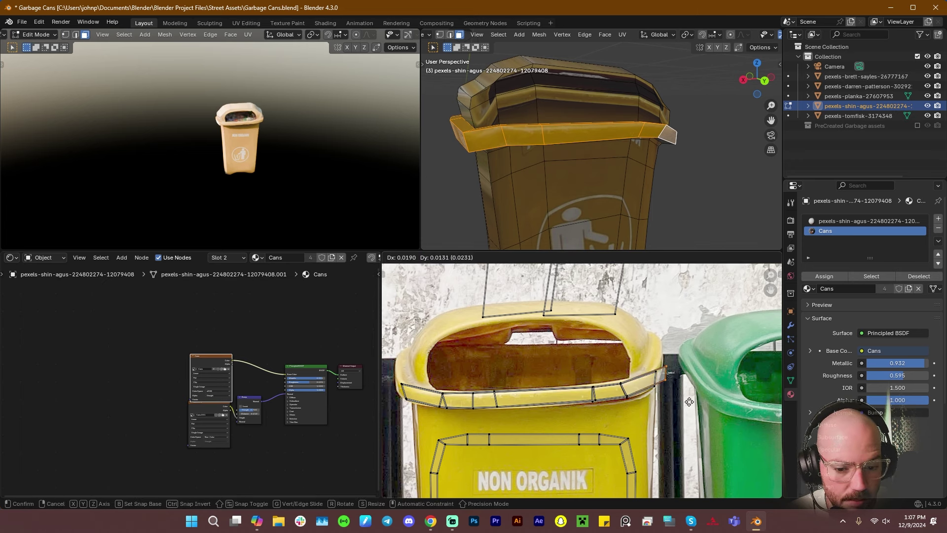
pyautogui.click(682, 410)
pyautogui.press('Tab')
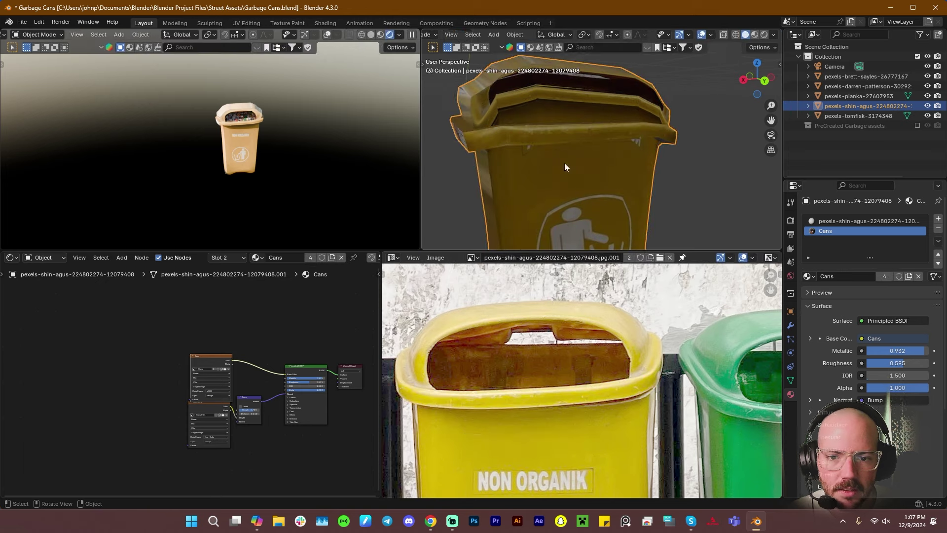
# Unwrap the rim faces on the bin's narrow side with Cube Projection
pyautogui.moveTo(505, 116); pyautogui.dragTo(575, 89, button='middle')
pyautogui.moveTo(596, 177); pyautogui.dragTo(577, 134, button='middle')
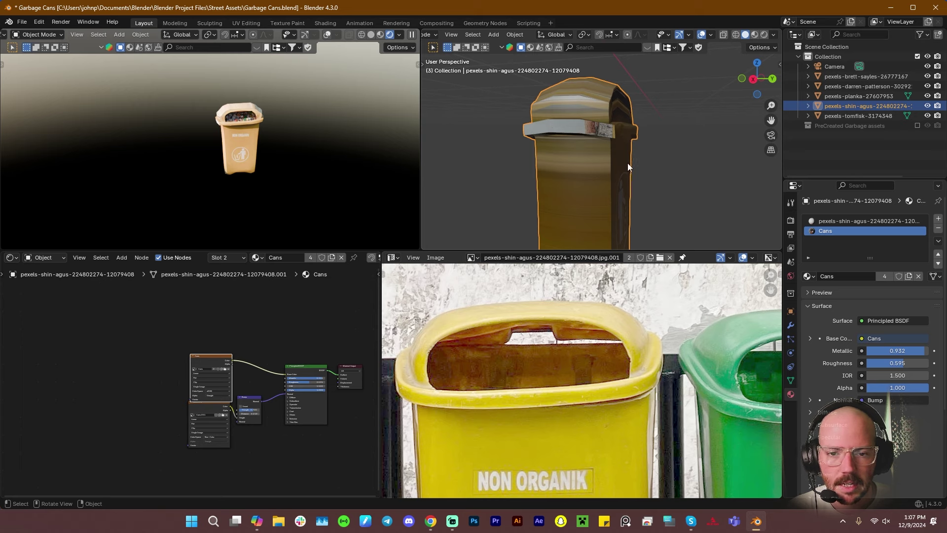
pyautogui.moveTo(628, 167)
pyautogui.mouseDown(button='middle')
pyautogui.moveTo(569, 182)
pyautogui.moveTo(610, 166)
pyautogui.mouseUp(button='middle')
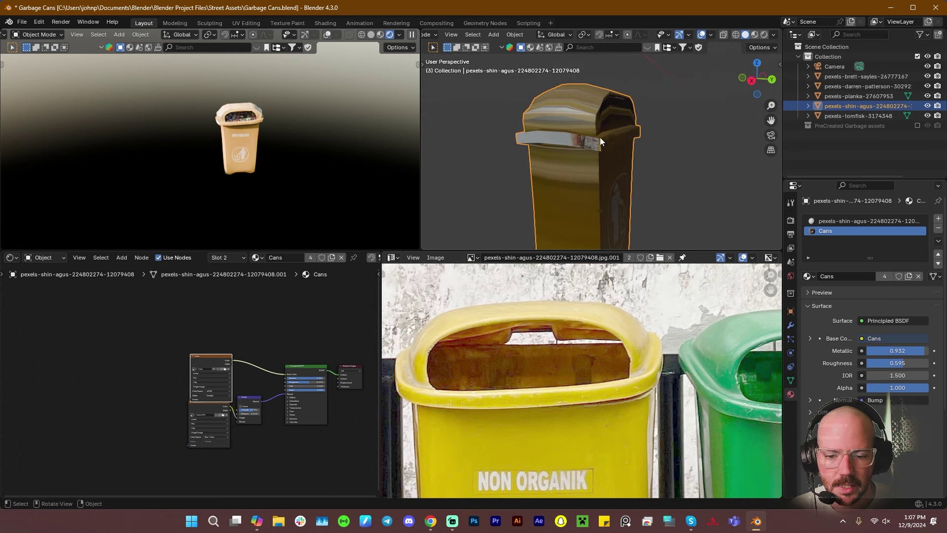
pyautogui.press('Tab')
pyautogui.scroll(-2, 543, 184)
pyautogui.scroll(-4, 585, 311)
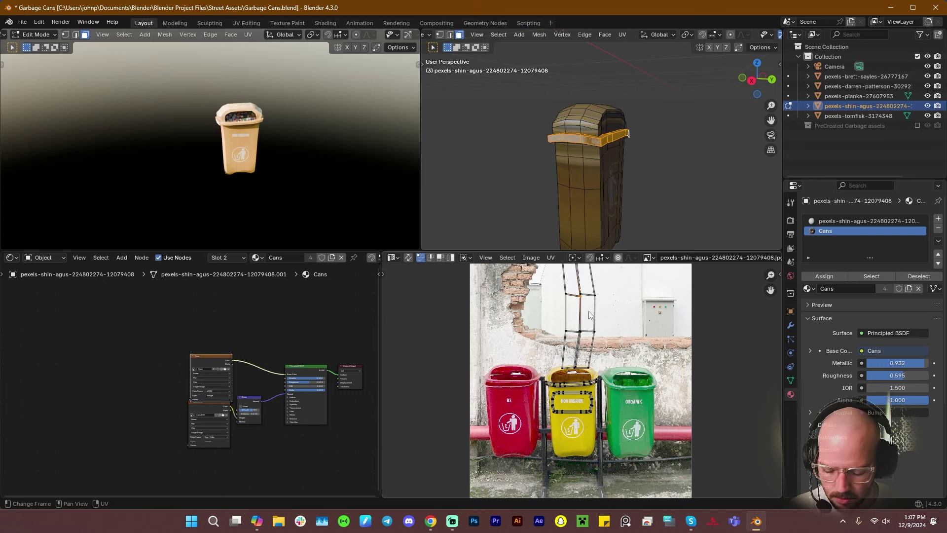
pyautogui.click(556, 139)
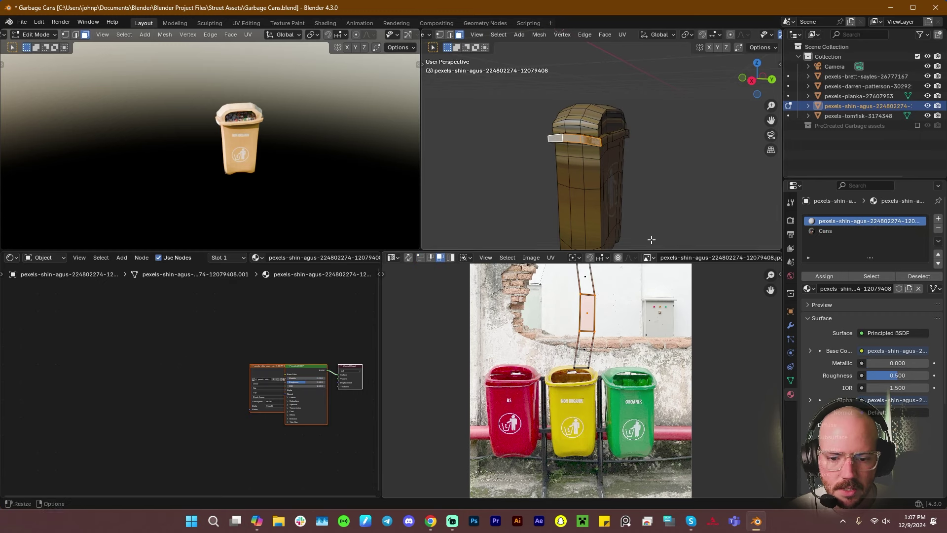
pyautogui.moveTo(651, 239); pyautogui.dragTo(573, 137, button='middle')
pyautogui.keyDown('shift'); pyautogui.click(599, 141); pyautogui.keyUp('shift')
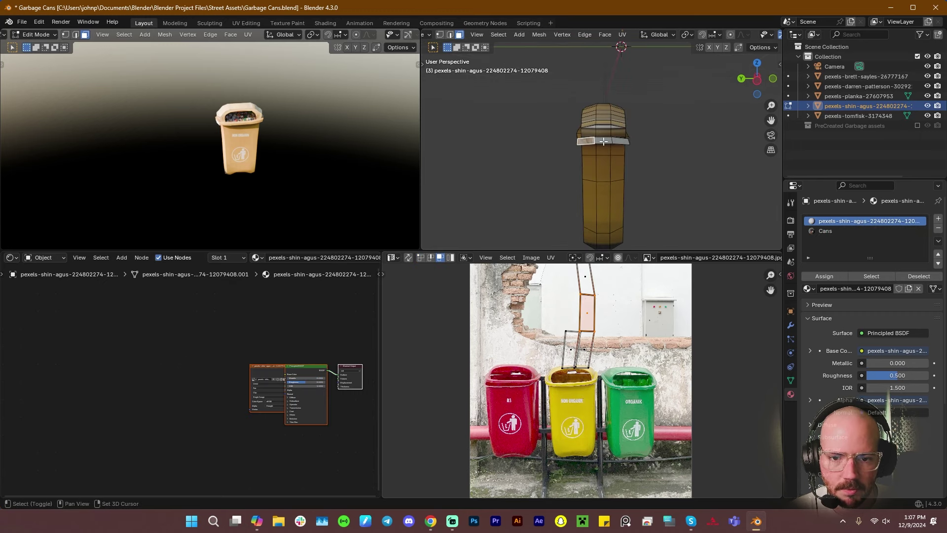
pyautogui.keyDown('shift'); pyautogui.click(620, 141); pyautogui.keyUp('shift')
pyautogui.press('u')
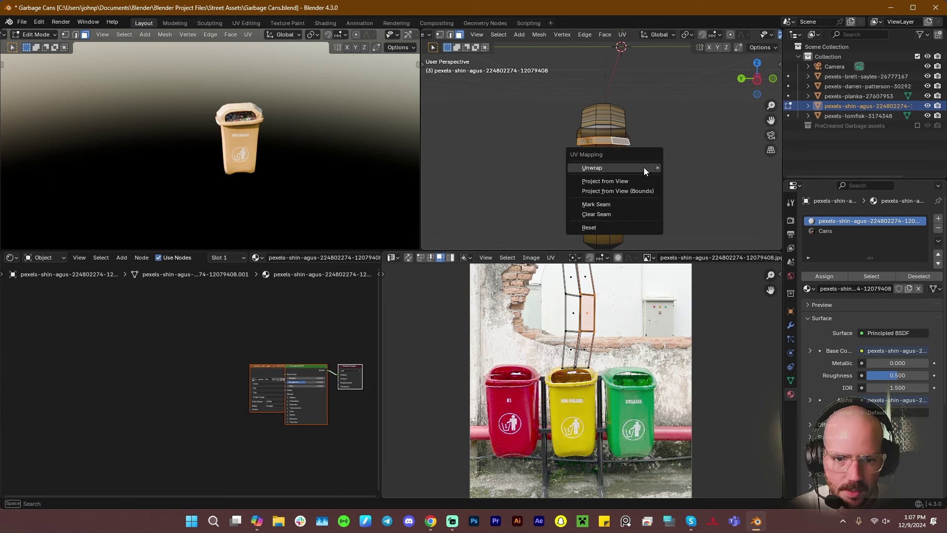
pyautogui.moveTo(641, 173)
pyautogui.click(704, 235)
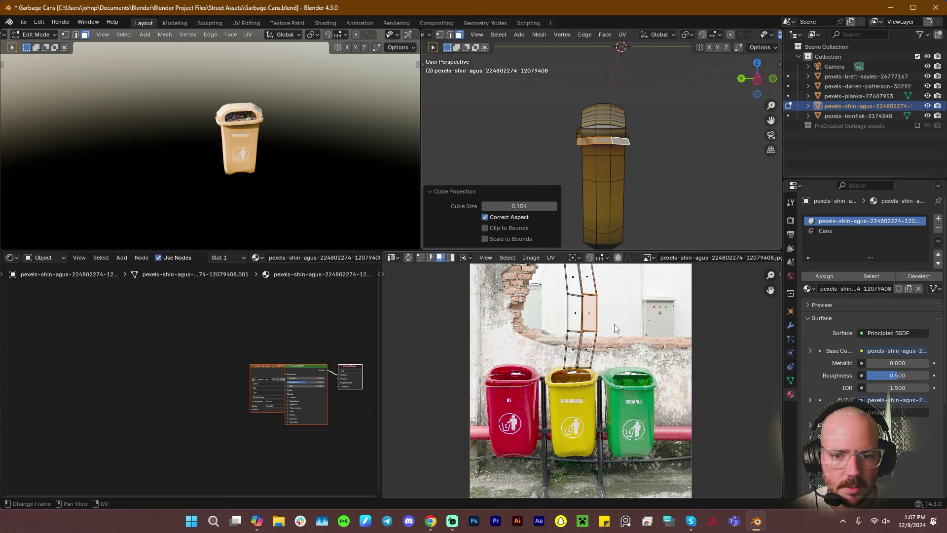
# Select one of the two projected side rim UV strips and move it exactly over the other one
pyautogui.scroll(-2, 615, 328)
pyautogui.click(588, 321)
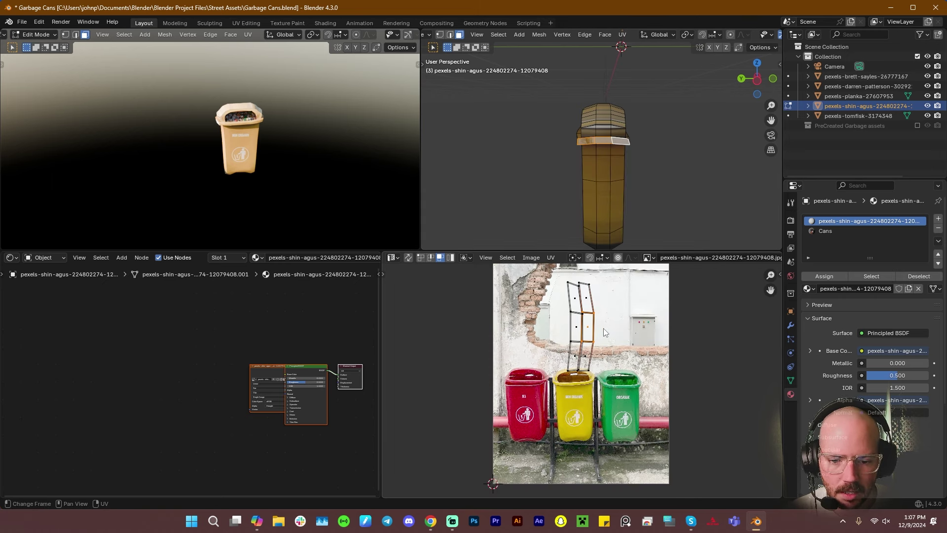
pyautogui.press('a')
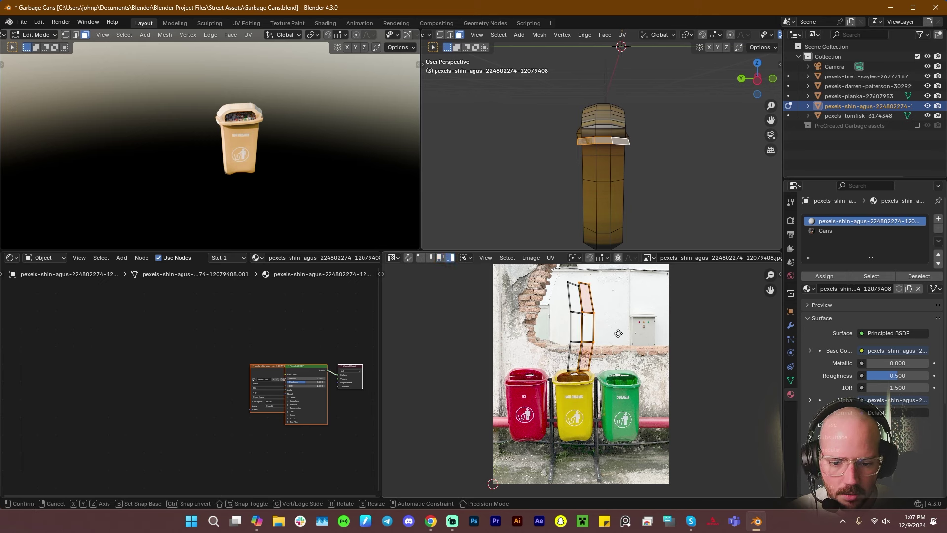
pyautogui.press('g')
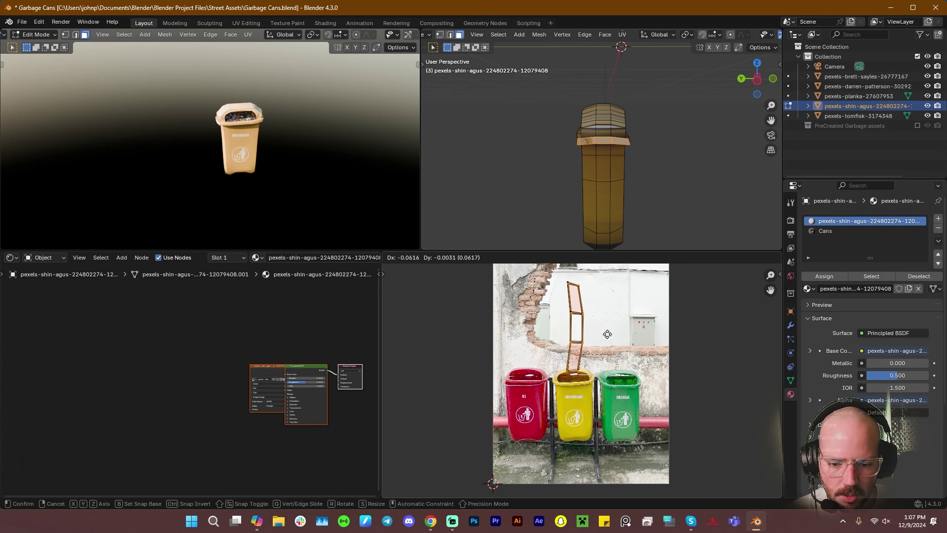
pyautogui.click(608, 333)
# Scale both overlapping side rim UV strips down, rotate them to lie lengthwise and place them over the yellow bin's rim
pyautogui.moveTo(553, 287); pyautogui.dragTo(596, 339)
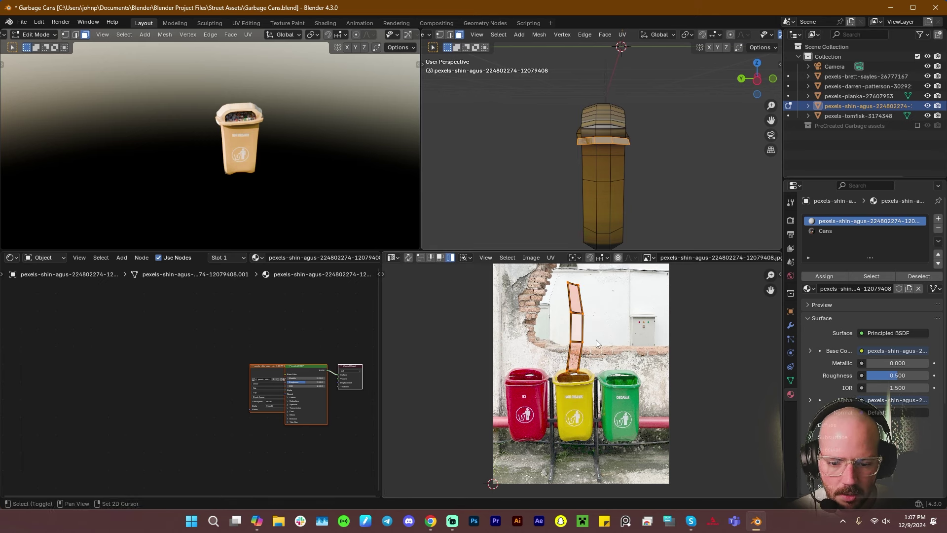
pyautogui.press('s')
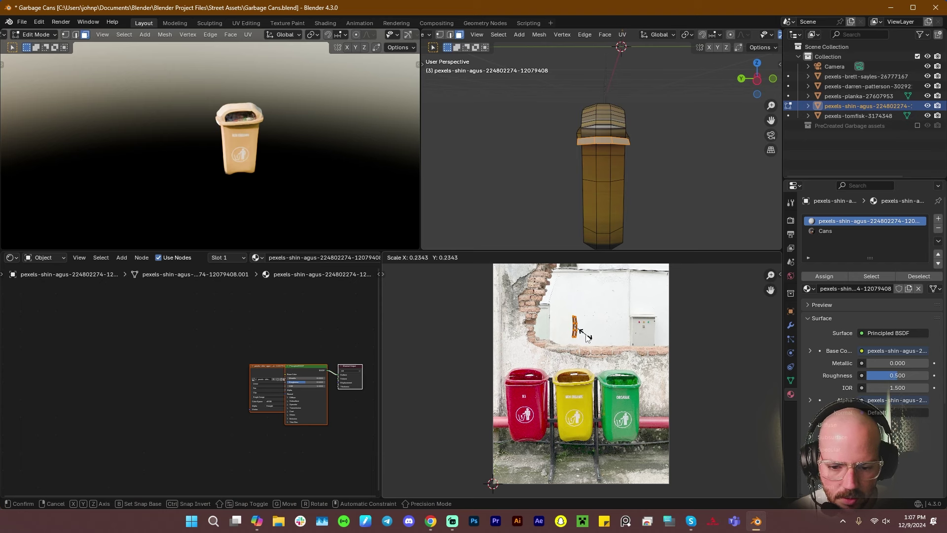
pyautogui.click(586, 337)
pyautogui.press('g')
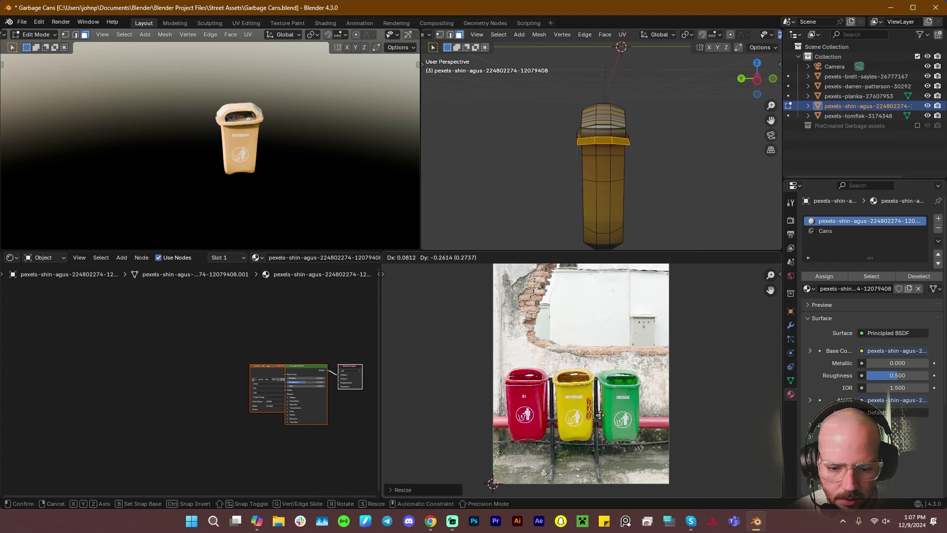
pyautogui.press('r')
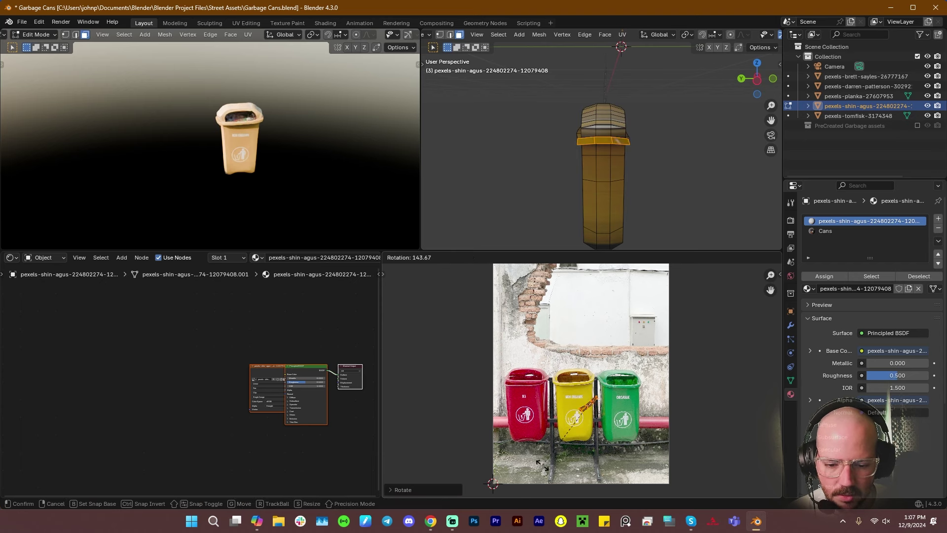
pyautogui.press('Return')
pyautogui.scroll(10, 580, 393)
pyautogui.press('g')
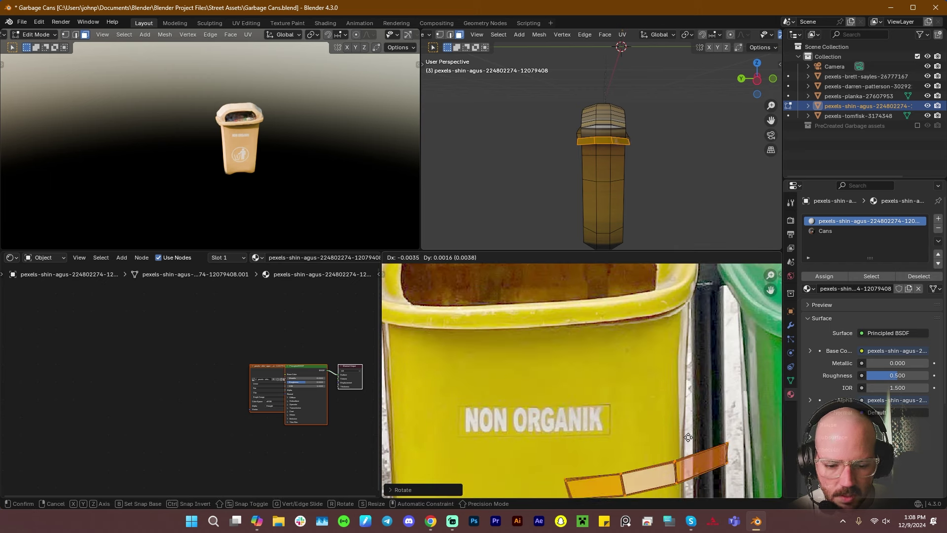
pyautogui.click(660, 353)
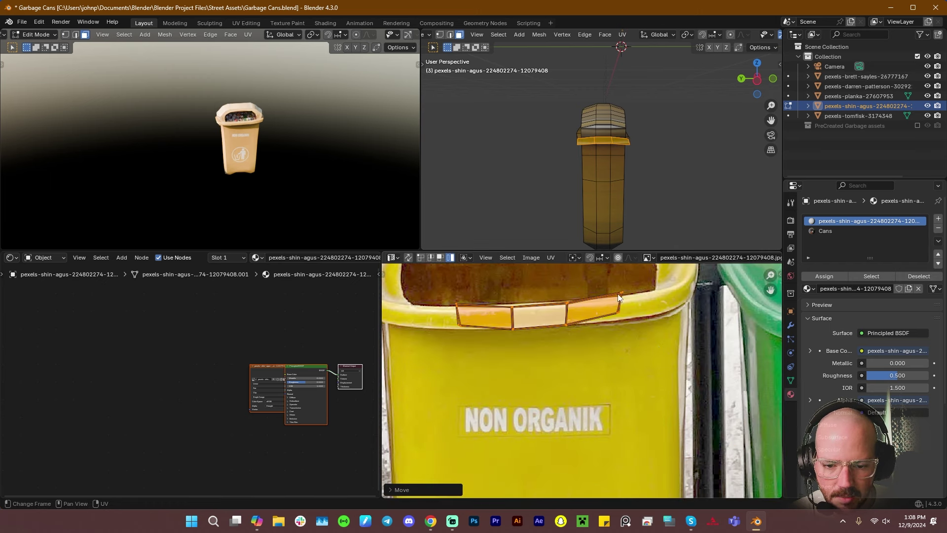
# Move the right-end and left-end vertices of the side rim UV strip down to follow the rim's edge
pyautogui.moveTo(626, 316); pyautogui.dragTo(626, 316)
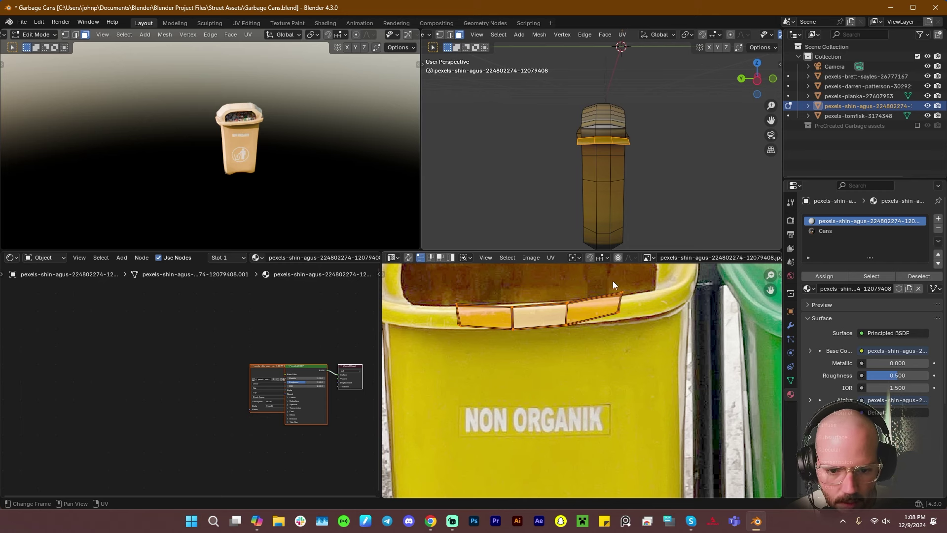
pyautogui.moveTo(613, 280); pyautogui.dragTo(632, 332)
pyautogui.press('g')
pyautogui.click(632, 338)
pyautogui.moveTo(444, 292); pyautogui.dragTo(466, 330)
pyautogui.press('g')
pyautogui.click(467, 336)
# Select both end edges of the side rim UV strip and lower them along Y
pyautogui.moveTo(623, 290); pyautogui.dragTo(597, 344)
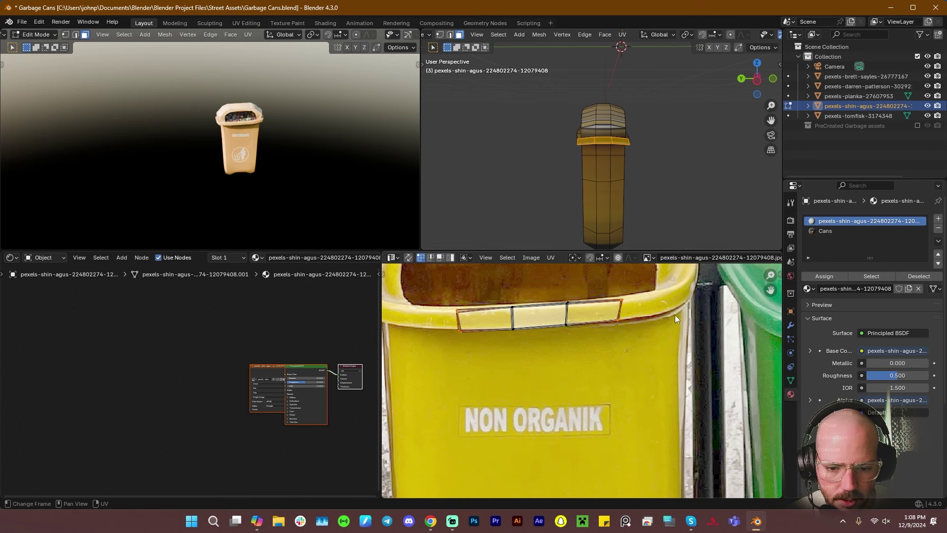
pyautogui.press('s')
pyautogui.press('g')
pyautogui.press('y')
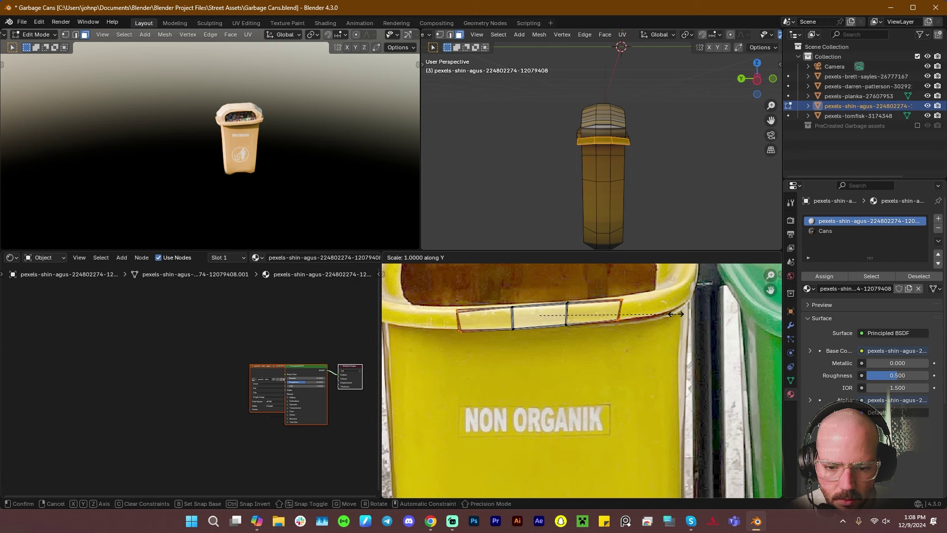
pyautogui.click(634, 336)
# Flatten the whole side rim UV strip along Y, rotate it 180 degrees and reposition it on the yellow rim
pyautogui.press('a')
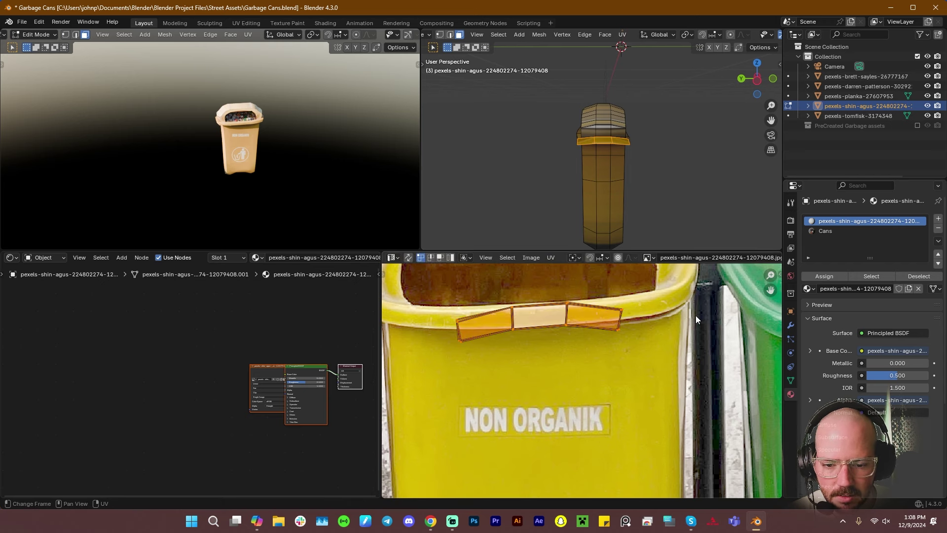
pyautogui.press('s')
pyautogui.press('y')
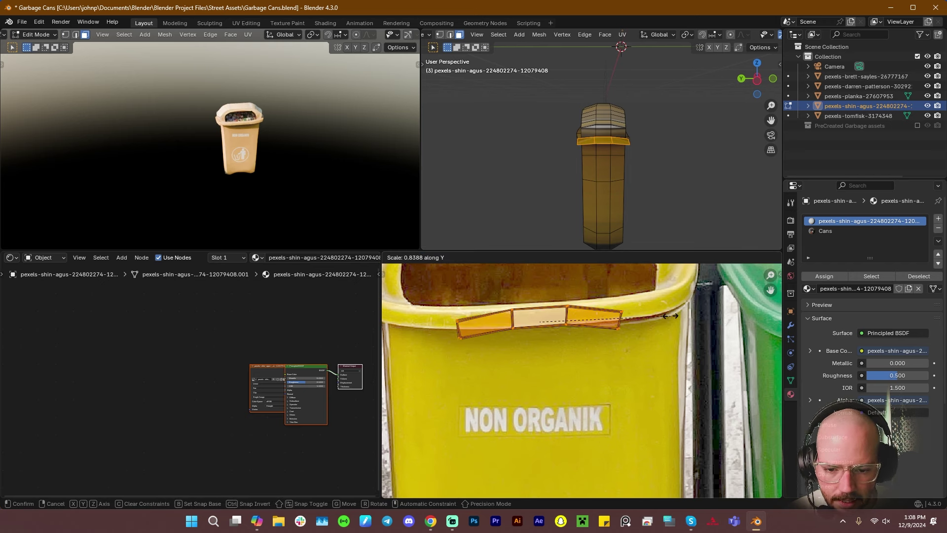
pyautogui.click(677, 338)
pyautogui.write('r')
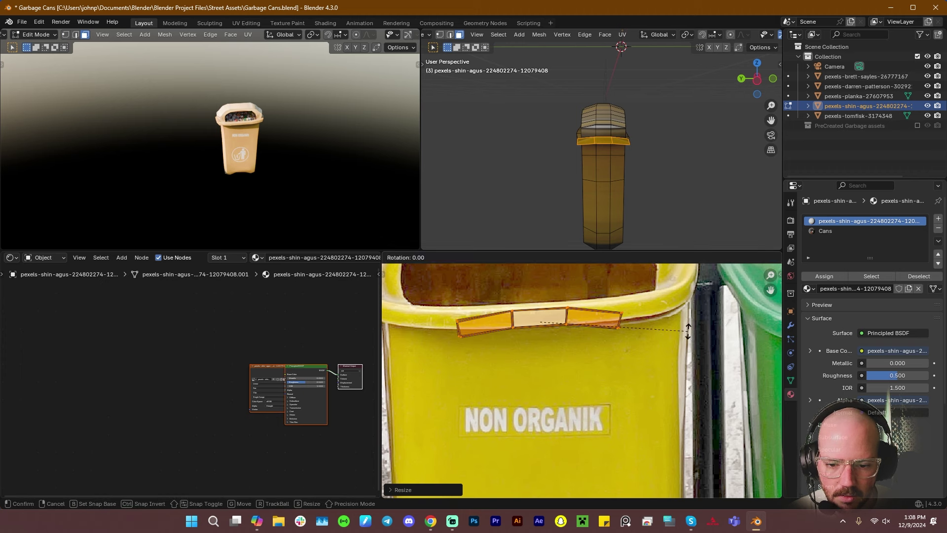
pyautogui.write('180')
pyautogui.click(535, 374)
pyautogui.press('g')
pyautogui.click(571, 389)
# Stretch the end vertices of the side rim UV strip outward along the yellow rim, and check the textured bin in object mode
pyautogui.moveTo(608, 292); pyautogui.dragTo(637, 329)
pyautogui.press('g')
pyautogui.click(638, 333)
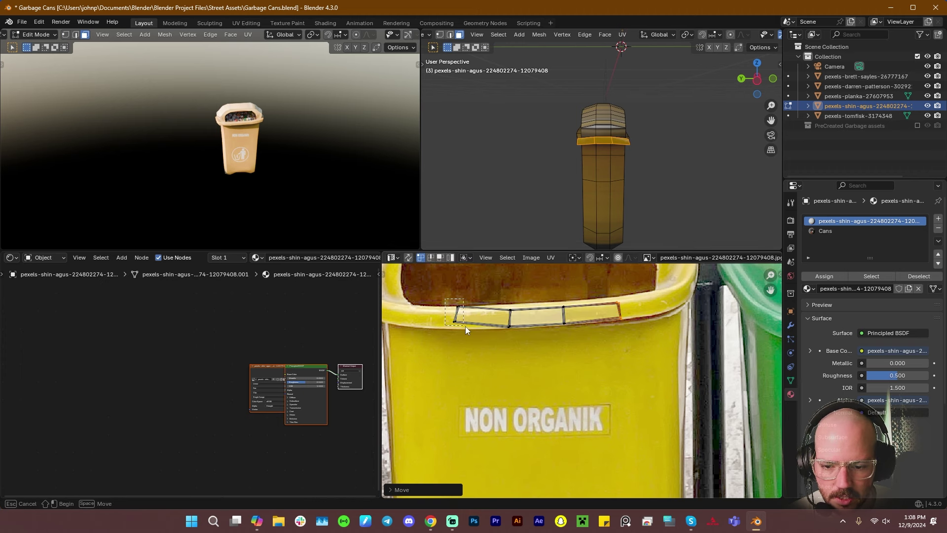
pyautogui.moveTo(465, 326); pyautogui.dragTo(466, 327)
pyautogui.press('g')
pyautogui.click(451, 336)
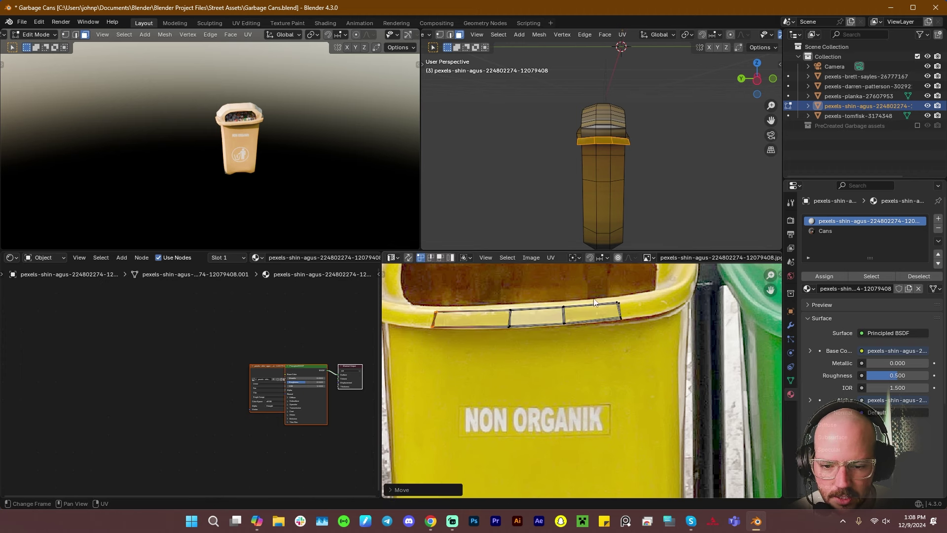
pyautogui.moveTo(609, 293); pyautogui.dragTo(635, 328)
pyautogui.press('g')
pyautogui.click(645, 327)
pyautogui.scroll(4, 582, 148)
pyautogui.moveTo(555, 146); pyautogui.dragTo(598, 139, button='middle')
pyautogui.press('Tab')
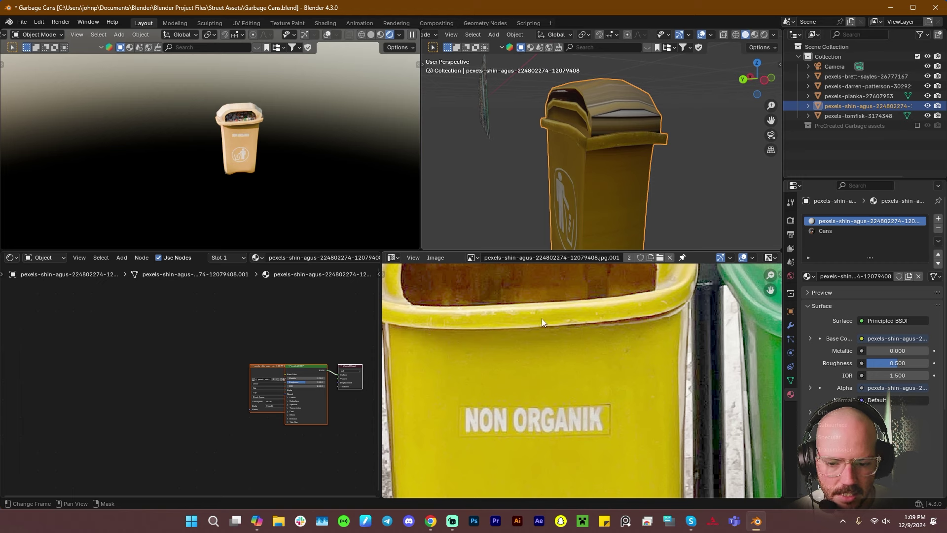
# In edit mode, select the vertical face loops on the bin's narrow side, including the ones that run over the lid
pyautogui.moveTo(618, 75); pyautogui.dragTo(604, 141, button='middle')
pyautogui.press('Tab')
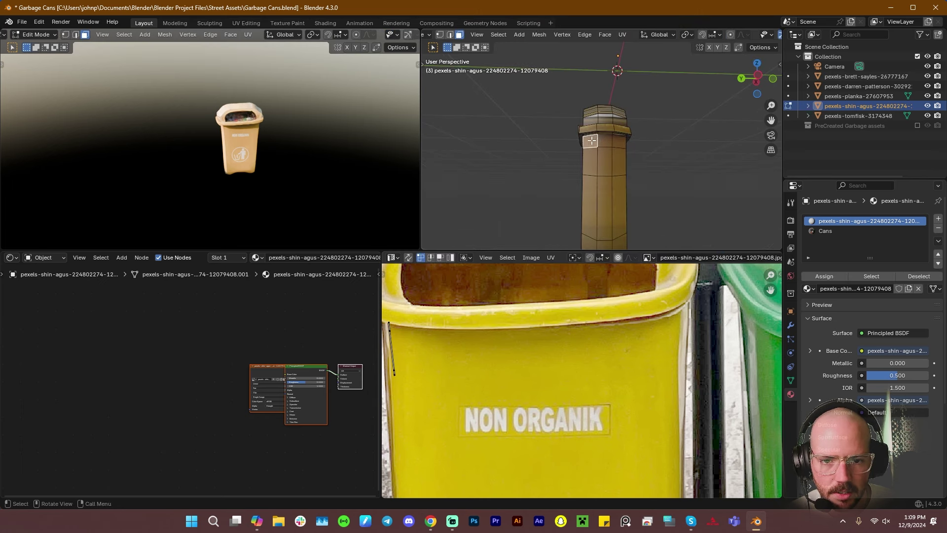
pyautogui.keyDown('alt'); pyautogui.click(591, 145); pyautogui.keyUp('alt')
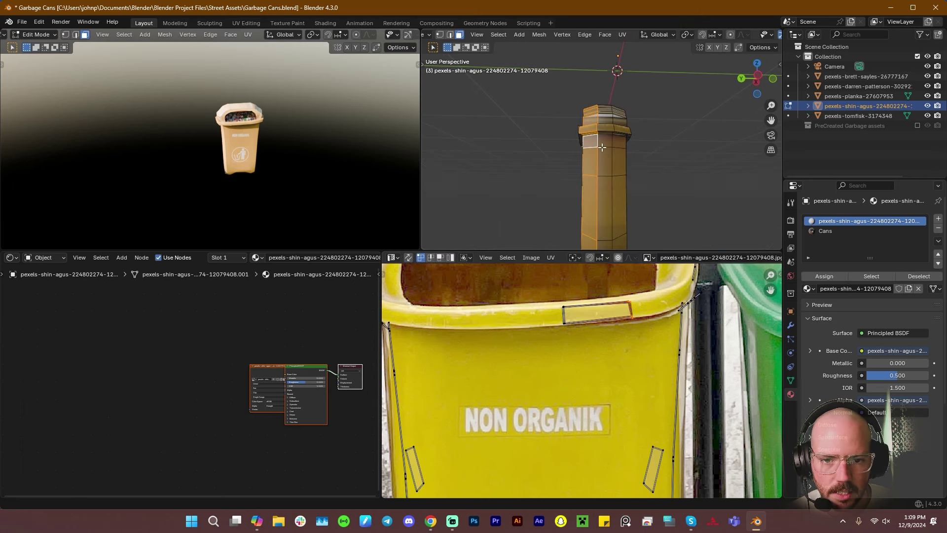
pyautogui.keyDown('alt'); pyautogui.keyDown('shift'); pyautogui.click(613, 147); pyautogui.keyUp('shift'); pyautogui.keyUp('alt')
pyautogui.keyDown('alt'); pyautogui.keyDown('shift'); pyautogui.click(620, 148); pyautogui.keyUp('shift'); pyautogui.keyUp('alt')
pyautogui.moveTo(671, 155); pyautogui.dragTo(623, 154, button='middle')
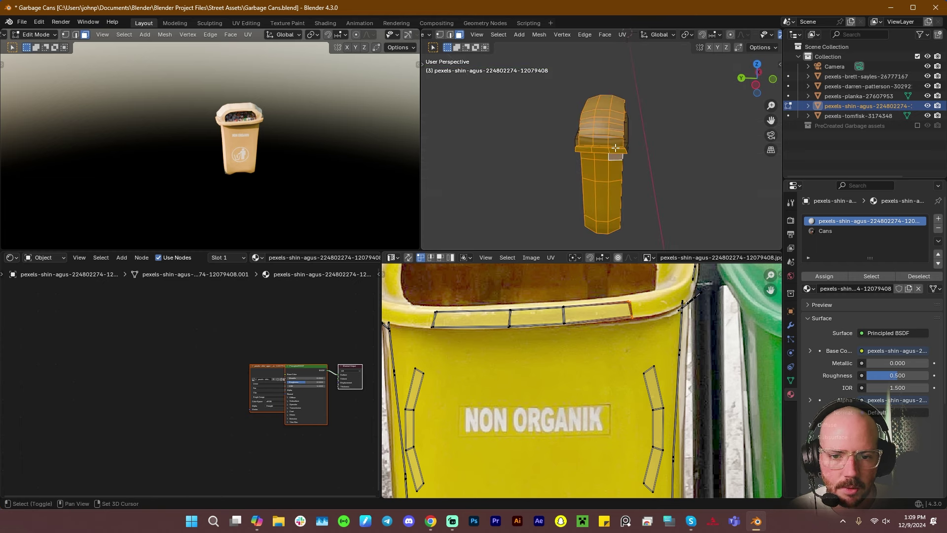
# Deselect the rim faces on all sides so only the bin's side and lid loops stay selected
pyautogui.keyDown('shift'); pyautogui.click(616, 150); pyautogui.keyUp('shift')
pyautogui.keyDown('shift'); pyautogui.click(591, 149); pyautogui.keyUp('shift')
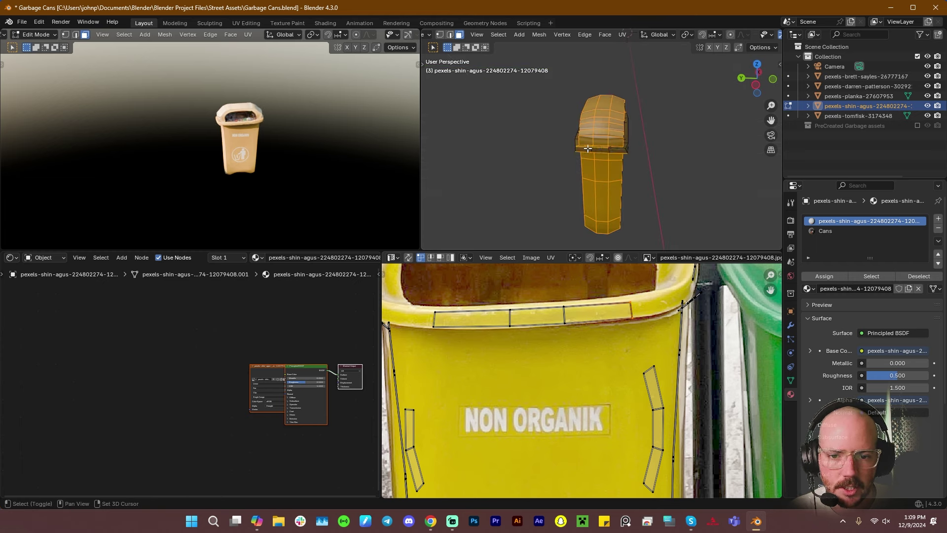
pyautogui.moveTo(592, 149); pyautogui.dragTo(624, 162, button='middle')
pyautogui.press('u')
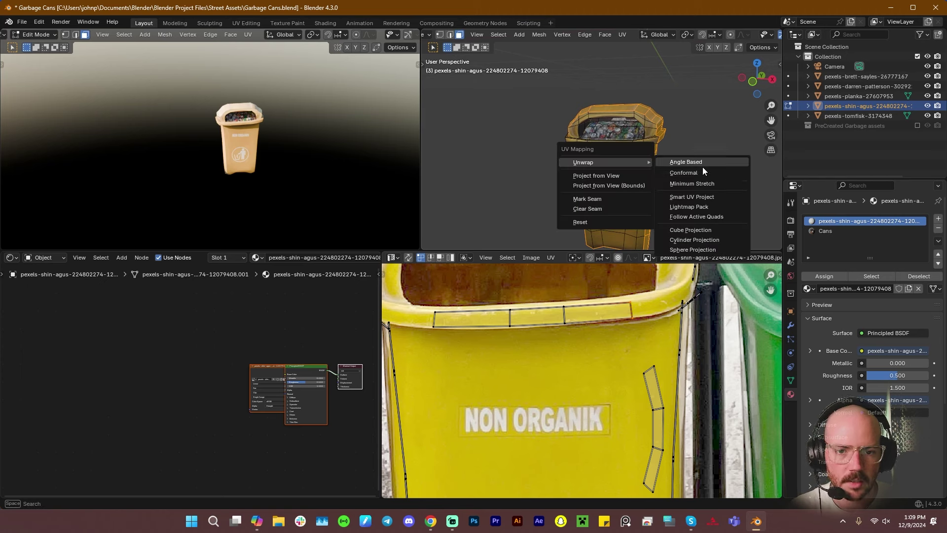
pyautogui.moveTo(663, 140); pyautogui.dragTo(621, 170, button='middle')
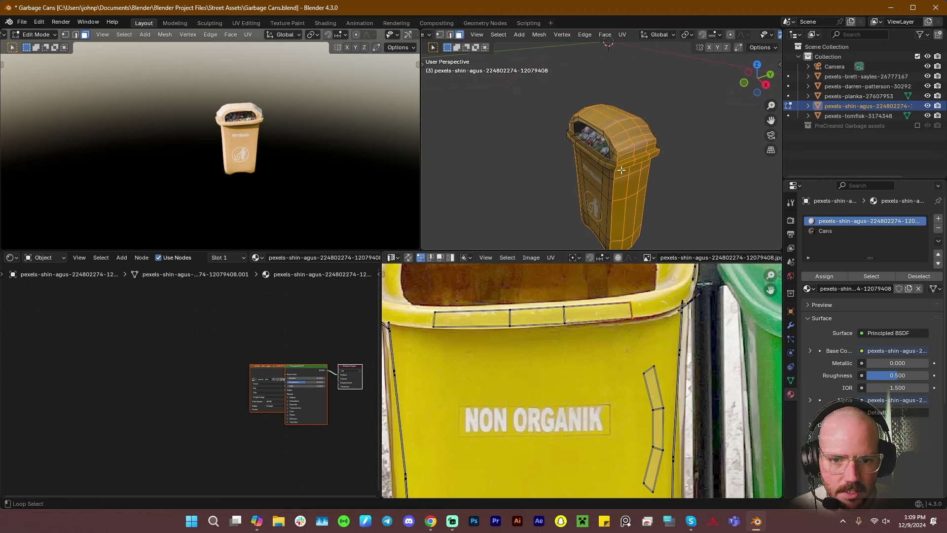
pyautogui.keyDown('alt'); pyautogui.keyDown('shift'); pyautogui.click(616, 169); pyautogui.keyUp('shift'); pyautogui.keyUp('alt')
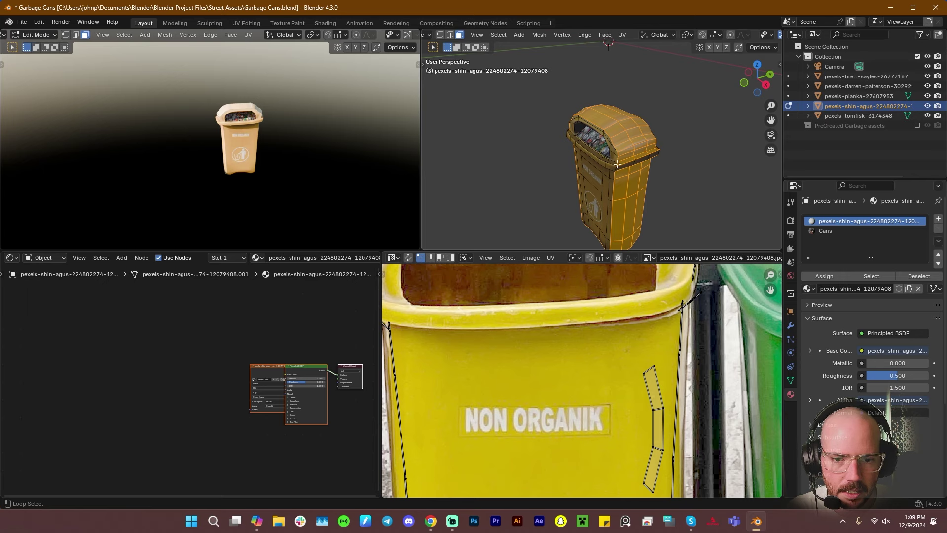
pyautogui.keyDown('alt'); pyautogui.keyDown('shift'); pyautogui.click(617, 163); pyautogui.keyUp('shift'); pyautogui.keyUp('alt')
pyautogui.moveTo(617, 163); pyautogui.dragTo(636, 170, button='middle')
# Unwrap the selected side and lid faces with Cube Projection, then shrink their UVs and move them onto the yellow bin
pyautogui.press('u')
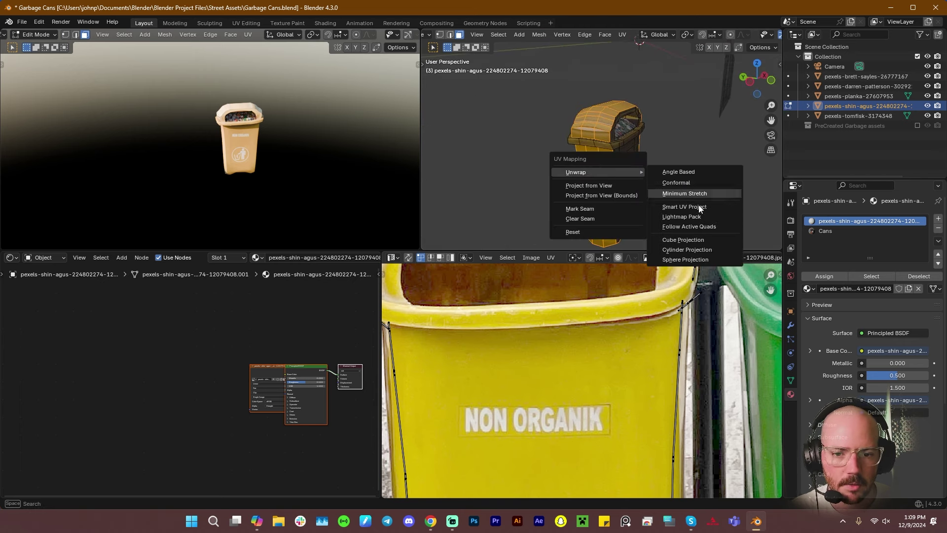
pyautogui.click(683, 239)
pyautogui.scroll(-6, 614, 361)
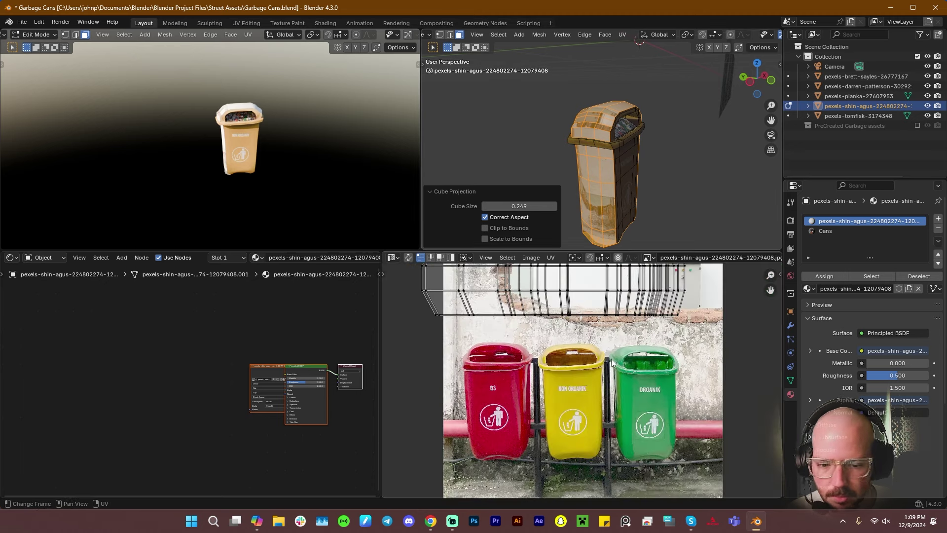
pyautogui.scroll(3, 614, 361)
pyautogui.press('s')
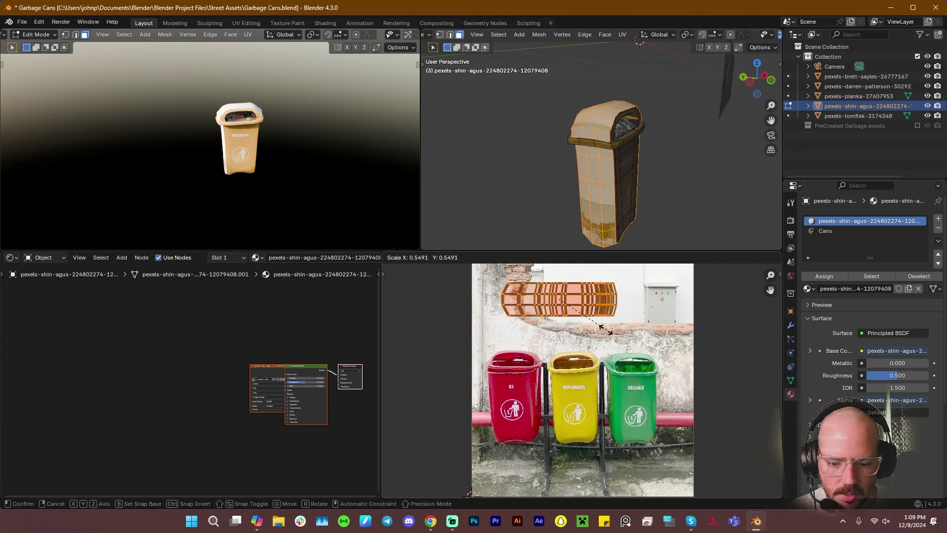
pyautogui.click(572, 323)
pyautogui.press('g')
pyautogui.click(590, 423)
# Shrink the side and lid UVs further, place them on the yellow bin's upper front, and check the result in object mode
pyautogui.press('s')
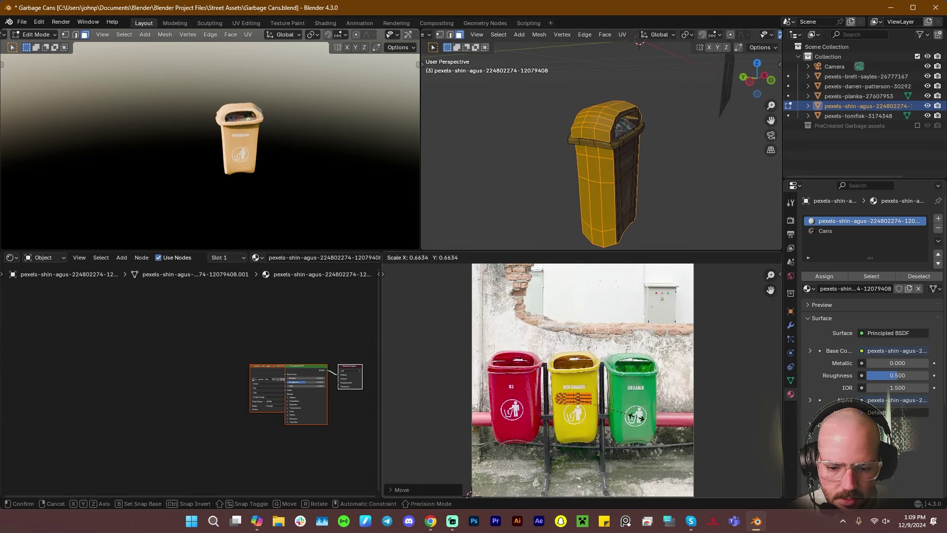
pyautogui.press('g')
pyautogui.click(614, 410)
pyautogui.press('s')
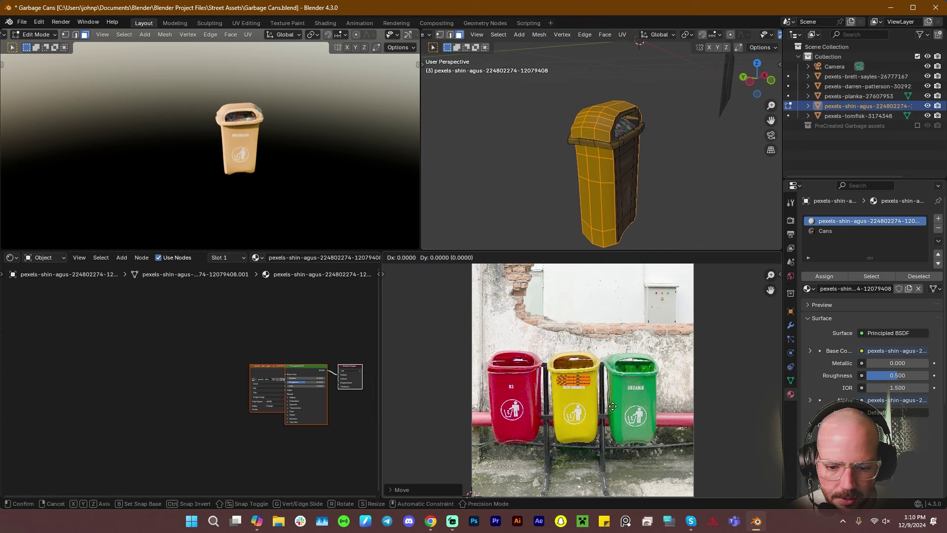
pyautogui.click(602, 405)
pyautogui.press('Tab')
pyautogui.moveTo(701, 163); pyautogui.dragTo(611, 115, button='middle')
pyautogui.moveTo(669, 143); pyautogui.dragTo(653, 275, button='middle')
# Select the face loop along the rim's underside and unwrap it with Cube Projection
pyautogui.press('Tab')
pyautogui.keyDown('alt'); pyautogui.click(640, 105); pyautogui.keyUp('alt')
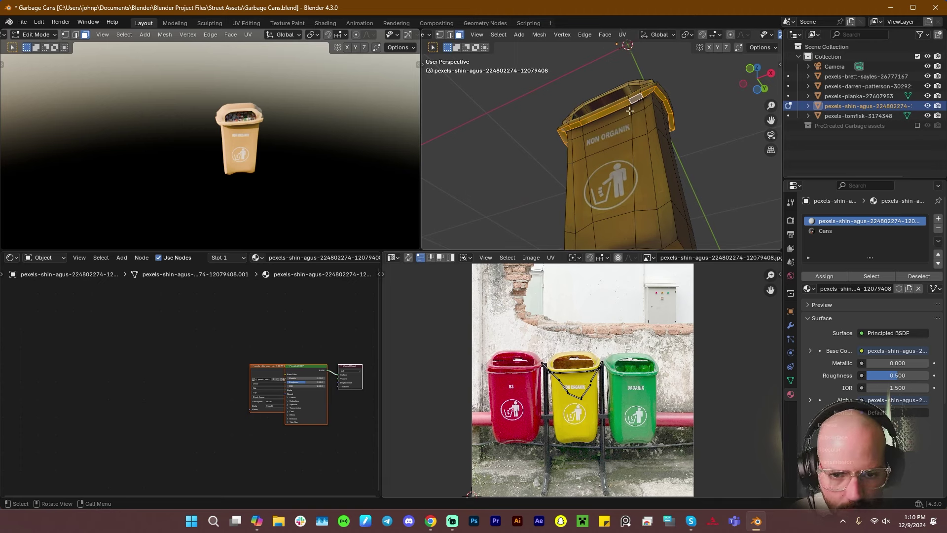
pyautogui.press('u')
pyautogui.moveTo(664, 143)
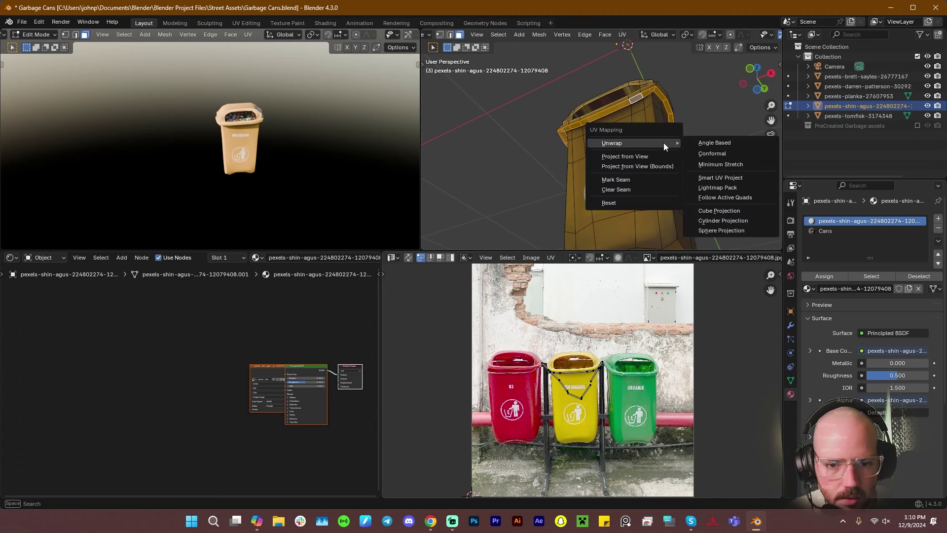
pyautogui.click(734, 212)
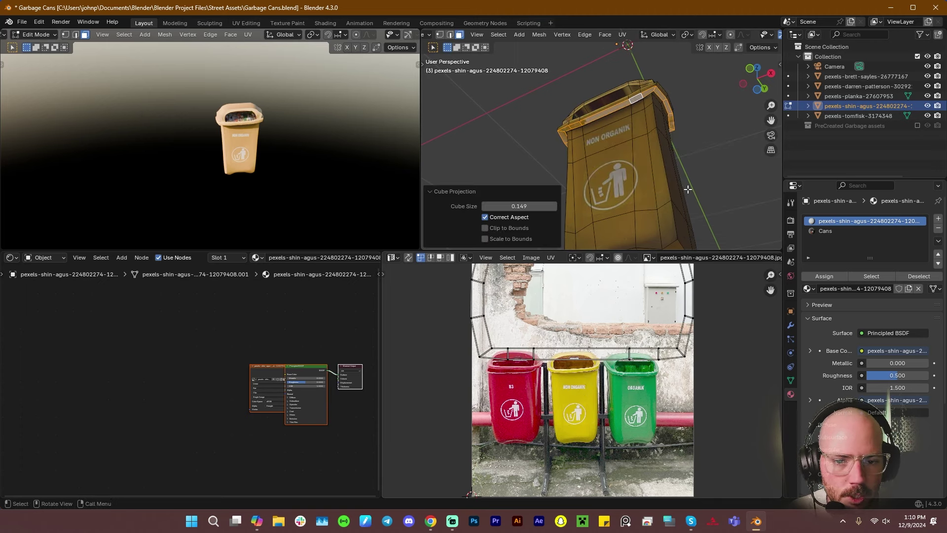
# Shrink the rim-underside UVs and move them around the NON ORGANIK label on the yellow bin, then inspect the model in object mode
pyautogui.press('s')
pyautogui.click(577, 347)
pyautogui.press('g')
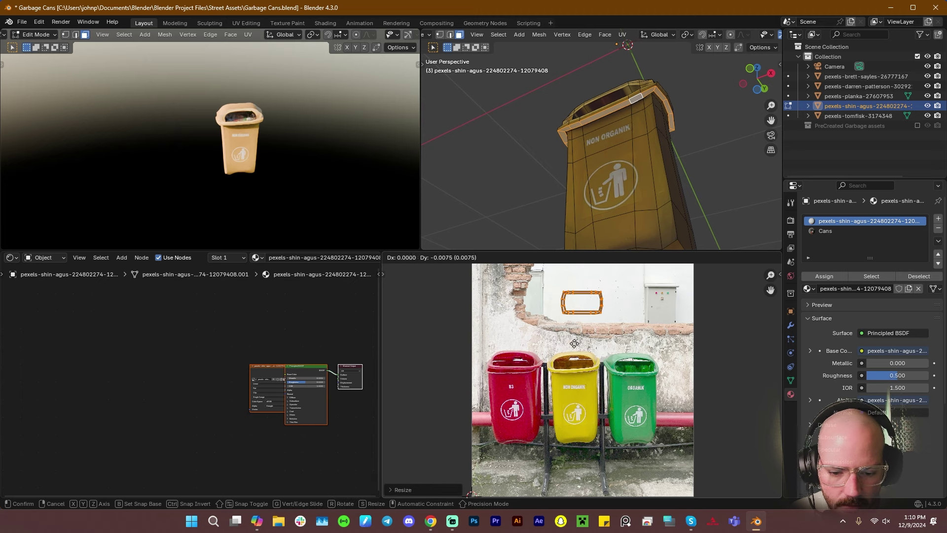
pyautogui.click(568, 417)
pyautogui.press('Tab')
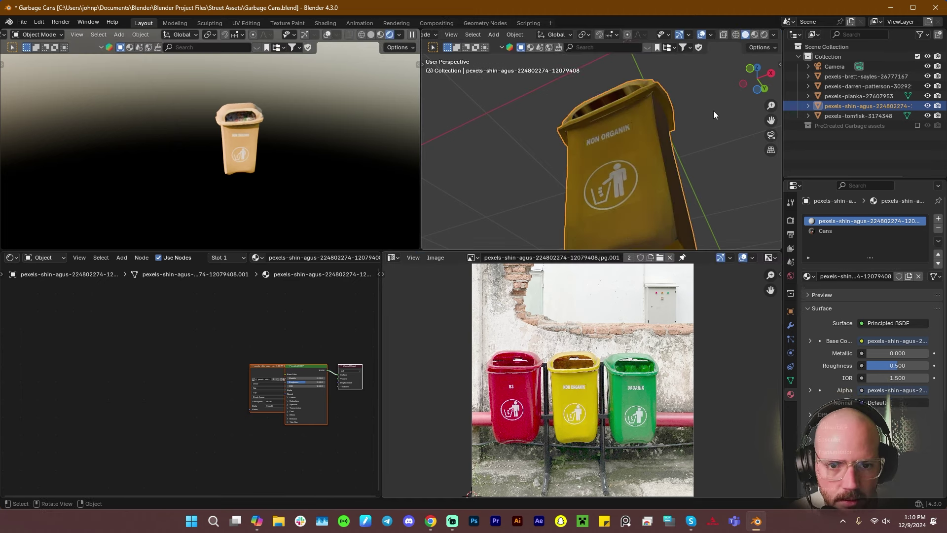
pyautogui.moveTo(713, 110); pyautogui.dragTo(639, 165, button='middle')
pyautogui.moveTo(589, 126); pyautogui.dragTo(708, 163, button='middle')
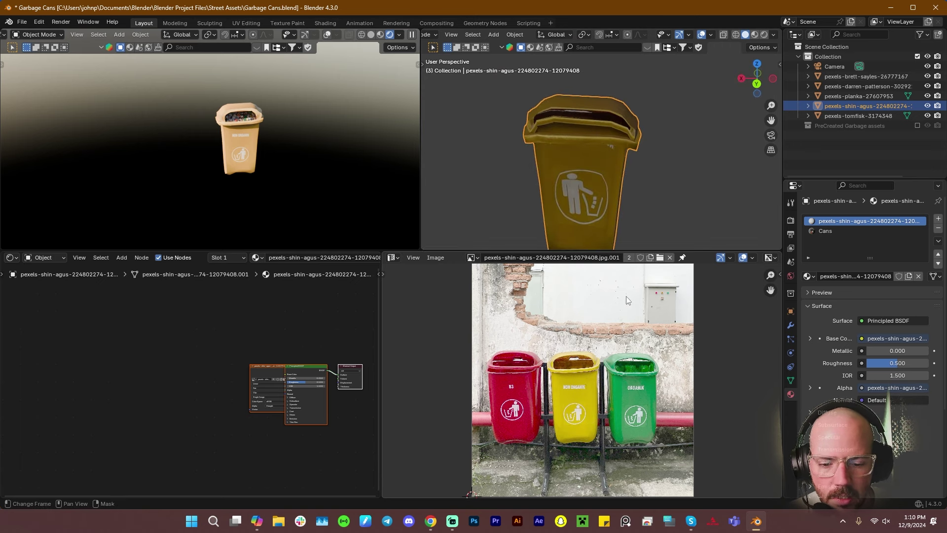
# In edit mode, select the face region across the lid's back panel up to its far corner using filled shortest paths
pyautogui.press('Tab')
pyautogui.moveTo(599, 171); pyautogui.dragTo(617, 132, button='middle')
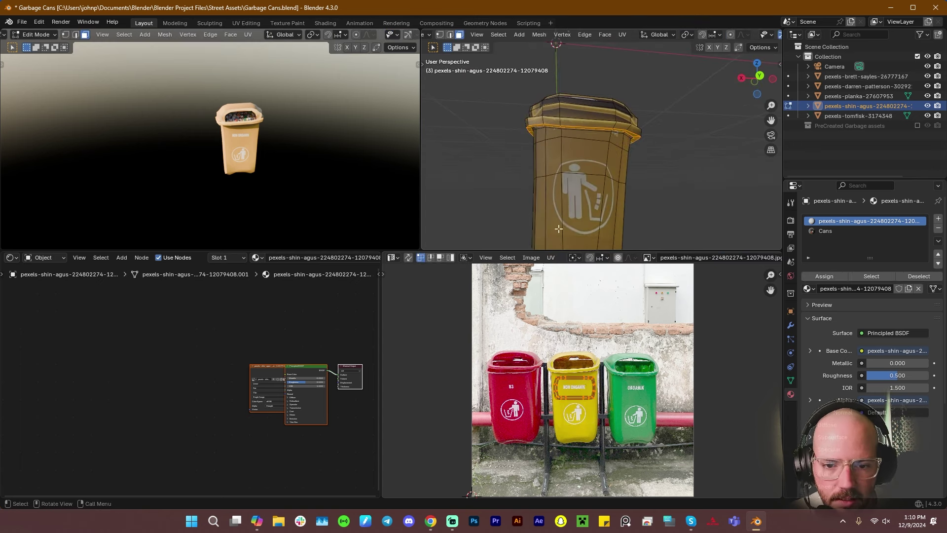
pyautogui.scroll(-3, 607, 199)
pyautogui.moveTo(606, 198); pyautogui.dragTo(591, 127, button='middle')
pyautogui.scroll(3, 566, 120)
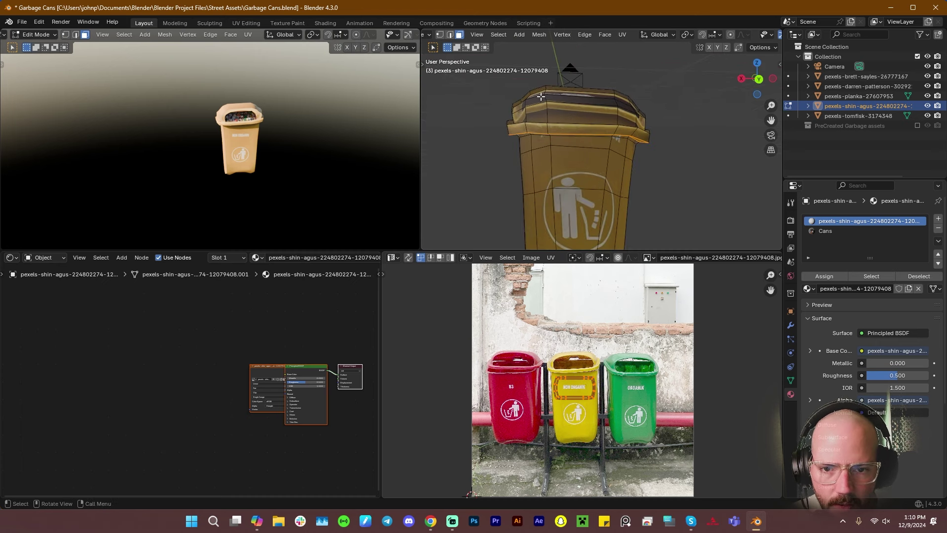
pyautogui.click(541, 93)
pyautogui.keyDown('ctrl'); pyautogui.keyDown('shift'); pyautogui.click(613, 108); pyautogui.keyUp('shift'); pyautogui.keyUp('ctrl')
pyautogui.moveTo(612, 108); pyautogui.dragTo(632, 128, button='middle')
pyautogui.keyDown('ctrl'); pyautogui.keyDown('shift'); pyautogui.click(632, 125); pyautogui.keyUp('shift'); pyautogui.keyUp('ctrl')
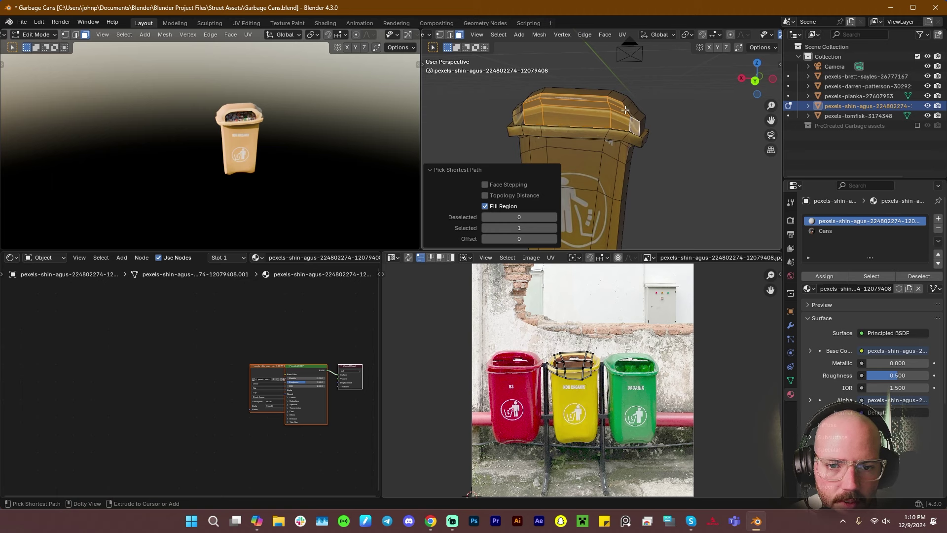
# Add the remaining corner face to the lid's back panel selection, drop the stray lid face, and unwrap with Cube Projection
pyautogui.moveTo(520, 110); pyautogui.dragTo(568, 123, button='middle')
pyautogui.scroll(2, 535, 115)
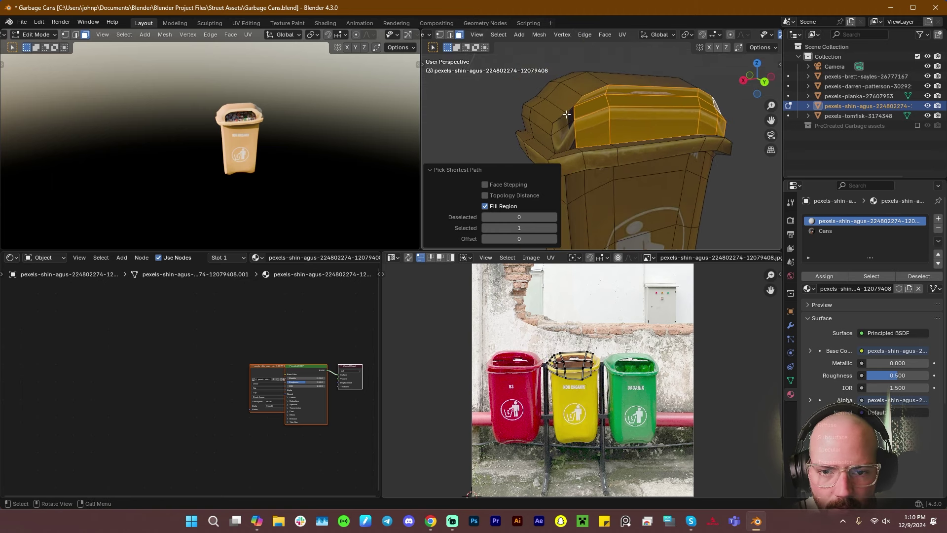
pyautogui.keyDown('shift'); pyautogui.click(565, 112); pyautogui.keyUp('shift')
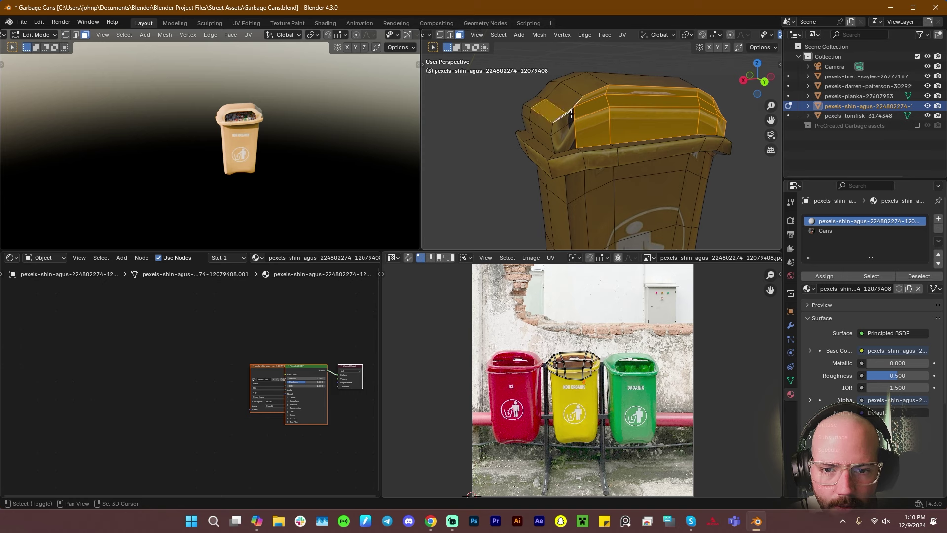
pyautogui.moveTo(567, 113); pyautogui.dragTo(604, 127, button='middle')
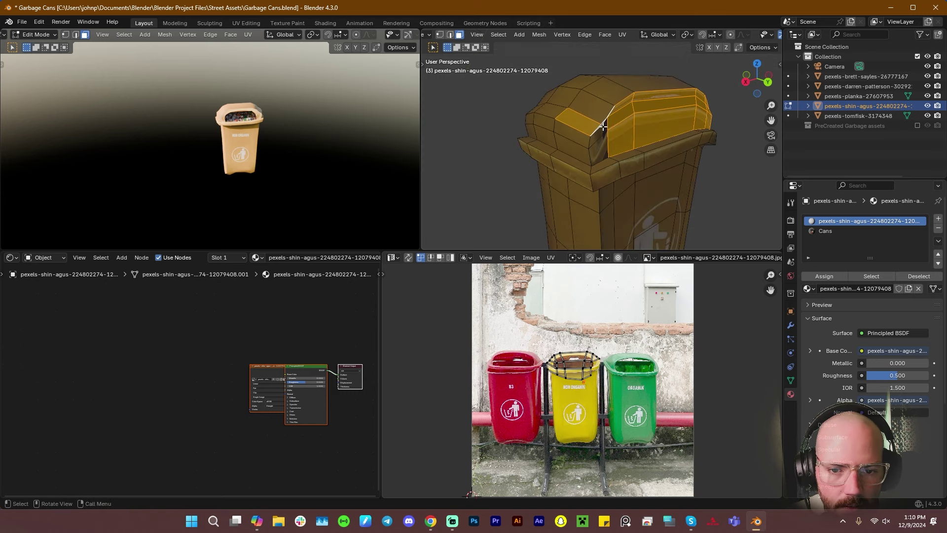
pyautogui.keyDown('shift'); pyautogui.click(586, 122); pyautogui.keyUp('shift')
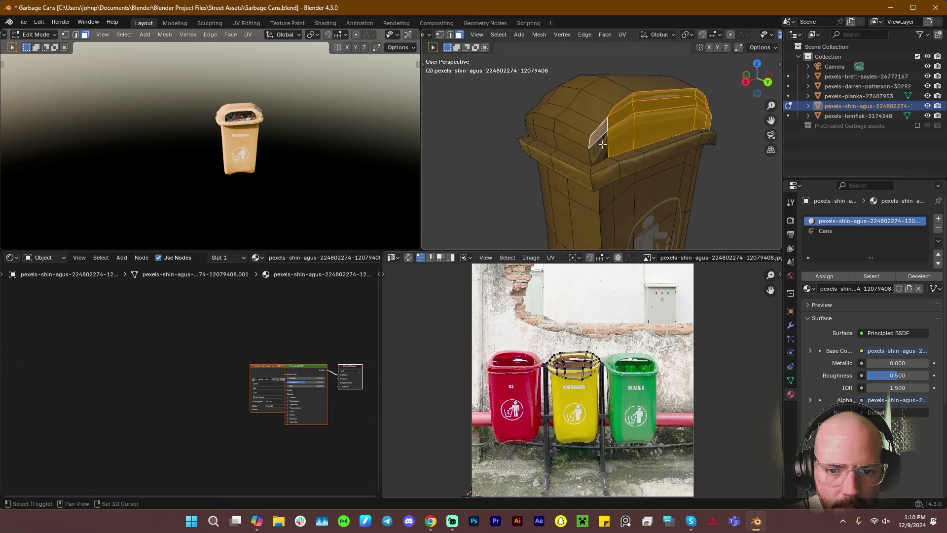
pyautogui.moveTo(666, 163); pyautogui.dragTo(632, 143, button='middle')
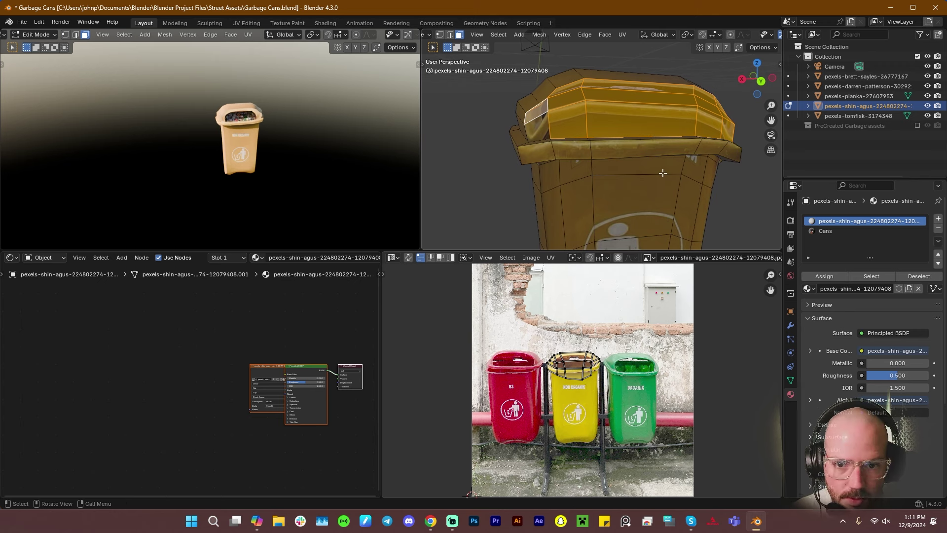
pyautogui.press('u')
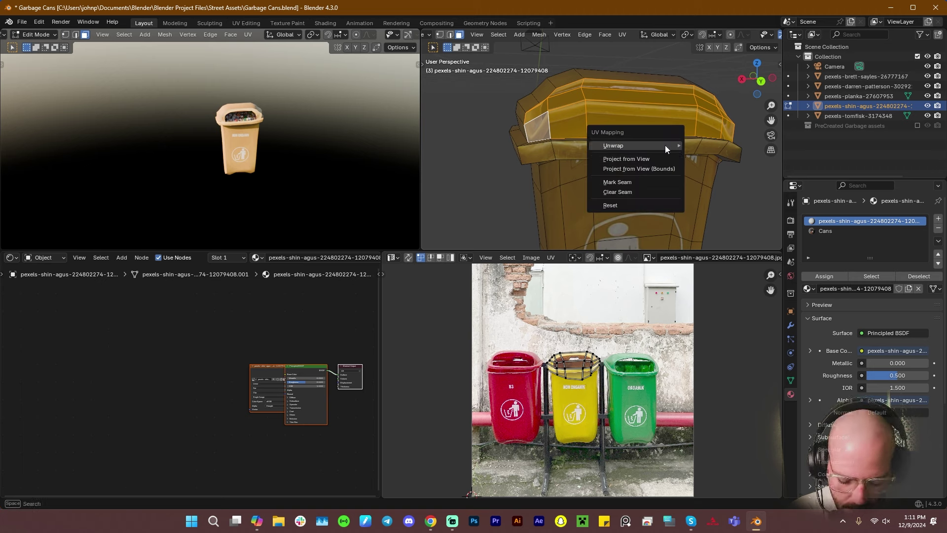
pyautogui.moveTo(662, 144)
pyautogui.click(721, 213)
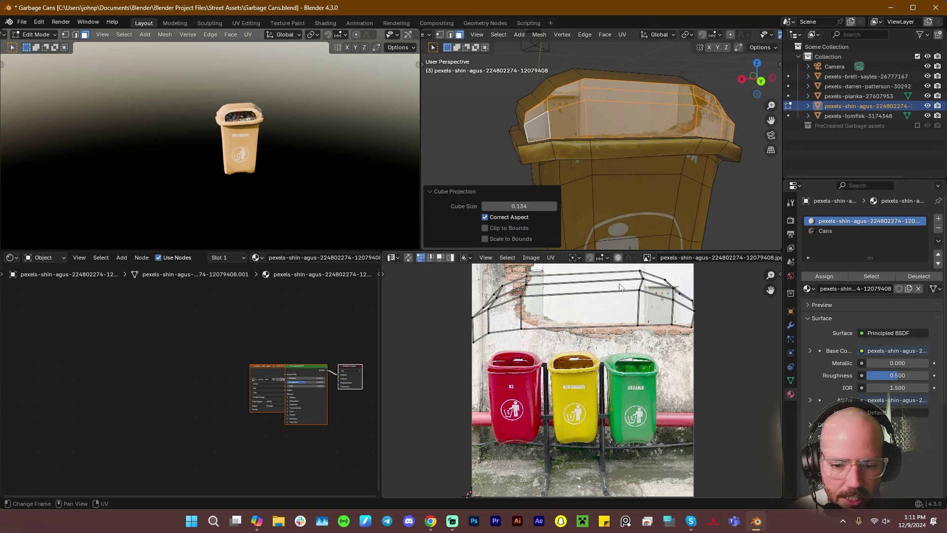
# Raise the upper corner vertex of the lid's back panel about 0.0137 m along Z, nudge it further, and check in object mode
pyautogui.moveTo(608, 117); pyautogui.dragTo(671, 165, button='middle')
pyautogui.press('1')
pyautogui.press('g')
pyautogui.press('z')
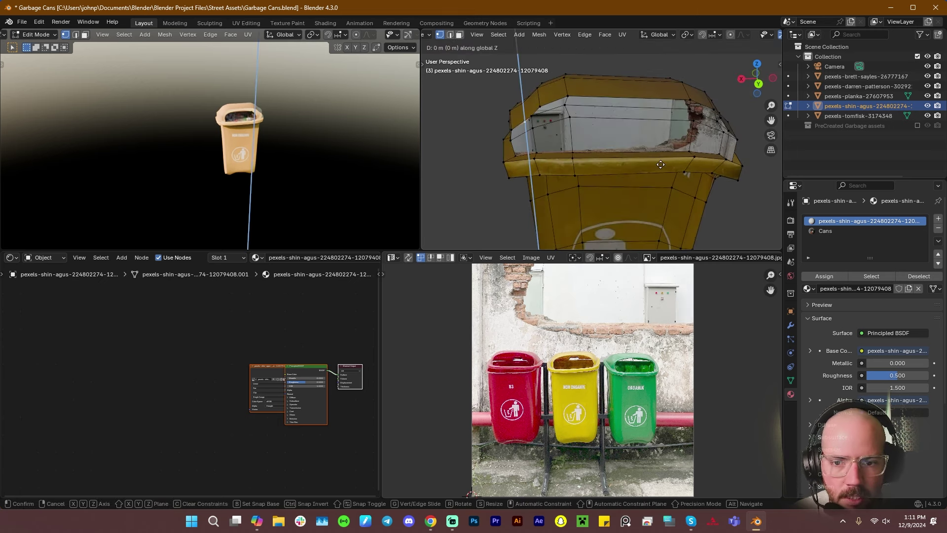
pyautogui.click(657, 157)
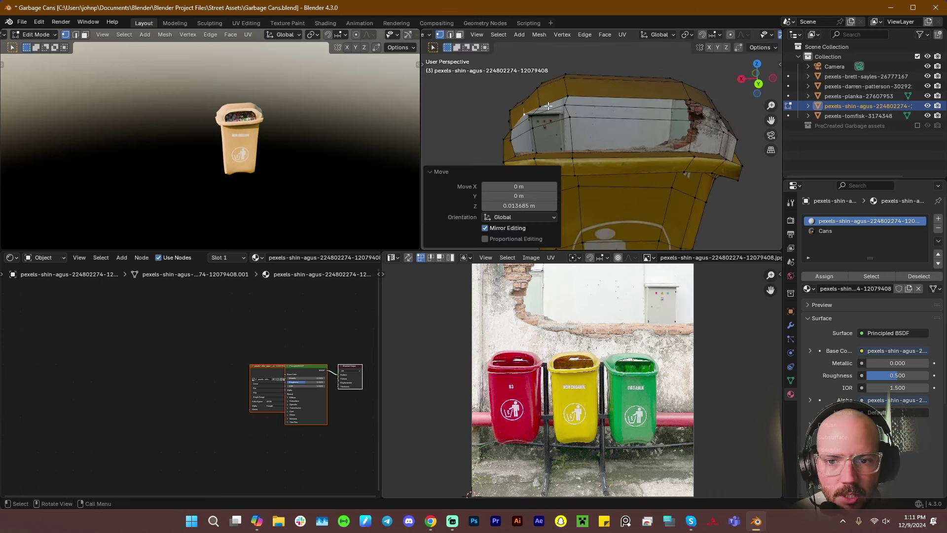
pyautogui.click(567, 94)
pyautogui.press('g')
pyautogui.click(602, 143)
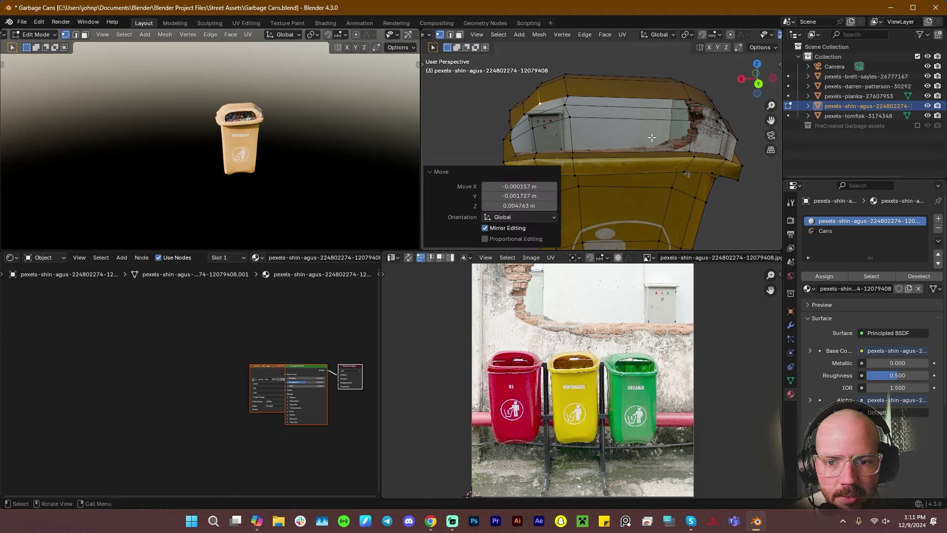
pyautogui.moveTo(603, 144); pyautogui.dragTo(606, 140, button='middle')
pyautogui.press('Tab')
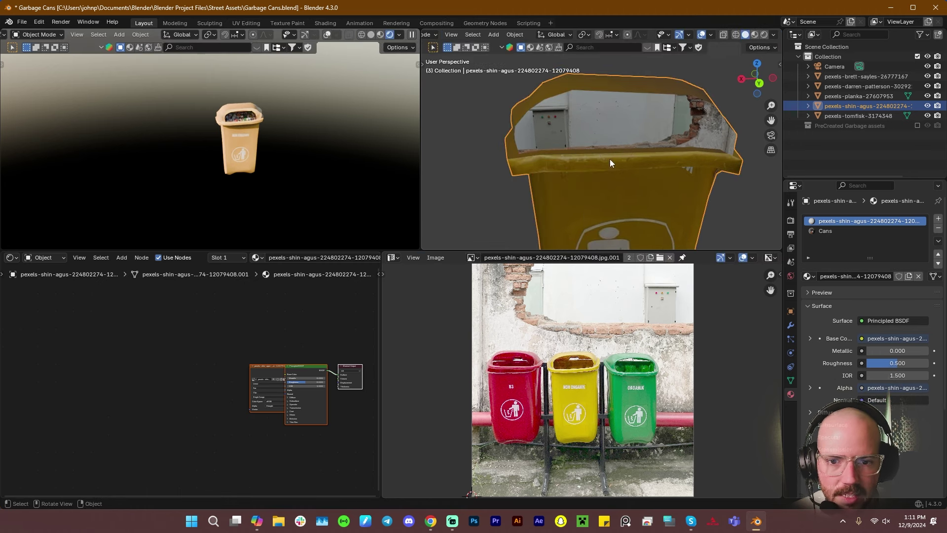
# Return to edit mode and reselect all faces of the lid's back panel in face mode with filled shortest paths
pyautogui.press('Tab')
pyautogui.click(583, 147)
pyautogui.press('3')
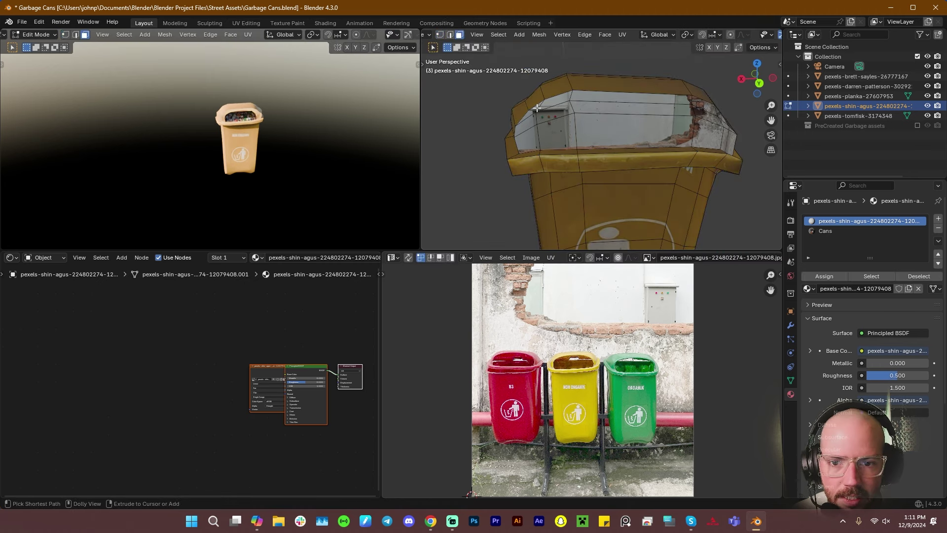
pyautogui.keyDown('ctrl'); pyautogui.keyDown('shift'); pyautogui.click(597, 124); pyautogui.keyUp('shift'); pyautogui.keyUp('ctrl')
pyautogui.keyDown('ctrl'); pyautogui.keyDown('shift'); pyautogui.click(734, 146); pyautogui.keyUp('shift'); pyautogui.keyUp('ctrl')
pyautogui.moveTo(713, 143); pyautogui.dragTo(628, 133, button='middle')
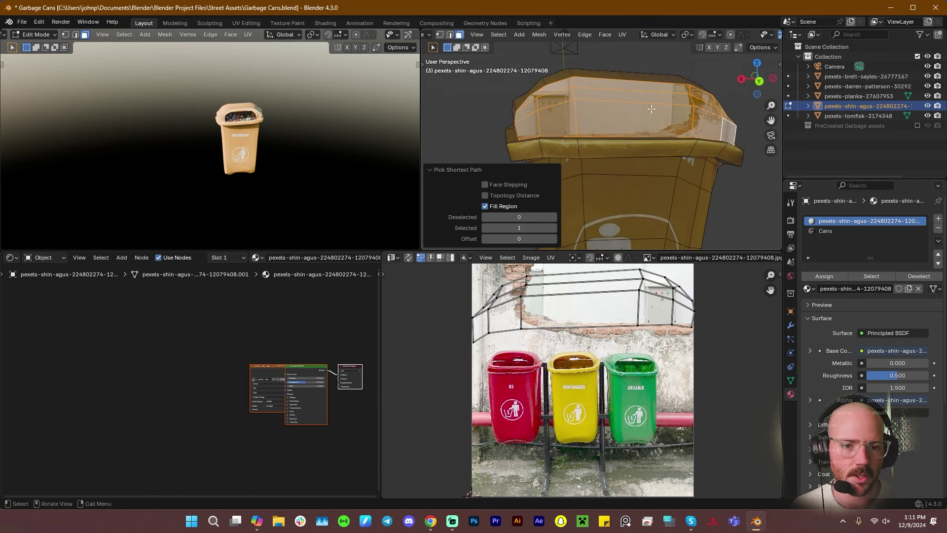
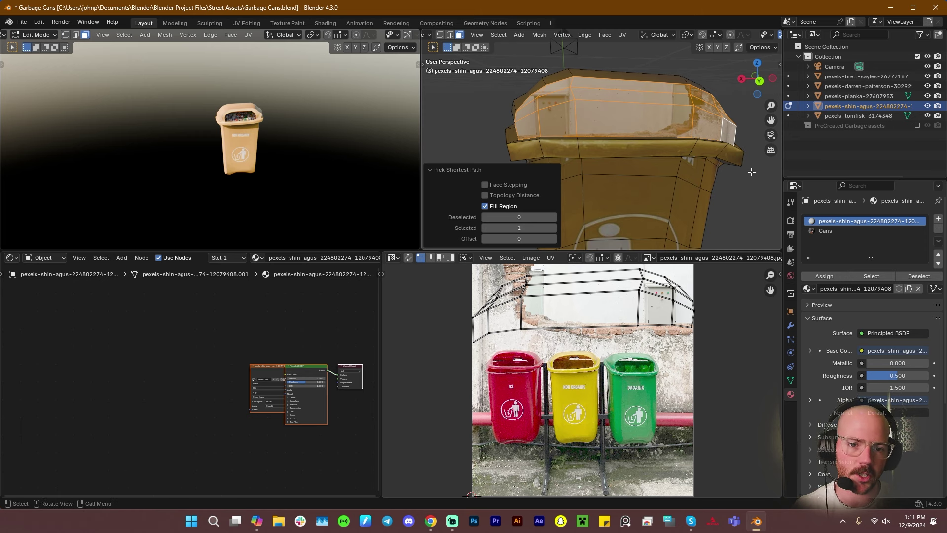
# Select all UVs of the lid's back panel, scale them down to a small patch and move them toward the yellow bin
pyautogui.moveTo(670, 220); pyautogui.dragTo(633, 183, button='middle')
pyautogui.scroll(-3, 634, 210)
pyautogui.click(434, 169)
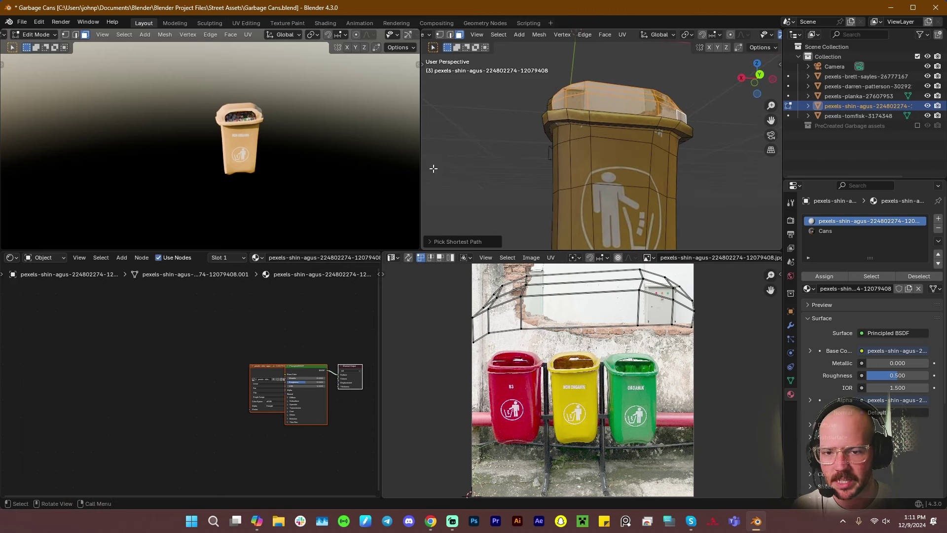
pyautogui.moveTo(709, 189); pyautogui.dragTo(652, 213, button='middle')
pyautogui.press('a')
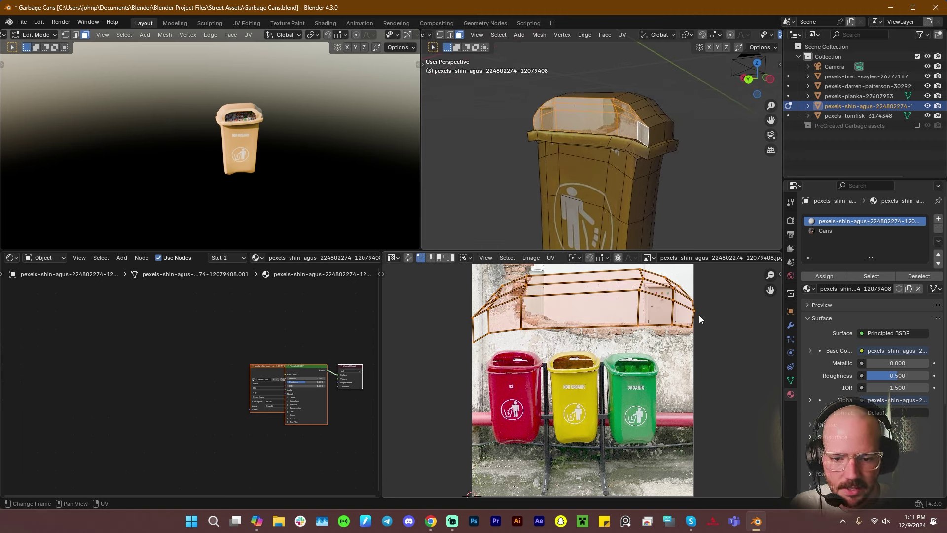
pyautogui.press('s')
pyautogui.click(588, 311)
pyautogui.press('g')
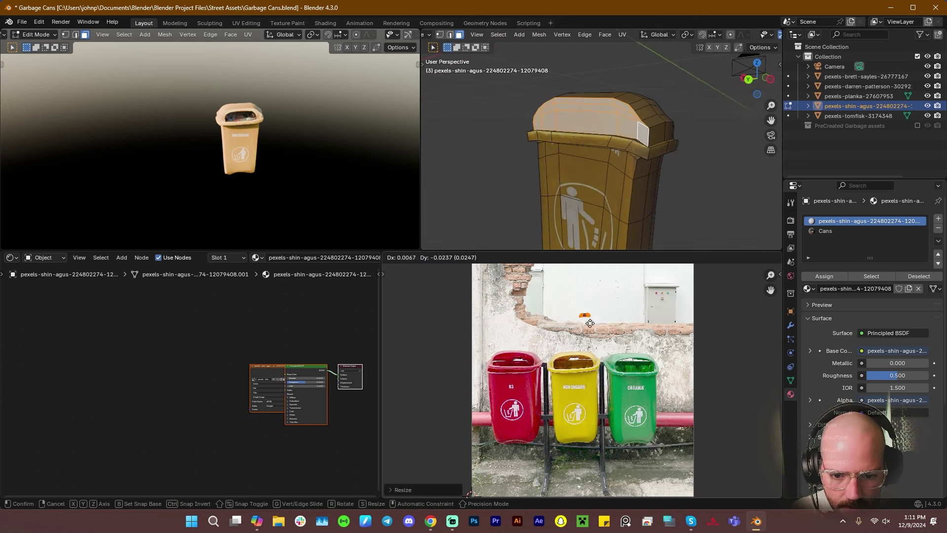
# Move the selected lid faces' UVs onto the yellow can in the photo and rescale them to fit a plain yellow area
pyautogui.click(578, 360)
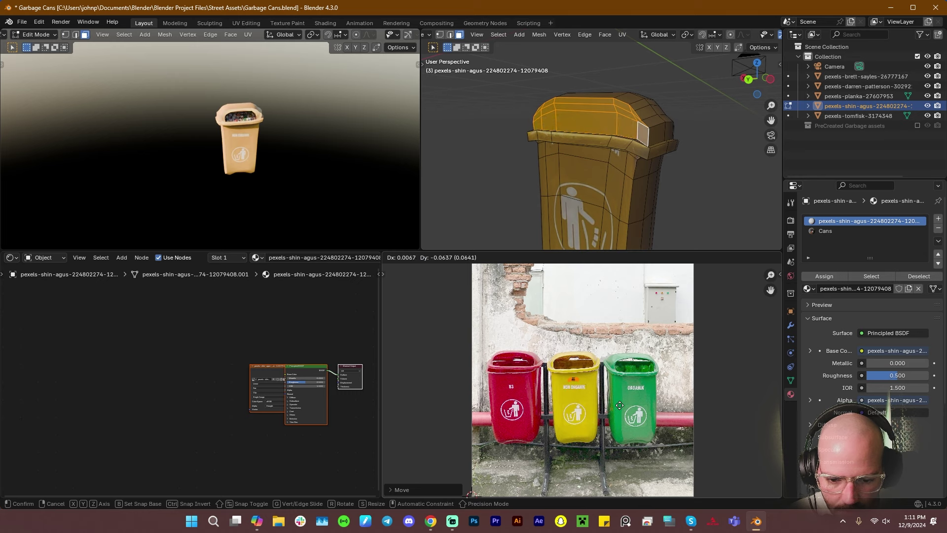
pyautogui.press('s')
pyautogui.click(643, 407)
pyautogui.press('Tab')
pyautogui.moveTo(701, 200); pyautogui.dragTo(610, 109, button='middle')
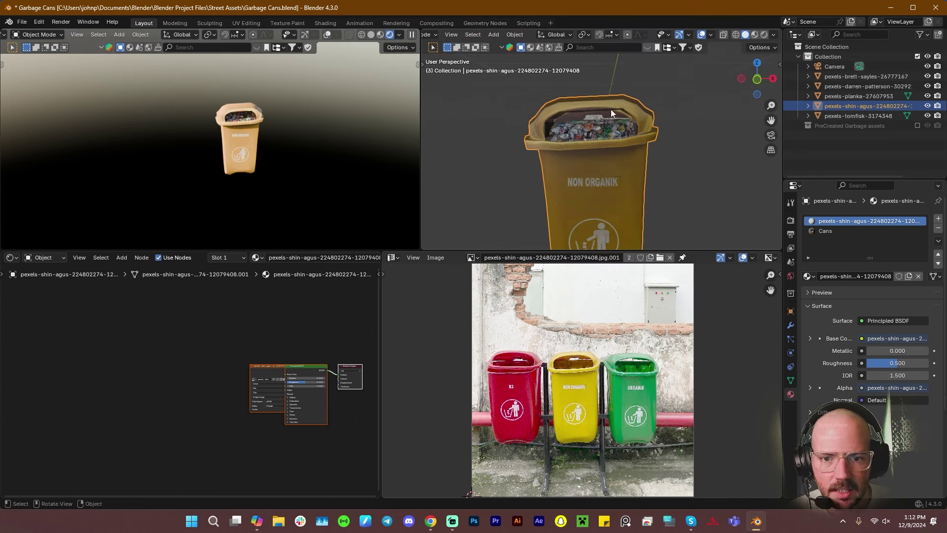
pyautogui.scroll(5, 627, 120)
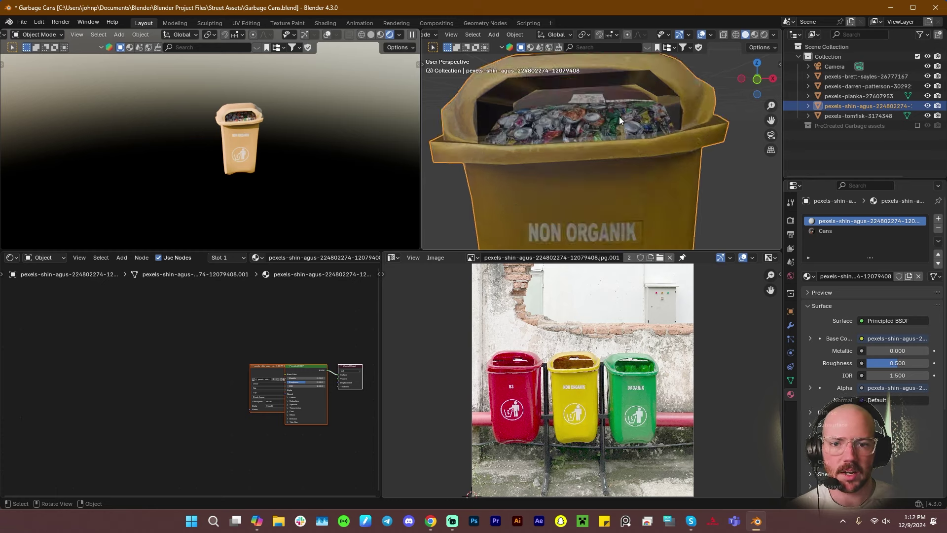
# Add a vertical loop cut through the middle of the garbage can, leaving it centred
pyautogui.press('Tab')
pyautogui.hotkey('ctrl', 'r')
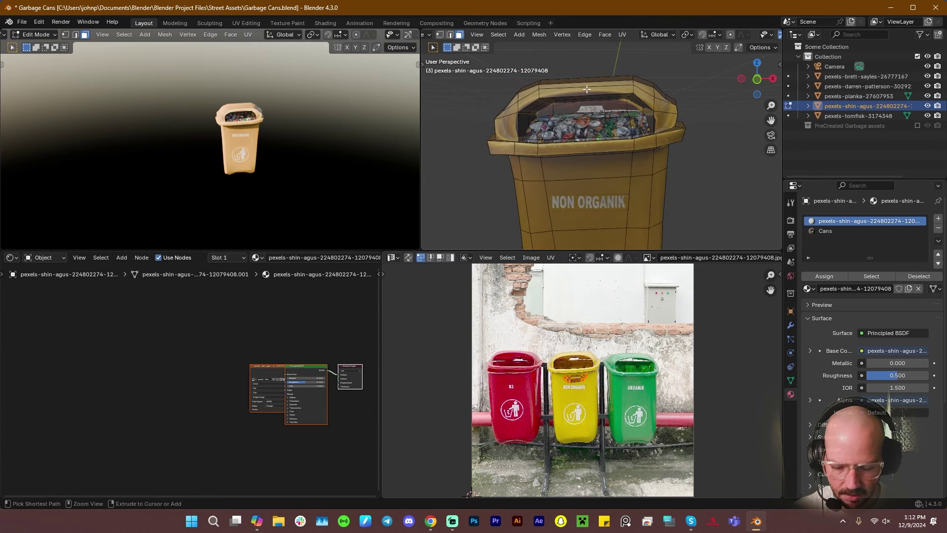
pyautogui.click(587, 89)
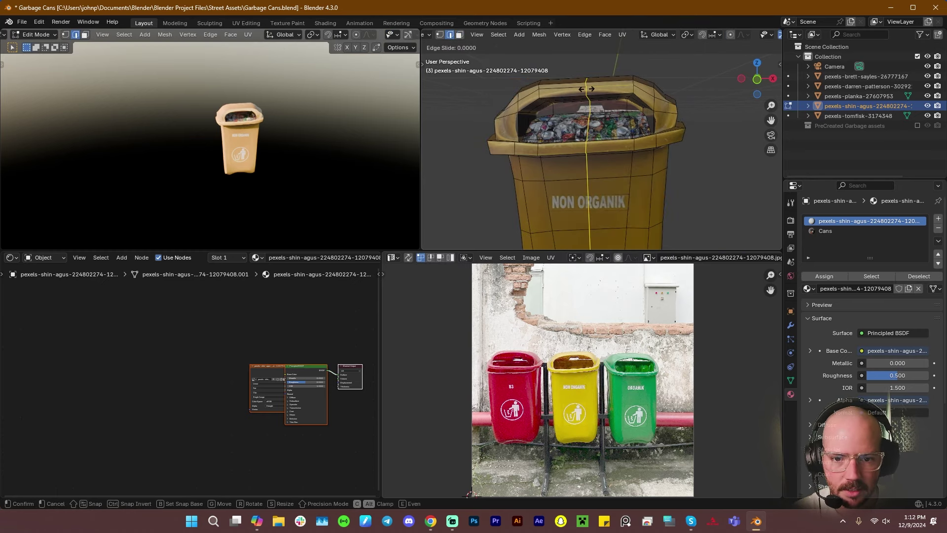
pyautogui.rightClick(587, 89)
pyautogui.moveTo(609, 103); pyautogui.dragTo(601, 109, button='middle')
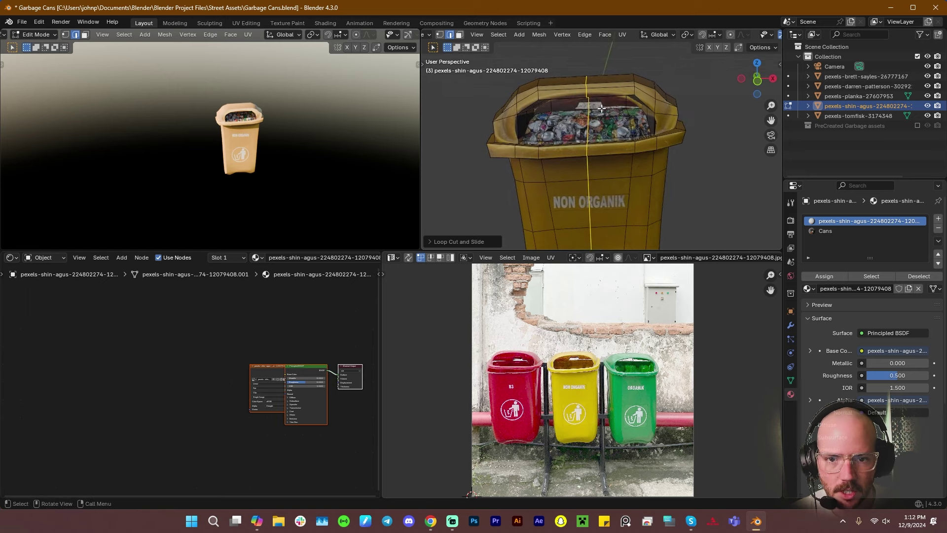
# Select the faces that form the rim around the lid opening, along both sides and across its upper edge
pyautogui.keyDown('alt'); pyautogui.click(589, 121); pyautogui.keyUp('alt')
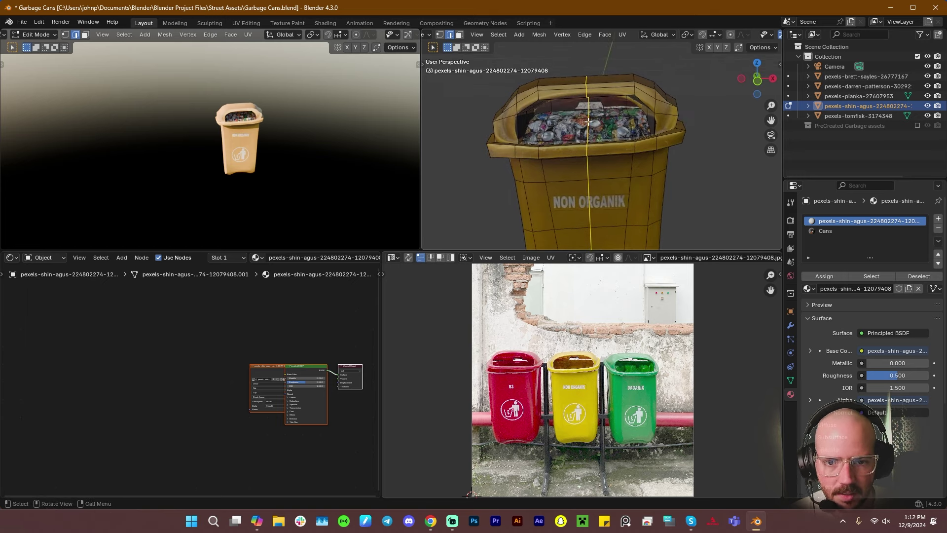
pyautogui.moveTo(663, 128); pyautogui.dragTo(667, 123, button='middle')
pyautogui.press('3')
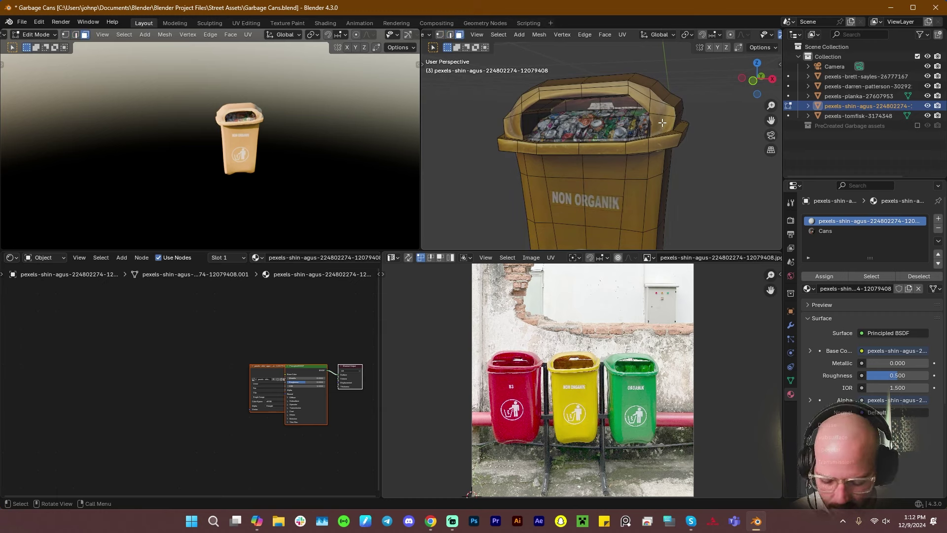
pyautogui.click(662, 124)
pyautogui.keyDown('ctrl'); pyautogui.click(641, 90); pyautogui.keyUp('ctrl')
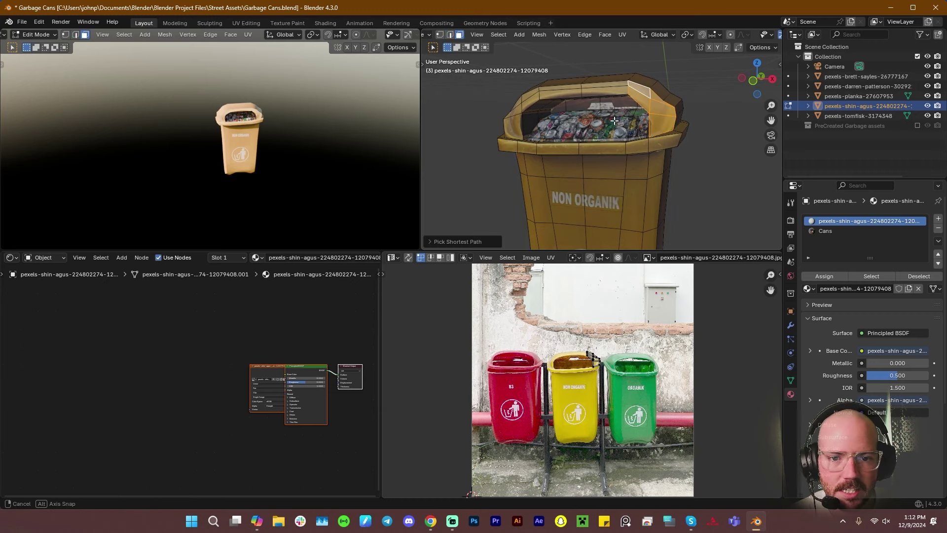
pyautogui.moveTo(641, 91); pyautogui.dragTo(624, 106, button='middle')
pyautogui.keyDown('shift'); pyautogui.click(639, 102); pyautogui.keyUp('shift')
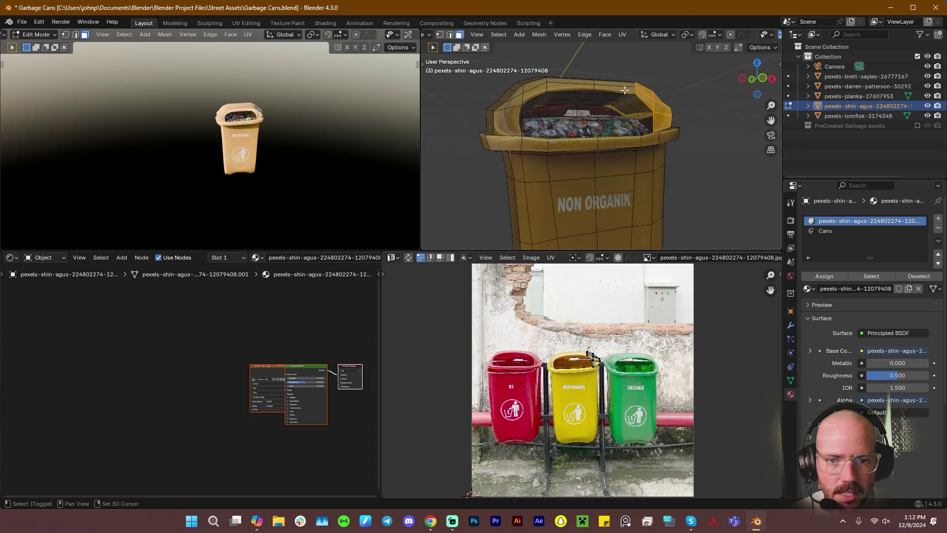
pyautogui.keyDown('shift'); pyautogui.click(622, 84); pyautogui.keyUp('shift')
pyautogui.keyDown('shift'); pyautogui.click(576, 81); pyautogui.keyUp('shift')
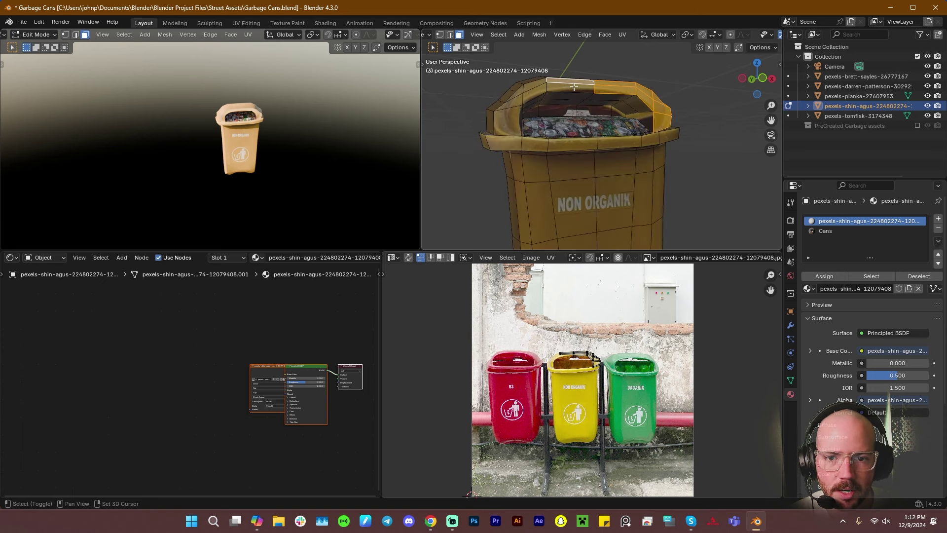
pyautogui.keyDown('shift'); pyautogui.click(573, 87); pyautogui.keyUp('shift')
pyautogui.keyDown('shift'); pyautogui.click(535, 90); pyautogui.keyUp('shift')
pyautogui.keyDown('shift'); pyautogui.click(514, 101); pyautogui.keyUp('shift')
pyautogui.keyDown('shift'); pyautogui.click(511, 123); pyautogui.keyUp('shift')
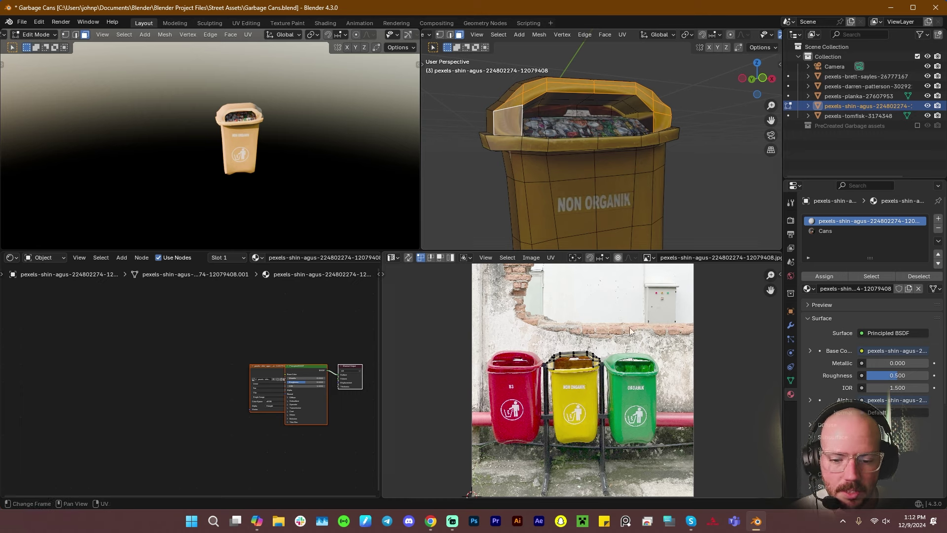
# Scale the rim faces' UVs and position them over the yellow can's upper rim in the photo
pyautogui.scroll(5, 572, 407)
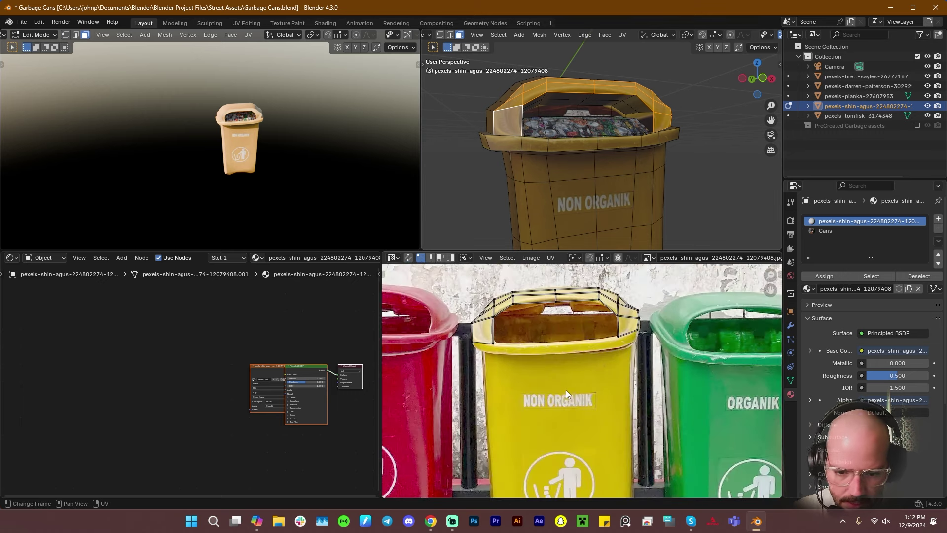
pyautogui.scroll(2, 546, 345)
pyautogui.moveTo(518, 325); pyautogui.dragTo(553, 403, button='middle')
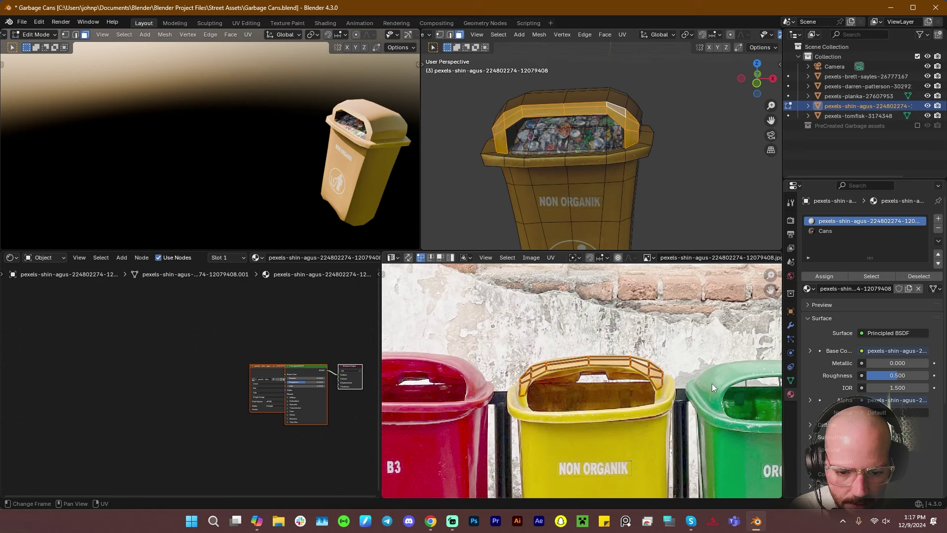
pyautogui.press('s')
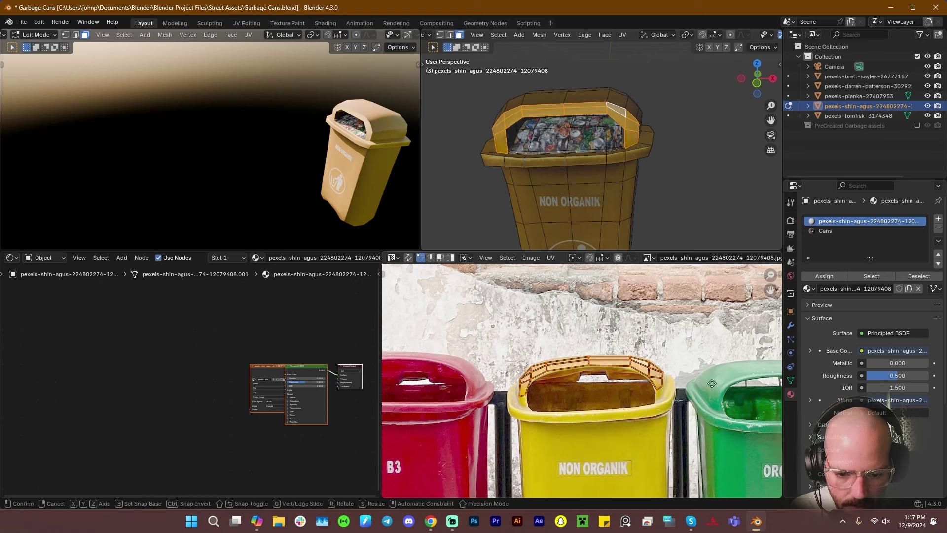
pyautogui.click(704, 455)
pyautogui.press('Tab')
# Examine the rendered garbage can's opening, rim texture, sides and back from several angles
pyautogui.moveTo(394, 150); pyautogui.dragTo(2, 131, button='middle')
pyautogui.scroll(4, 305, 66)
pyautogui.keyDown('shift'); pyautogui.moveTo(308, 69); pyautogui.dragTo(147, 154, button='middle'); pyautogui.keyUp('shift')
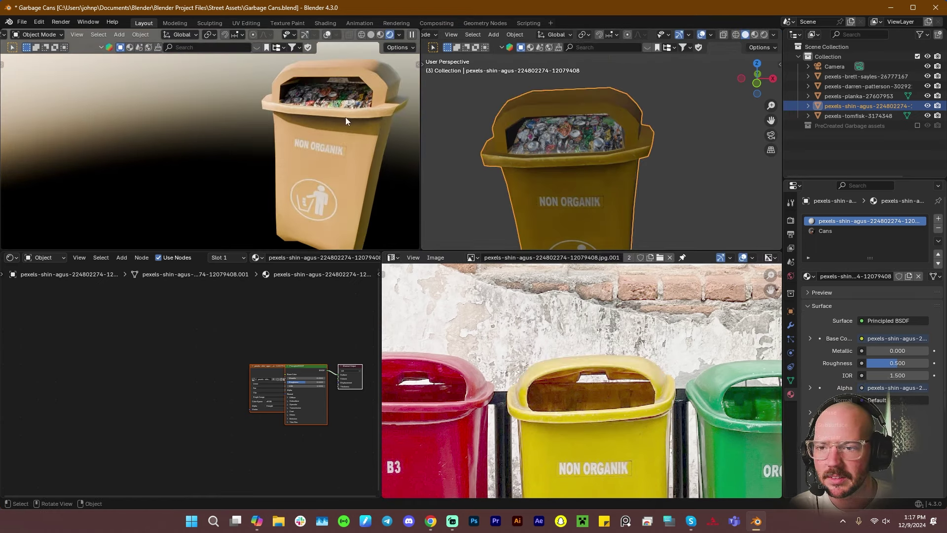
pyautogui.moveTo(352, 118); pyautogui.dragTo(440, 116, button='middle')
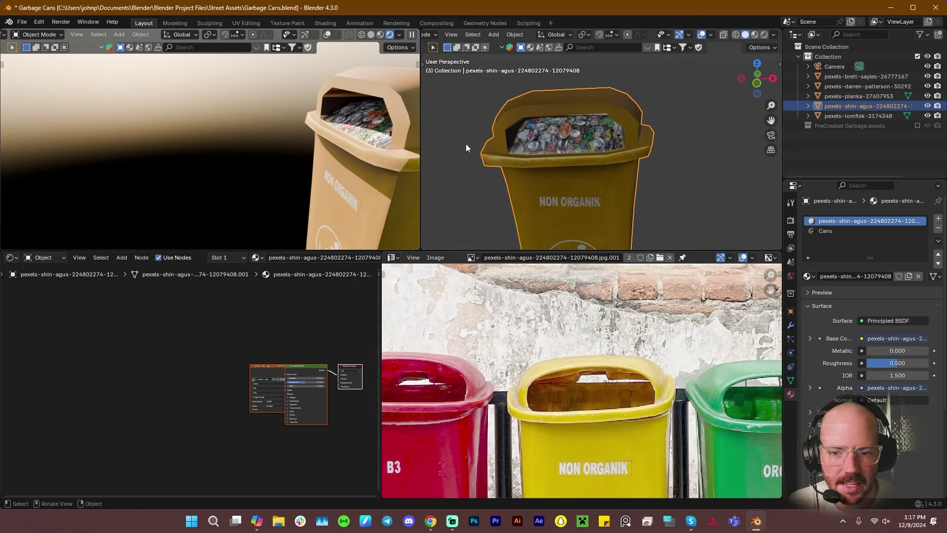
pyautogui.moveTo(315, 142); pyautogui.dragTo(366, 121, button='middle')
pyautogui.keyDown('shift'); pyautogui.moveTo(362, 124); pyautogui.dragTo(353, 155, button='middle'); pyautogui.keyUp('shift')
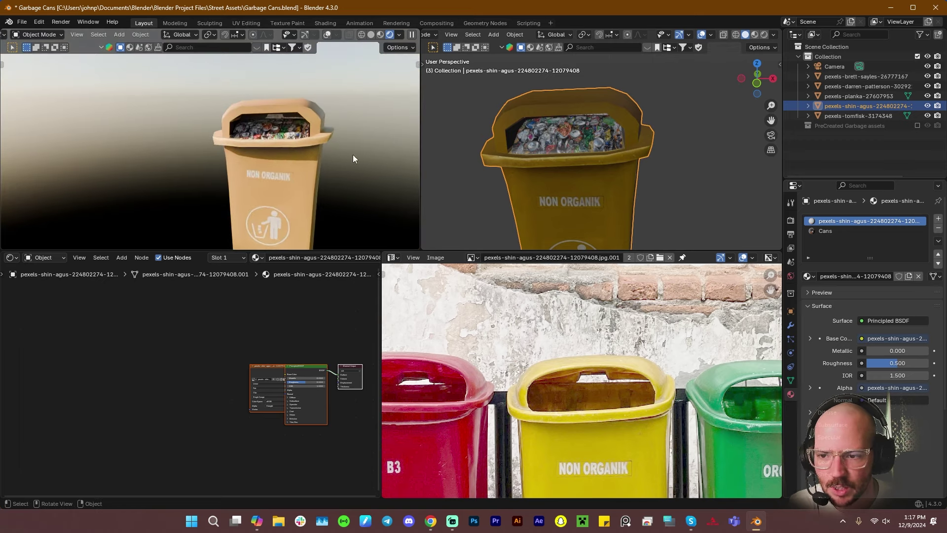
pyautogui.moveTo(279, 150); pyautogui.dragTo(253, 145, button='middle')
pyautogui.scroll(2, 288, 138)
pyautogui.scroll(2, 306, 142)
pyautogui.scroll(-4, 353, 158)
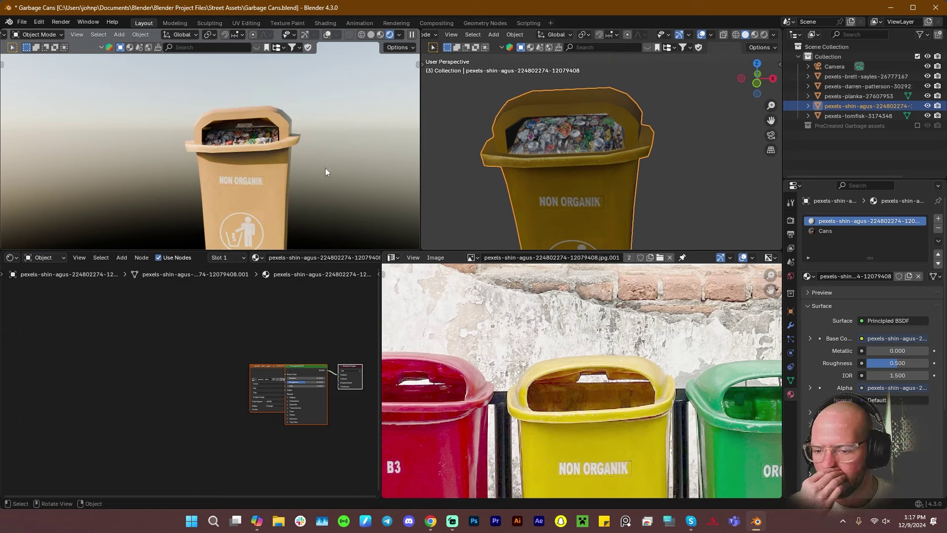
pyautogui.scroll(-2, 272, 181)
pyautogui.moveTo(304, 181); pyautogui.dragTo(98, 185, button='middle')
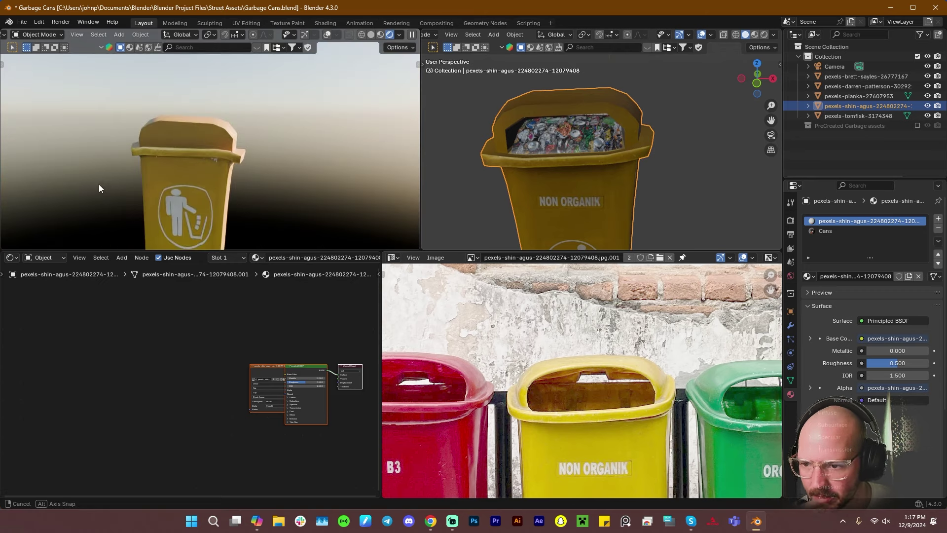
pyautogui.moveTo(197, 162); pyautogui.dragTo(199, 136, button='middle')
# Select the faces on the back of the can's body and unwrap them with Cube Projection
pyautogui.moveTo(624, 171); pyautogui.dragTo(718, 164, button='middle')
pyautogui.scroll(-1, 686, 205)
pyautogui.scroll(-3, 682, 212)
pyautogui.moveTo(644, 211); pyautogui.dragTo(672, 179, button='middle')
pyautogui.press('Tab')
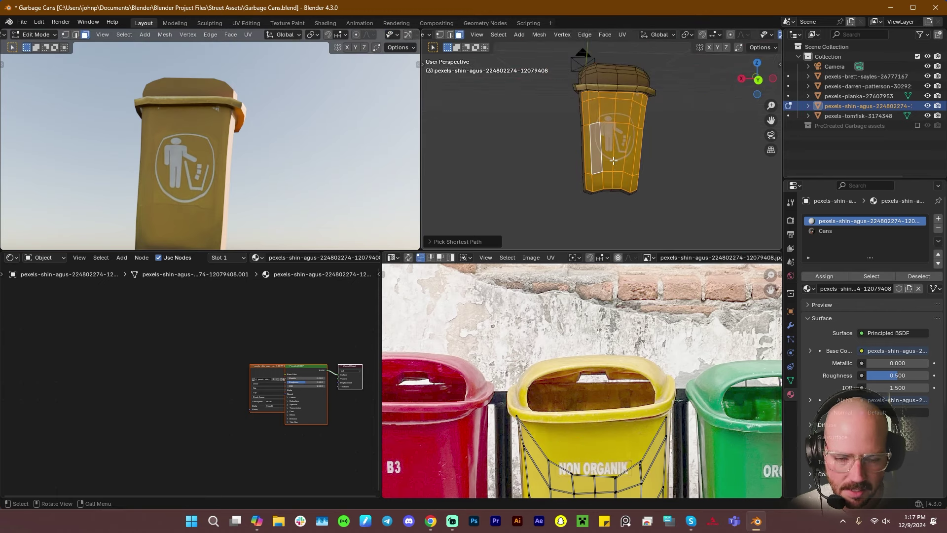
pyautogui.press('u')
pyautogui.moveTo(613, 161)
pyautogui.click(677, 226)
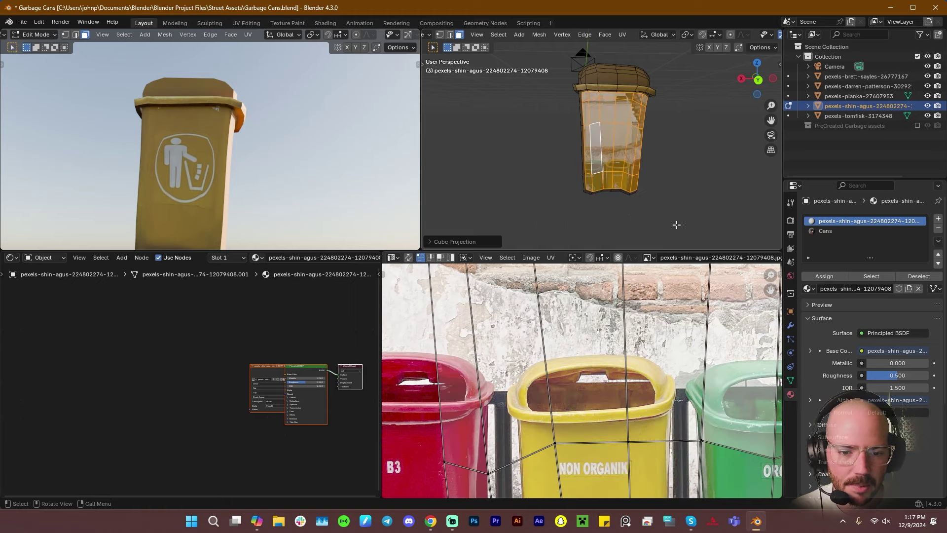
# Fit the back faces' UVs over the yellow can's body in the photo and mirror them by scaling -1 along X
pyautogui.scroll(-6, 668, 394)
pyautogui.press('s')
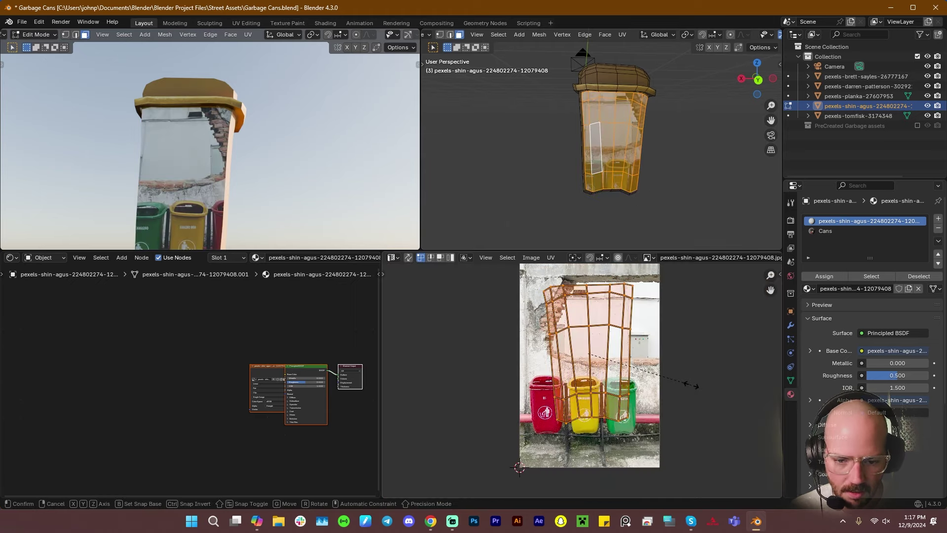
pyautogui.scroll(3, 610, 430)
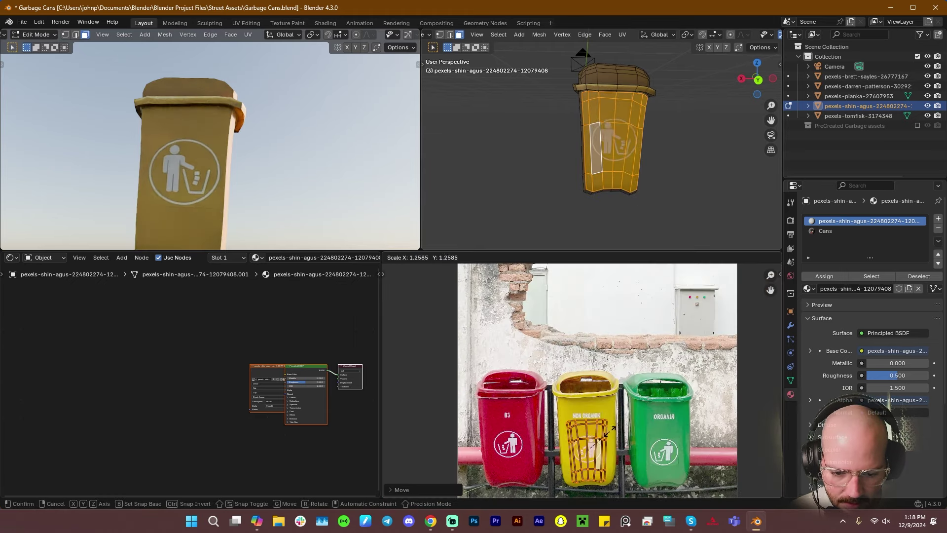
pyautogui.press('x')
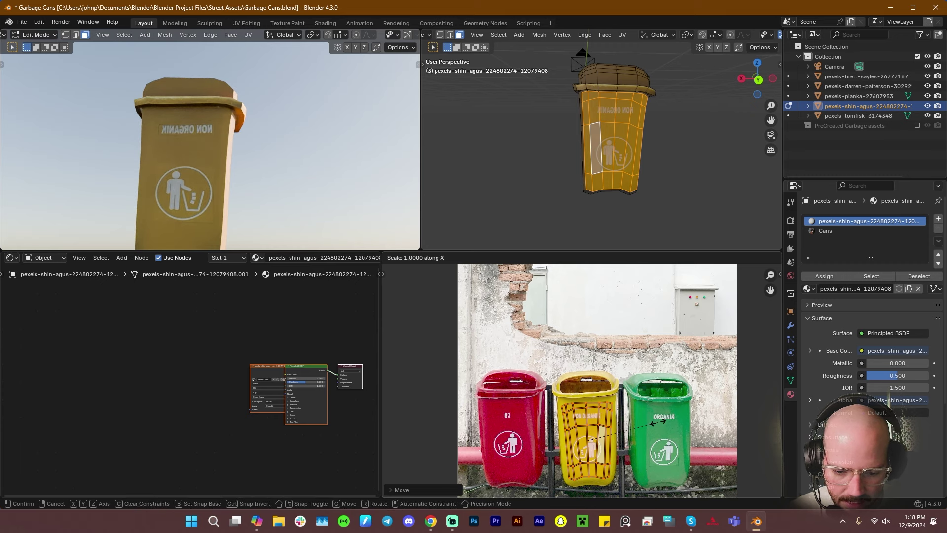
pyautogui.write('-1')
pyautogui.press('Return')
pyautogui.press('Tab')
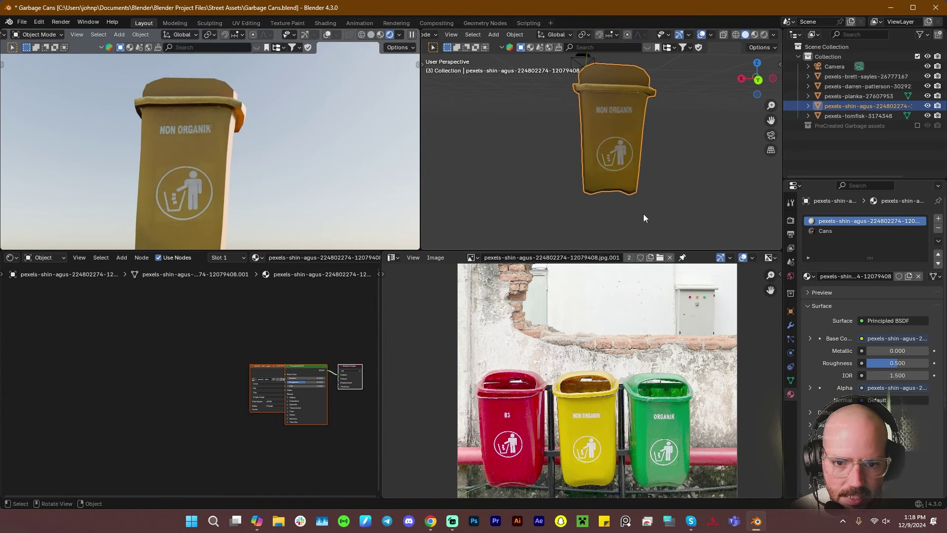
# Add a Subdivision Surface modifier to the garbage can
pyautogui.scroll(-4, 641, 214)
pyautogui.moveTo(582, 200); pyautogui.dragTo(535, 188, button='middle')
pyautogui.moveTo(165, 196); pyautogui.dragTo(336, 189, button='middle')
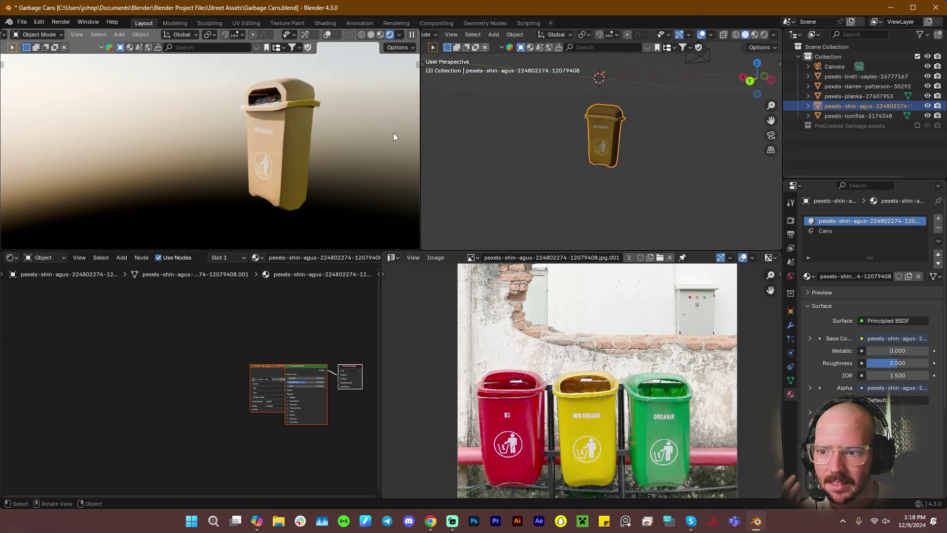
pyautogui.click(791, 325)
pyautogui.click(841, 221)
pyautogui.write('s')
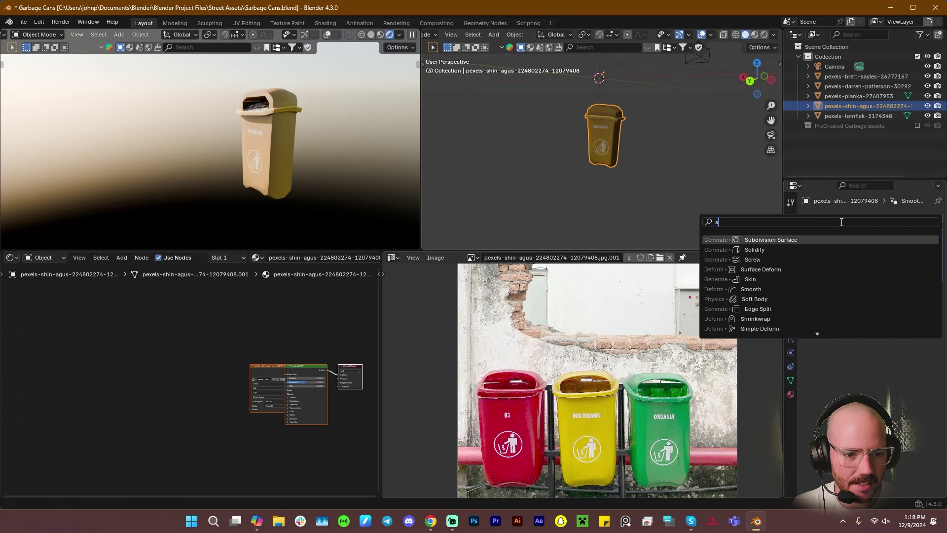
pyautogui.click(830, 241)
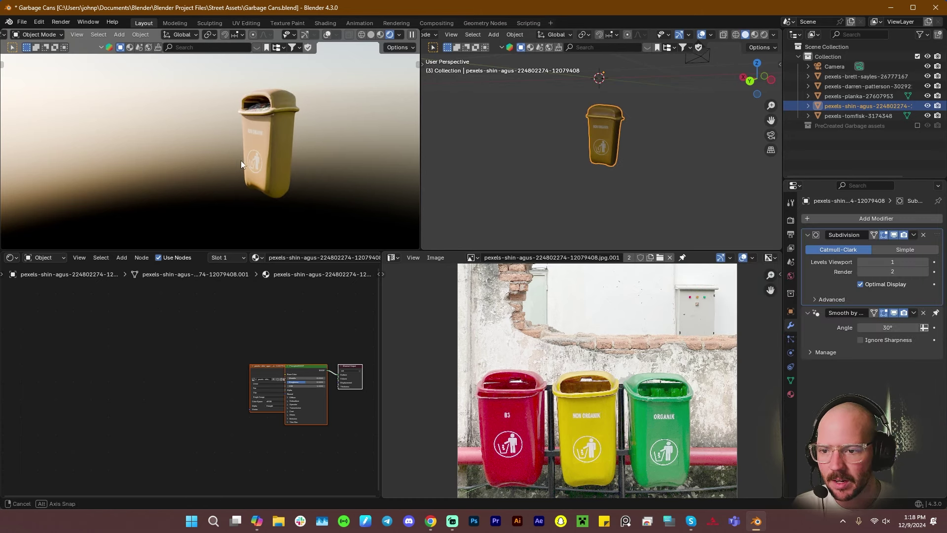
# Examine the smoothed garbage can in the rendered view, checking its label, rim and the underside of the lid
pyautogui.moveTo(241, 160); pyautogui.dragTo(295, 167, button='middle')
pyautogui.scroll(4, 261, 140)
pyautogui.scroll(2, 293, 185)
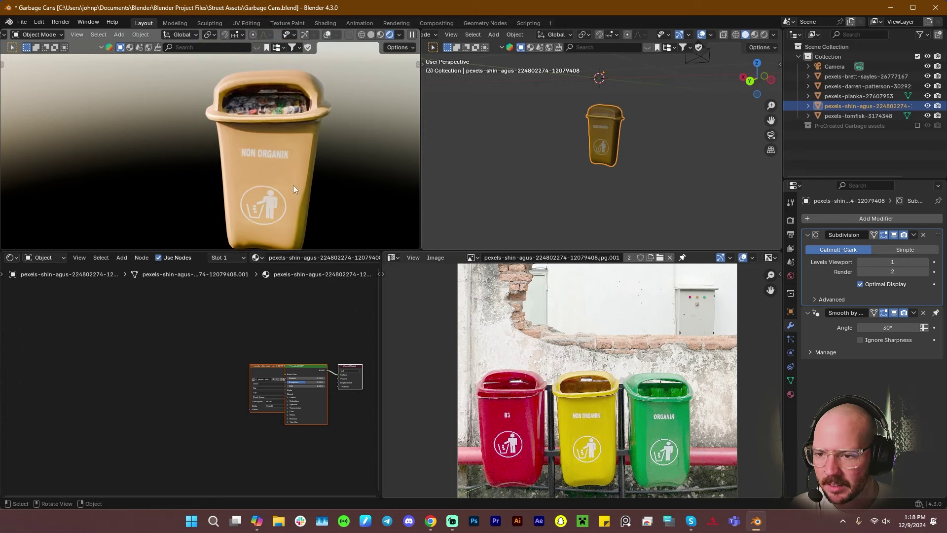
pyautogui.scroll(3, 241, 130)
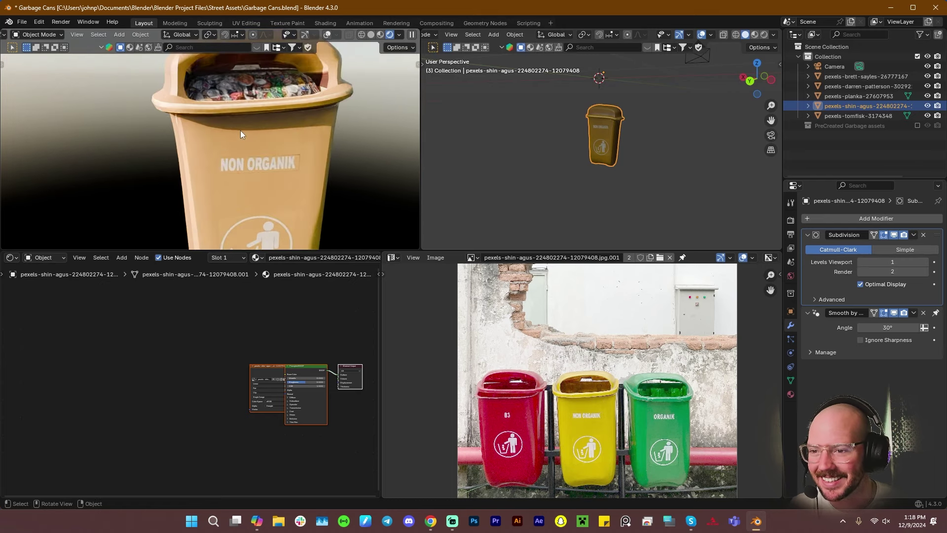
pyautogui.moveTo(241, 131); pyautogui.dragTo(303, 160, button='middle')
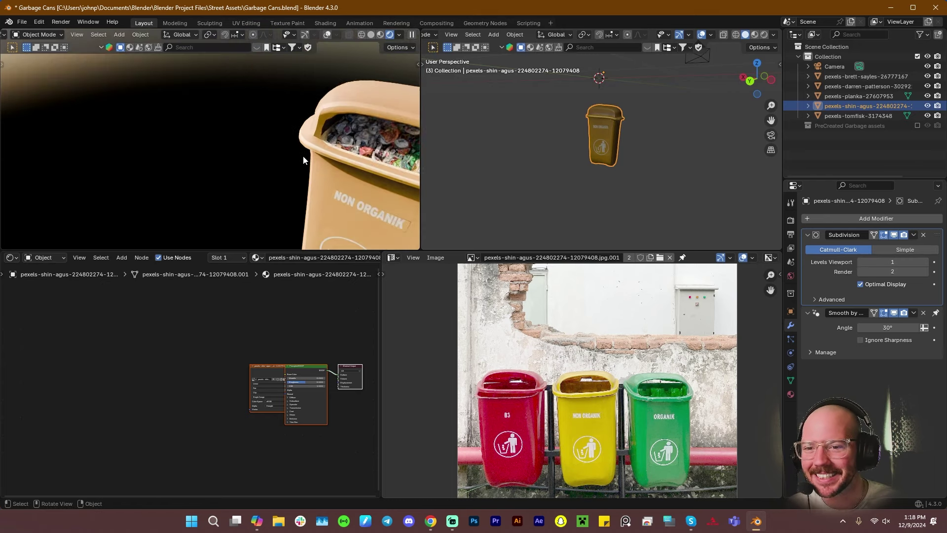
pyautogui.scroll(-3, 373, 152)
pyautogui.keyDown('shift'); pyautogui.moveTo(373, 153); pyautogui.dragTo(328, 143, button='middle'); pyautogui.keyUp('shift')
pyautogui.scroll(4, 259, 172)
pyautogui.scroll(2, 276, 197)
pyautogui.scroll(3, 291, 200)
pyautogui.scroll(2, 272, 159)
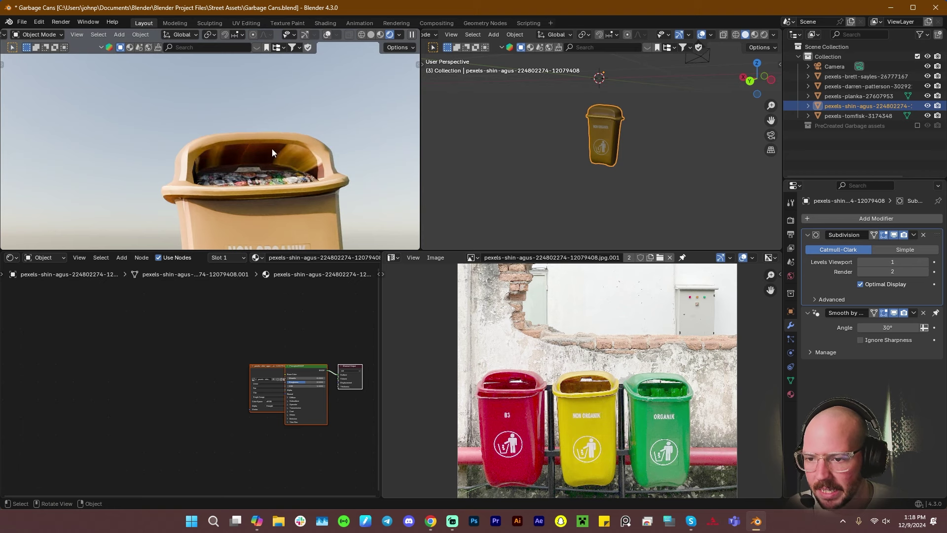
# Select the inner faces around the can's opening beneath the lid and unwrap them with Cube Projection
pyautogui.moveTo(603, 116); pyautogui.dragTo(530, 176, button='middle')
pyautogui.scroll(4, 642, 115)
pyautogui.press('Tab')
pyautogui.keyDown('alt'); pyautogui.click(569, 141); pyautogui.keyUp('alt')
pyautogui.keyDown('shift'); pyautogui.click(600, 137); pyautogui.keyUp('shift')
pyautogui.keyDown('shift'); pyautogui.click(614, 137); pyautogui.keyUp('shift')
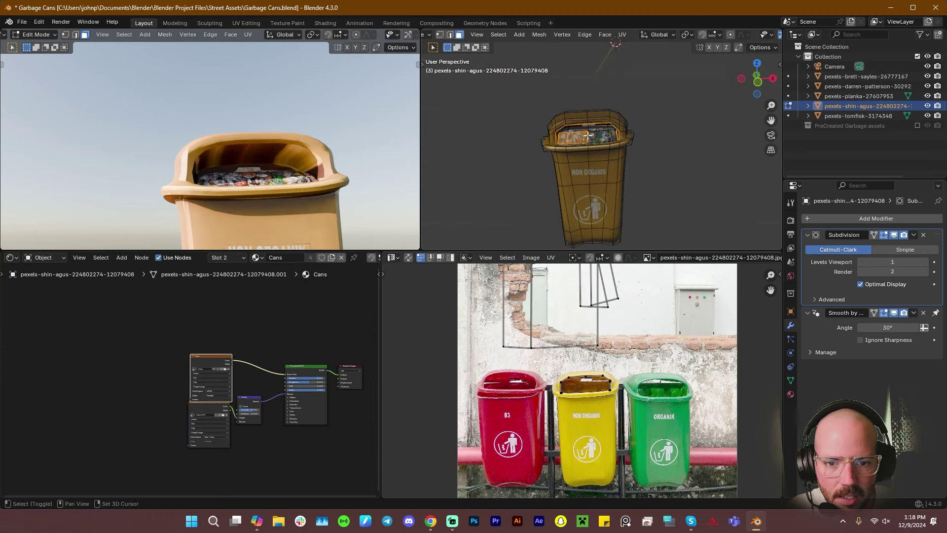
pyautogui.keyDown('shift'); pyautogui.click(581, 137); pyautogui.keyUp('shift')
pyautogui.moveTo(561, 140); pyautogui.dragTo(616, 195, button='middle')
pyautogui.keyDown('ctrl'); pyautogui.click(646, 127); pyautogui.keyUp('ctrl')
pyautogui.scroll(2, 581, 381)
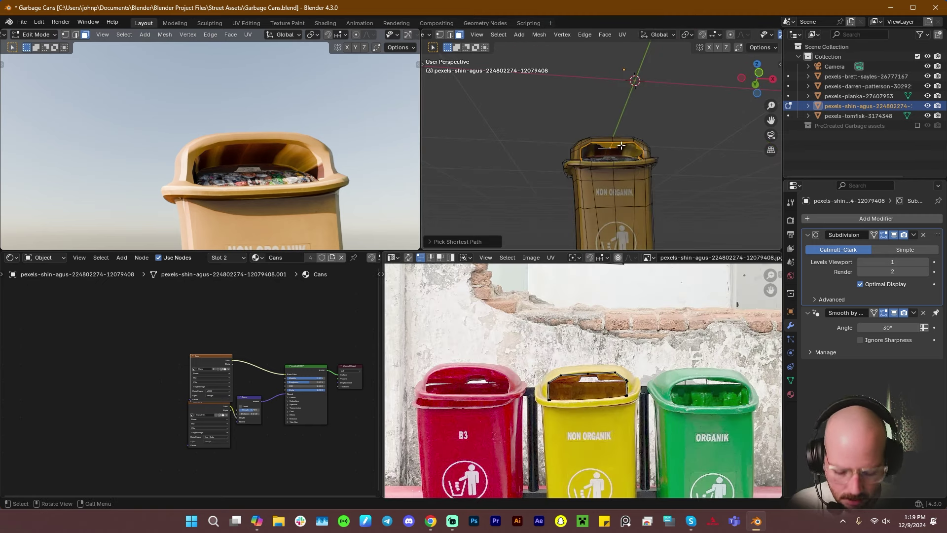
pyautogui.press('u')
pyautogui.click(693, 215)
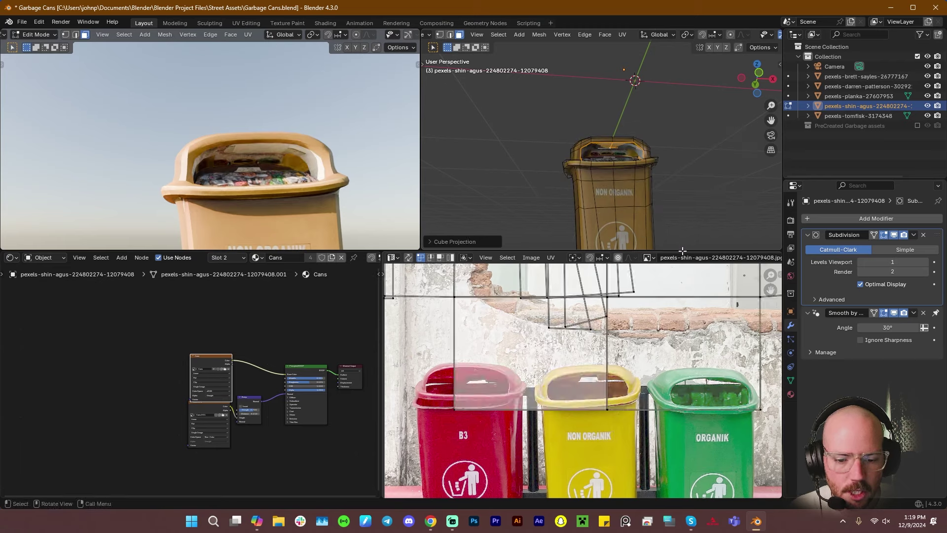
# Scale down the inner faces' UVs and place them over the yellow can's opening in the photo
pyautogui.scroll(-4, 710, 316)
pyautogui.press('a')
pyautogui.press('s')
pyautogui.click(600, 344)
pyautogui.press('g')
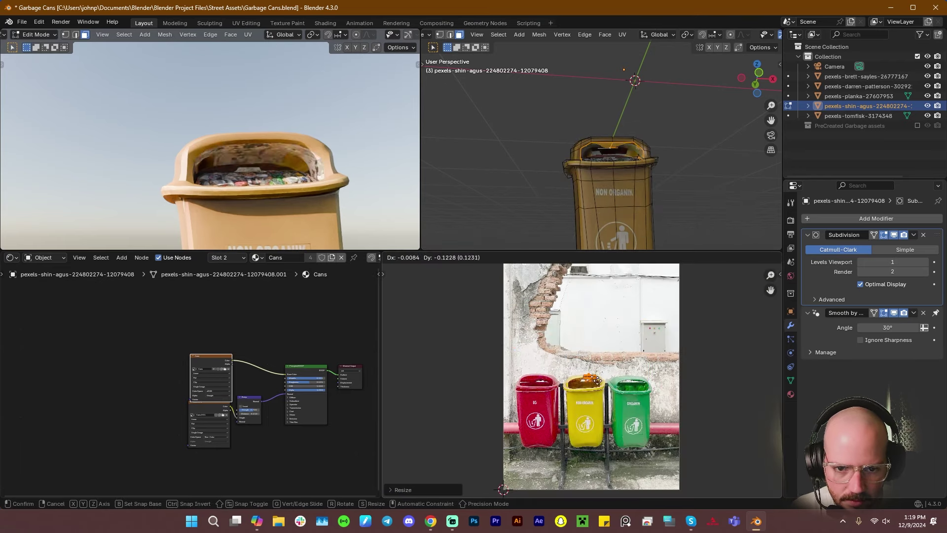
pyautogui.click(596, 380)
pyautogui.press('Tab')
# Select the pale face inside the can's opening, shrink its UVs and place them on the plain yellow body in the photo
pyautogui.moveTo(620, 229); pyautogui.dragTo(630, 132, button='middle')
pyautogui.scroll(5, 630, 132)
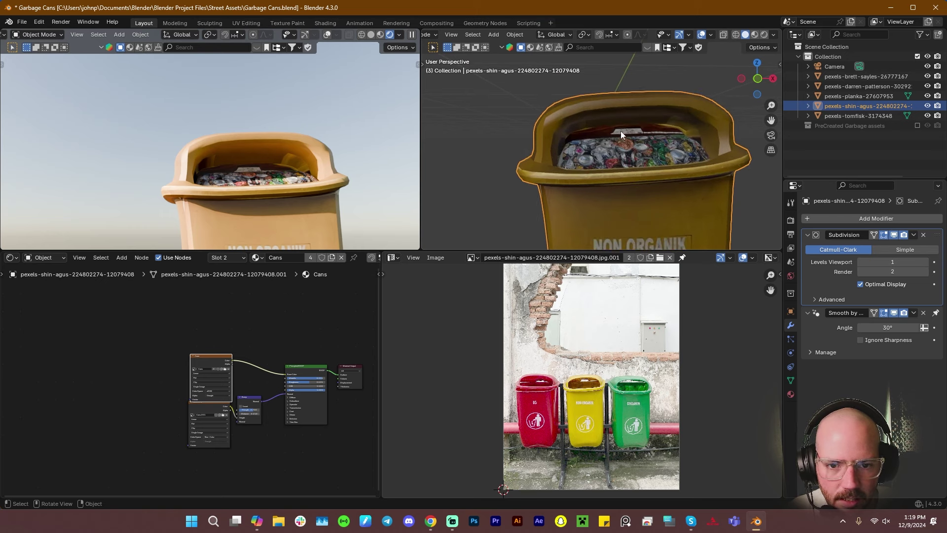
pyautogui.scroll(2, 587, 326)
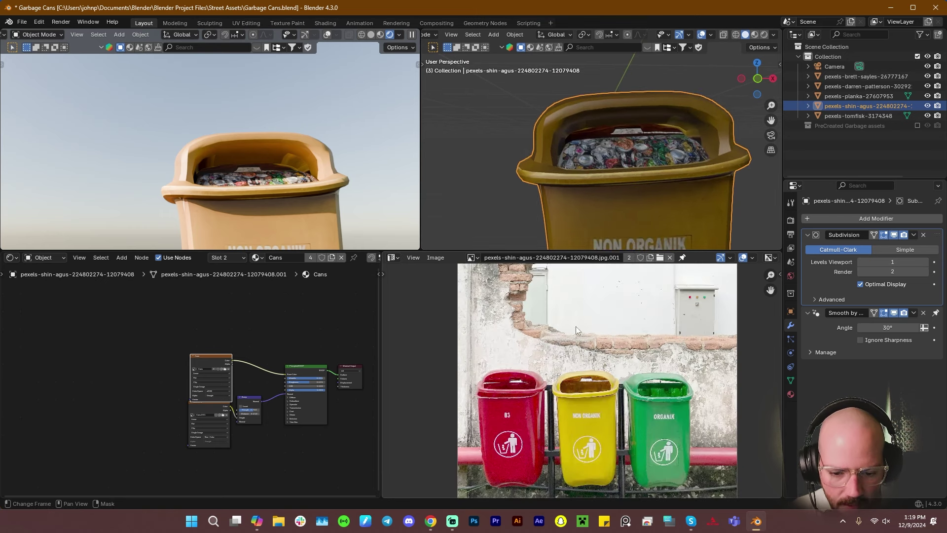
pyautogui.scroll(2, 615, 129)
pyautogui.press('Tab')
pyautogui.click(615, 129)
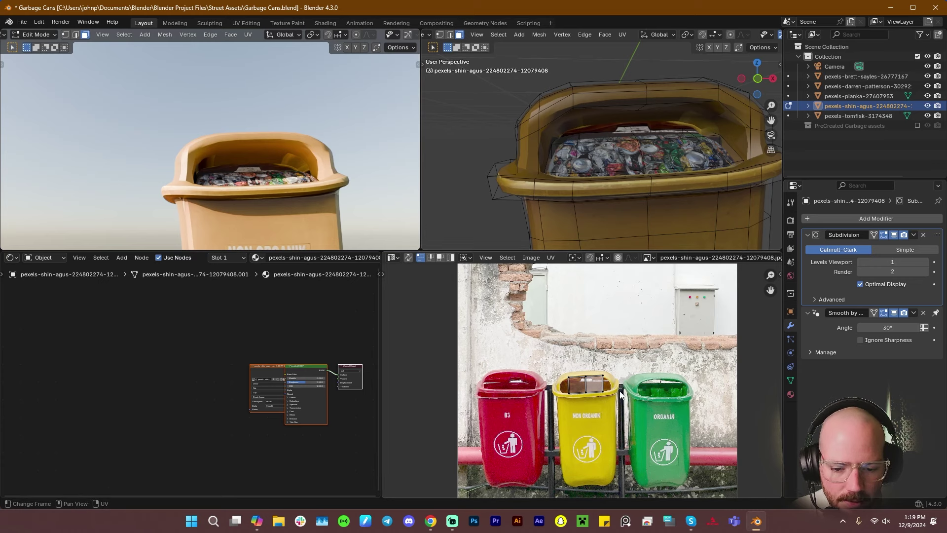
pyautogui.press('s')
pyautogui.click(631, 374)
pyautogui.press('g')
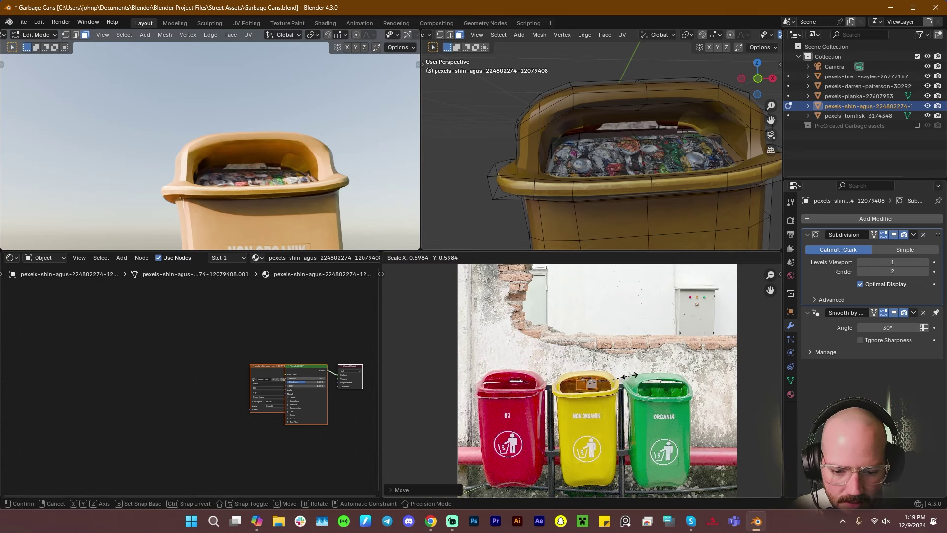
pyautogui.click(621, 377)
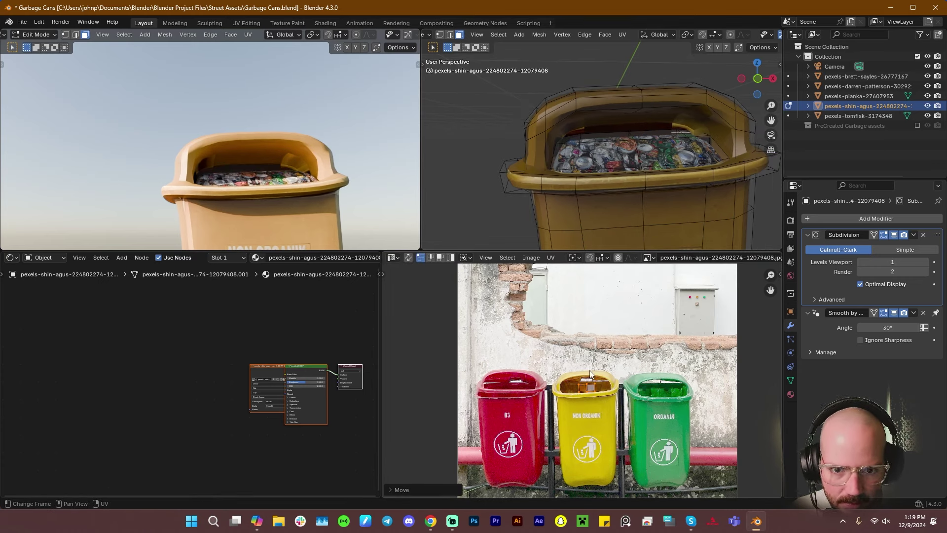
pyautogui.press('g')
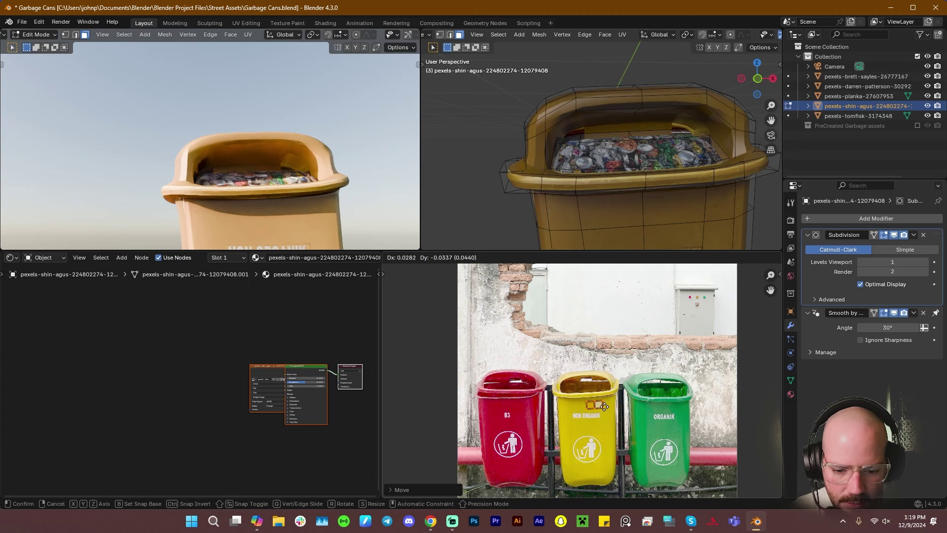
pyautogui.click(604, 406)
pyautogui.press('Tab')
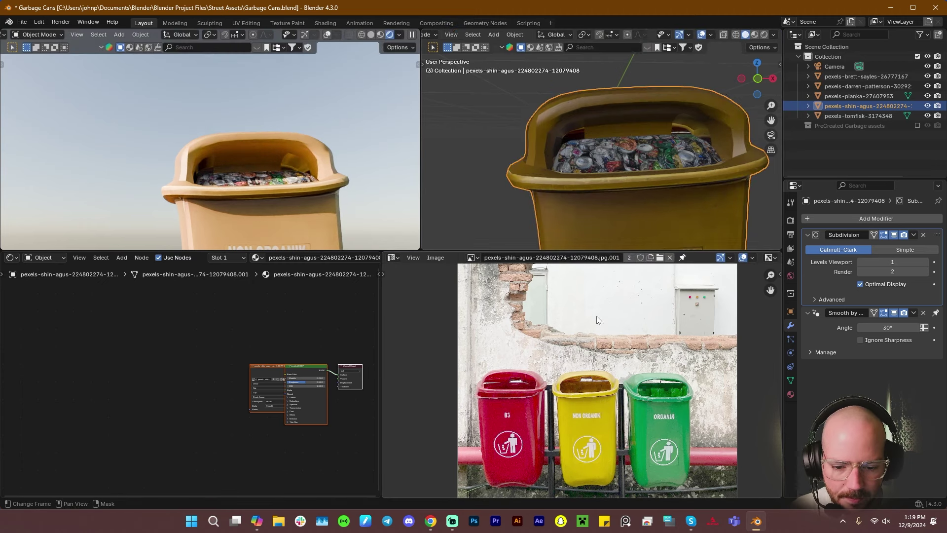
pyautogui.press('Tab')
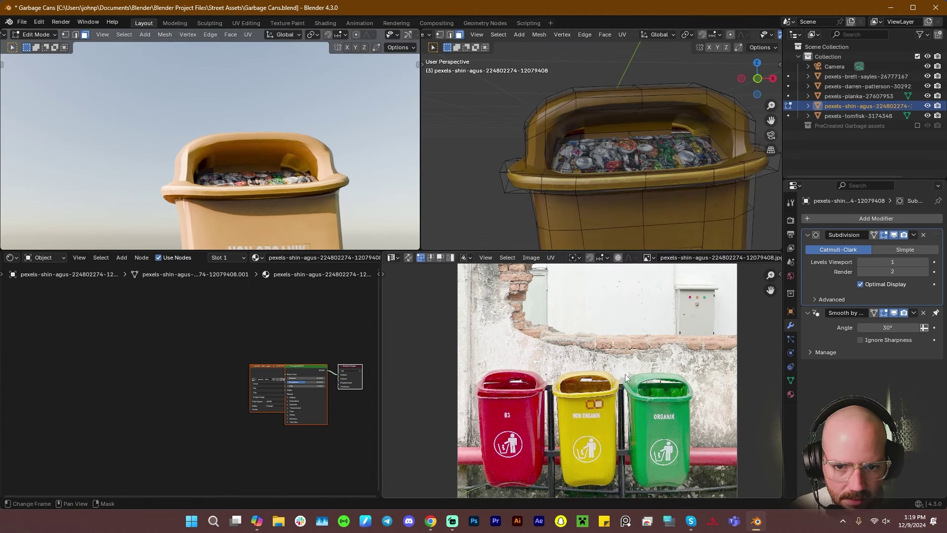
pyautogui.press('Tab')
# Separate the photo's image texture node from the Principled BSDF and disconnect its Alpha link, keeping Color linked to Base Color
pyautogui.scroll(-3, 324, 183)
pyautogui.moveTo(345, 161)
pyautogui.mouseDown(button='middle')
pyautogui.moveTo(307, 210)
pyautogui.moveTo(254, 169)
pyautogui.moveTo(200, 169)
pyautogui.moveTo(177, 216)
pyautogui.moveTo(222, 172)
pyautogui.moveTo(342, 173)
pyautogui.moveTo(332, 164)
pyautogui.mouseUp(button='middle')
pyautogui.scroll(2, 194, 174)
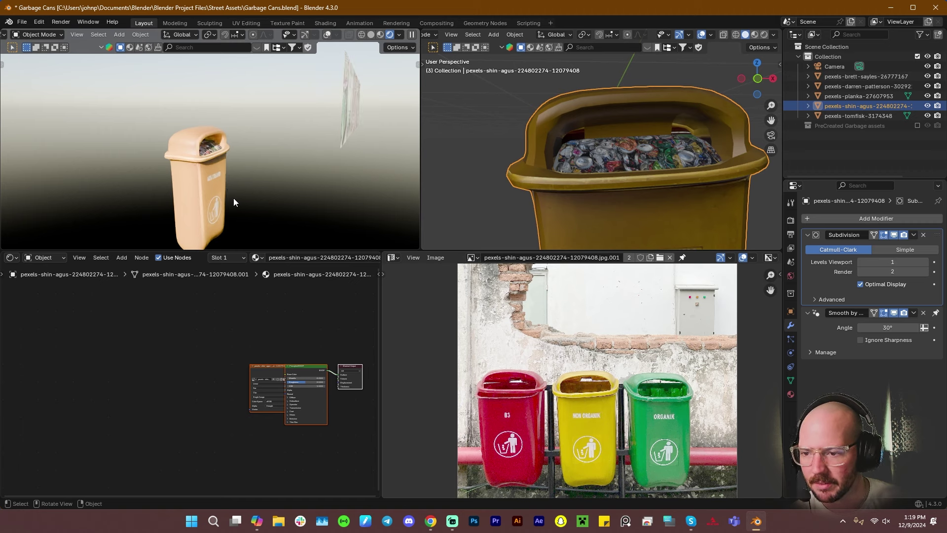
pyautogui.scroll(2, 193, 200)
pyautogui.scroll(1, 197, 190)
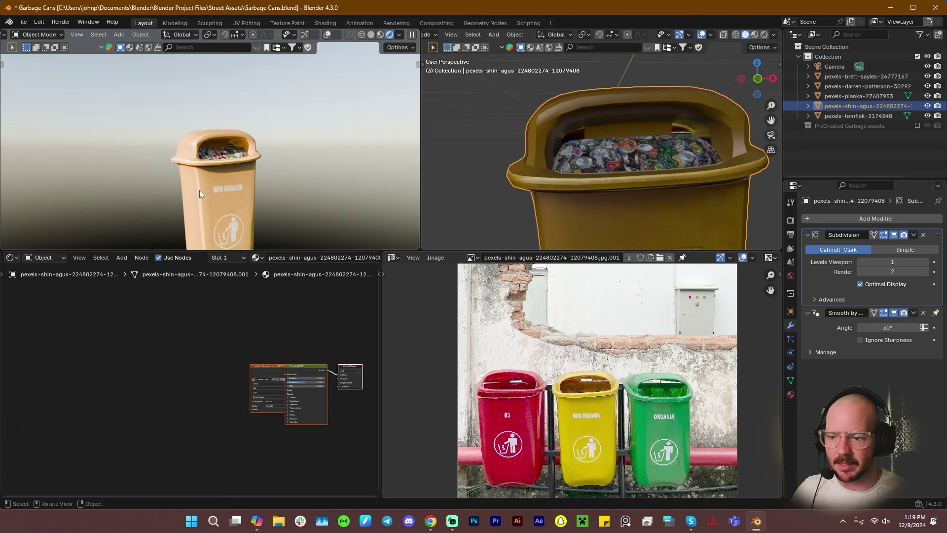
pyautogui.scroll(4, 294, 353)
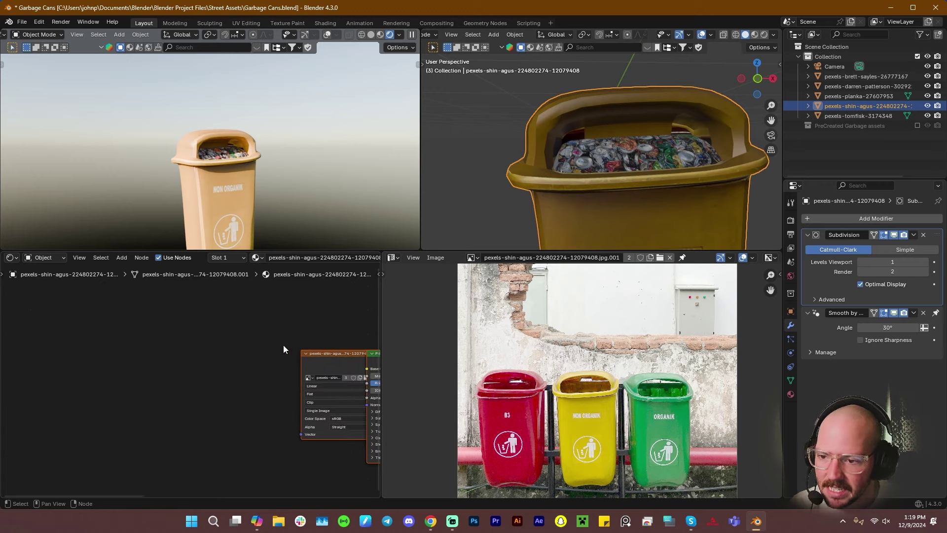
pyautogui.moveTo(225, 177); pyautogui.dragTo(197, 147, button='middle')
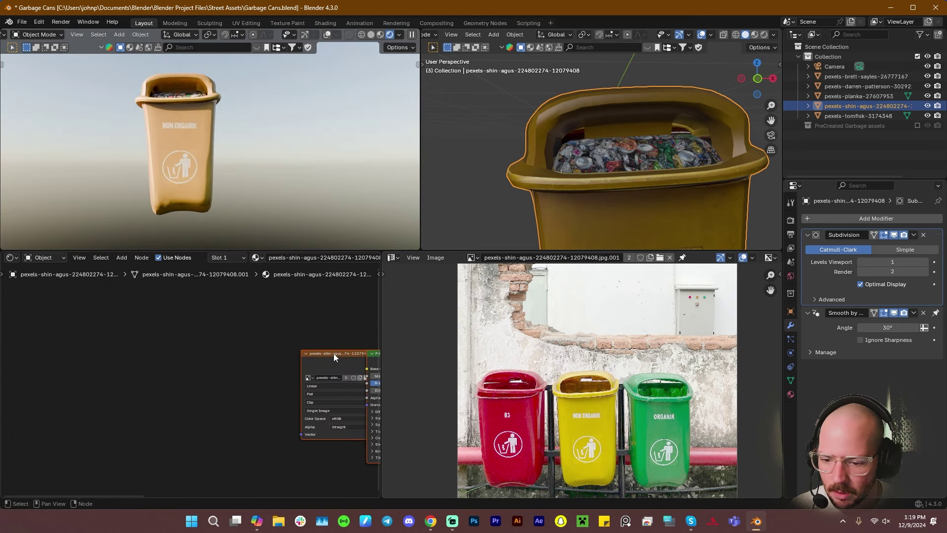
pyautogui.moveTo(331, 354); pyautogui.dragTo(200, 330)
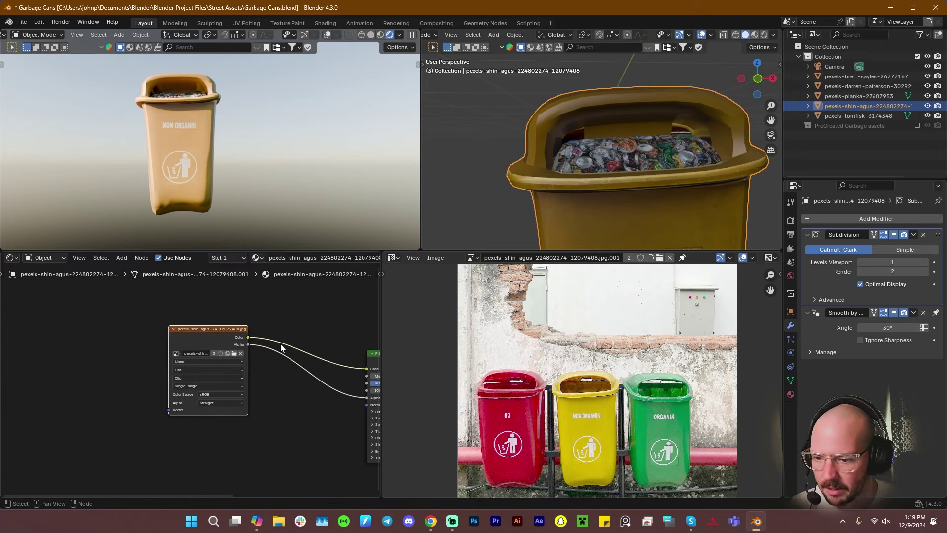
pyautogui.moveTo(323, 356); pyautogui.dragTo(266, 342, button='middle')
pyautogui.moveTo(310, 384); pyautogui.dragTo(279, 383)
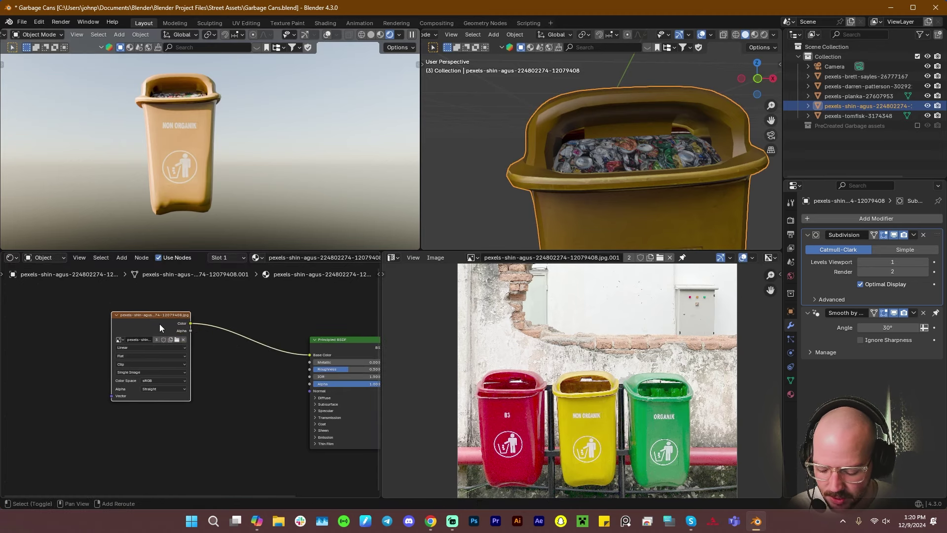
# Duplicate the image texture node below the original, make its image a single-user copy and set its color space to Non-Color
pyautogui.hotkey('shift', 'd')
pyautogui.click(155, 422)
pyautogui.doubleClick(149, 437)
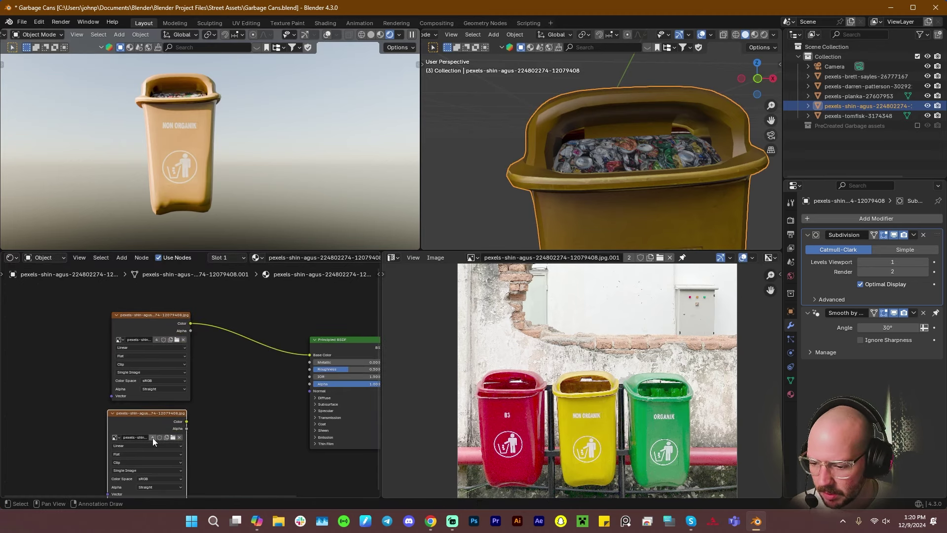
pyautogui.click(153, 438)
pyautogui.moveTo(209, 454); pyautogui.dragTo(217, 400, button='middle')
pyautogui.click(166, 426)
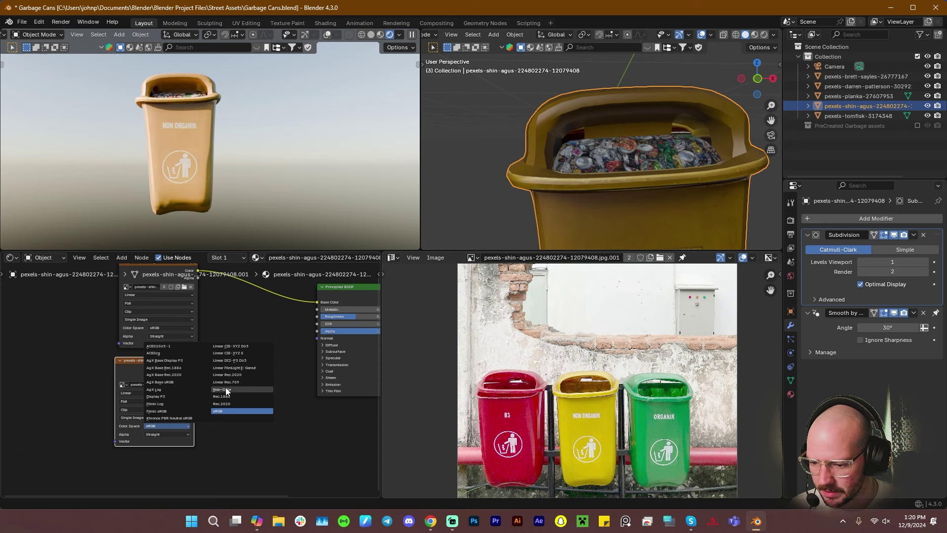
pyautogui.click(223, 389)
# Add a Bump node with the duplicate texture's Color feeding Height and its Normal output feeding the Principled BSDF's Normal
pyautogui.moveTo(193, 370); pyautogui.dragTo(267, 370)
pyautogui.click(261, 392)
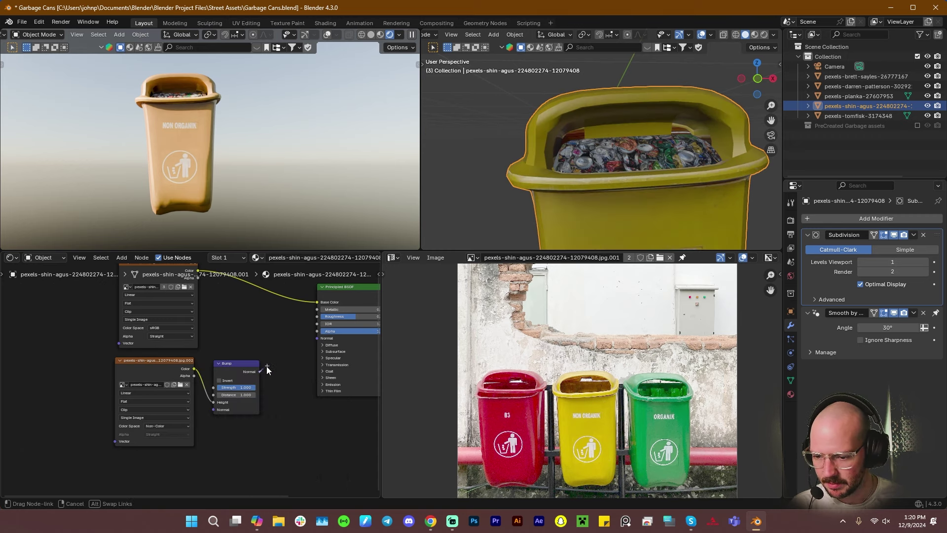
pyautogui.moveTo(314, 344); pyautogui.dragTo(317, 339)
# Reduce the Bump node's strength to about 0.06 and set its distance to 0.02
pyautogui.moveTo(236, 388); pyautogui.dragTo(214, 387)
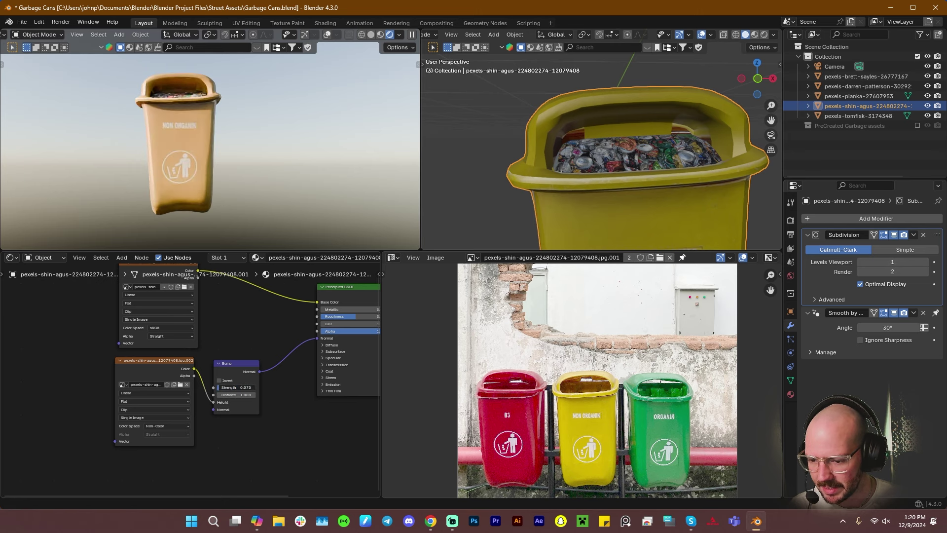
pyautogui.click(239, 395)
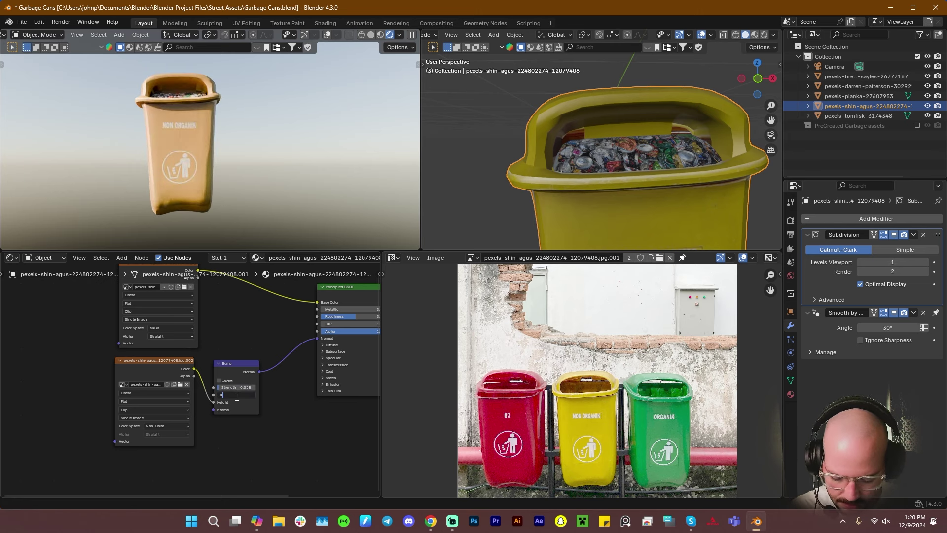
pyautogui.write('.02')
pyautogui.press('Return')
pyautogui.scroll(8, 180, 126)
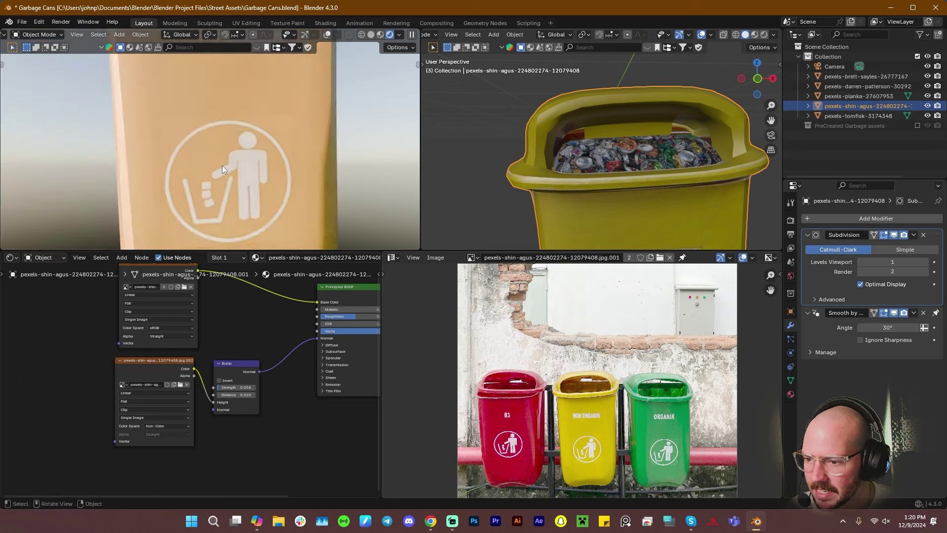
pyautogui.scroll(4, 175, 139)
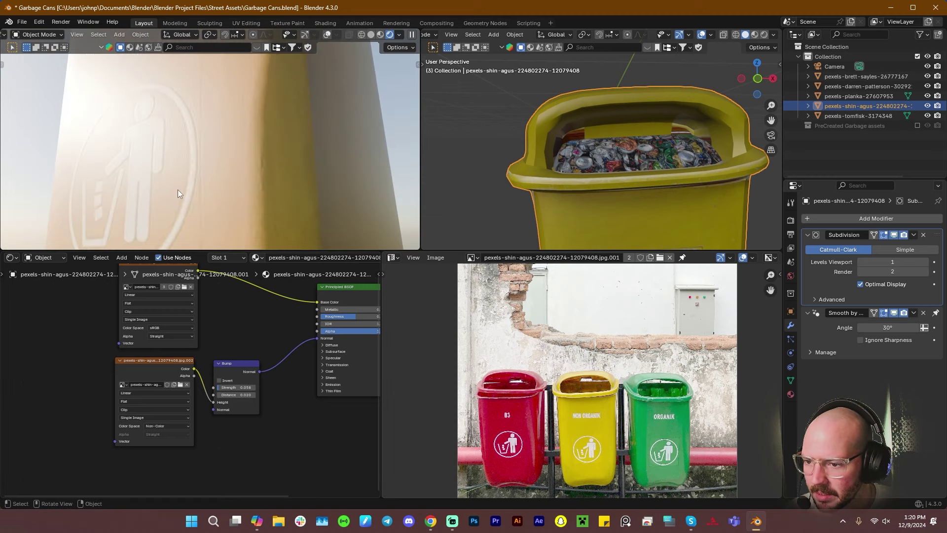
# Invert the Bump node's effect and raise its strength to make the can's surface relief more pronounced
pyautogui.click(218, 381)
pyautogui.scroll(-4, 133, 178)
pyautogui.moveTo(149, 196); pyautogui.dragTo(146, 132, button='middle')
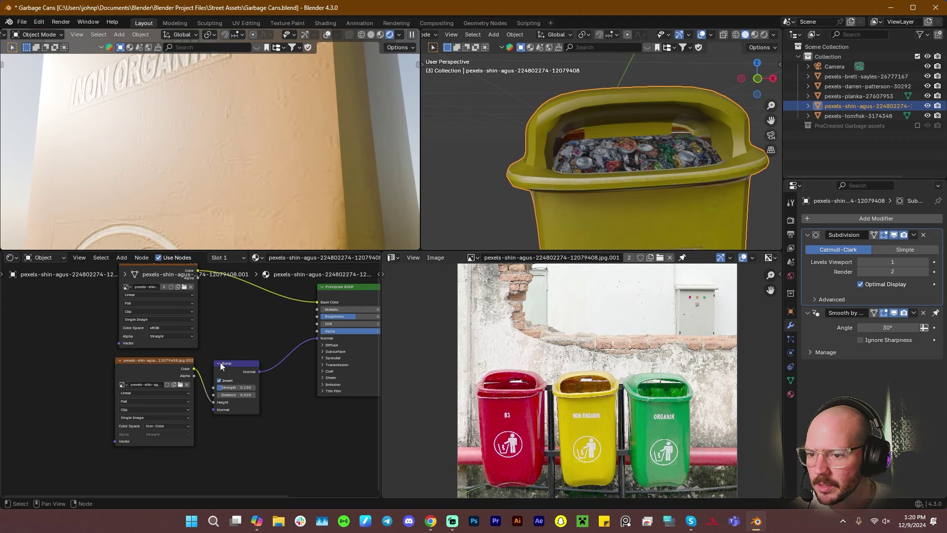
# Examine the bump relief around the NON ORGANIK label and compare it with the yellow can in the photo
pyautogui.moveTo(165, 143); pyautogui.dragTo(215, 179, button='middle')
pyautogui.moveTo(220, 143); pyautogui.dragTo(227, 140, button='middle')
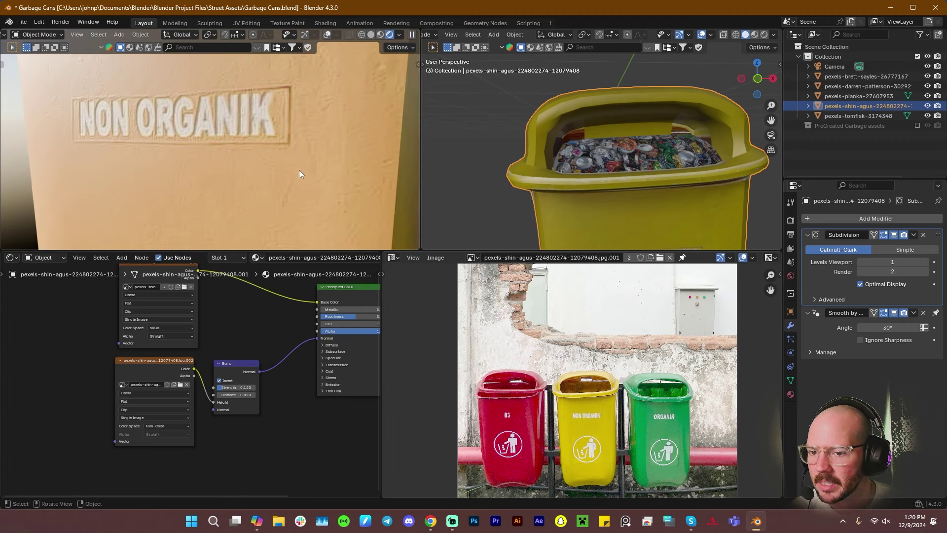
pyautogui.scroll(8, 604, 419)
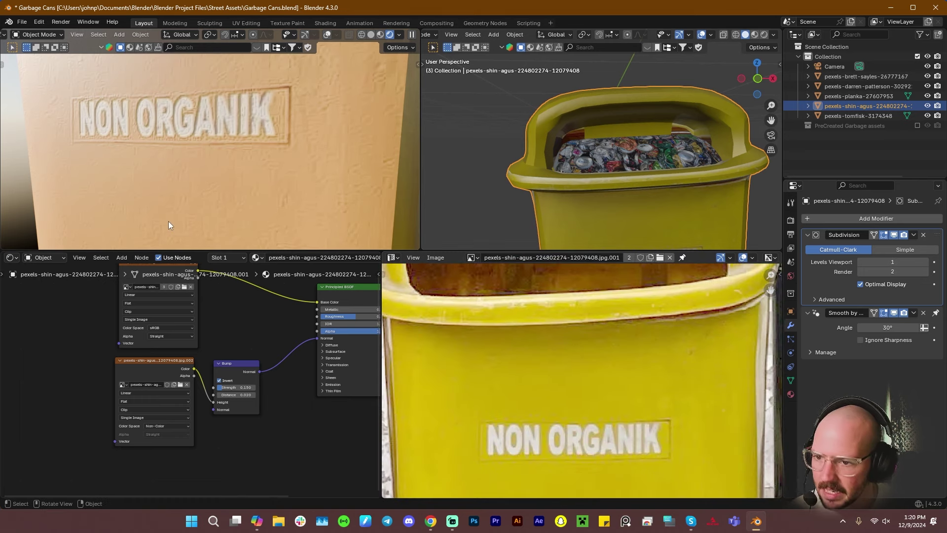
pyautogui.scroll(-4, 188, 193)
pyautogui.scroll(-2, 200, 167)
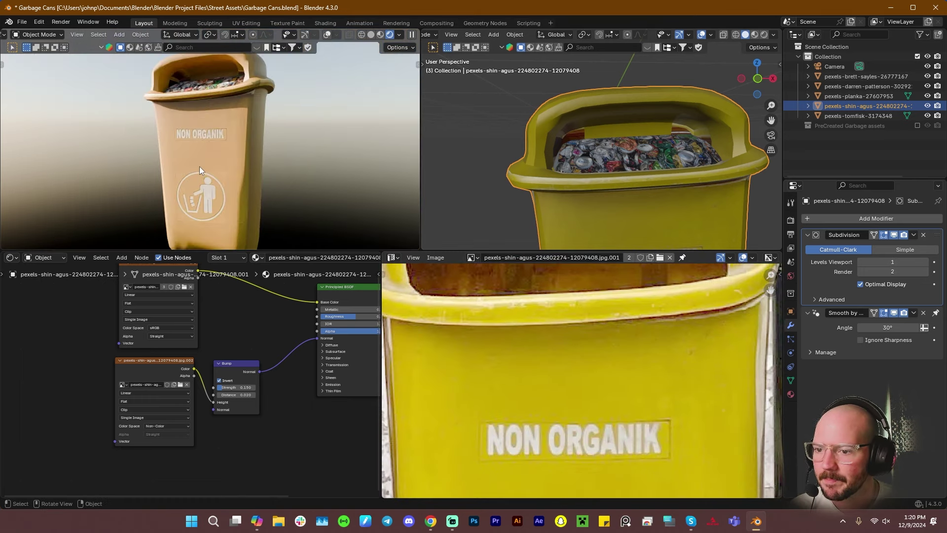
pyautogui.moveTo(199, 167); pyautogui.dragTo(233, 173, button='middle')
pyautogui.scroll(5, 297, 184)
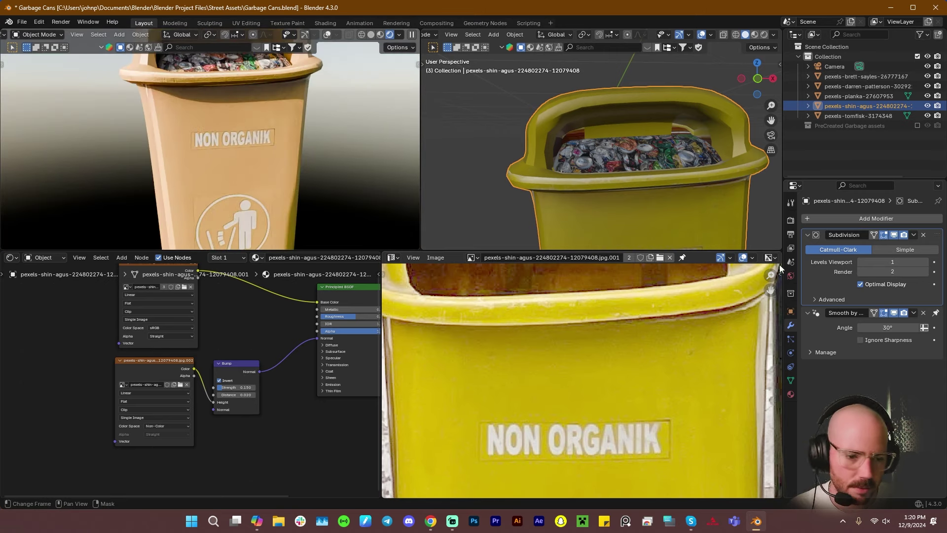
# Set the Subdivision modifier's viewport level to 2 on the garbage can
pyautogui.click(924, 263)
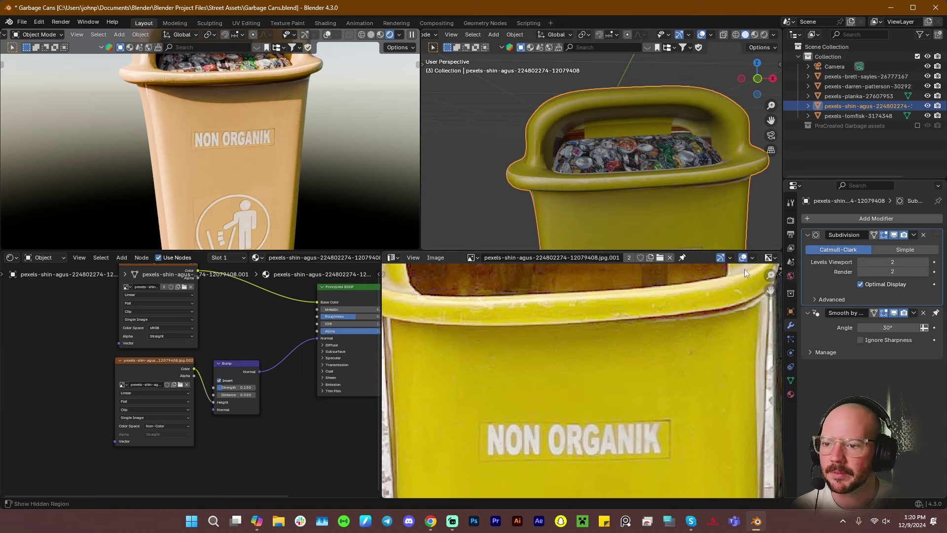
pyautogui.moveTo(244, 105); pyautogui.dragTo(264, 141, button='middle')
pyautogui.scroll(-5, 220, 116)
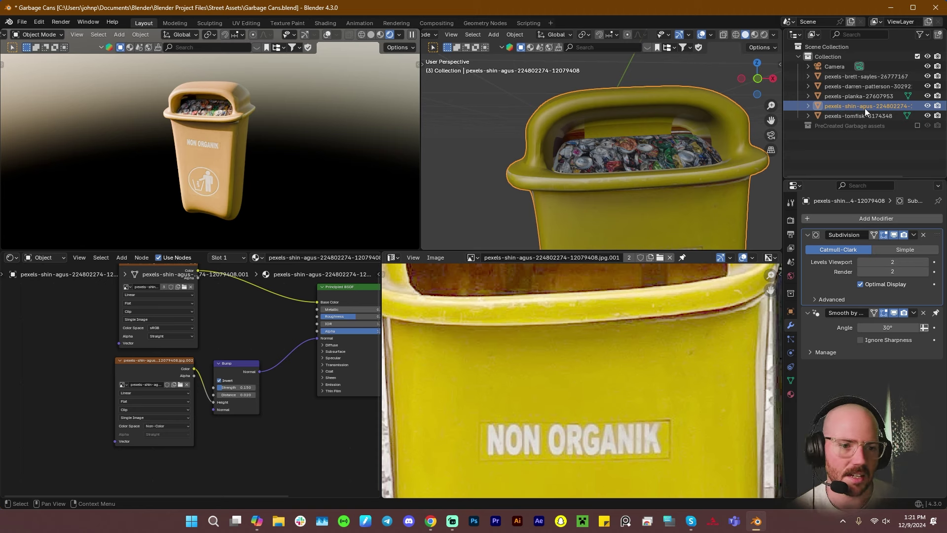
# Rename the garbage can object to Organic
pyautogui.doubleClick(833, 106)
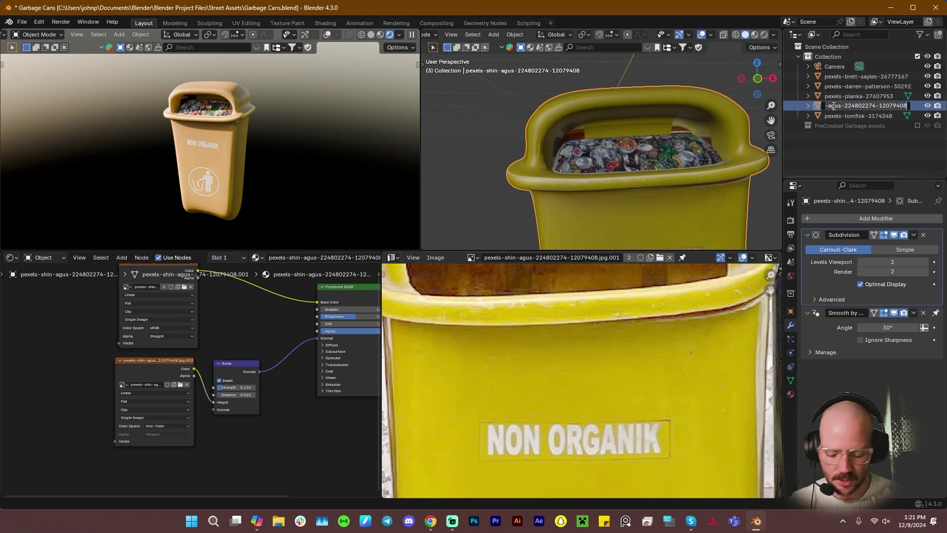
pyautogui.press('BackSpace')
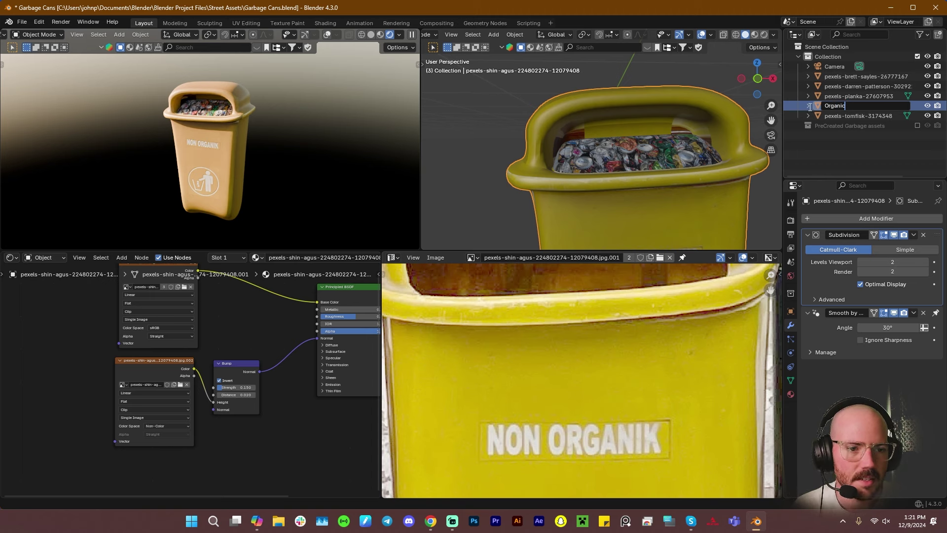
pyautogui.press('Return')
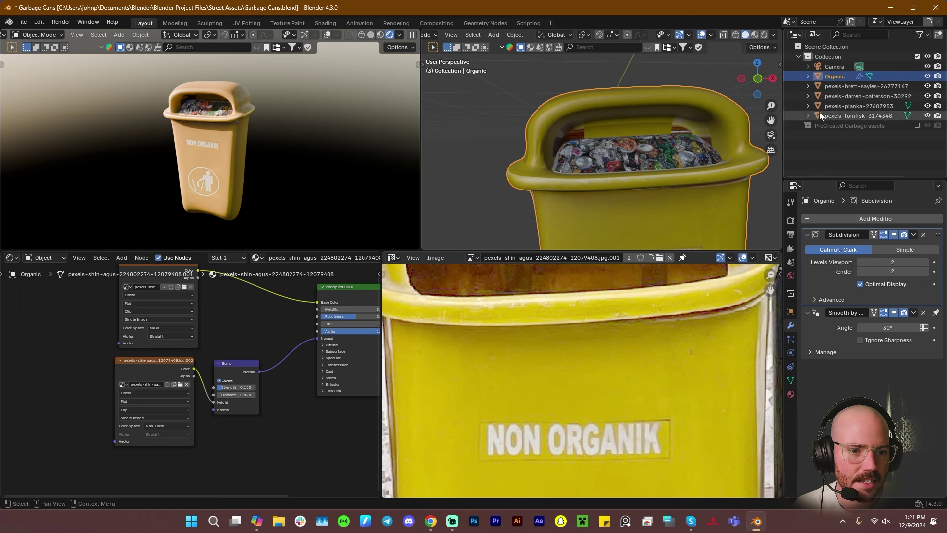
# Mark the Organic garbage can object as an asset and replace the shader node area with the Asset Browser
pyautogui.rightClick(812, 76)
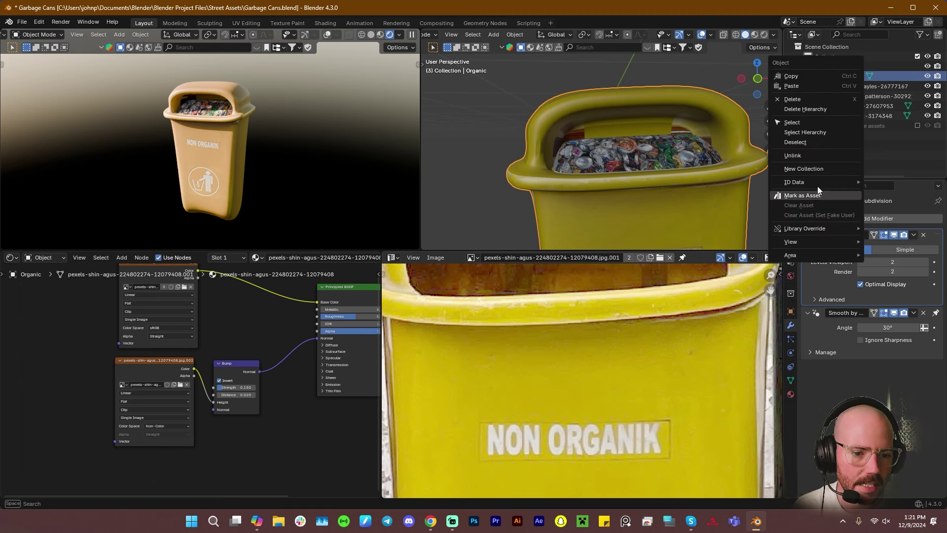
pyautogui.click(803, 195)
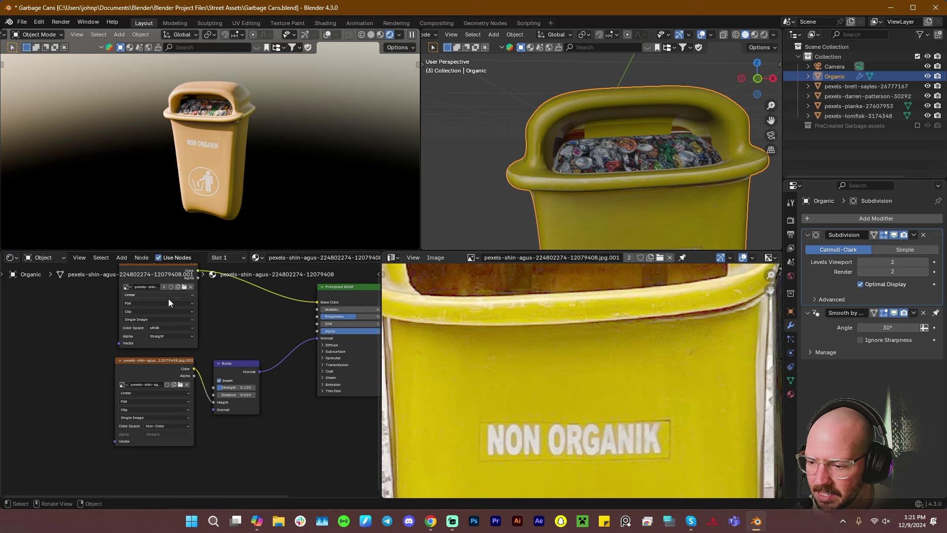
pyautogui.click(10, 258)
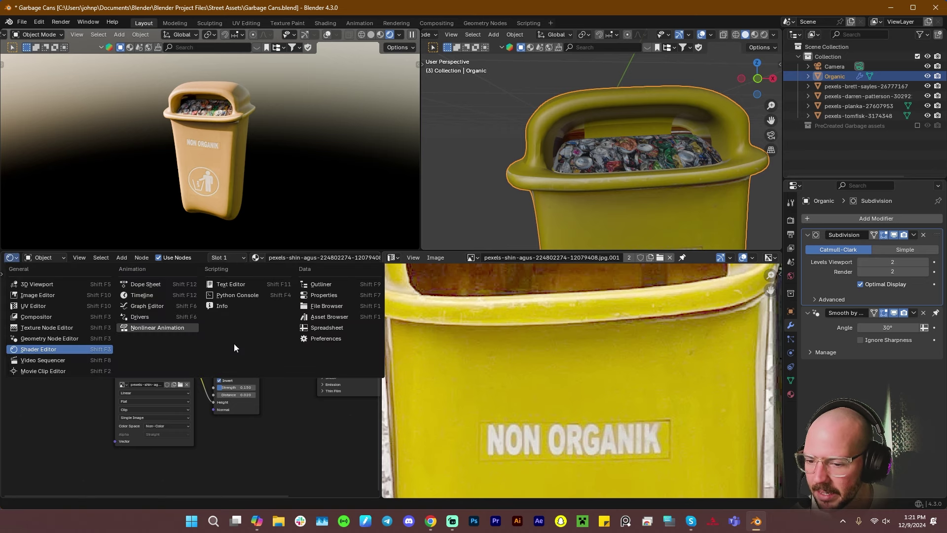
pyautogui.click(328, 319)
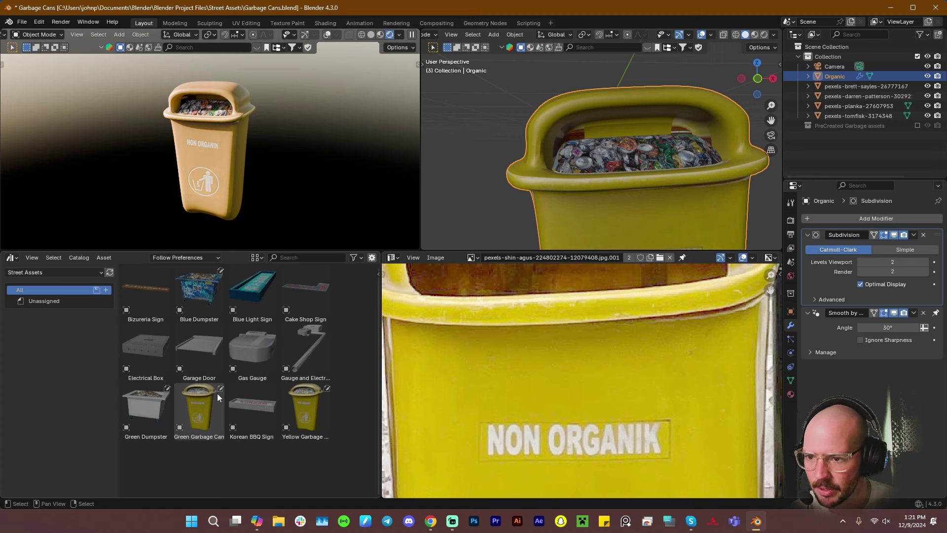
pyautogui.moveTo(205, 159); pyautogui.dragTo(271, 115, button='middle')
pyautogui.scroll(5, 222, 171)
pyautogui.scroll(-4, 272, 115)
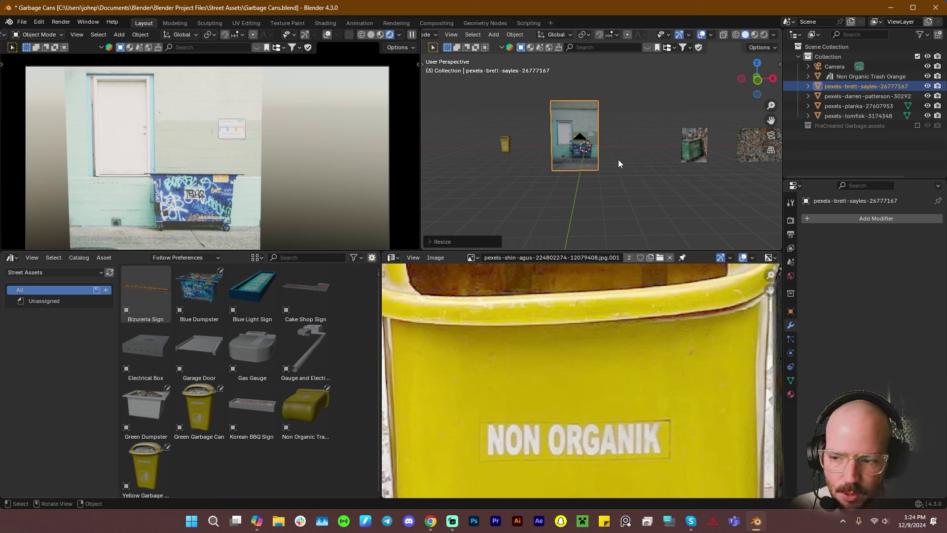
# Reposition the graffiti-covered blue dumpster photo plane along Z and X so the dumpster's base sits at the world origin
pyautogui.scroll(4, 611, 163)
pyautogui.keyDown('shift'); pyautogui.moveTo(604, 166); pyautogui.dragTo(613, 137, button='middle'); pyautogui.keyUp('shift')
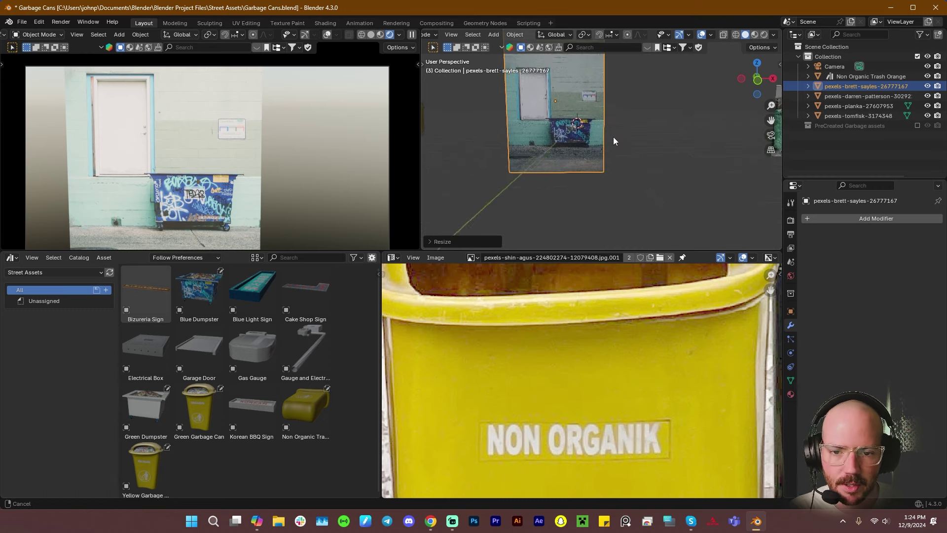
pyautogui.scroll(-3, 614, 138)
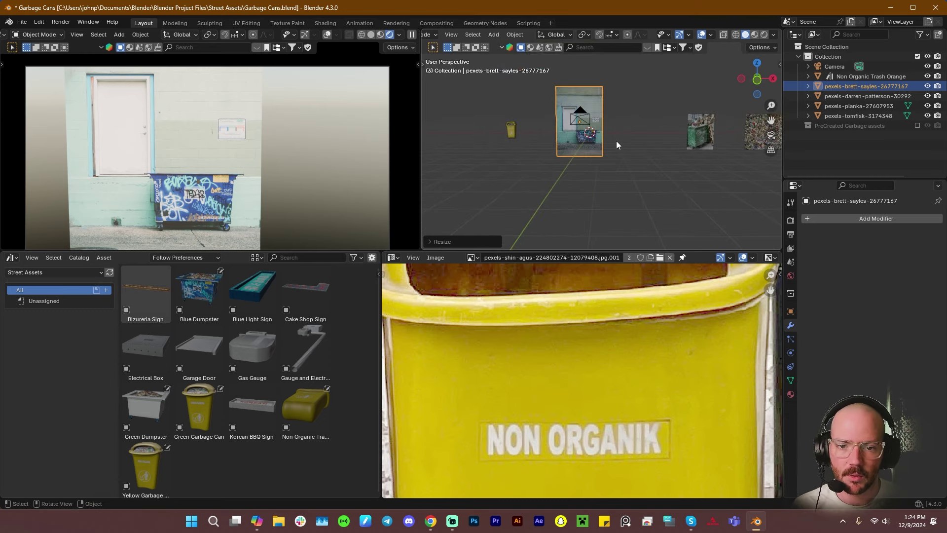
pyautogui.press('g')
pyautogui.press('z')
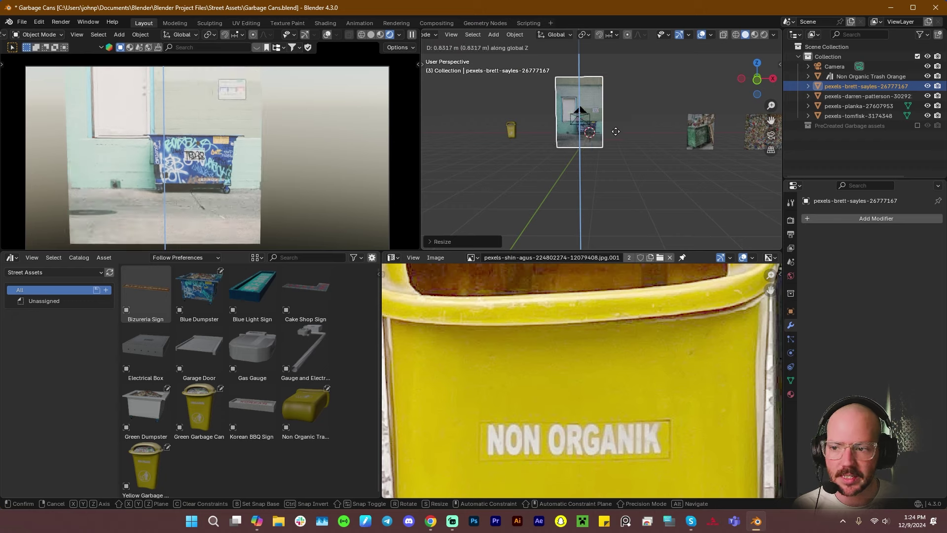
pyautogui.click(616, 129)
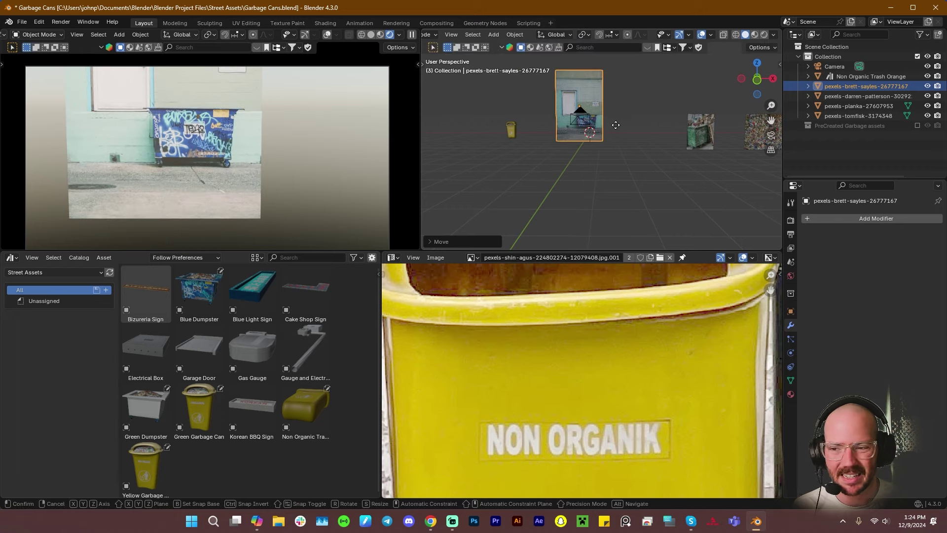
pyautogui.press('g')
pyautogui.press('x')
pyautogui.press('z')
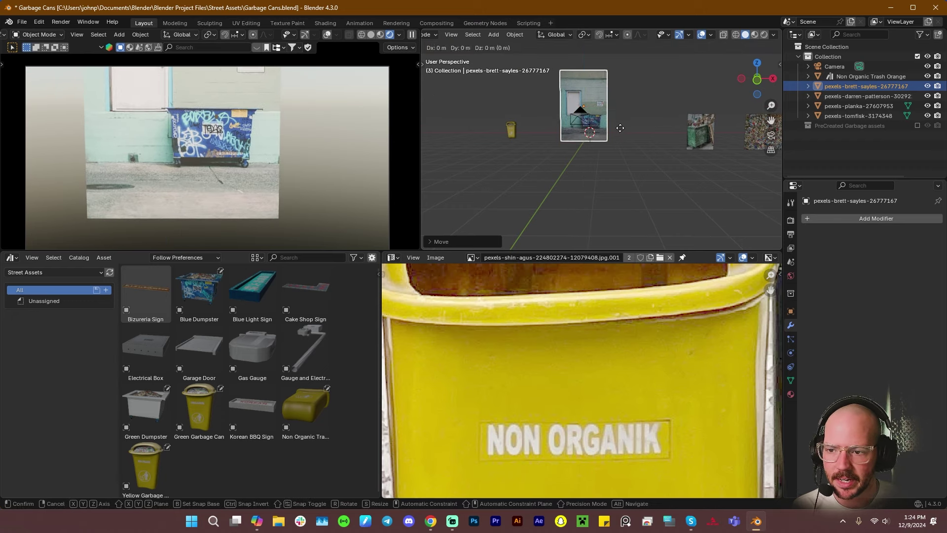
pyautogui.click(620, 137)
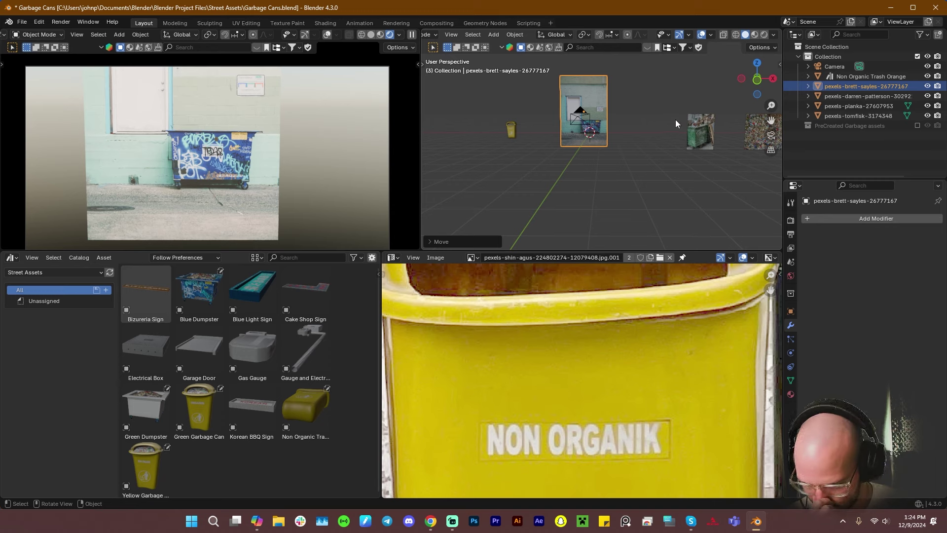
# Crop the pavement from the dumpster photo by raising the plane's bottom edge about 1.1 m along Z to just below the wheels
pyautogui.scroll(3, 623, 125)
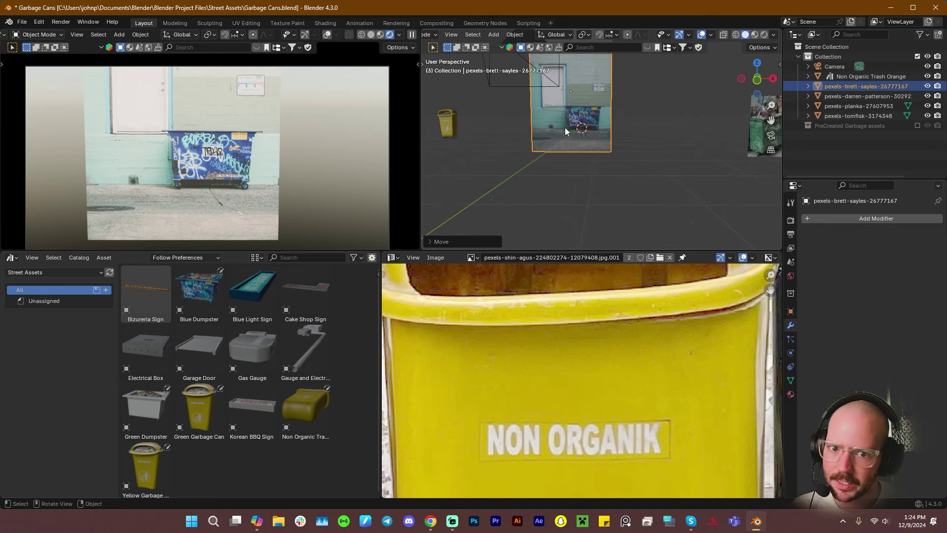
pyautogui.keyDown('shift'); pyautogui.moveTo(565, 127); pyautogui.dragTo(613, 193, button='middle'); pyautogui.keyUp('shift')
pyautogui.scroll(6, 647, 134)
pyautogui.scroll(2, 626, 161)
pyautogui.press('Tab')
pyautogui.scroll(-4, 626, 164)
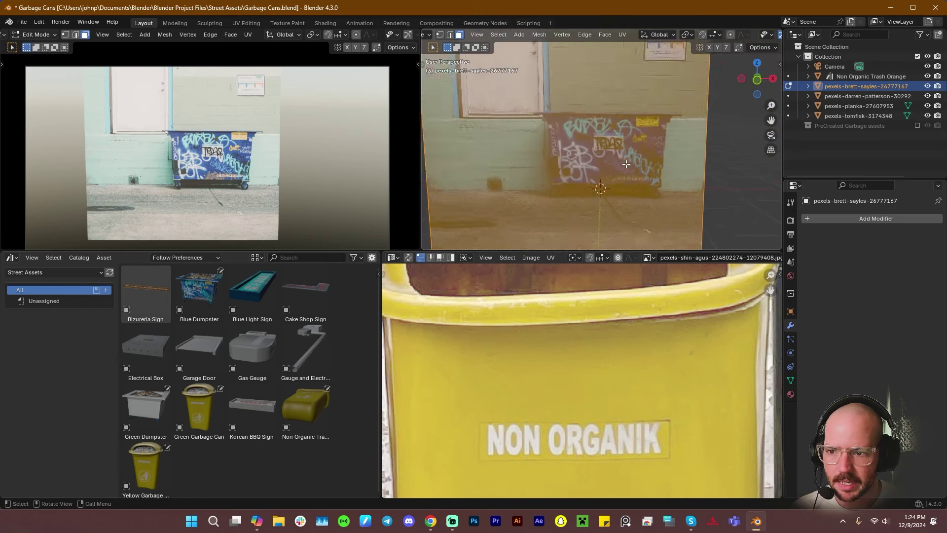
pyautogui.click(754, 47)
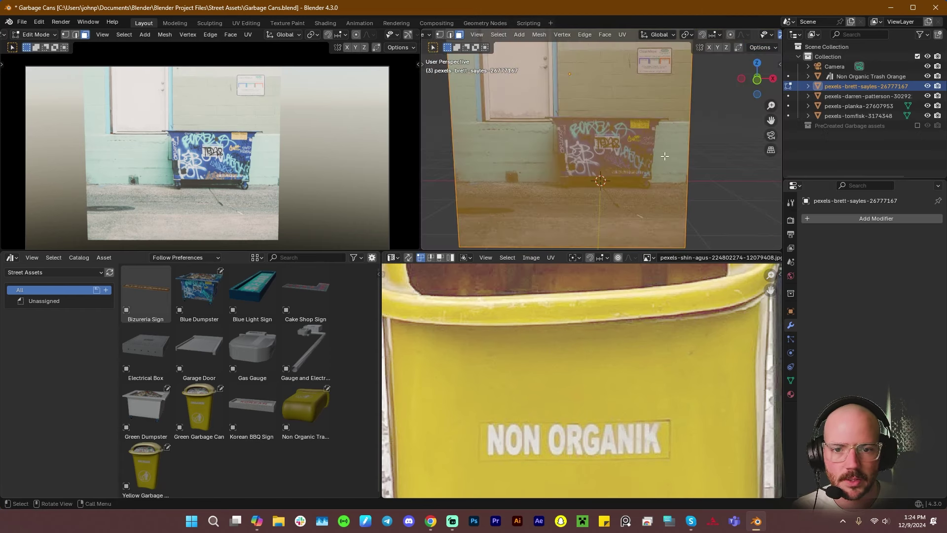
pyautogui.press('g')
pyautogui.press('z')
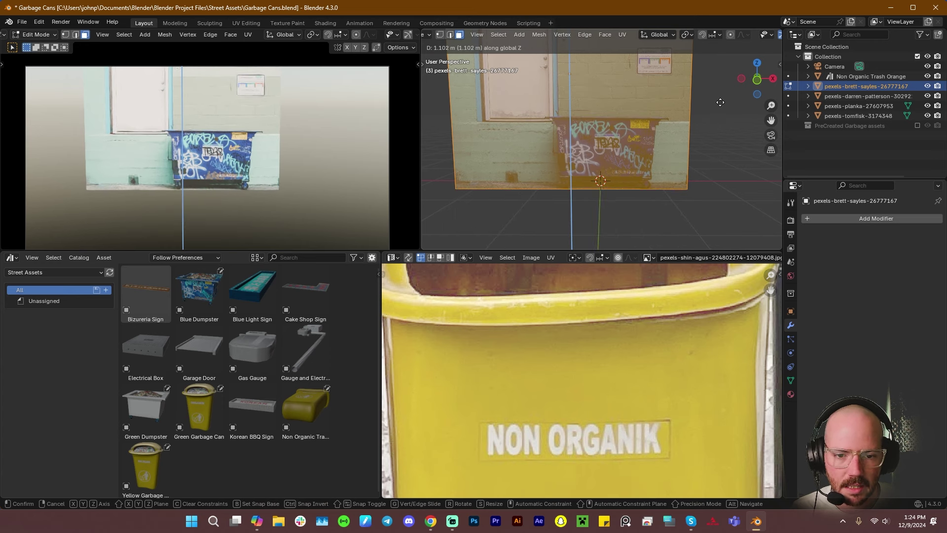
pyautogui.click(721, 102)
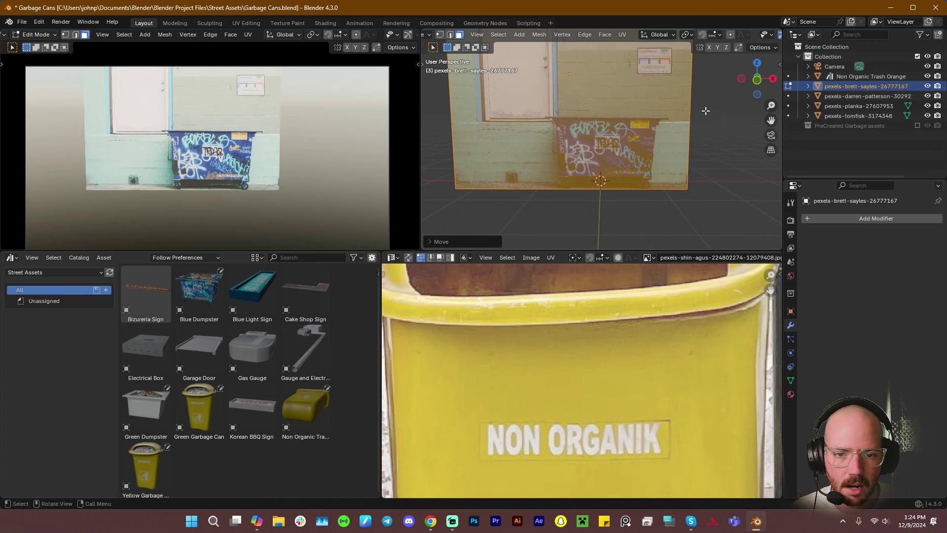
# Crop the wall above the dumpster by lowering the photo plane's top edge about 4.9 m along Z to the lid
pyautogui.scroll(-6, 700, 115)
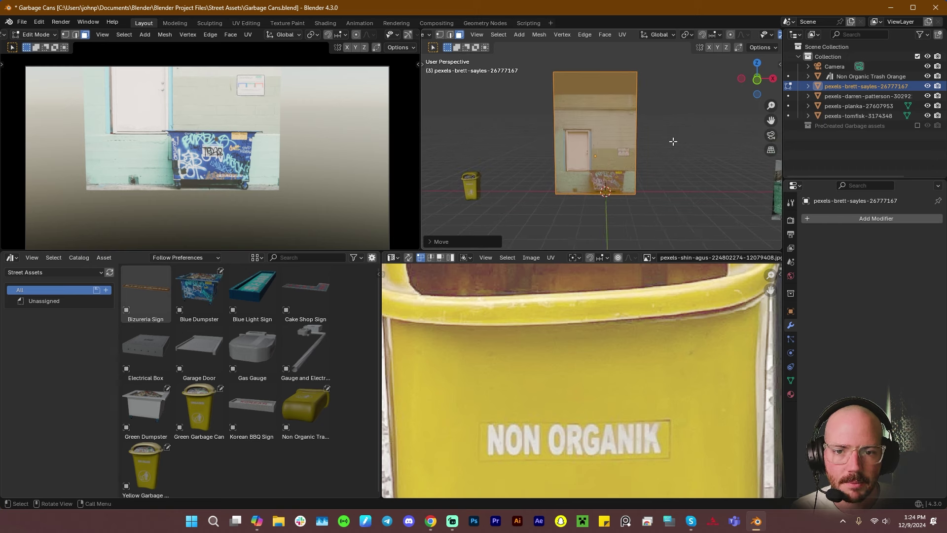
pyautogui.press('2')
pyautogui.click(617, 74)
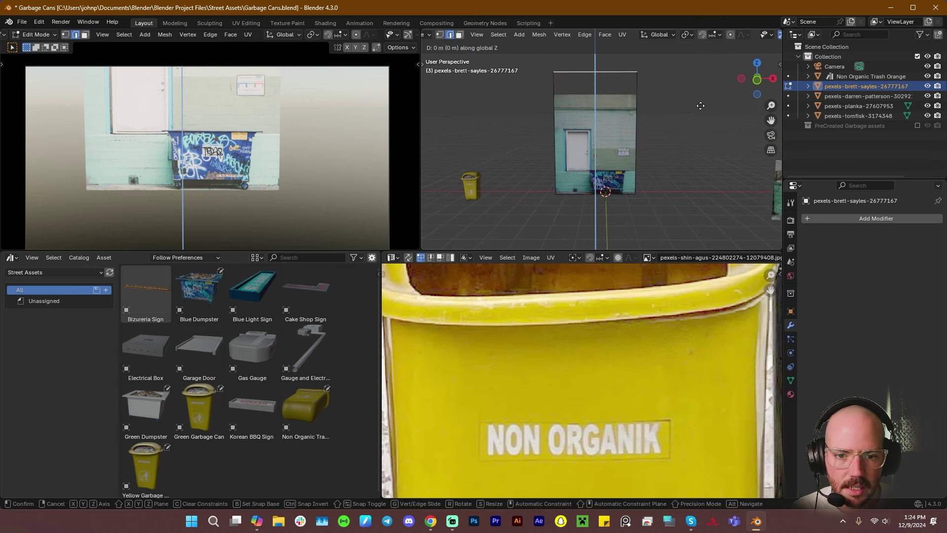
pyautogui.press('g')
pyautogui.press('z')
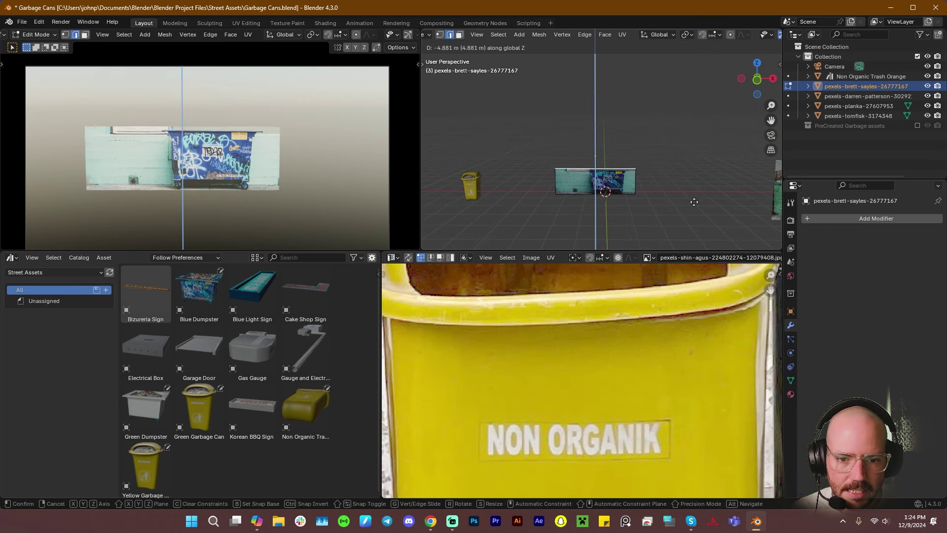
pyautogui.click(694, 203)
# Crop the photo plane's sides along X, moving the right edge inward about 0.35 m and the left edge about 1.63 m
pyautogui.press('KP_Decimal')
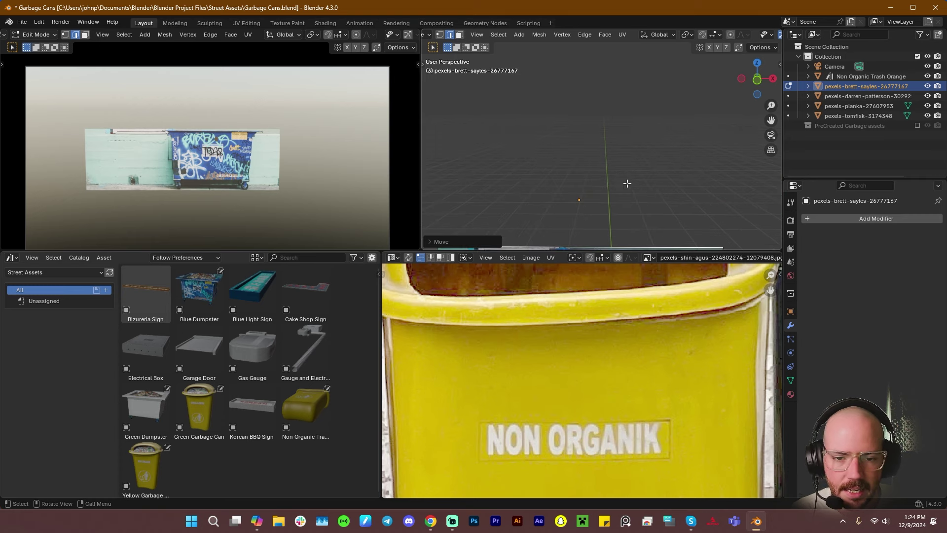
pyautogui.press('g')
pyautogui.press('x')
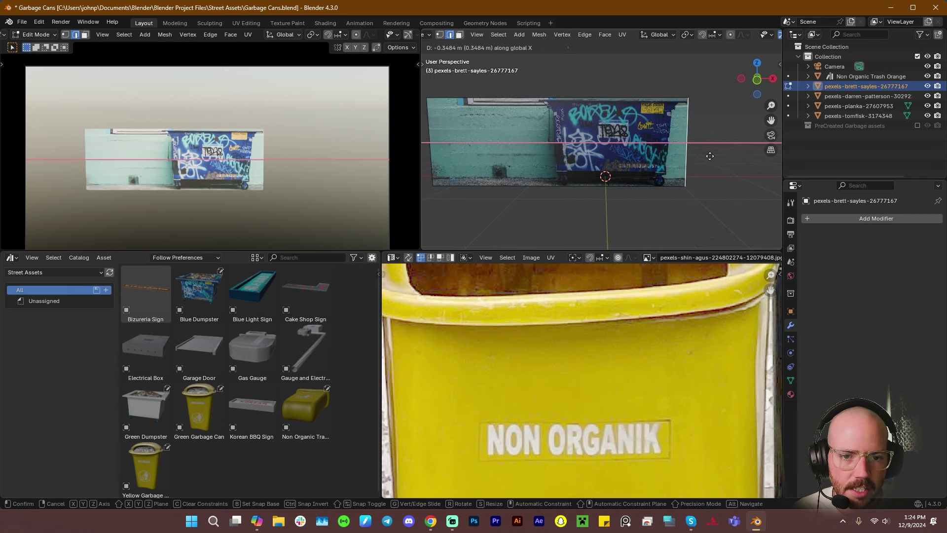
pyautogui.click(709, 156)
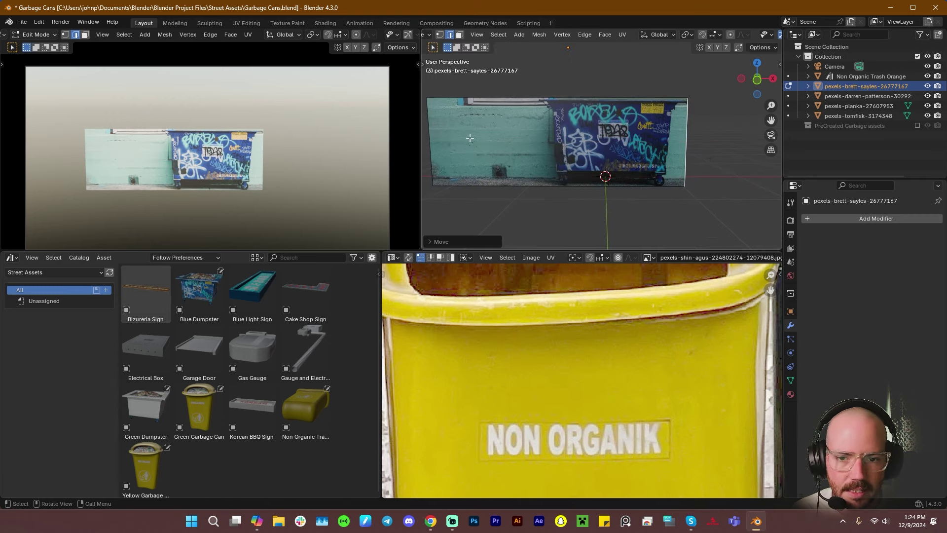
pyautogui.press('g')
pyautogui.press('x')
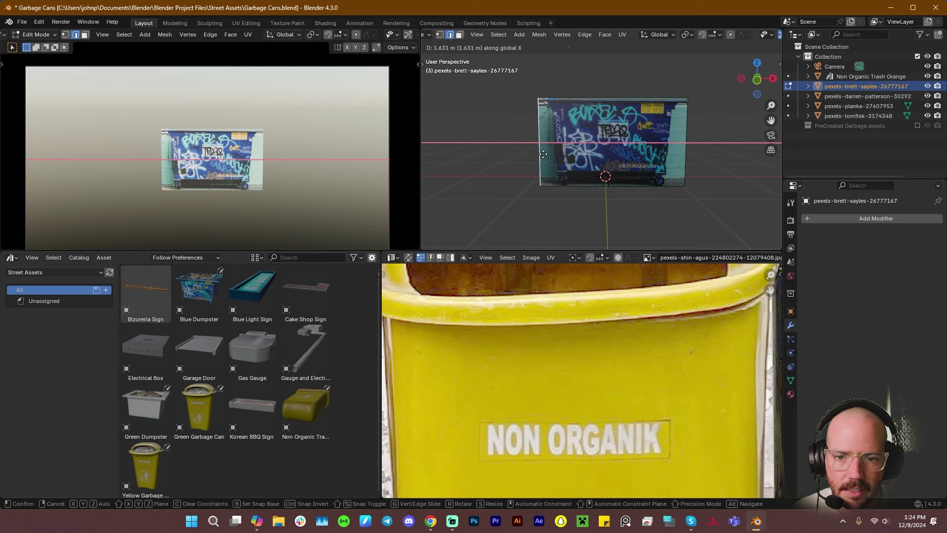
pyautogui.click(543, 155)
# Nudge the photo plane's top edge slightly down along Z to meet the dumpster's upper rim
pyautogui.scroll(3, 608, 136)
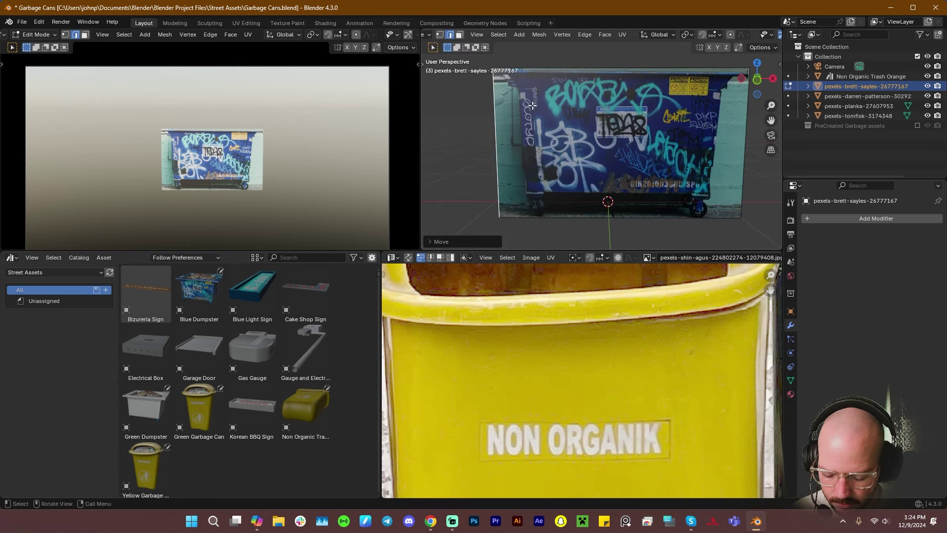
pyautogui.press('g')
pyautogui.press('z')
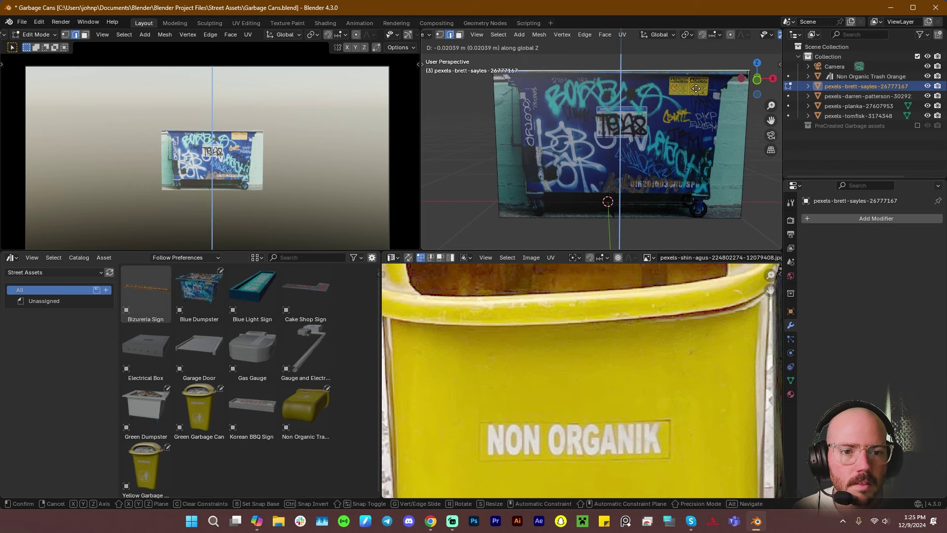
pyautogui.click(697, 87)
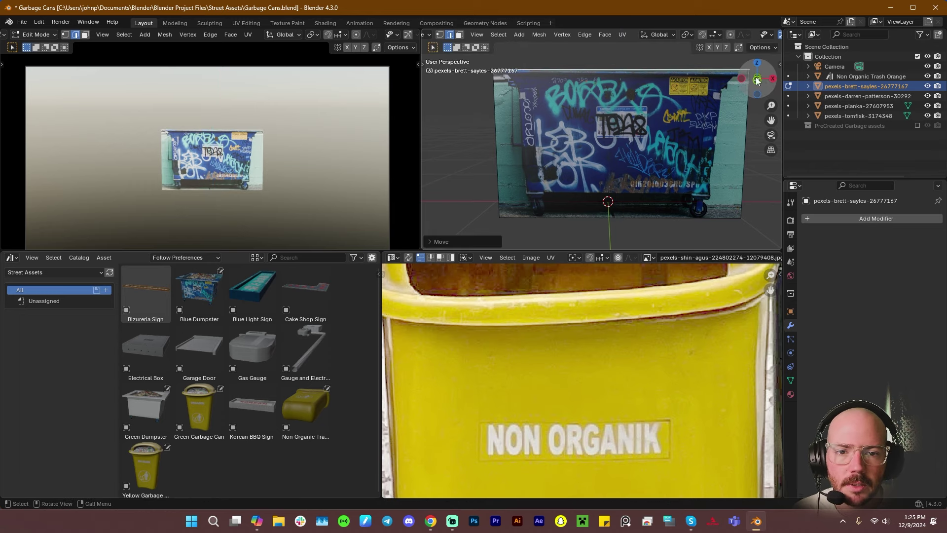
# In front orthographic view, lower the photo plane's top-right corner vertex along Z to follow the slope of the dumpster's lid
pyautogui.press('`')
pyautogui.press('`')
pyautogui.click(695, 62)
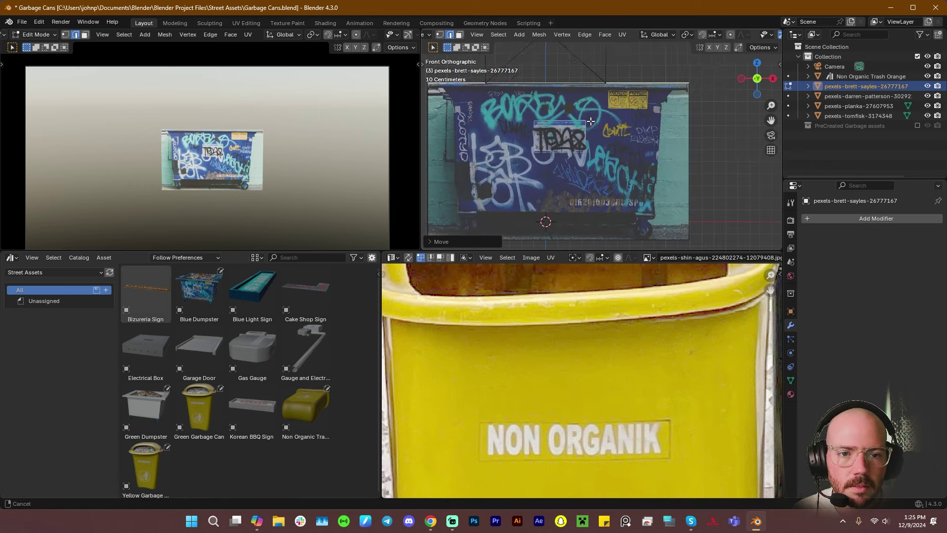
pyautogui.press('g')
pyautogui.press('z')
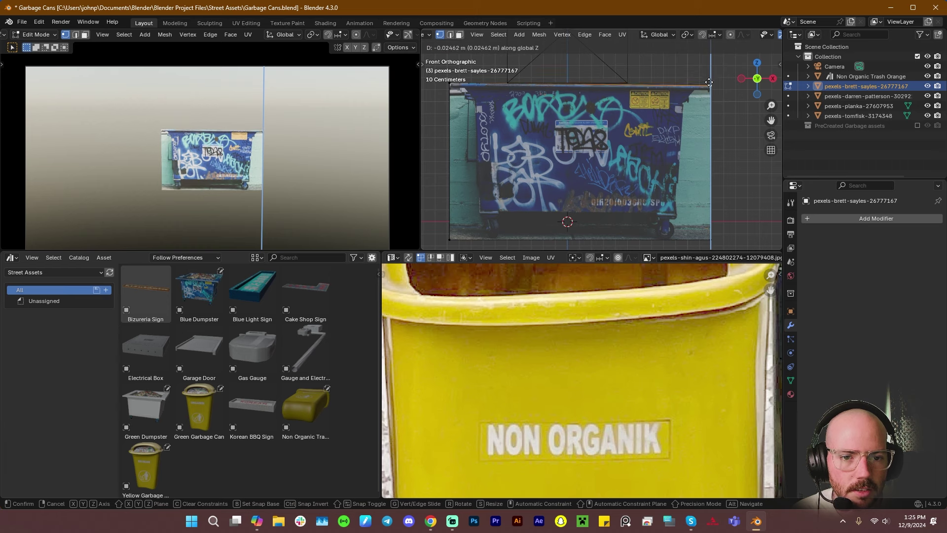
pyautogui.click(707, 90)
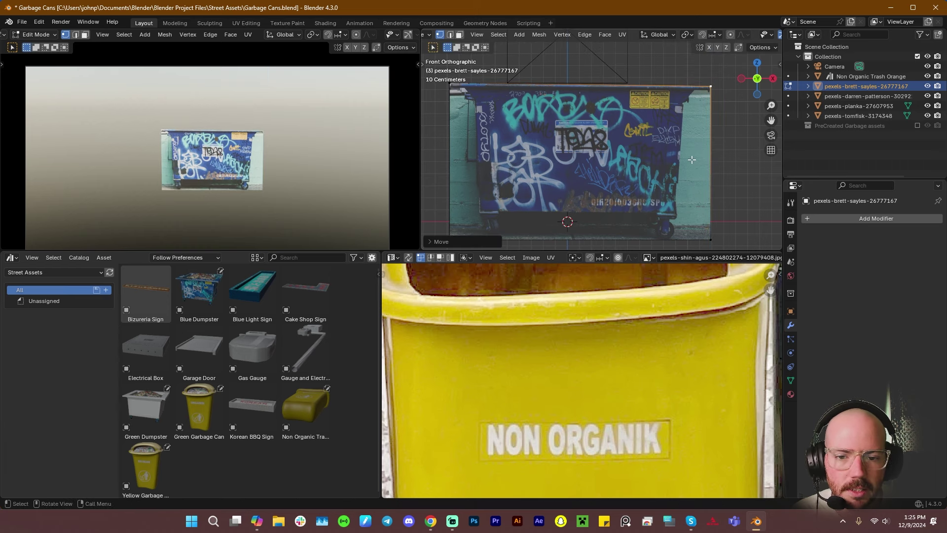
# Start a knife cut at the dumpster's right lid corner and trace the right side down to the wheel bracket
pyautogui.press('k')
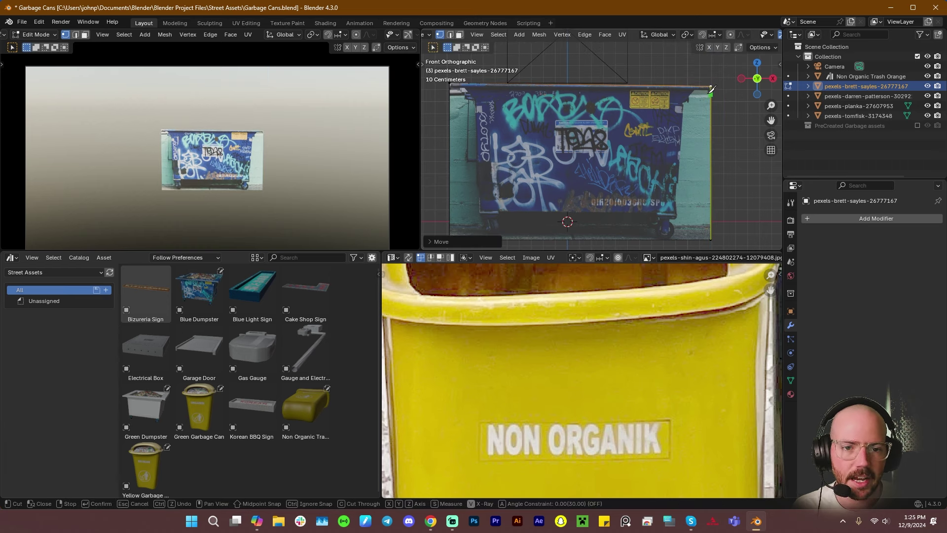
pyautogui.scroll(4, 713, 88)
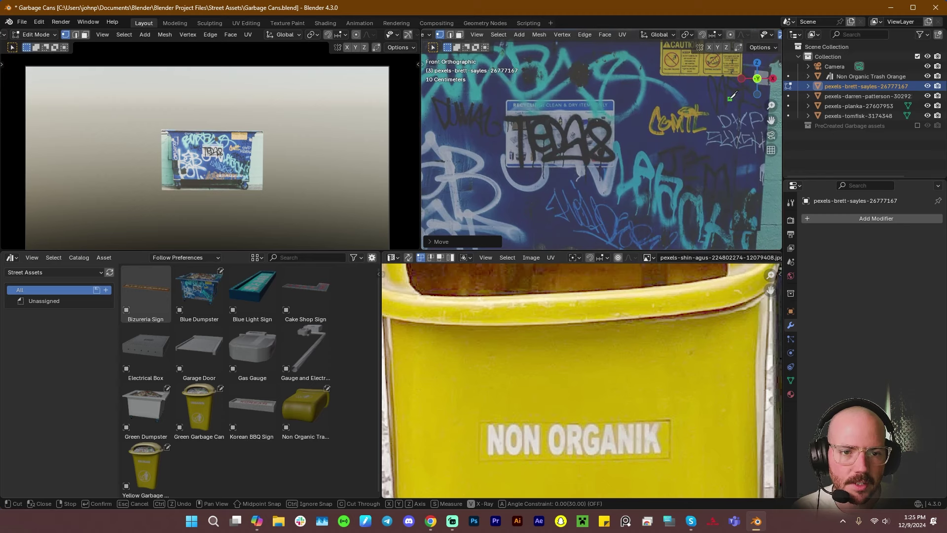
pyautogui.keyDown('shift'); pyautogui.moveTo(732, 95); pyautogui.dragTo(635, 120, button='middle'); pyautogui.keyUp('shift')
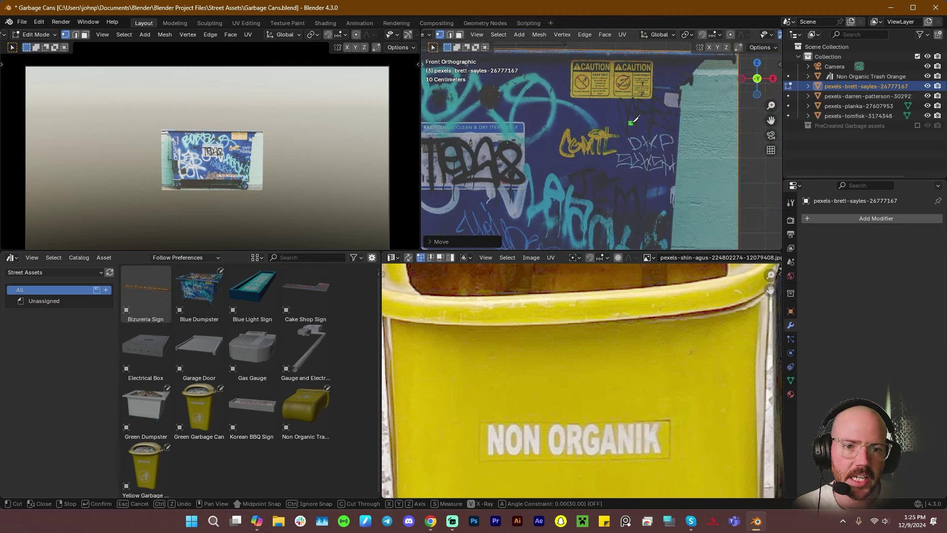
pyautogui.scroll(-6, 634, 120)
pyautogui.scroll(4, 637, 121)
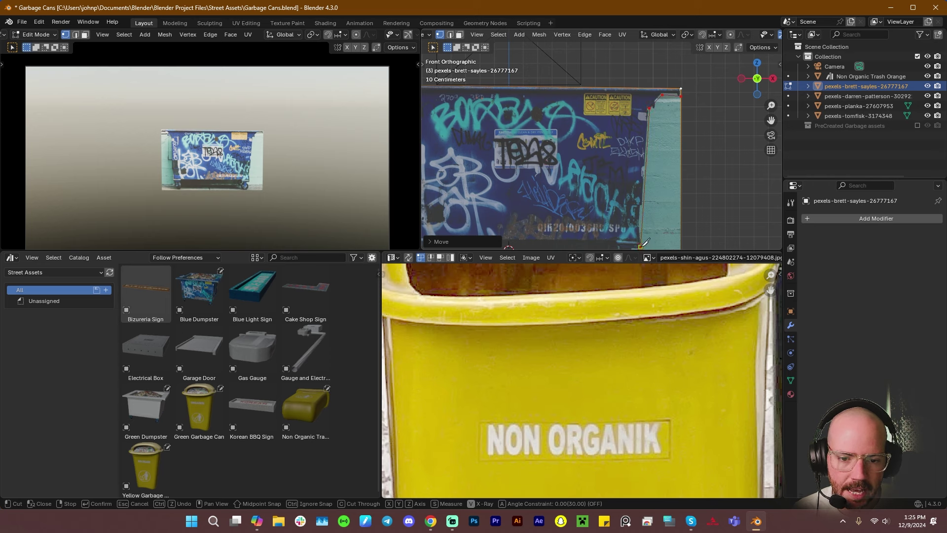
pyautogui.keyDown('shift'); pyautogui.moveTo(645, 242); pyautogui.dragTo(659, 163, button='middle'); pyautogui.keyUp('shift')
pyautogui.scroll(6, 649, 169)
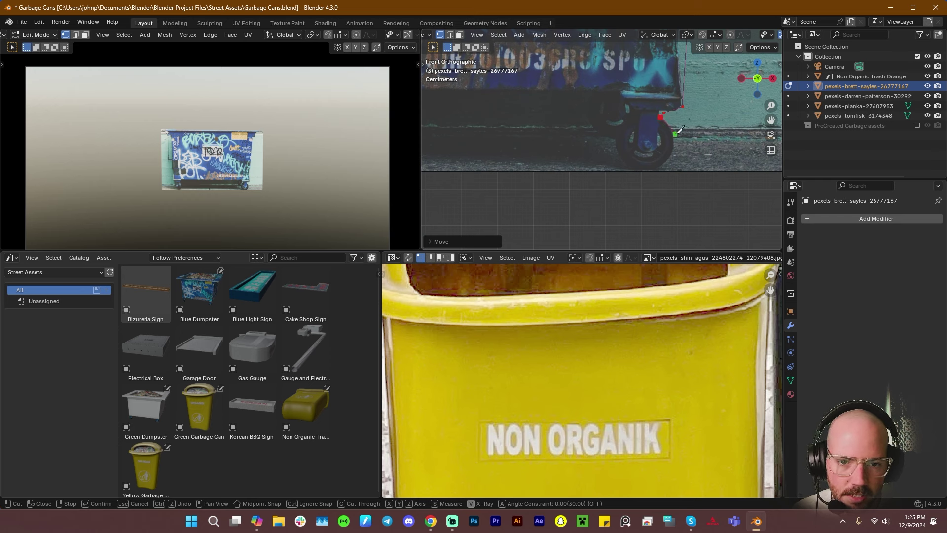
# Continue the knife cut around the right wheel, along the underside, around the left wheel and up the left side to the lid
pyautogui.click(675, 133)
pyautogui.click(673, 154)
pyautogui.click(655, 171)
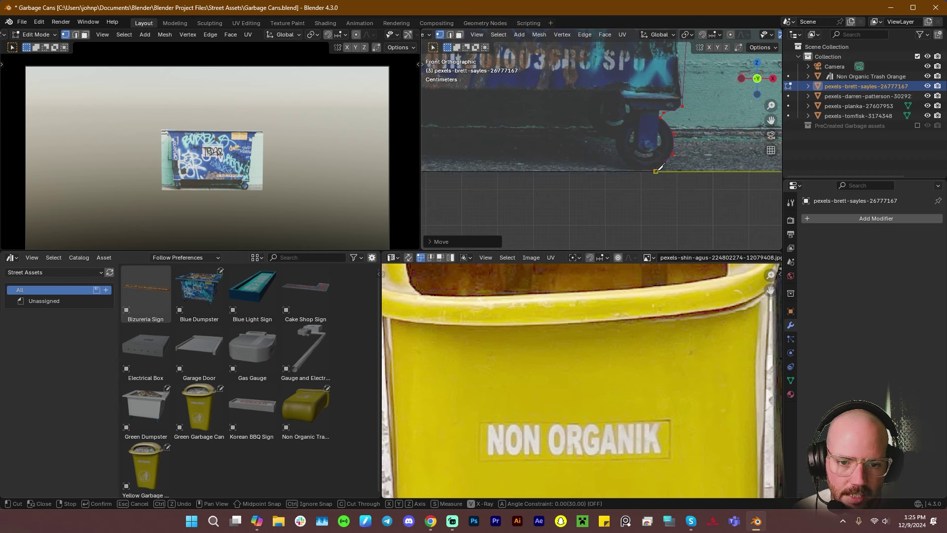
pyautogui.click(623, 162)
pyautogui.click(616, 138)
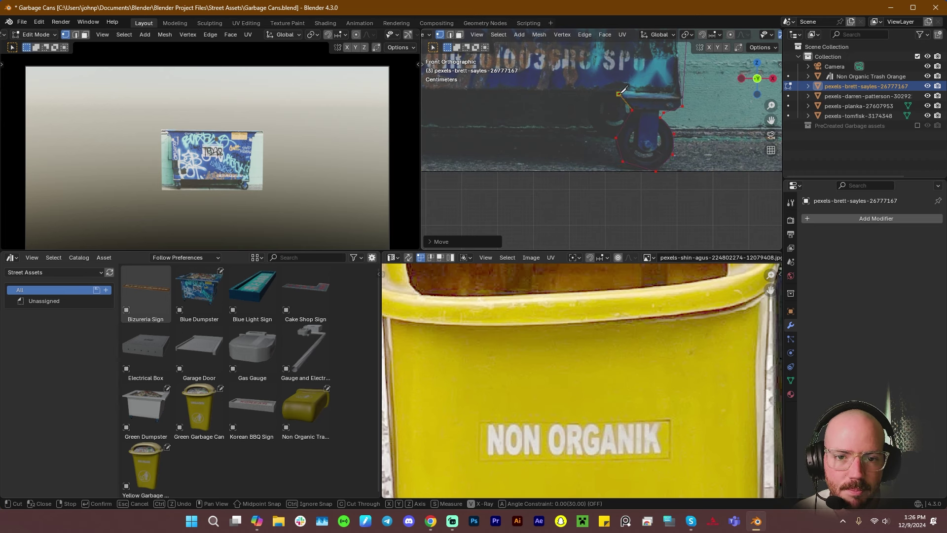
pyautogui.click(619, 94)
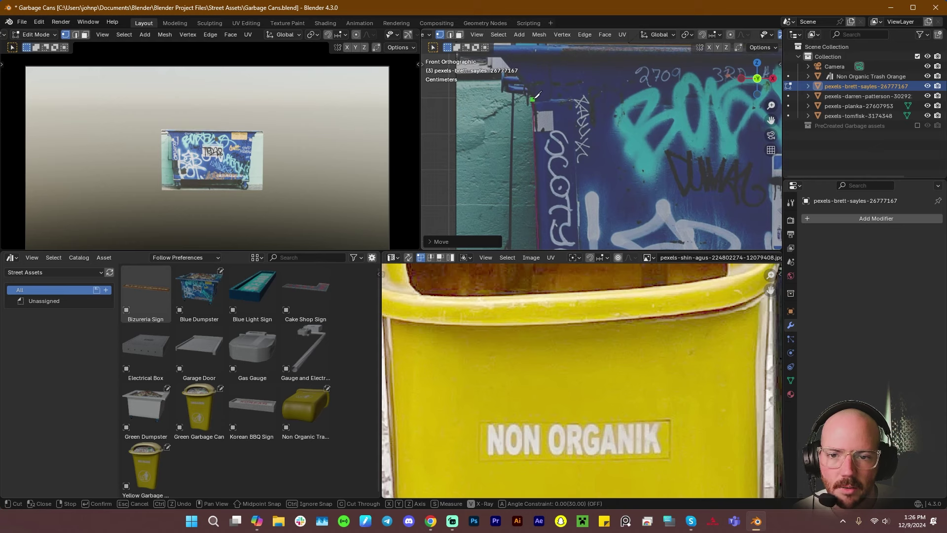
pyautogui.scroll(-8, 516, 70)
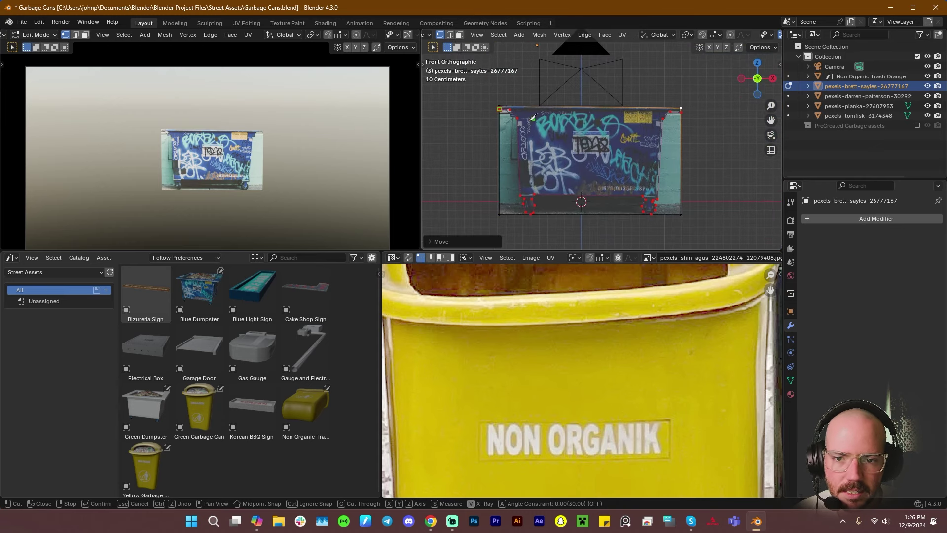
pyautogui.press('Return')
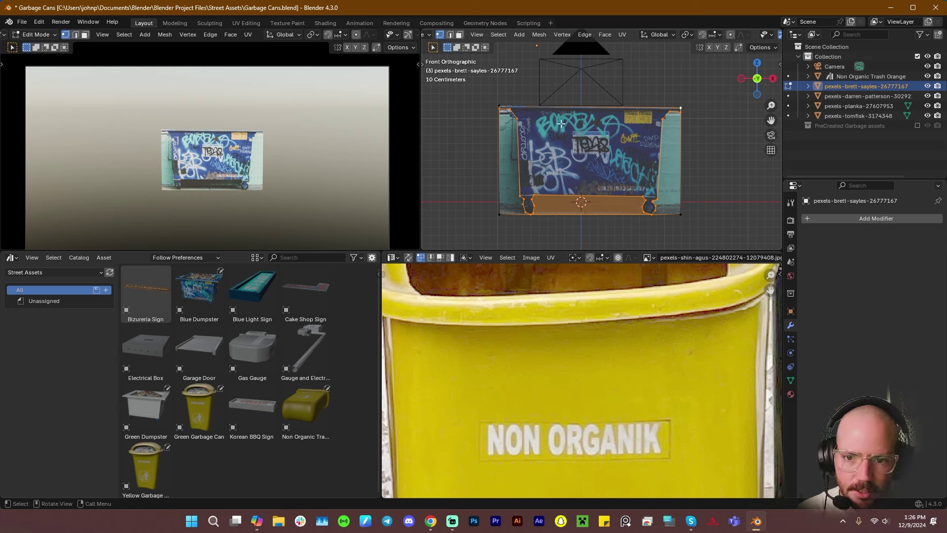
# Delete the background faces beside the dumpster on both sides and beneath it between the wheels
pyautogui.scroll(3, 563, 198)
pyautogui.scroll(-3, 553, 195)
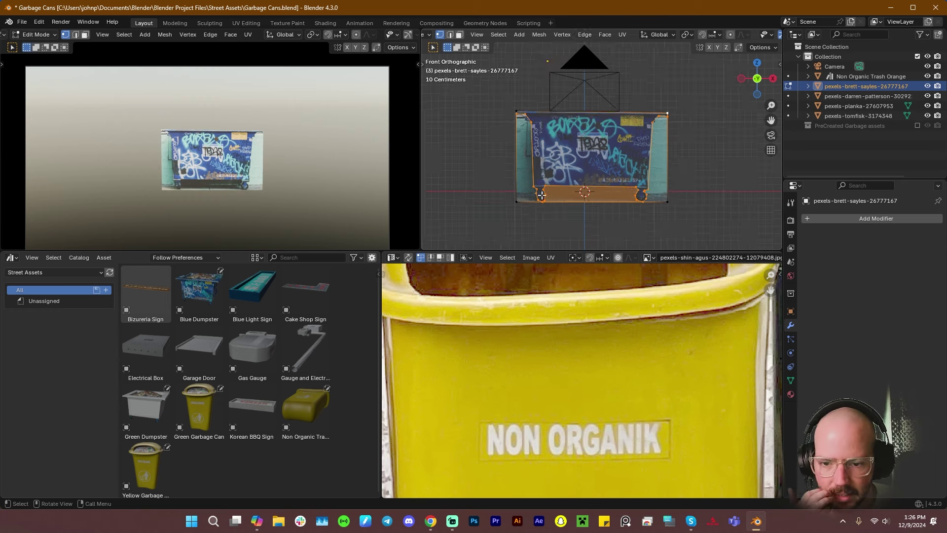
pyautogui.scroll(2, 540, 192)
pyautogui.press('3')
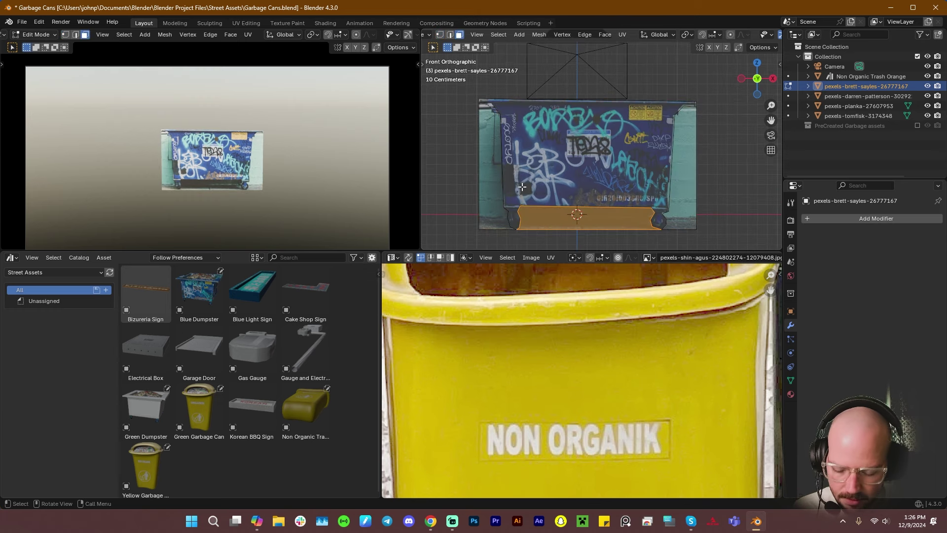
pyautogui.click(488, 177)
pyautogui.keyDown('shift'); pyautogui.click(690, 194); pyautogui.keyUp('shift')
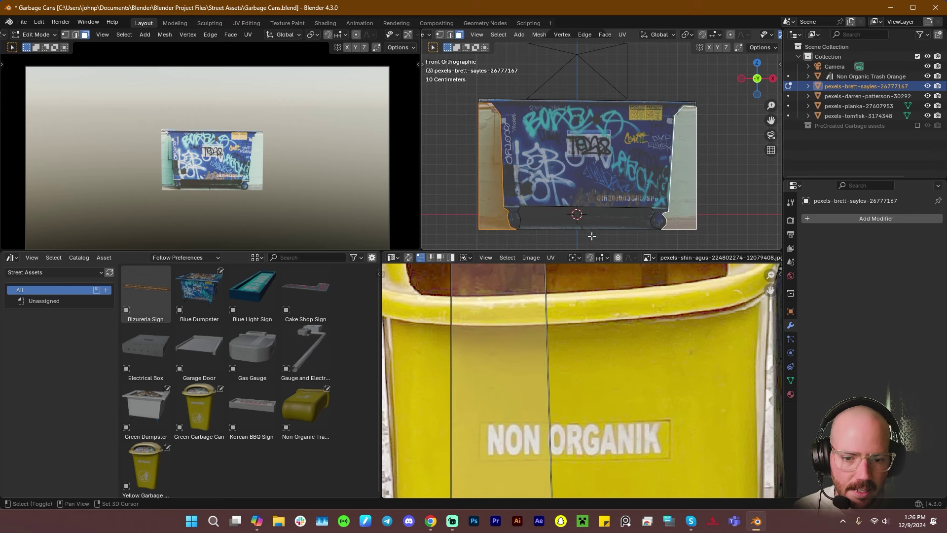
pyautogui.keyDown('shift'); pyautogui.click(552, 223); pyautogui.keyUp('shift')
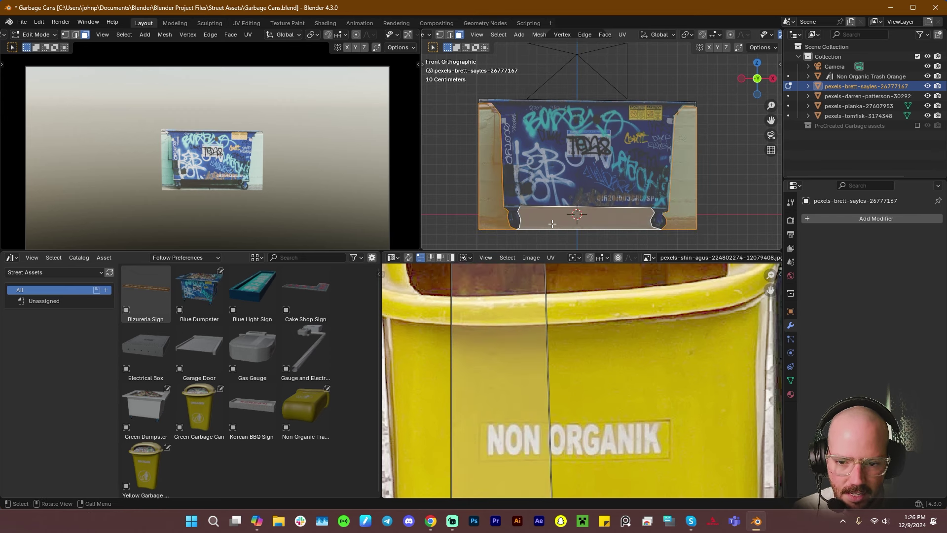
pyautogui.press('x')
pyautogui.click(552, 223)
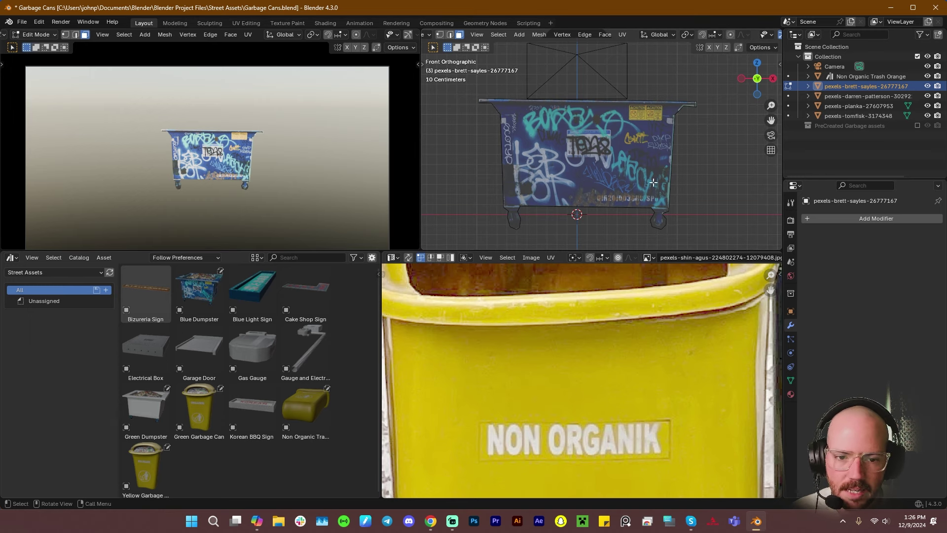
# Select the whole dumpster cutout in edit mode and extrude it backward along its normal to give it depth
pyautogui.moveTo(630, 181); pyautogui.dragTo(613, 156, button='middle')
pyautogui.press('Tab')
pyautogui.press('Tab')
pyautogui.press('Tab')
pyautogui.press('Tab')
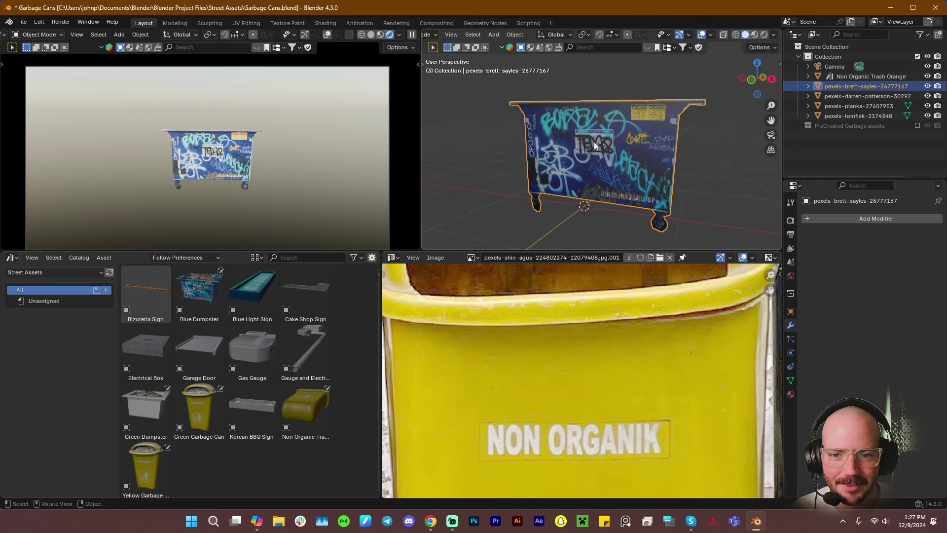
pyautogui.press('a')
pyautogui.moveTo(676, 154); pyautogui.dragTo(627, 156, button='middle')
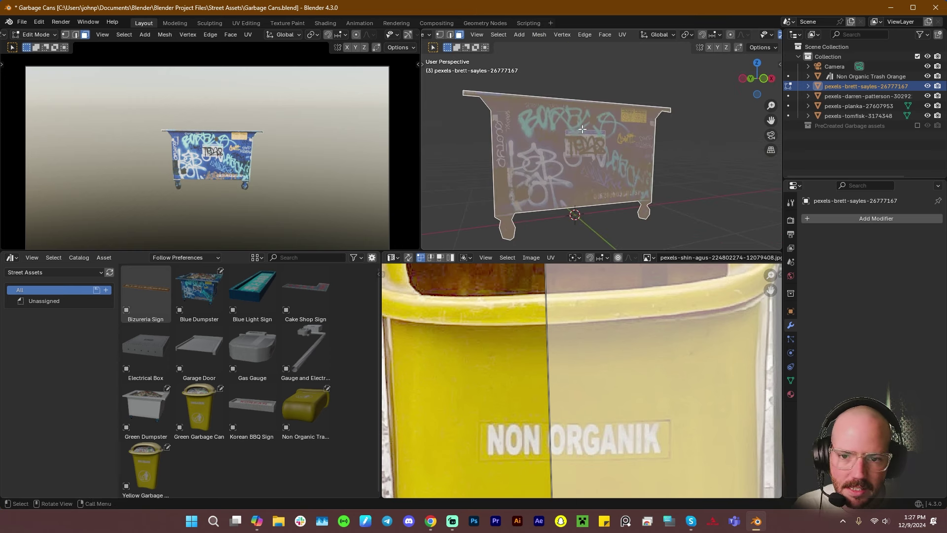
pyautogui.moveTo(582, 129); pyautogui.dragTo(639, 136, button='middle')
pyautogui.press('e')
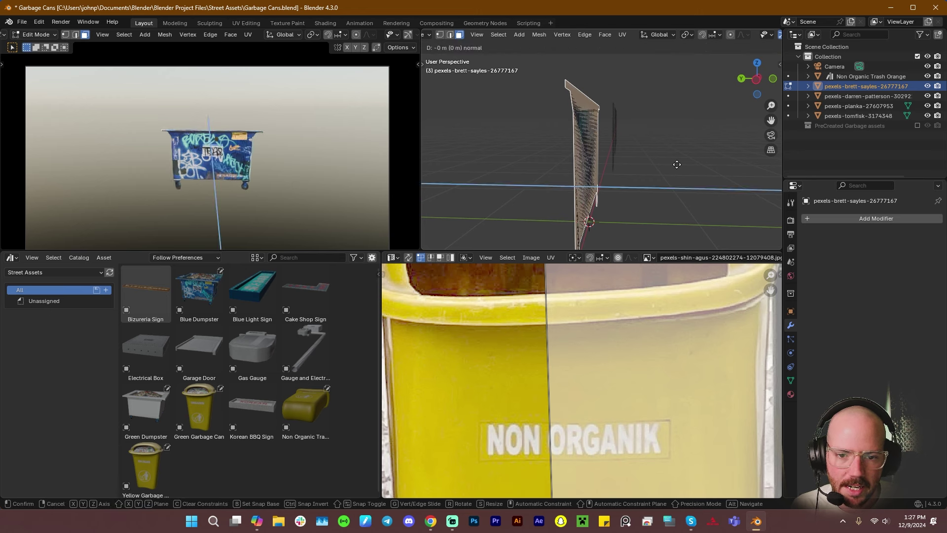
pyautogui.click(556, 167)
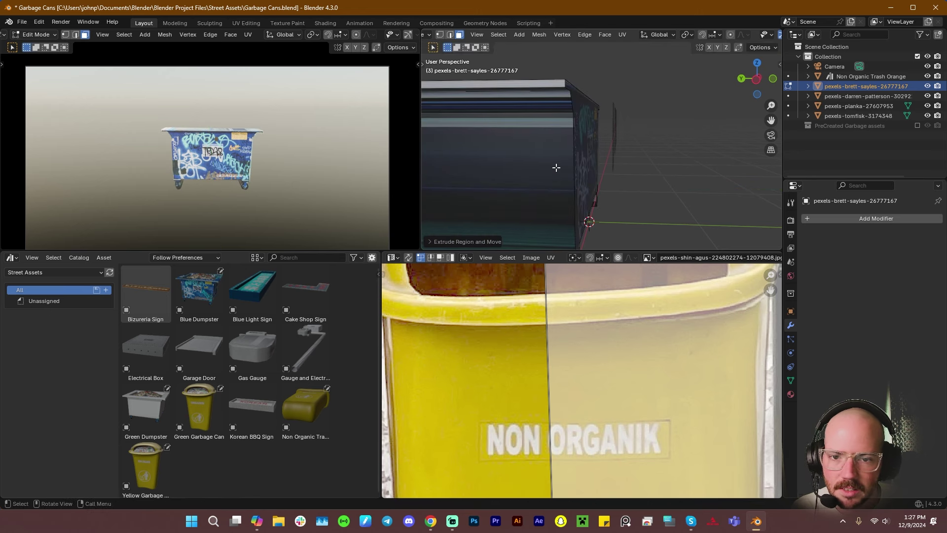
# Add one centred loop cut across the dumpster's depth and bevel it into two loops near the front and back
pyautogui.scroll(-6, 556, 168)
pyautogui.moveTo(597, 170); pyautogui.dragTo(631, 180, button='middle')
pyautogui.scroll(4, 569, 154)
pyautogui.hotkey('ctrl', 'r')
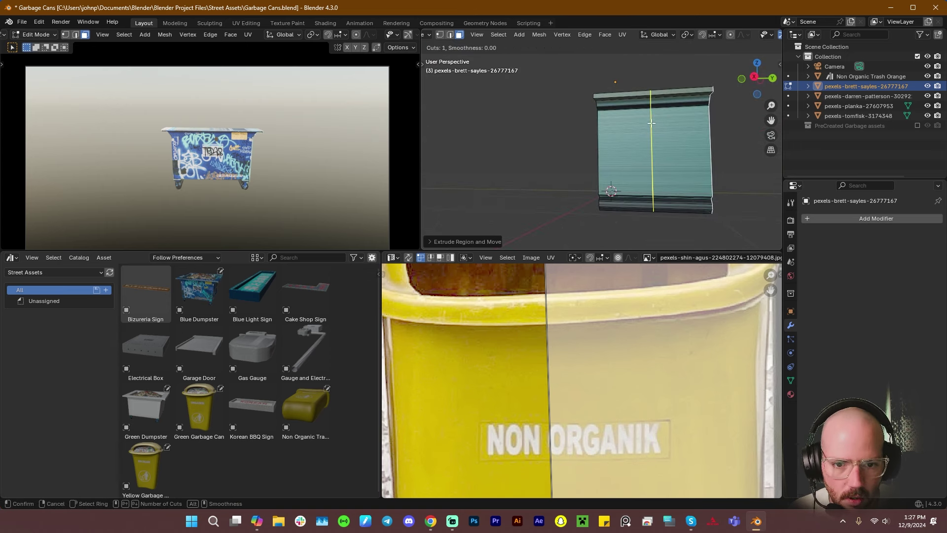
pyautogui.scroll(1, 651, 118)
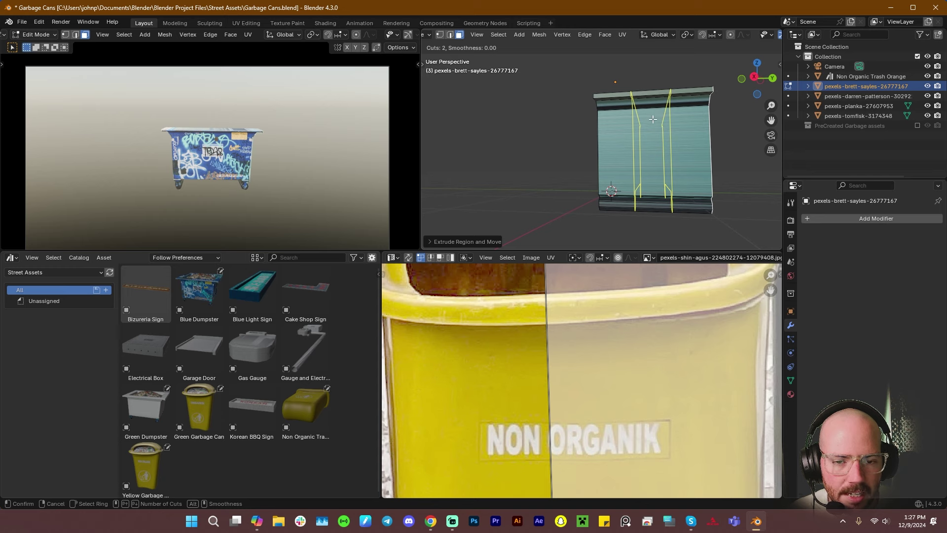
pyautogui.scroll(-1, 652, 124)
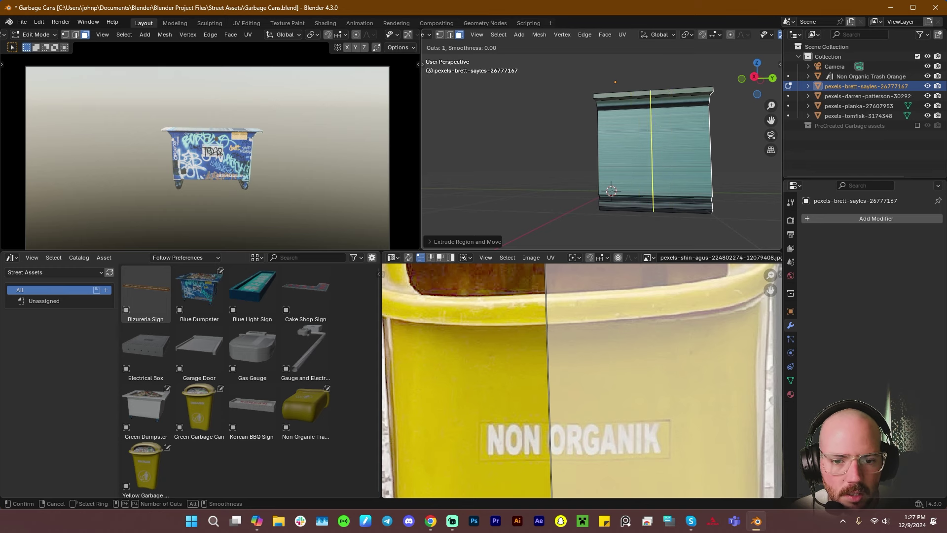
pyautogui.click(653, 124)
pyautogui.rightClick(660, 139)
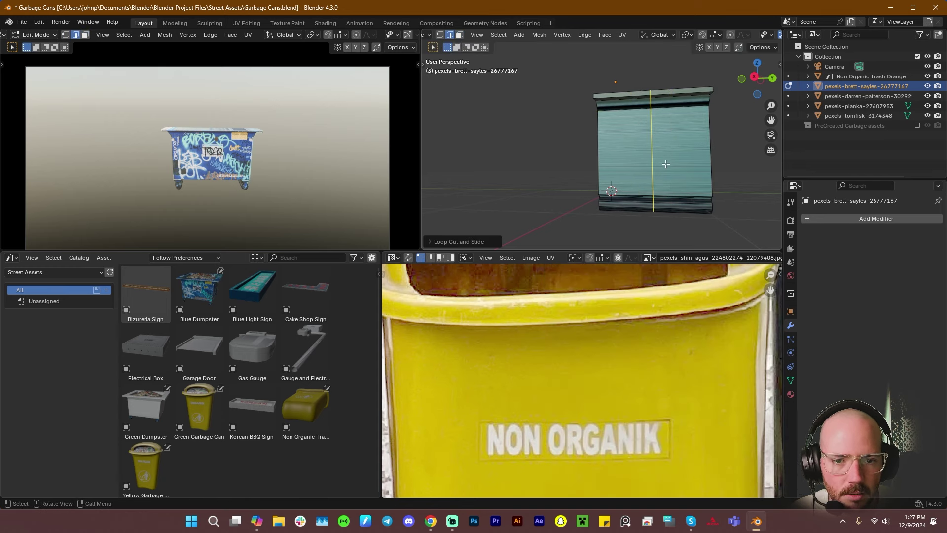
pyautogui.hotkey('ctrl', 'b')
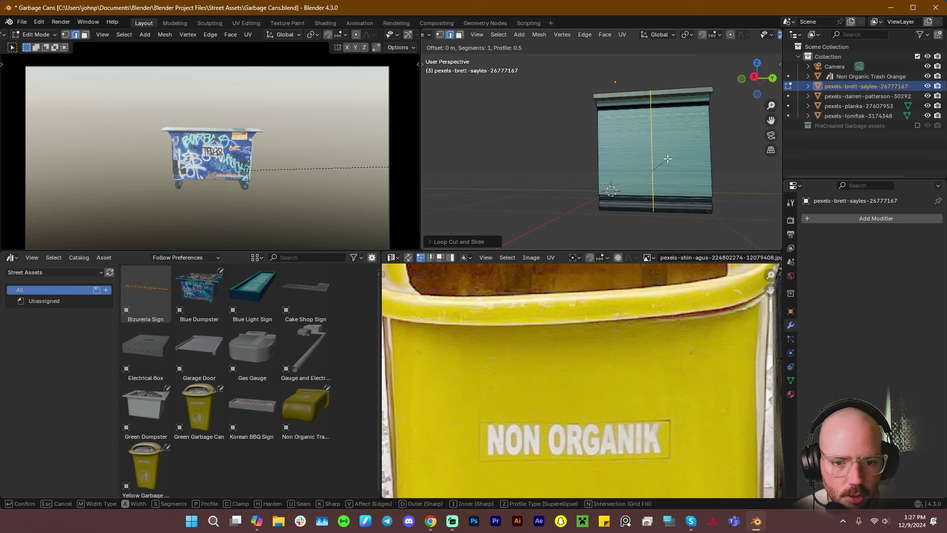
pyautogui.click(709, 165)
# Delete the wheel and bracket faces between the two loops on the underside to separate the front and back wheels
pyautogui.moveTo(657, 206)
pyautogui.mouseDown(button='middle')
pyautogui.moveTo(660, 178)
pyautogui.moveTo(657, 204)
pyautogui.mouseUp(button='middle')
pyautogui.scroll(3, 657, 203)
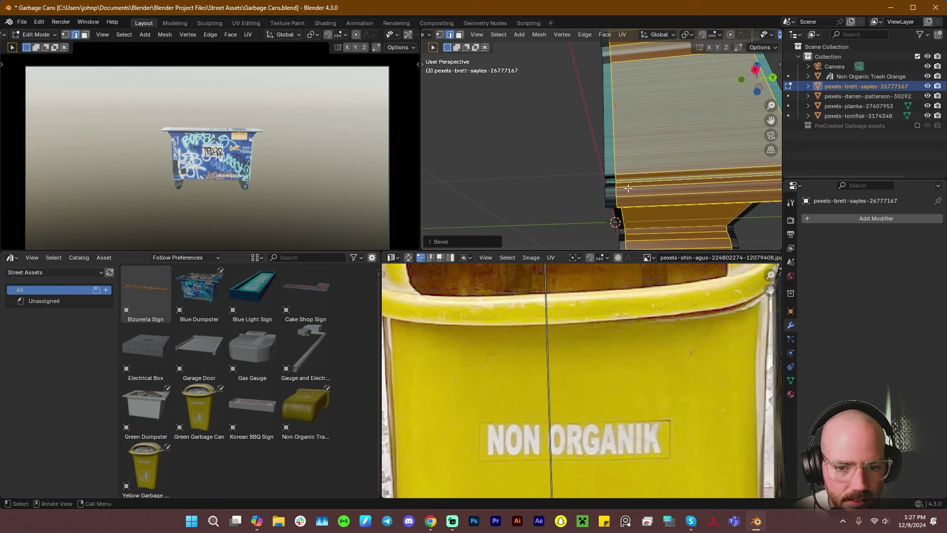
pyautogui.click(627, 184)
pyautogui.moveTo(629, 188); pyautogui.dragTo(613, 149, button='middle')
pyautogui.press('3')
pyautogui.keyDown('shift'); pyautogui.click(637, 215); pyautogui.keyUp('shift')
pyautogui.keyDown('shift'); pyautogui.click(612, 152); pyautogui.keyUp('shift')
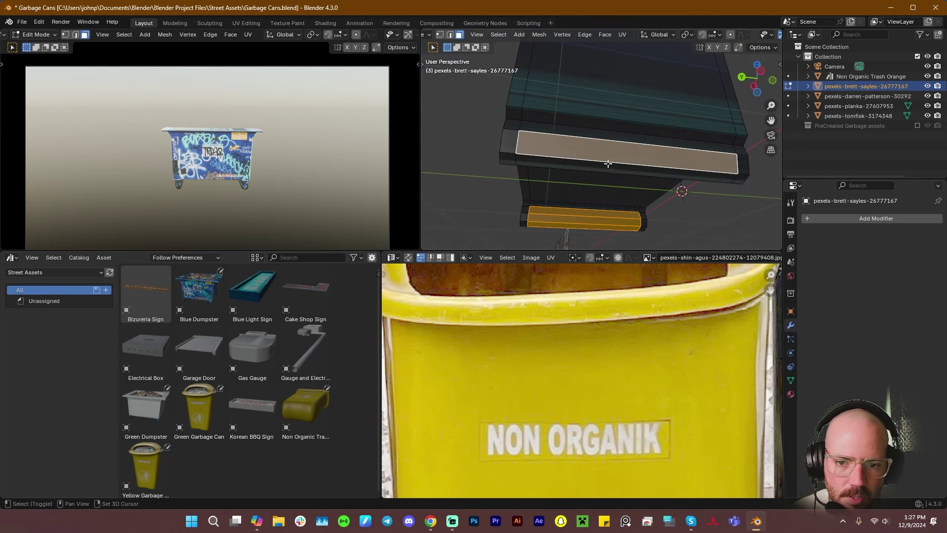
pyautogui.keyDown('shift'); pyautogui.click(605, 167); pyautogui.keyUp('shift')
pyautogui.moveTo(670, 178)
pyautogui.mouseDown(button='middle')
pyautogui.moveTo(544, 214)
pyautogui.moveTo(489, 218)
pyautogui.moveTo(506, 226)
pyautogui.moveTo(571, 227)
pyautogui.moveTo(668, 188)
pyautogui.moveTo(676, 142)
pyautogui.moveTo(611, 179)
pyautogui.moveTo(651, 163)
pyautogui.moveTo(664, 177)
pyautogui.moveTo(541, 156)
pyautogui.moveTo(529, 185)
pyautogui.moveTo(549, 203)
pyautogui.moveTo(441, 196)
pyautogui.moveTo(591, 191)
pyautogui.moveTo(552, 166)
pyautogui.moveTo(552, 182)
pyautogui.moveTo(554, 147)
pyautogui.moveTo(572, 197)
pyautogui.moveTo(625, 162)
pyautogui.moveTo(651, 210)
pyautogui.moveTo(447, 142)
pyautogui.mouseUp(button='middle')
pyautogui.keyDown('shift'); pyautogui.click(518, 206); pyautogui.keyUp('shift')
pyautogui.rightClick(551, 226)
pyautogui.click(551, 226)
# In wireframe and edge select mode, fill the open inner side of the first wheel between its opposite edges
pyautogui.scroll(4, 676, 142)
pyautogui.press('1')
pyautogui.press('2')
pyautogui.hotkey('shift', 'z')
pyautogui.click(573, 159)
pyautogui.moveTo(572, 160); pyautogui.dragTo(629, 205, button='middle')
pyautogui.keyDown('shift'); pyautogui.click(616, 148); pyautogui.keyUp('shift')
pyautogui.click(639, 199)
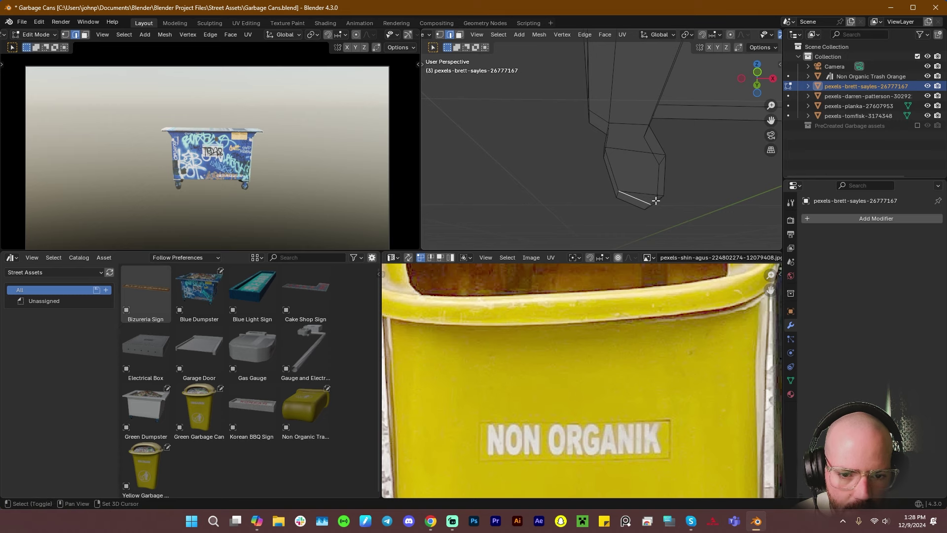
pyautogui.keyDown('shift'); pyautogui.click(655, 195); pyautogui.keyUp('shift')
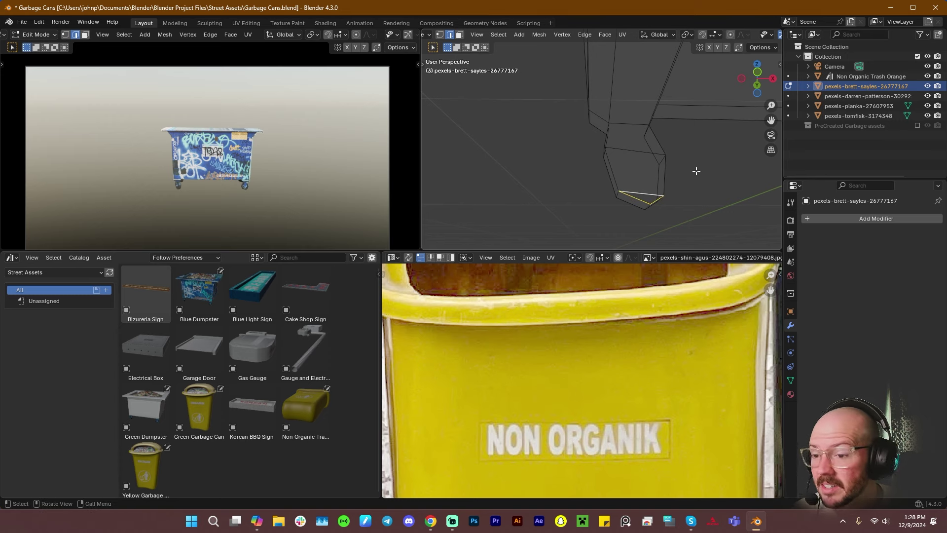
# Fill the open inner side of the next wheel with faces between its opposite edges, working from the bracket downward
pyautogui.moveTo(695, 187); pyautogui.dragTo(651, 110, button='middle')
pyautogui.scroll(-5, 636, 194)
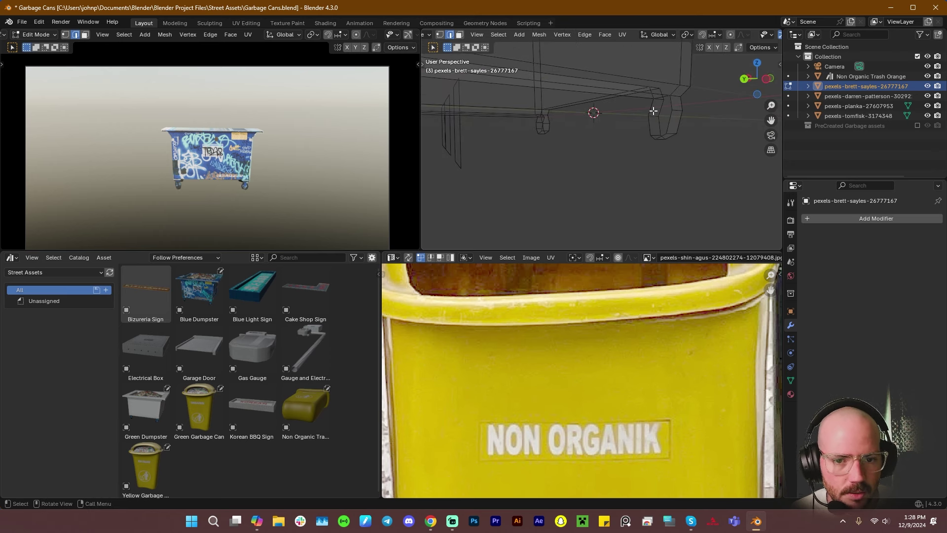
pyautogui.click(653, 111)
pyautogui.click(659, 136)
pyautogui.press('KP_Decimal')
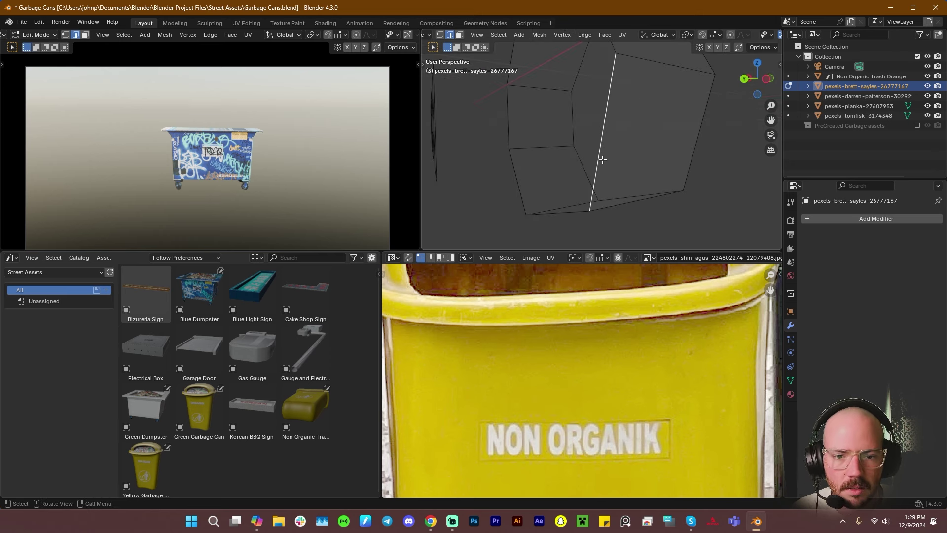
pyautogui.moveTo(602, 158); pyautogui.dragTo(593, 117, button='middle')
pyautogui.click(588, 78)
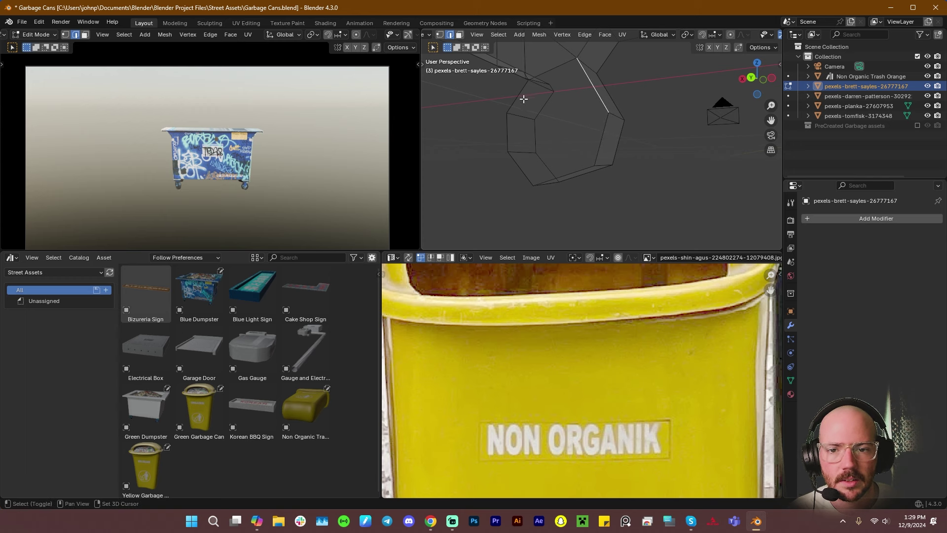
pyautogui.press('f')
pyautogui.click(601, 143)
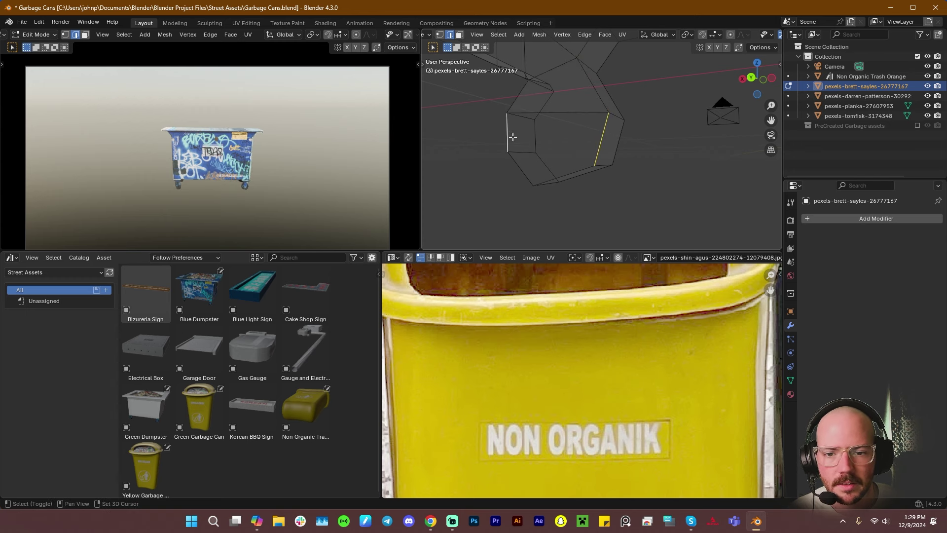
pyautogui.press('f')
pyautogui.click(562, 180)
pyautogui.press('f')
pyautogui.moveTo(609, 192); pyautogui.dragTo(451, 191, button='middle')
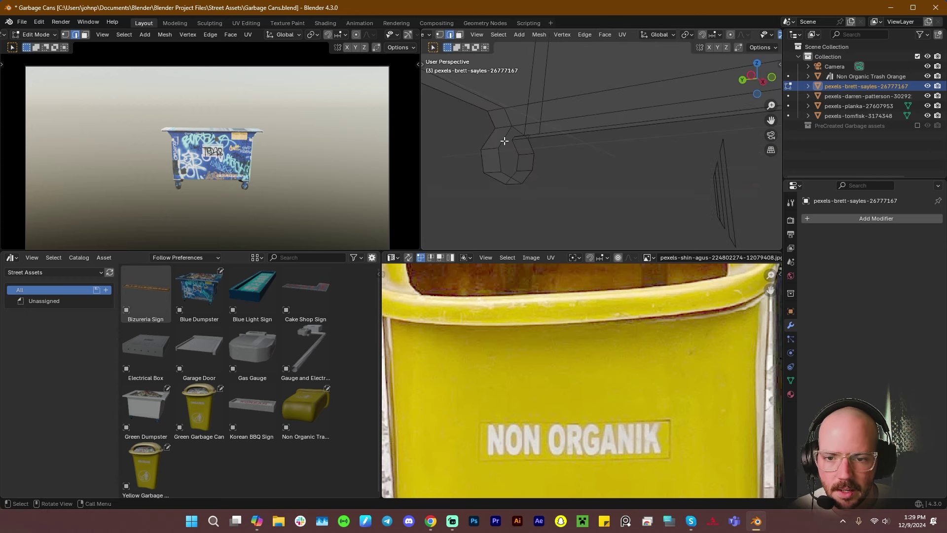
# Fill the open inner side of another wheel and inspect the dumpster's underside in textured shading
pyautogui.click(517, 143)
pyautogui.moveTo(521, 171); pyautogui.dragTo(546, 159, button='middle')
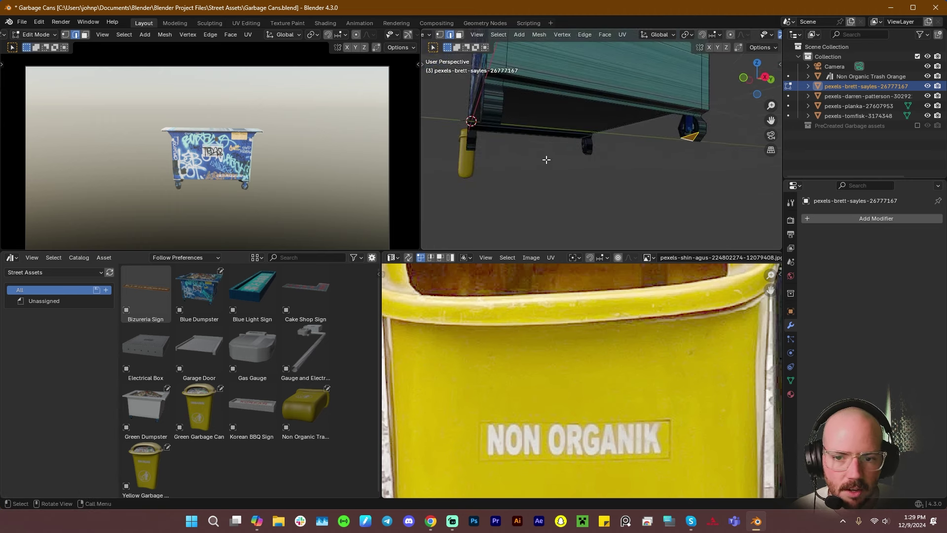
pyautogui.moveTo(686, 134)
pyautogui.mouseDown(button='middle')
pyautogui.moveTo(714, 143)
pyautogui.moveTo(680, 136)
pyautogui.mouseUp(button='middle')
pyautogui.moveTo(646, 164); pyautogui.dragTo(716, 194, button='middle')
pyautogui.moveTo(598, 161); pyautogui.dragTo(601, 122, button='middle')
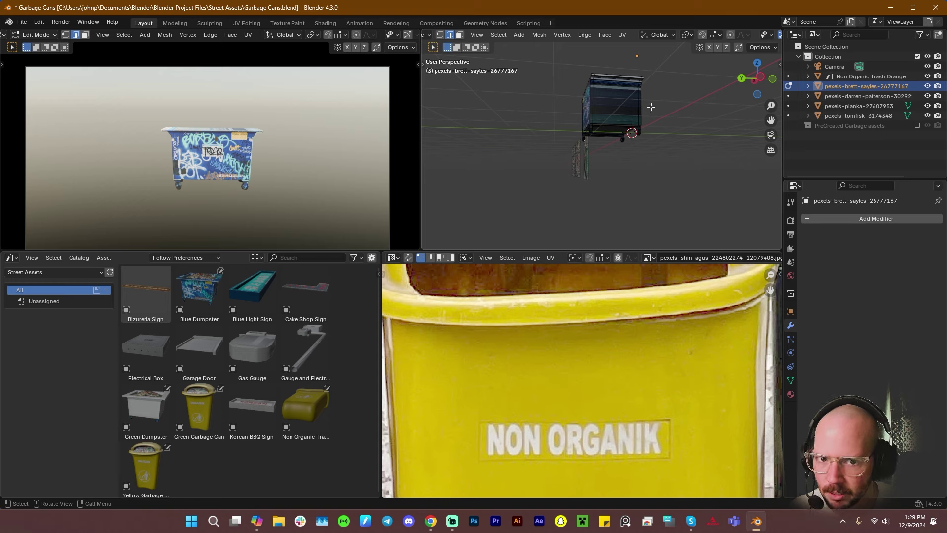
# Examine the dumpster's top, underside and graffiti front in face select mode
pyautogui.moveTo(651, 106); pyautogui.dragTo(567, 164, button='middle')
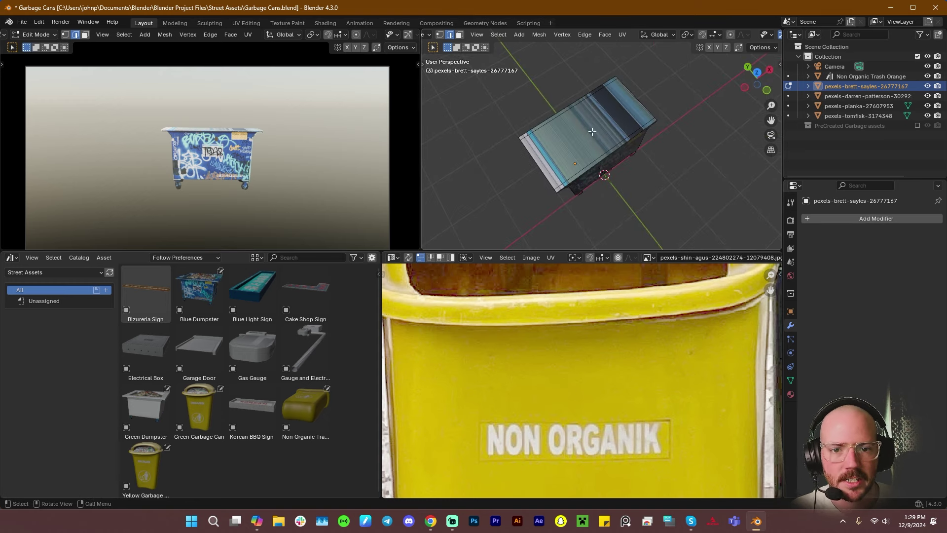
pyautogui.moveTo(600, 128); pyautogui.dragTo(555, 124, button='middle')
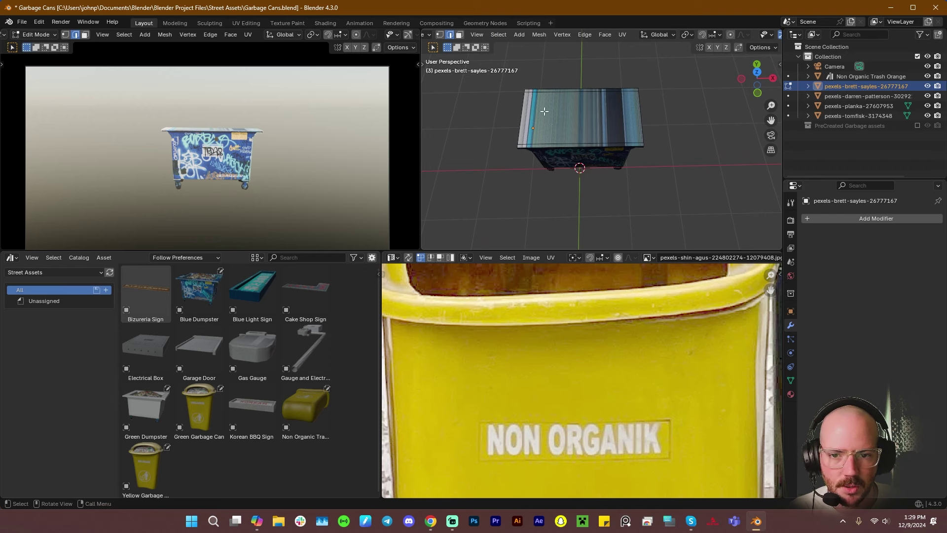
pyautogui.scroll(2, 544, 111)
pyautogui.press('3')
pyautogui.click(639, 126)
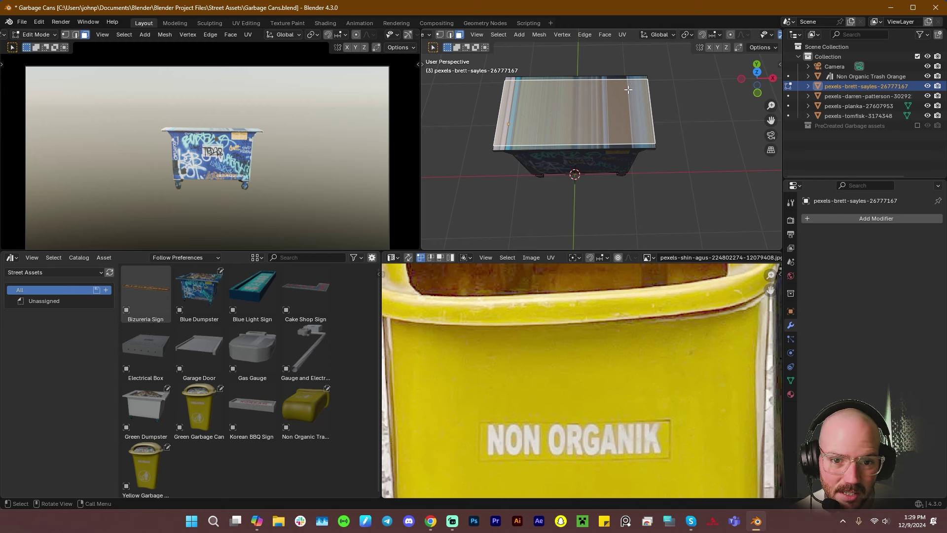
pyautogui.moveTo(629, 149); pyautogui.dragTo(623, 40, button='middle')
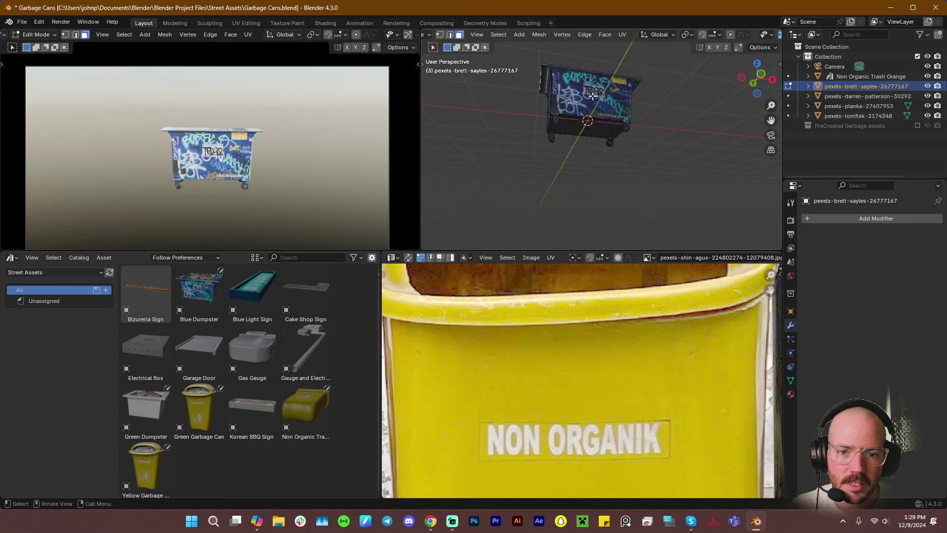
pyautogui.click(592, 97)
pyautogui.moveTo(534, 101); pyautogui.dragTo(532, 129, button='middle')
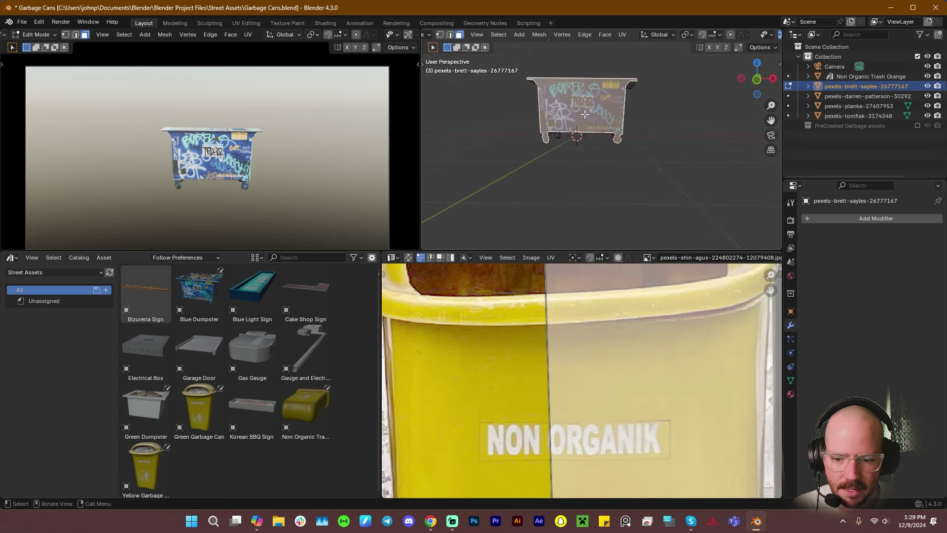
pyautogui.moveTo(584, 114); pyautogui.dragTo(587, 148, button='middle')
pyautogui.scroll(5, 582, 104)
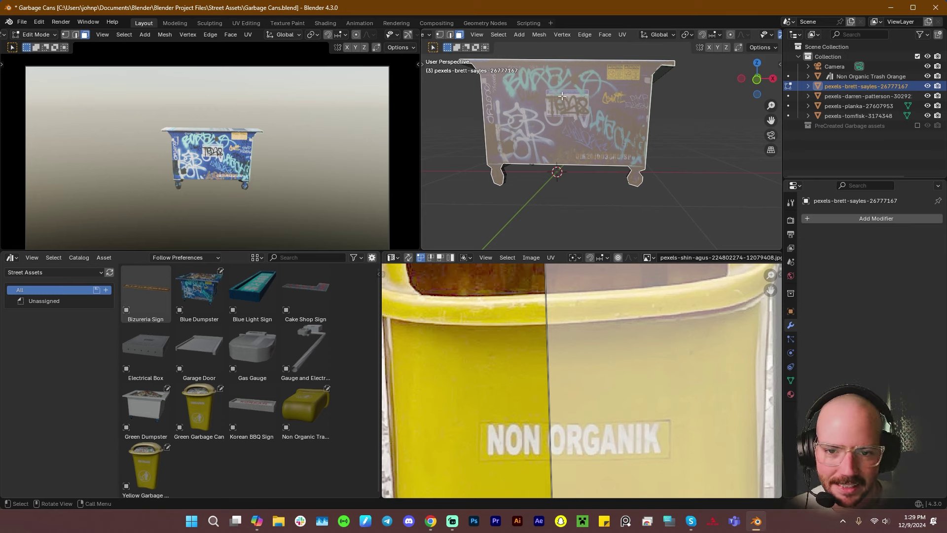
pyautogui.moveTo(596, 88); pyautogui.dragTo(607, 120, button='middle')
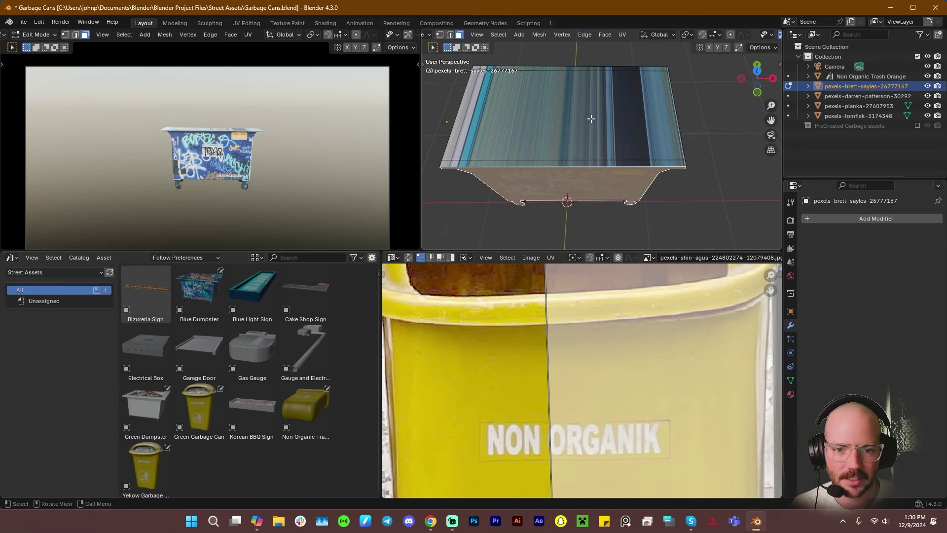
# Inset the dumpster's large top face and narrow the inset face along the X axis
pyautogui.click(651, 113)
pyautogui.scroll(2, 729, 123)
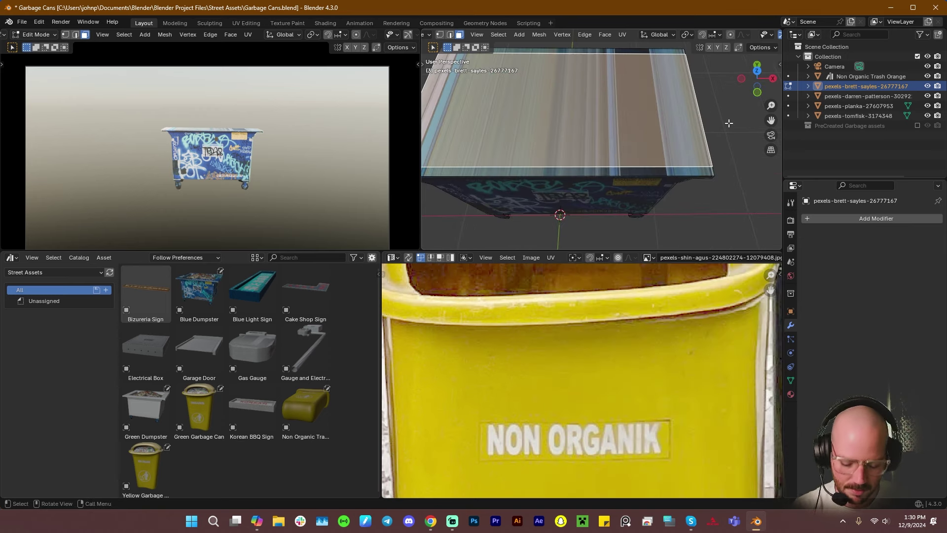
pyautogui.press('i')
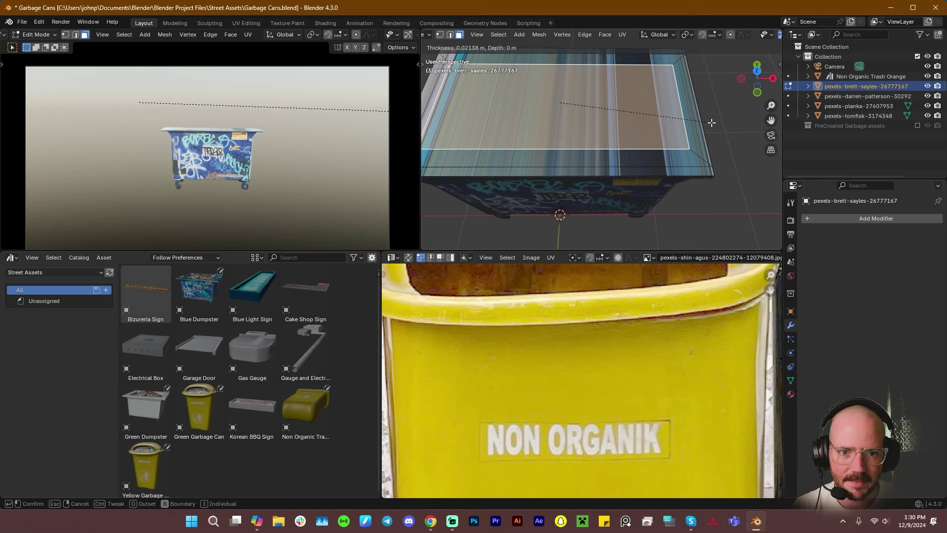
pyautogui.click(715, 122)
pyautogui.press('s')
pyautogui.press('x')
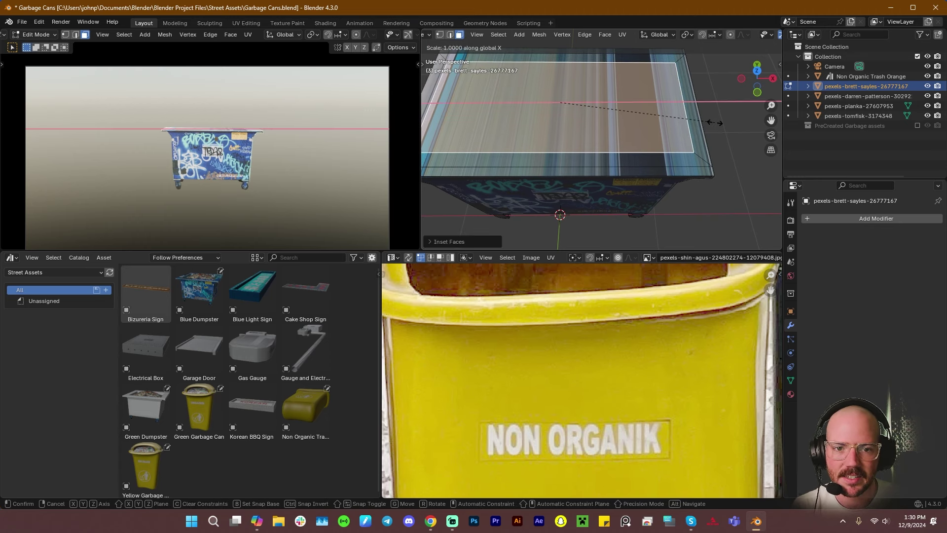
pyautogui.click(673, 120)
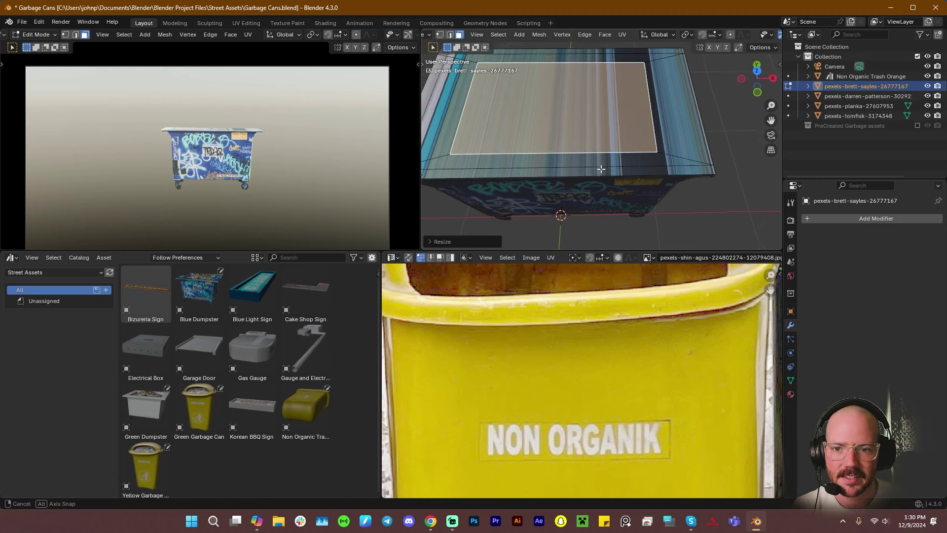
# Widen the inset top face along Y by a factor of about 1.12 and extrude it down into the body to hollow the dumpster
pyautogui.scroll(-8, 676, 148)
pyautogui.moveTo(661, 168); pyautogui.dragTo(703, 134, button='middle')
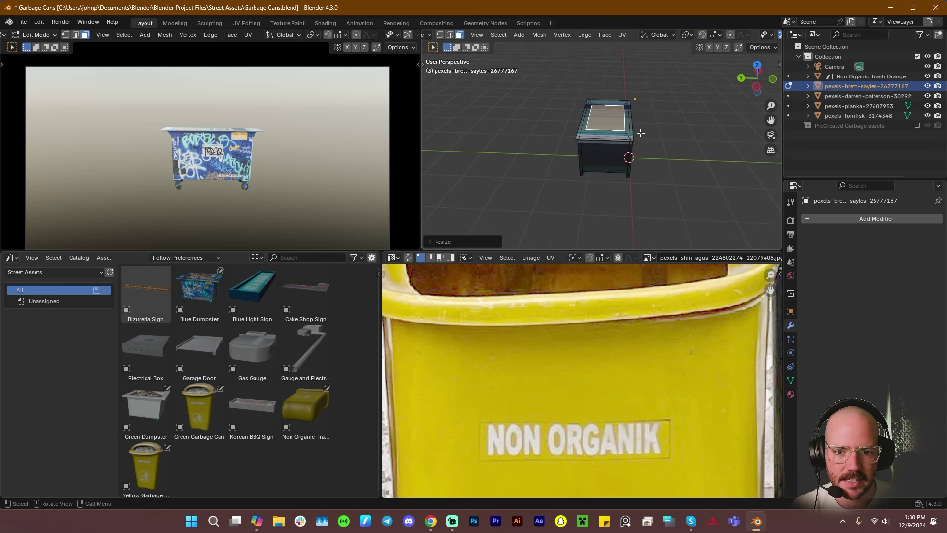
pyautogui.press('s')
pyautogui.press('x')
pyautogui.press('y')
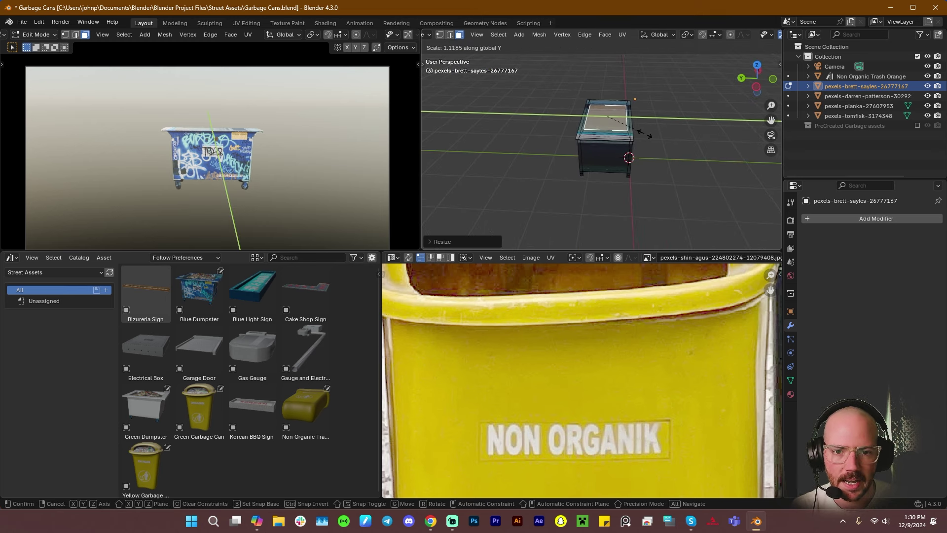
pyautogui.click(647, 134)
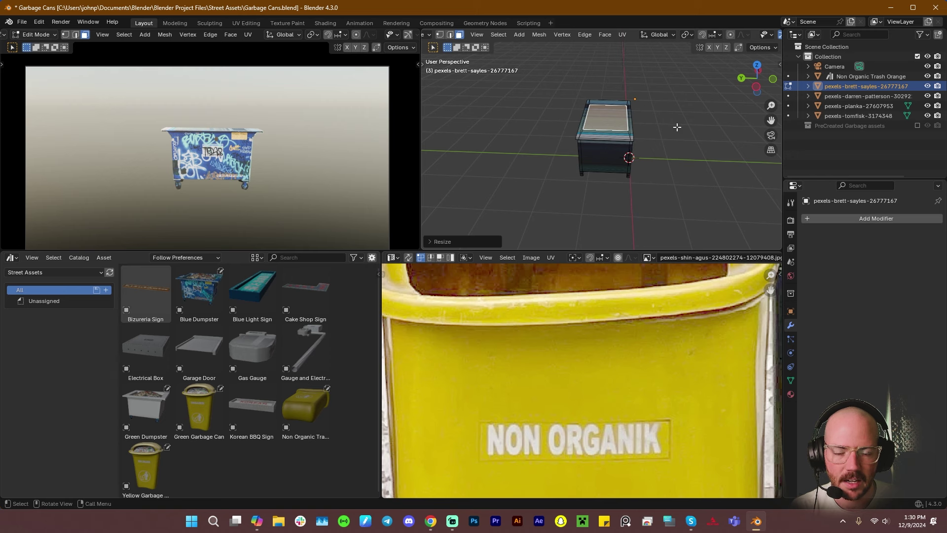
pyautogui.press('e')
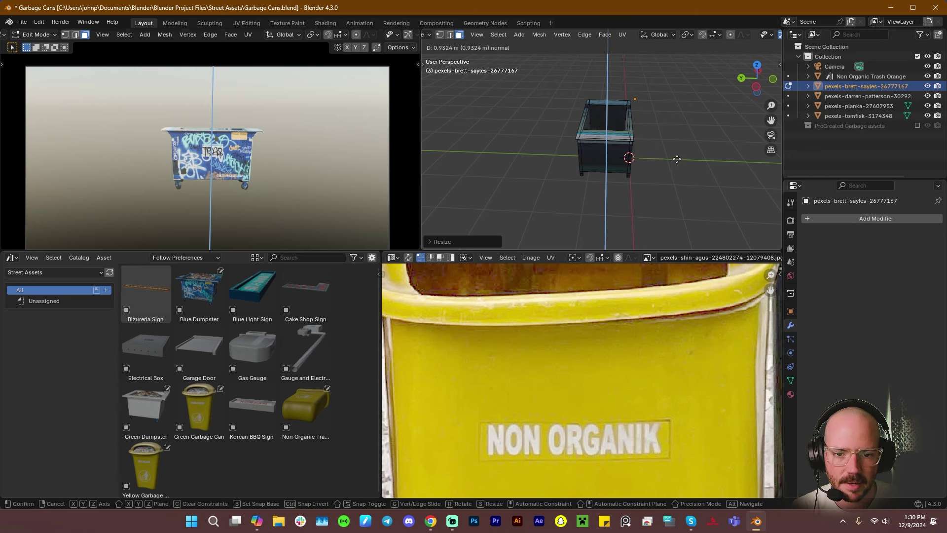
pyautogui.click(649, 152)
# Select the face loops around the dumpster's outer sides, rim and interior and unwrap them with Cube Projection
pyautogui.moveTo(649, 152); pyautogui.dragTo(570, 121, button='middle')
pyautogui.keyDown('alt'); pyautogui.click(590, 113); pyautogui.keyUp('alt')
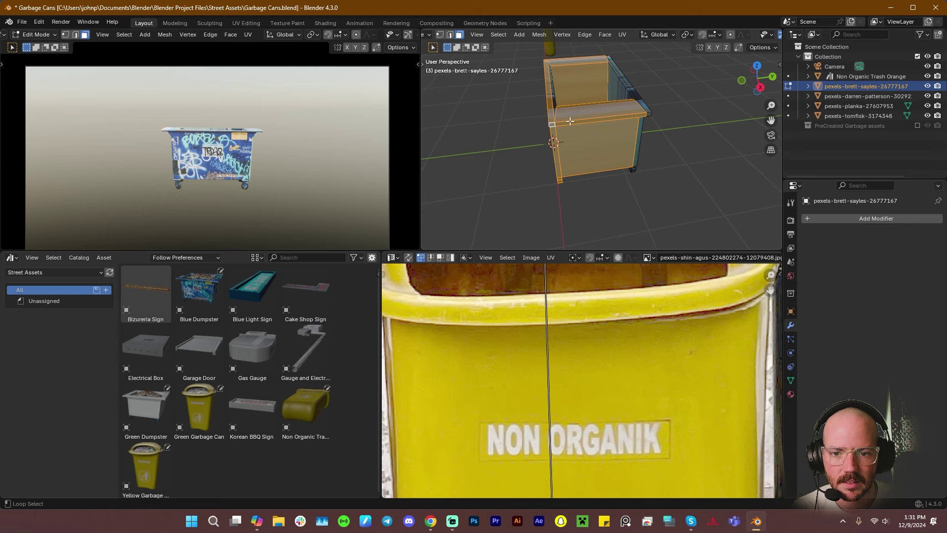
pyautogui.keyDown('alt'); pyautogui.keyDown('shift'); pyautogui.click(649, 114); pyautogui.keyUp('shift'); pyautogui.keyUp('alt')
pyautogui.moveTo(633, 143); pyautogui.dragTo(617, 101, button='middle')
pyautogui.moveTo(612, 168); pyautogui.dragTo(672, 117, button='middle')
pyautogui.press('u')
pyautogui.moveTo(671, 117)
pyautogui.click(727, 183)
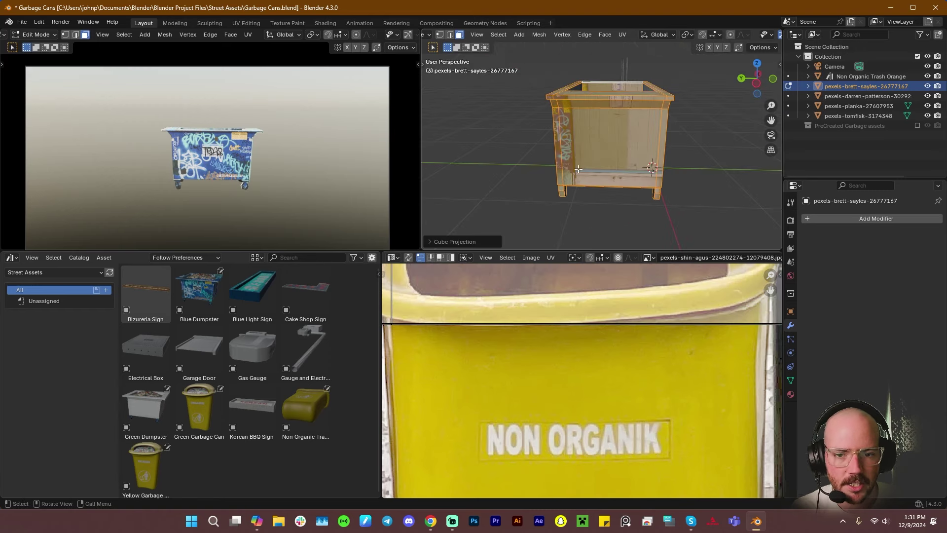
# Show pexels-brett-sayles-26777167.jpg.001 in the UV editor and fit the selected UVs over the dumpster's graffiti front
pyautogui.press('Home')
pyautogui.click(648, 258)
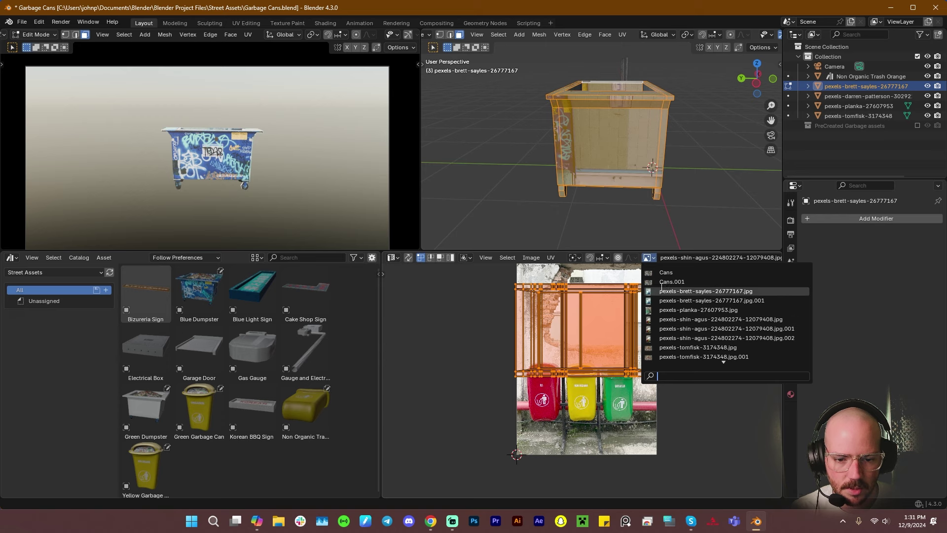
pyautogui.click(666, 331)
pyautogui.press('s')
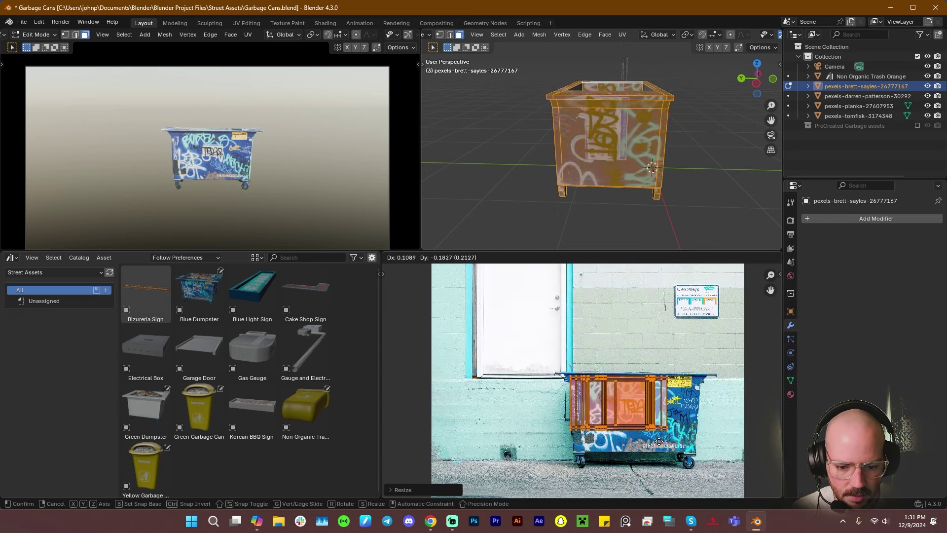
pyautogui.click(681, 439)
# Examine the projected graffiti texture on the dumpster's interior, back, sides and underside in edit and object mode
pyautogui.moveTo(637, 197); pyautogui.dragTo(644, 183, button='middle')
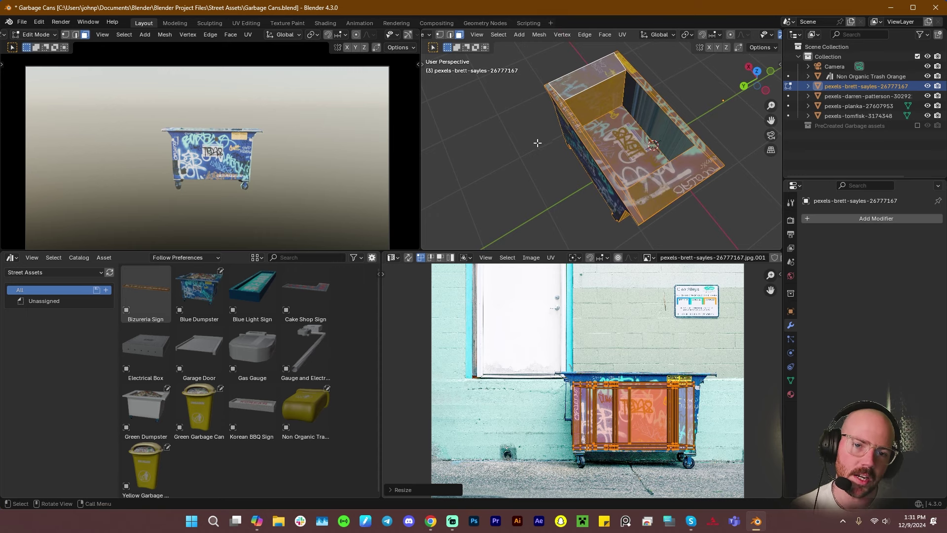
pyautogui.moveTo(538, 143); pyautogui.dragTo(645, 155, button='middle')
pyautogui.moveTo(568, 144); pyautogui.dragTo(687, 105, button='middle')
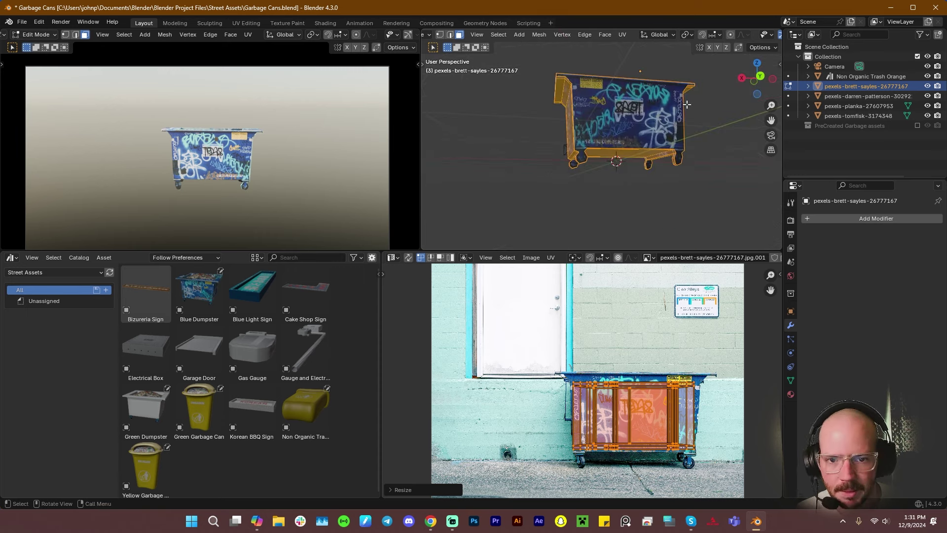
pyautogui.moveTo(658, 162); pyautogui.dragTo(567, 108, button='middle')
pyautogui.scroll(5, 616, 177)
pyautogui.scroll(-4, 641, 166)
pyautogui.press('Tab')
pyautogui.press('Tab')
pyautogui.press('Tab')
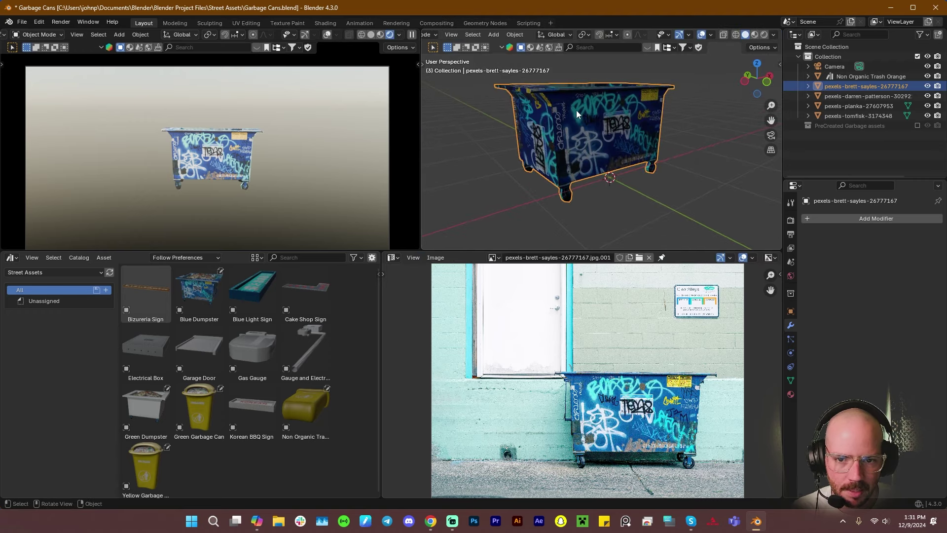
pyautogui.scroll(5, 592, 87)
pyautogui.moveTo(600, 76)
pyautogui.mouseDown(button='middle')
pyautogui.moveTo(547, 82)
pyautogui.moveTo(552, 93)
pyautogui.moveTo(532, 75)
pyautogui.moveTo(594, 78)
pyautogui.mouseUp(button='middle')
# Select the rim faces around the dumpster's upper edge and extrude them outward along their normals by about 0.027 m
pyautogui.press('Tab')
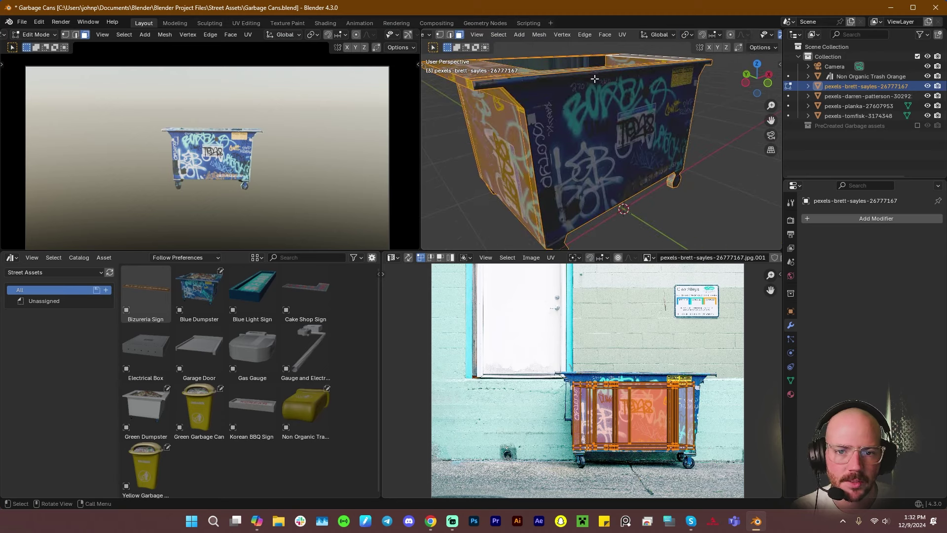
pyautogui.press('1')
pyautogui.keyDown('alt'); pyautogui.click(503, 84); pyautogui.keyUp('alt')
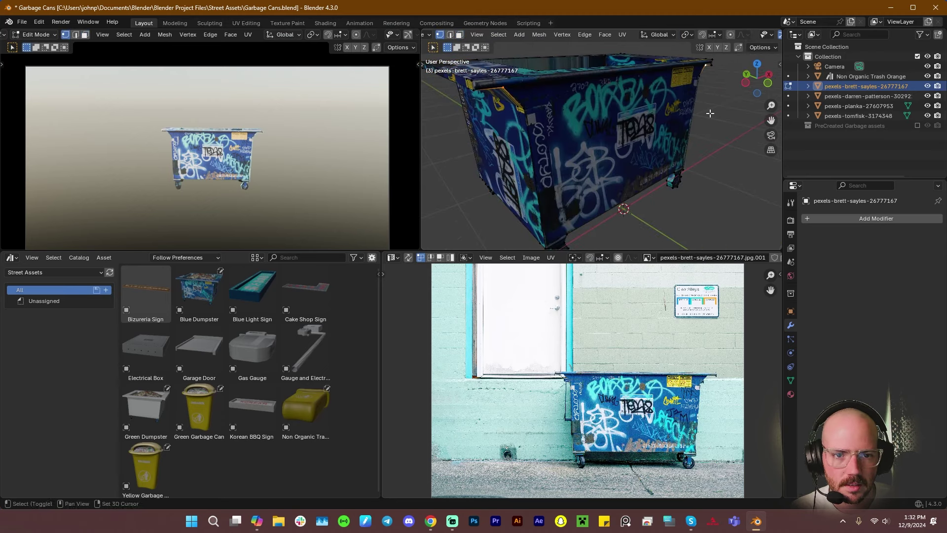
pyautogui.moveTo(479, 117); pyautogui.dragTo(678, 93, button='middle')
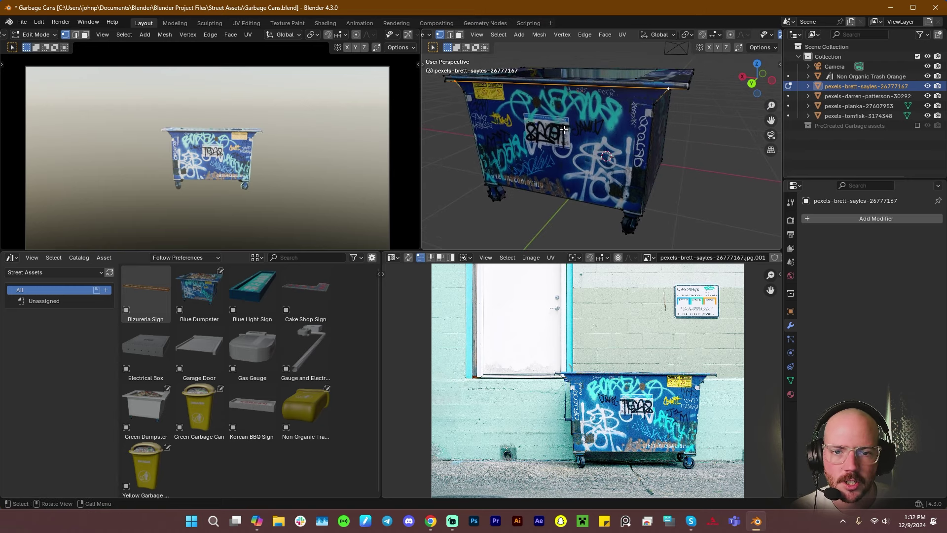
pyautogui.moveTo(565, 129); pyautogui.dragTo(670, 164, button='middle')
pyautogui.press('3')
pyautogui.hotkey('alt', 'e')
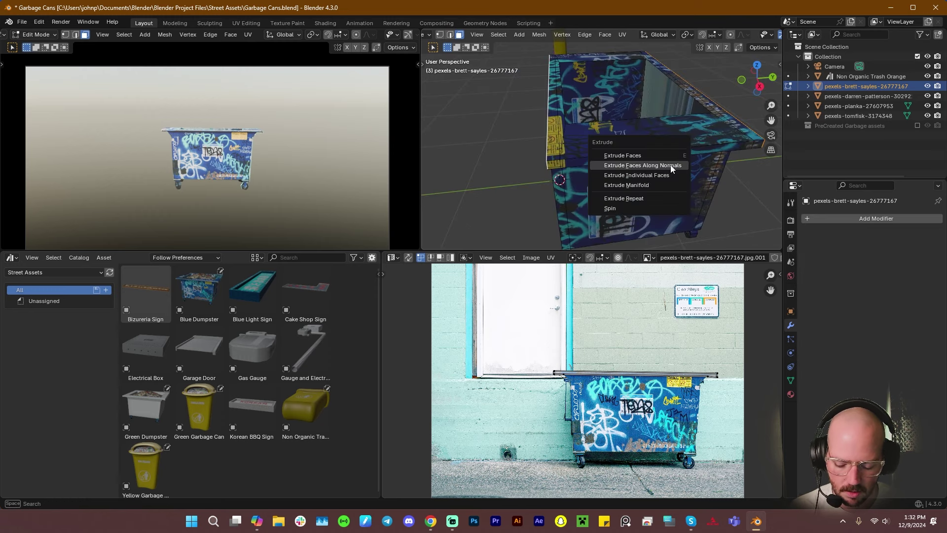
pyautogui.click(671, 164)
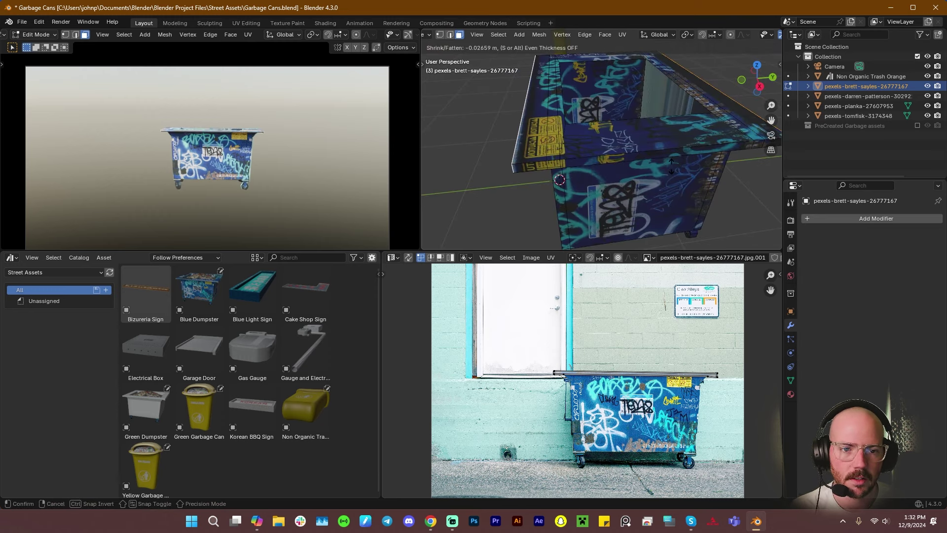
pyautogui.click(670, 166)
pyautogui.press('Tab')
pyautogui.moveTo(716, 168); pyautogui.dragTo(589, 141, button='middle')
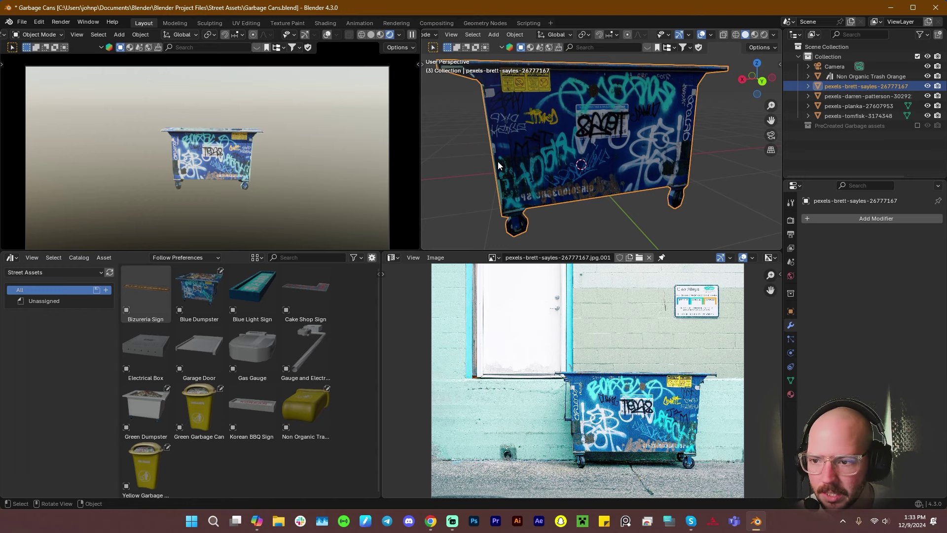
# Select the streaked long inner wall and unwrap it with Cube Projection
pyautogui.moveTo(515, 167); pyautogui.dragTo(561, 89, button='middle')
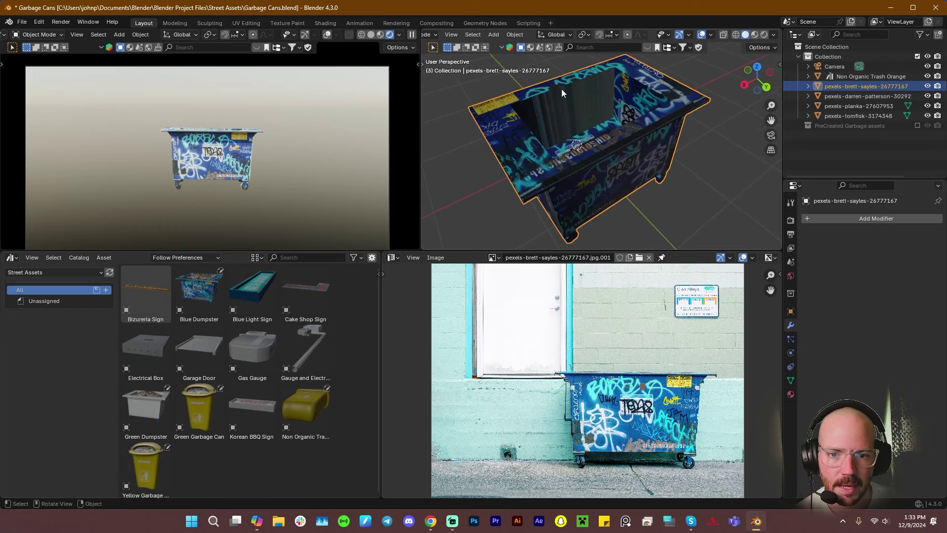
pyautogui.press('Tab')
pyautogui.click(582, 119)
pyautogui.moveTo(610, 174); pyautogui.dragTo(550, 166, button='middle')
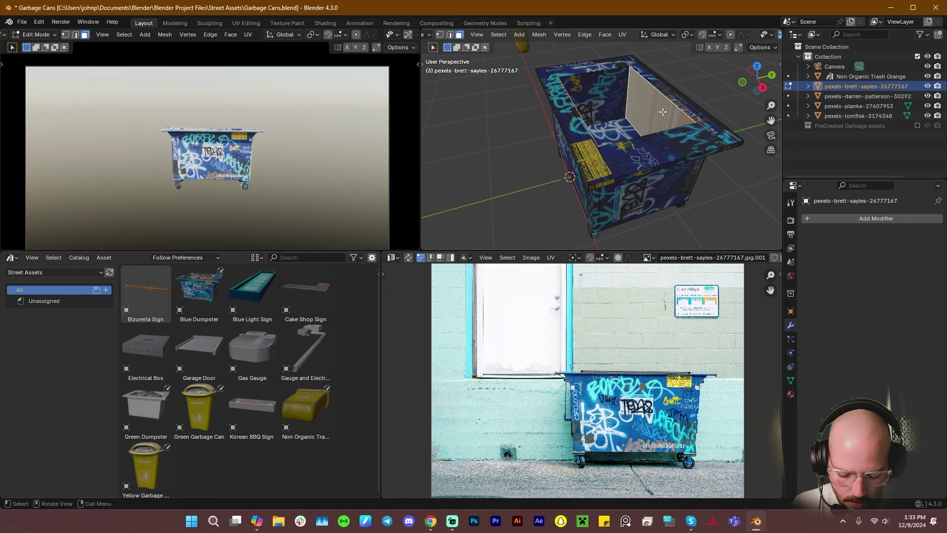
pyautogui.press('u')
pyautogui.moveTo(658, 94)
pyautogui.click(715, 160)
pyautogui.rightClick(622, 112)
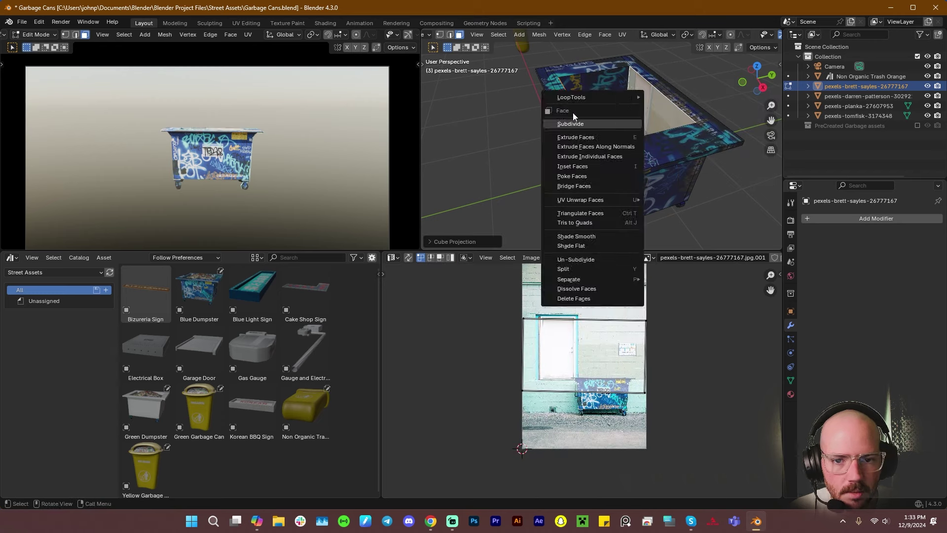
pyautogui.press('Escape')
# Reapply Cube Projection to the inner wall and scale its UVs down onto the graffiti dumpster in the photo
pyautogui.press('u')
pyautogui.moveTo(620, 131)
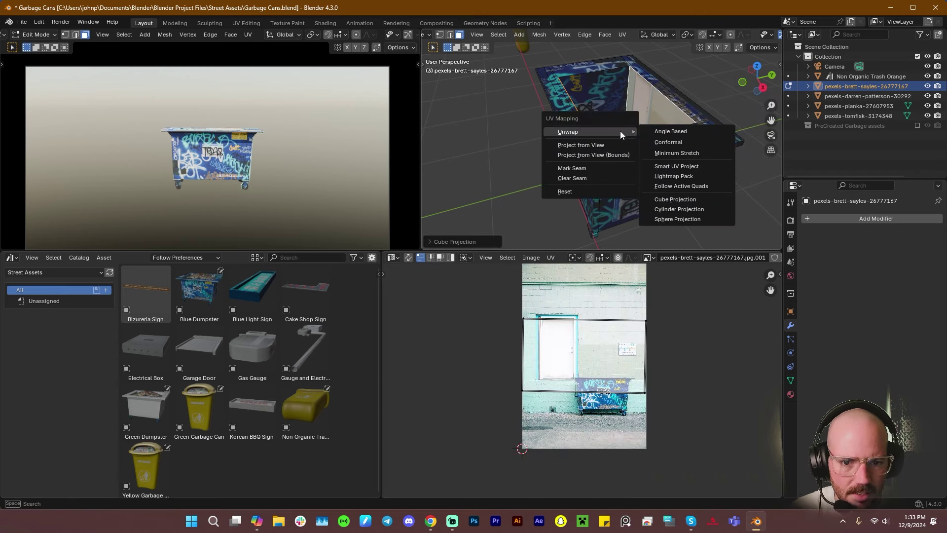
pyautogui.click(677, 199)
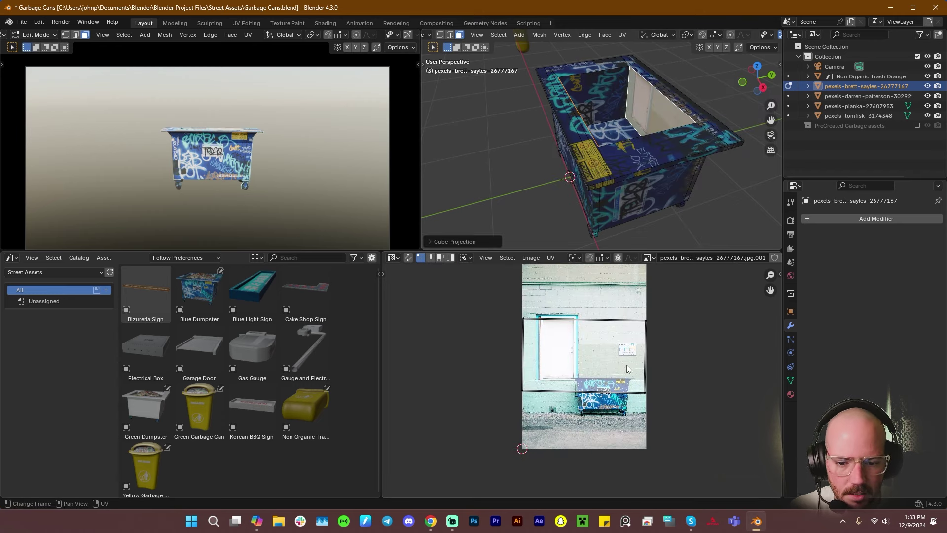
pyautogui.press('a')
pyautogui.press('s')
# Apply Shade Auto Smooth to the dumpster object
pyautogui.rightClick(569, 203)
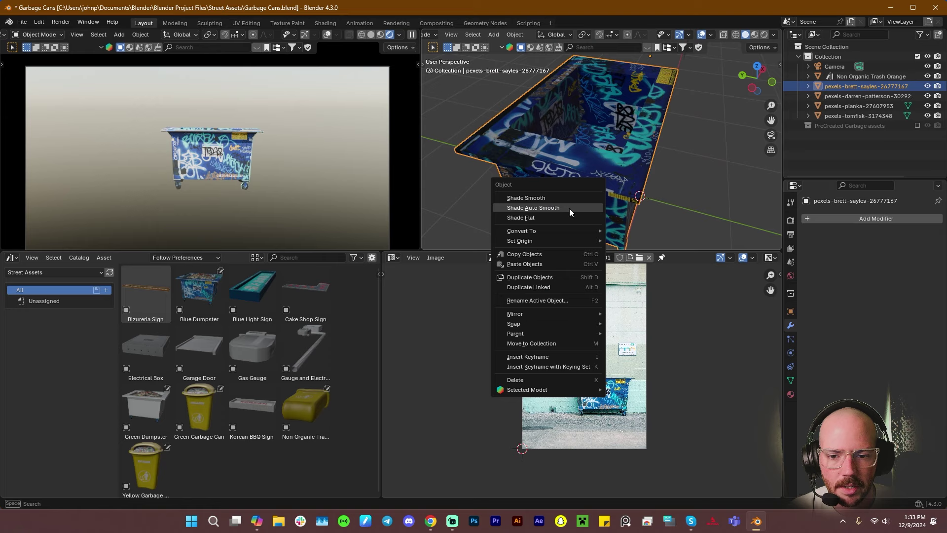
pyautogui.click(570, 209)
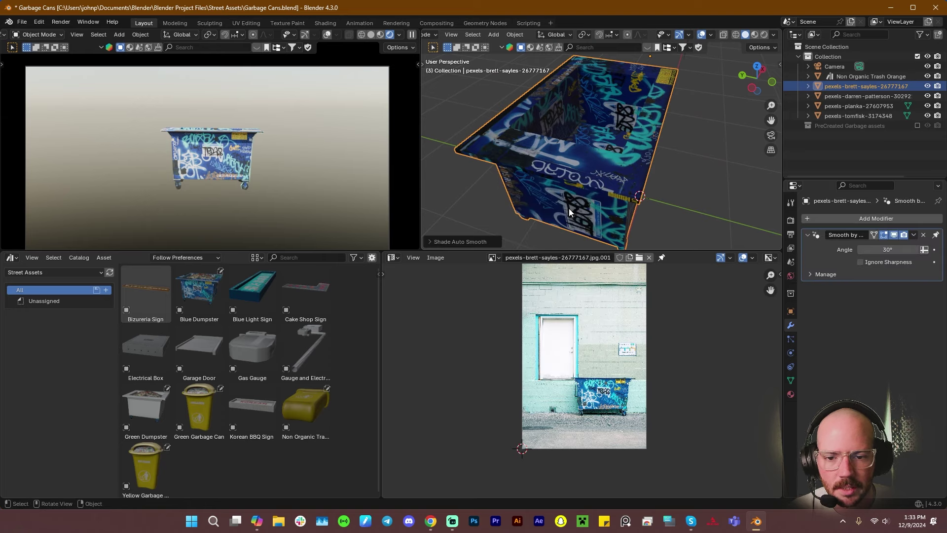
# Select the dumpster's inner floor face and move it up along Z by about 0.78 m, close to the rim
pyautogui.moveTo(569, 208); pyautogui.dragTo(635, 177, button='middle')
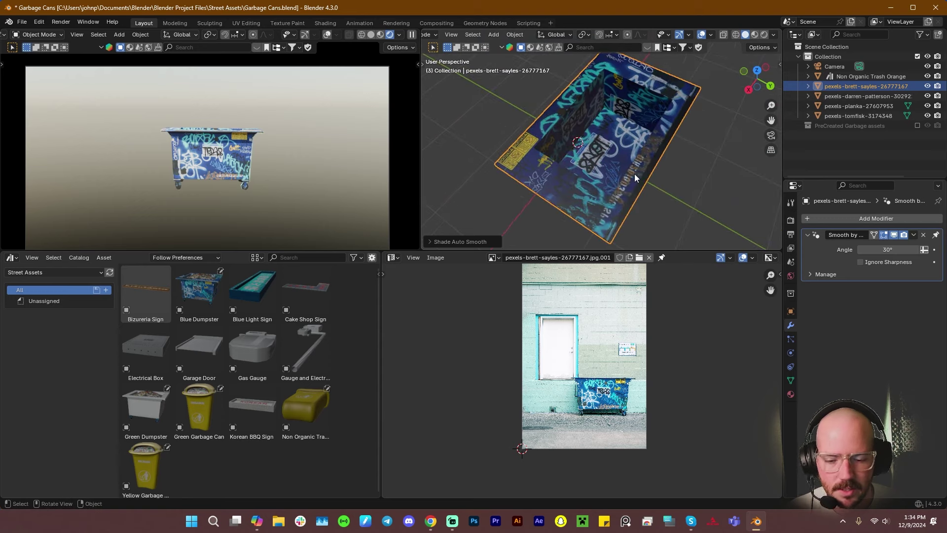
pyautogui.scroll(-3, 641, 166)
pyautogui.scroll(4, 628, 147)
pyautogui.press('Tab')
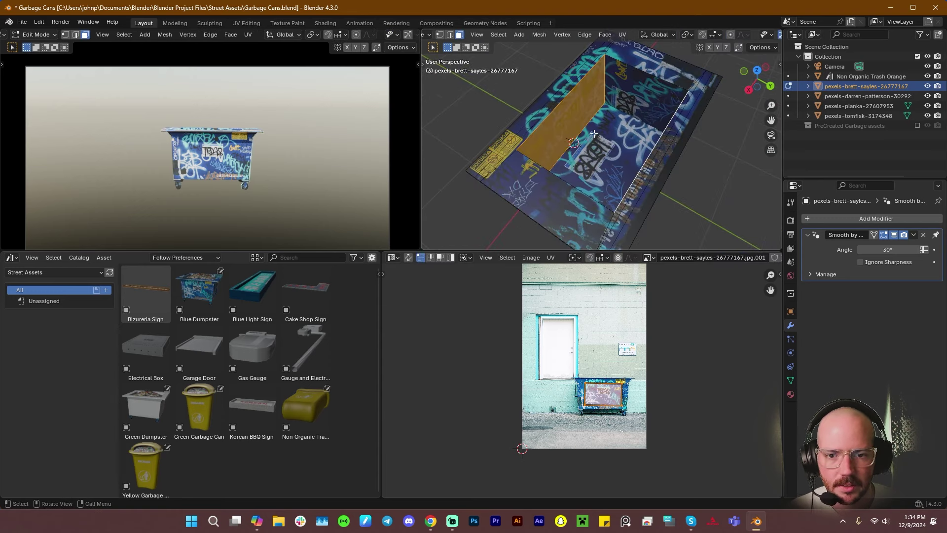
pyautogui.click(617, 158)
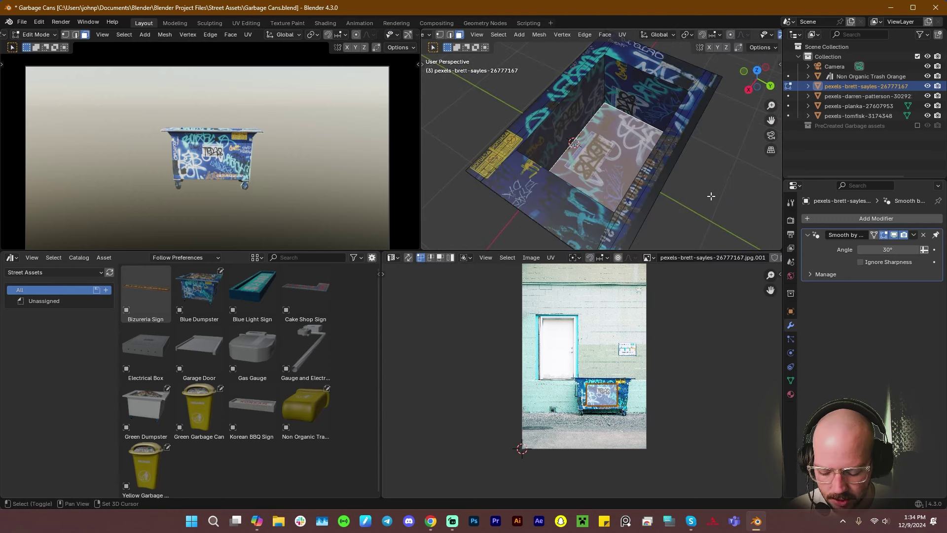
pyautogui.press('g')
pyautogui.press('z')
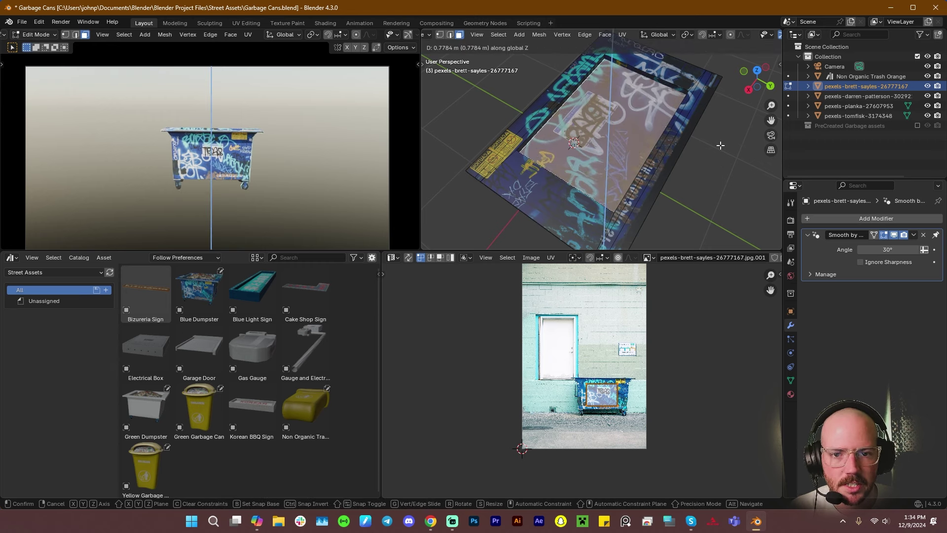
pyautogui.click(656, 136)
pyautogui.scroll(-2, 641, 138)
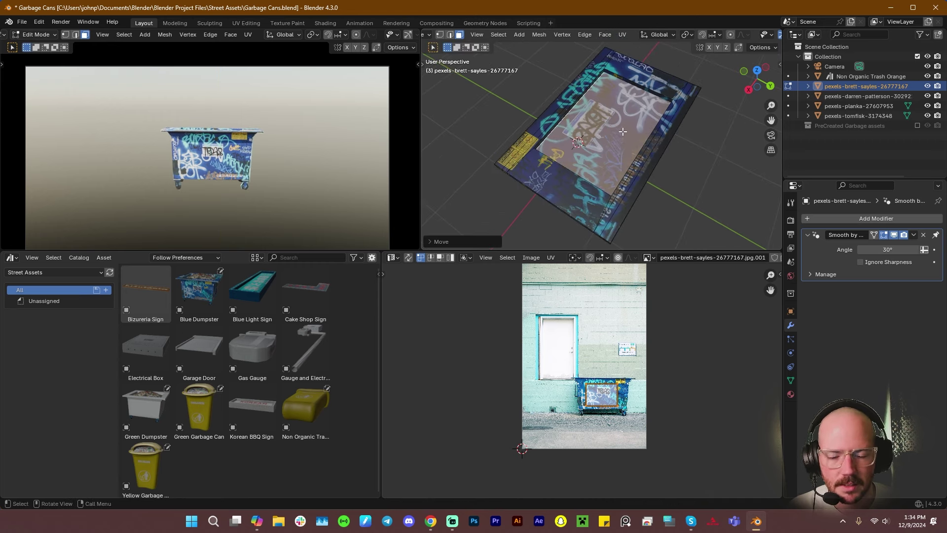
# Subdivide the raised inner face three times into an 8 by 8 grid
pyautogui.press('u')
pyautogui.press('Escape')
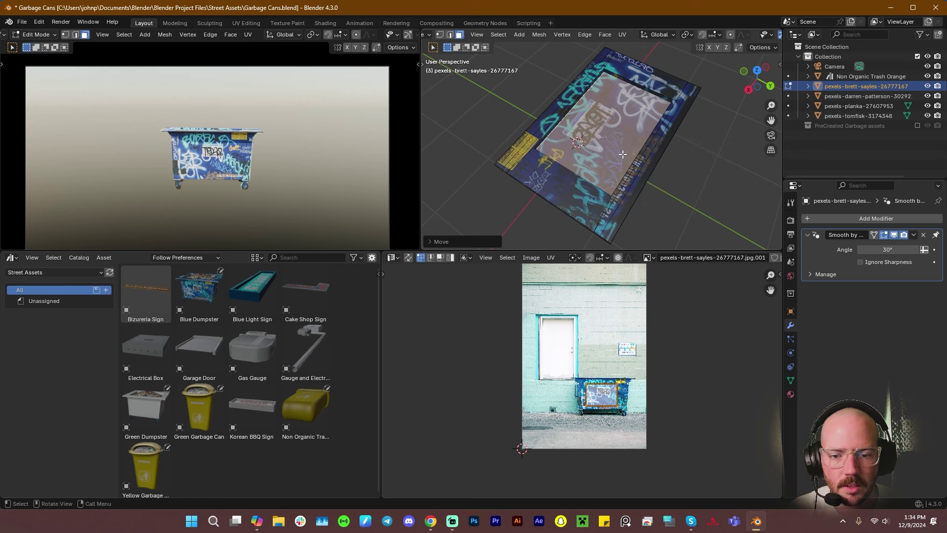
pyautogui.rightClick(601, 146)
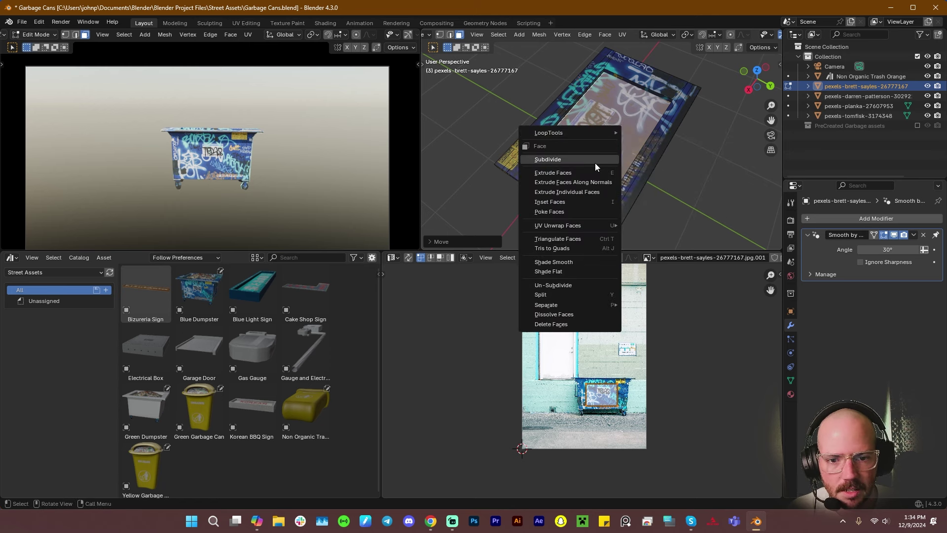
pyautogui.click(595, 160)
pyautogui.rightClick(605, 147)
pyautogui.click(605, 147)
pyautogui.rightClick(605, 147)
pyautogui.click(606, 147)
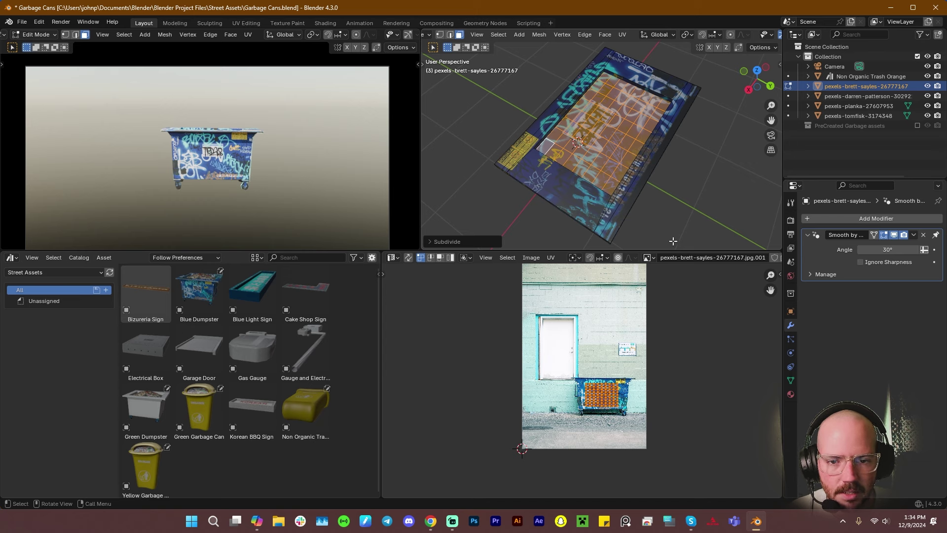
# Add a second material slot to the dumpster and fill it with the existing Cans material
pyautogui.scroll(-7, 649, 209)
pyautogui.scroll(4, 648, 208)
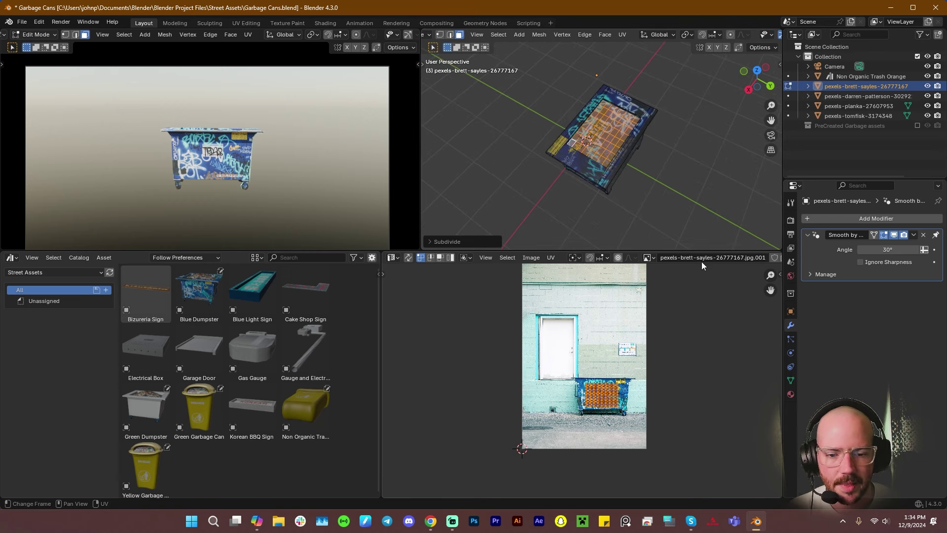
pyautogui.click(791, 393)
pyautogui.click(938, 219)
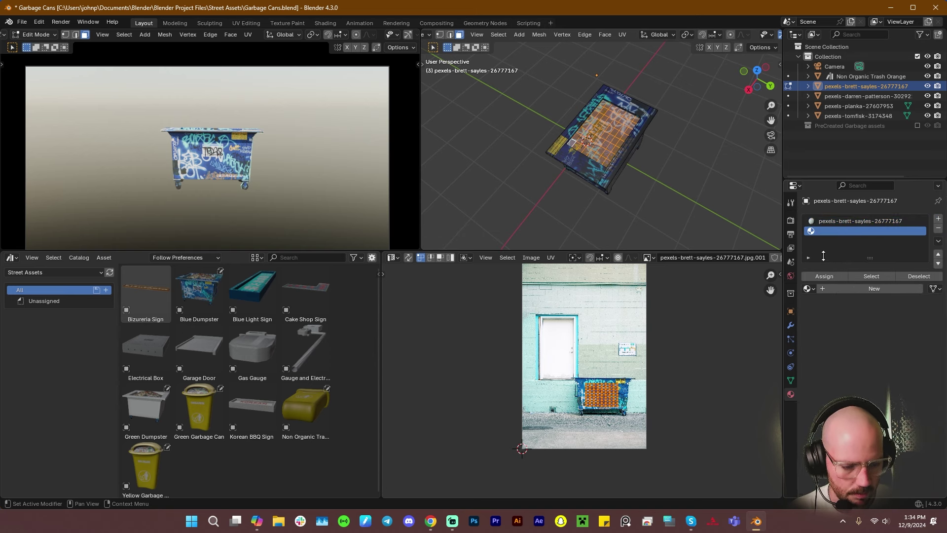
pyautogui.click(809, 288)
pyautogui.click(715, 312)
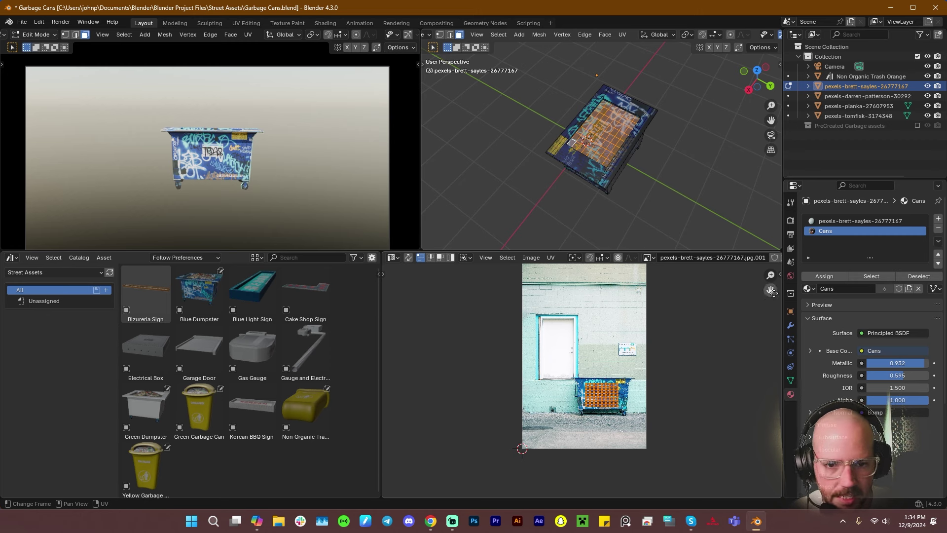
# Show the Cans.001 image in the UV editor and assign the Cans material to the subdivided faces
pyautogui.click(648, 257)
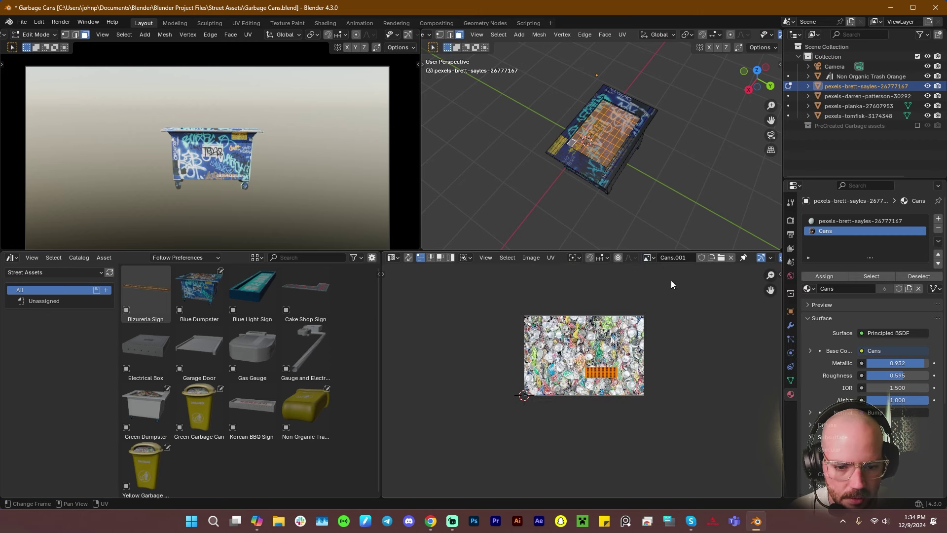
pyautogui.click(671, 282)
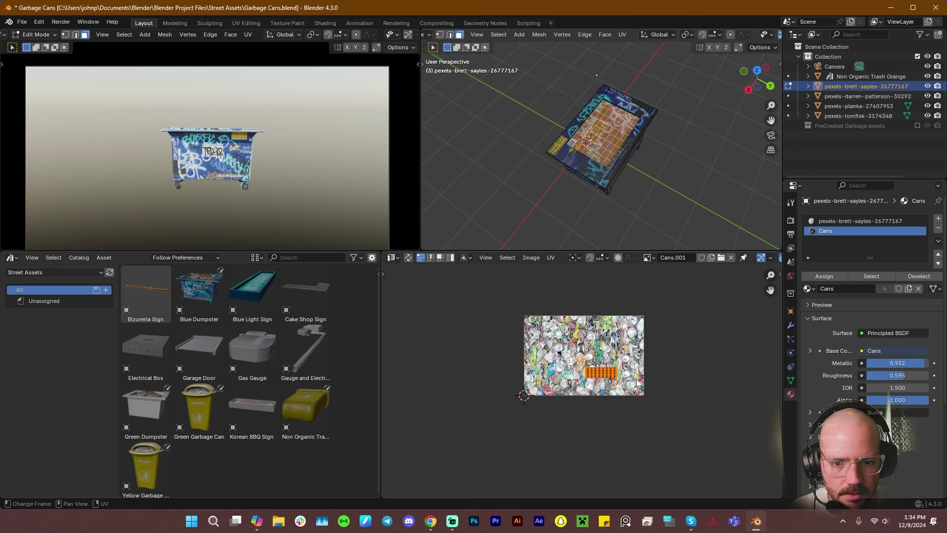
pyautogui.click(832, 277)
# Unwrap the subdivided faces and scale their UVs up well beyond the edges of the cans image
pyautogui.press('u')
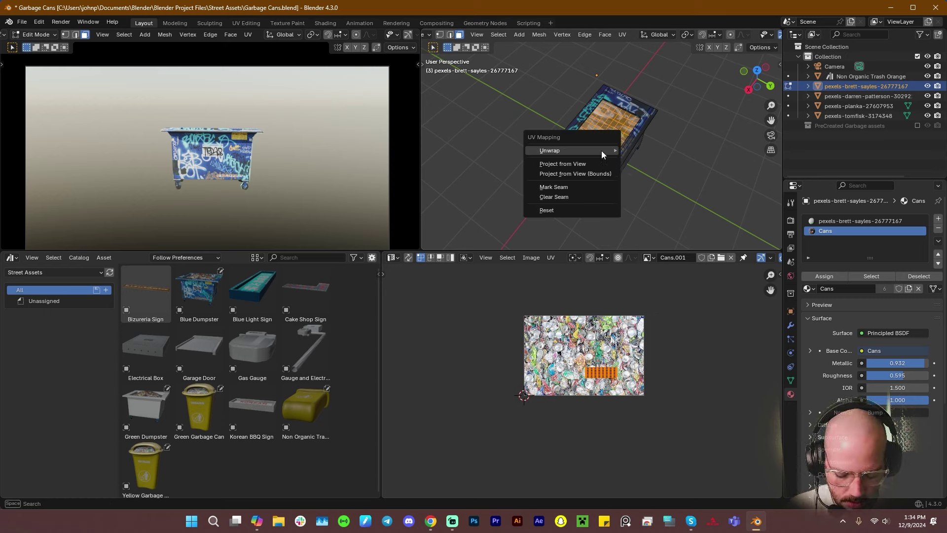
pyautogui.click(602, 150)
pyautogui.scroll(2, 661, 218)
pyautogui.press('s')
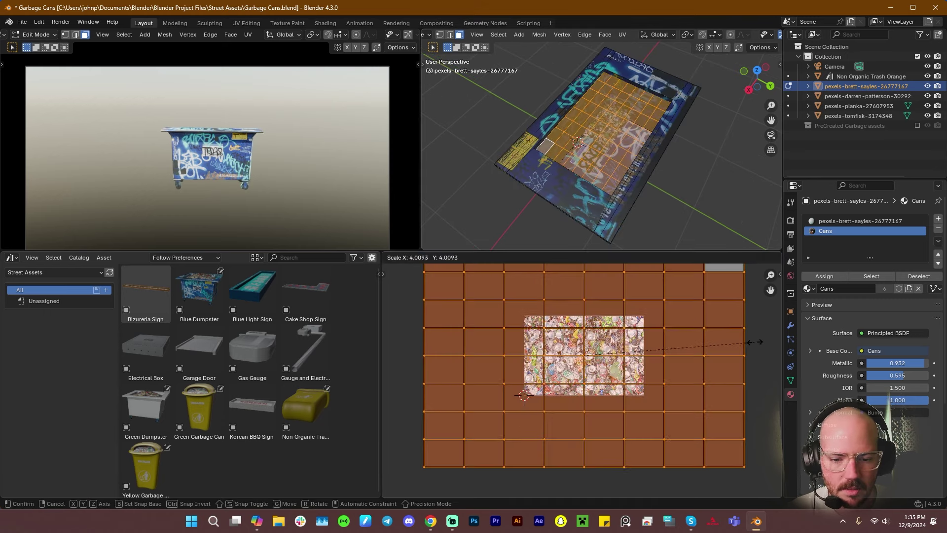
pyautogui.press('Escape')
pyautogui.click(759, 47)
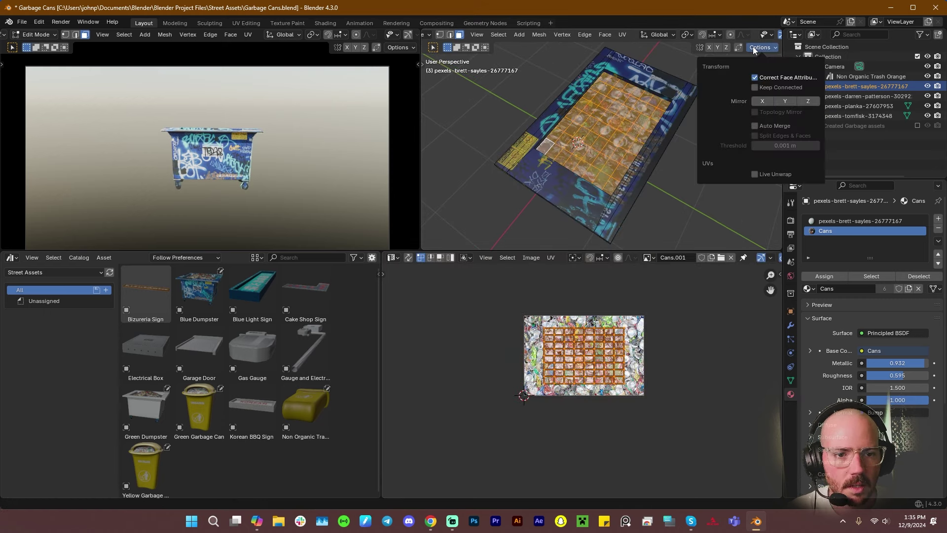
pyautogui.press('s')
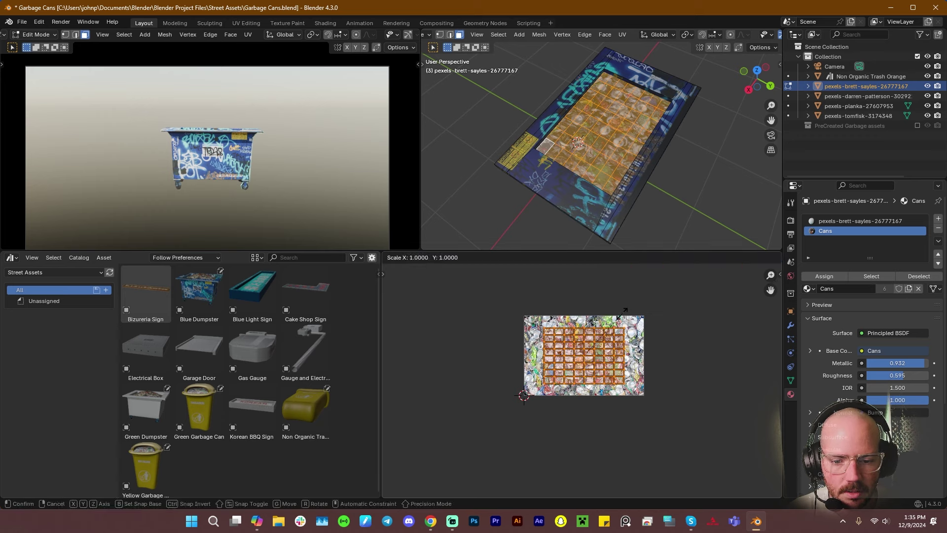
pyautogui.click(767, 280)
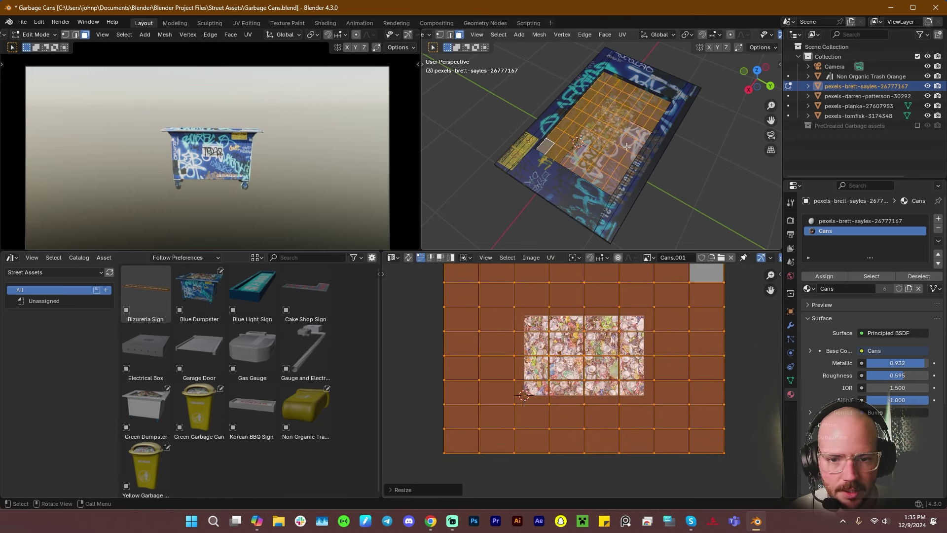
# Open the Cans material in the Shader Editor and set the Cans color image texture's extension to Repeat
pyautogui.scroll(3, 635, 159)
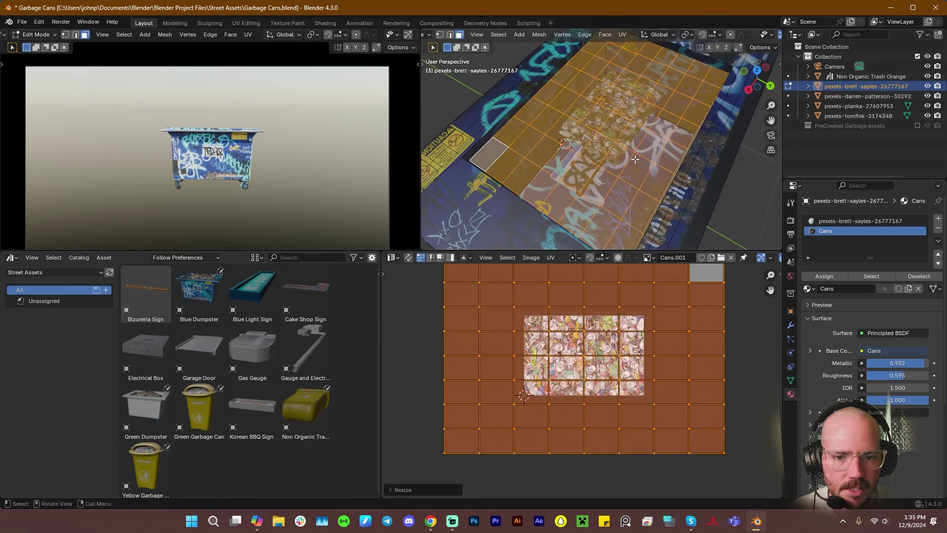
pyautogui.click(11, 257)
pyautogui.click(33, 349)
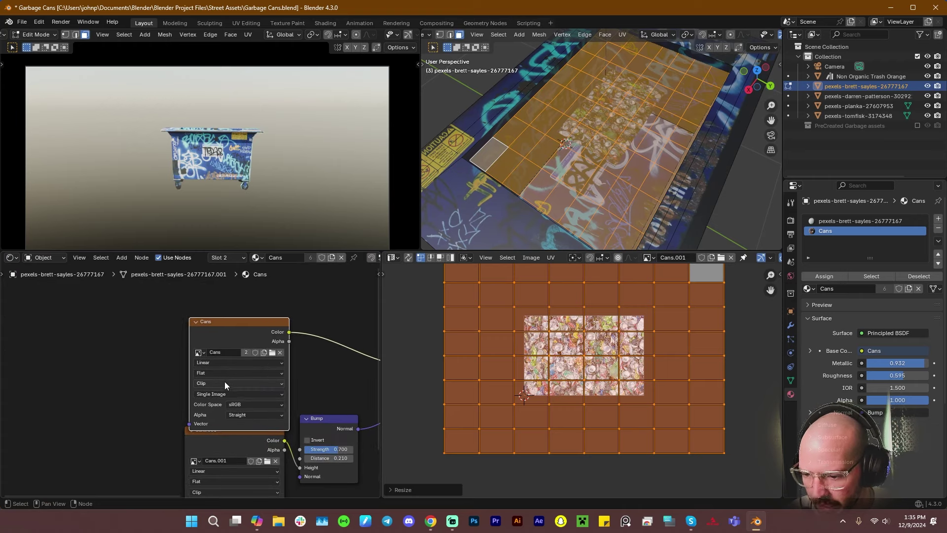
pyautogui.click(224, 383)
pyautogui.click(222, 403)
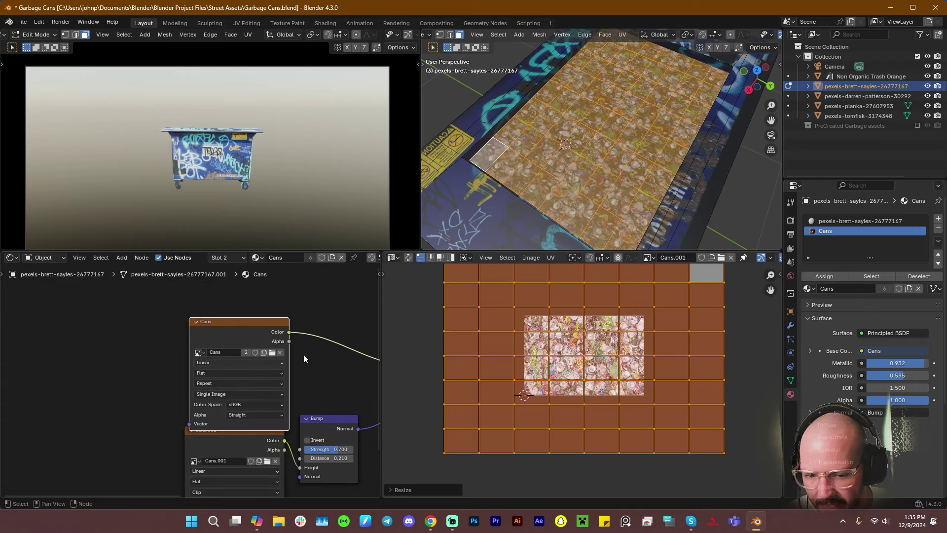
# Select scattered vertices on the cans surface and raise them along Z with smooth proportional editing to form a mound
pyautogui.moveTo(608, 233); pyautogui.dragTo(628, 183, button='middle')
pyautogui.press('Tab')
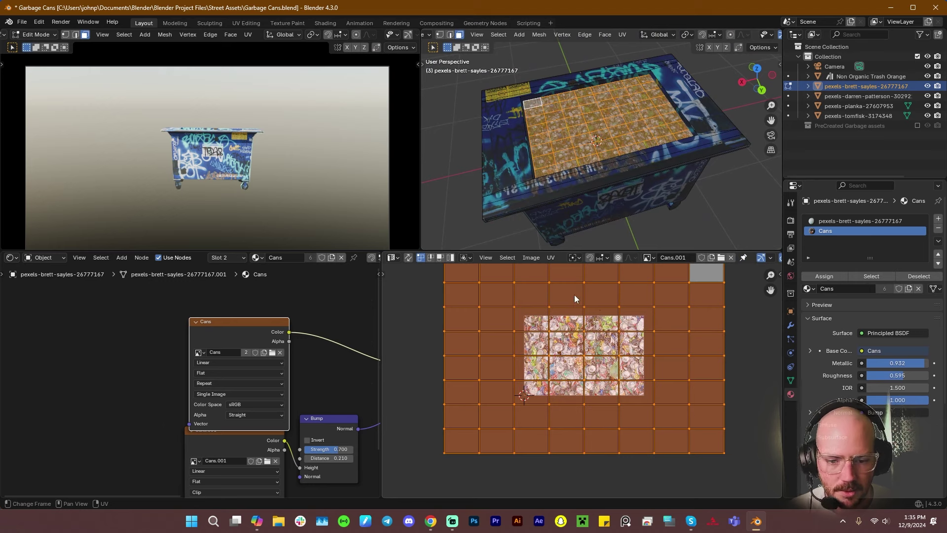
pyautogui.click(582, 130)
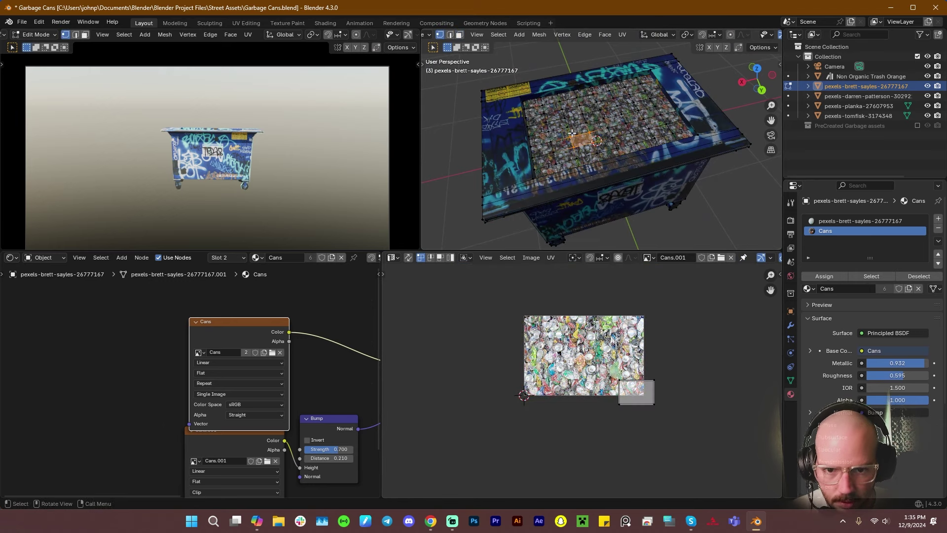
pyautogui.press('1')
pyautogui.press('g')
pyautogui.press('z')
pyautogui.rightClick(648, 129)
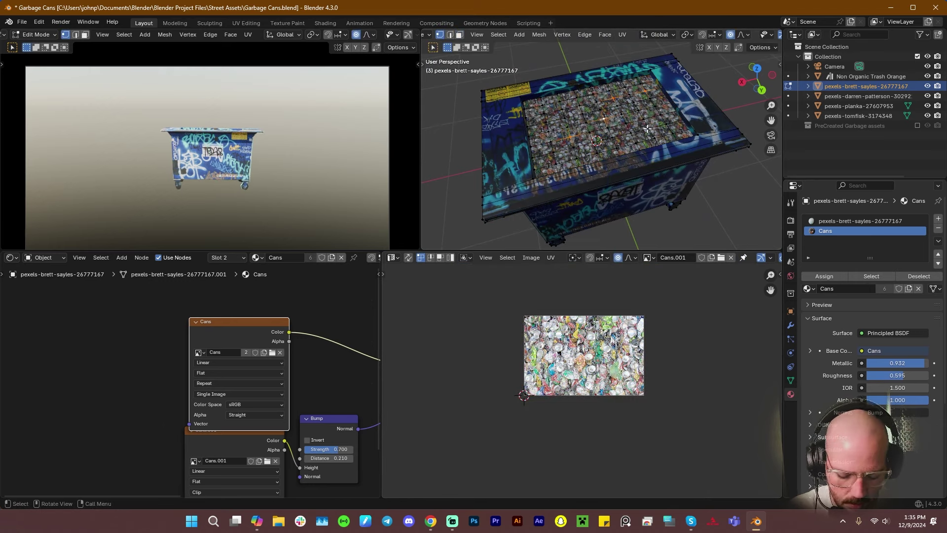
pyautogui.press('g')
pyautogui.press('z')
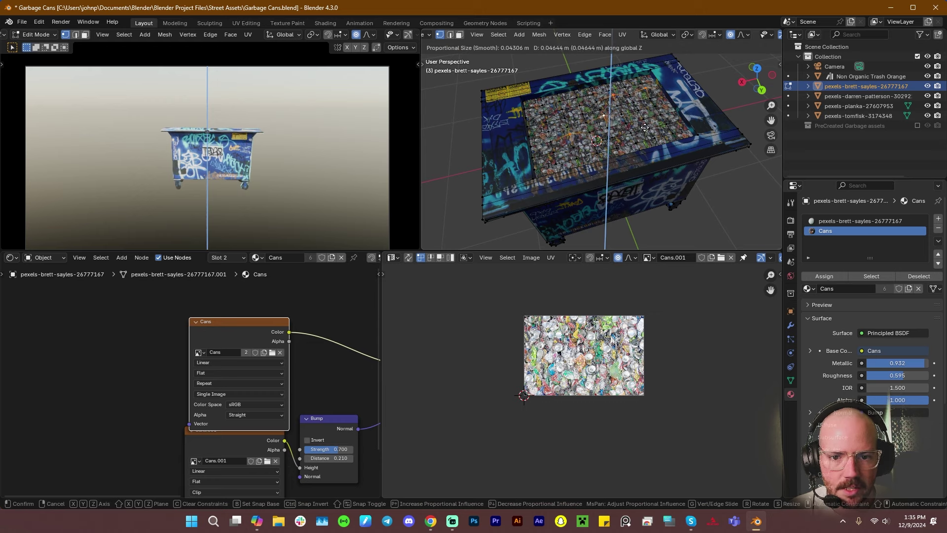
pyautogui.click(640, 122)
pyautogui.click(624, 120)
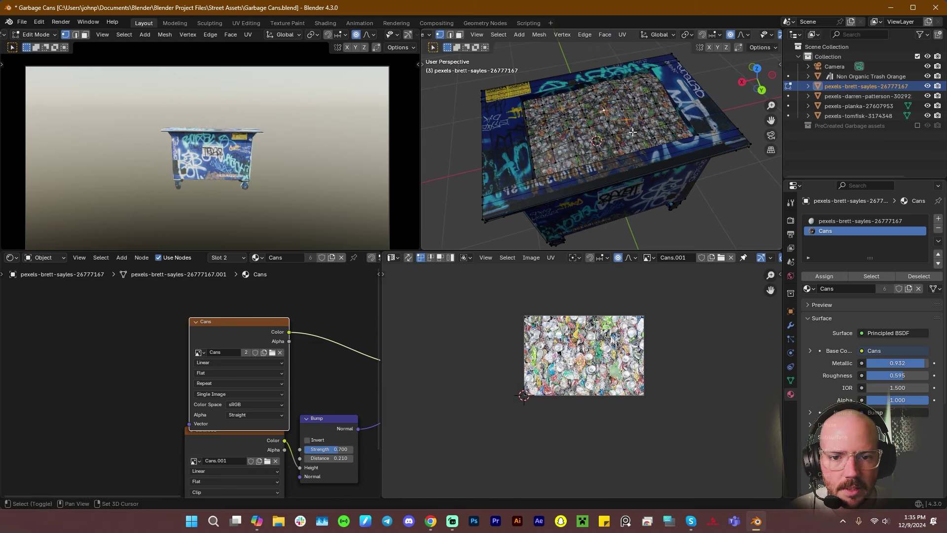
# Apply Shade Smooth to the dumpster object and replace it with Shade Auto Smooth
pyautogui.press('Tab')
pyautogui.rightClick(617, 130)
pyautogui.click(606, 131)
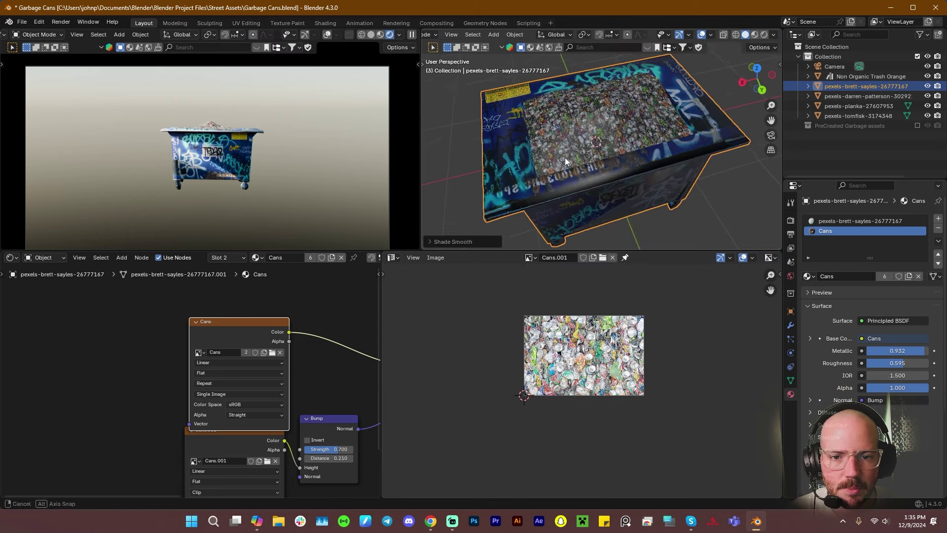
pyautogui.rightClick(565, 158)
pyautogui.click(594, 151)
pyautogui.moveTo(591, 153); pyautogui.dragTo(606, 111, button='middle')
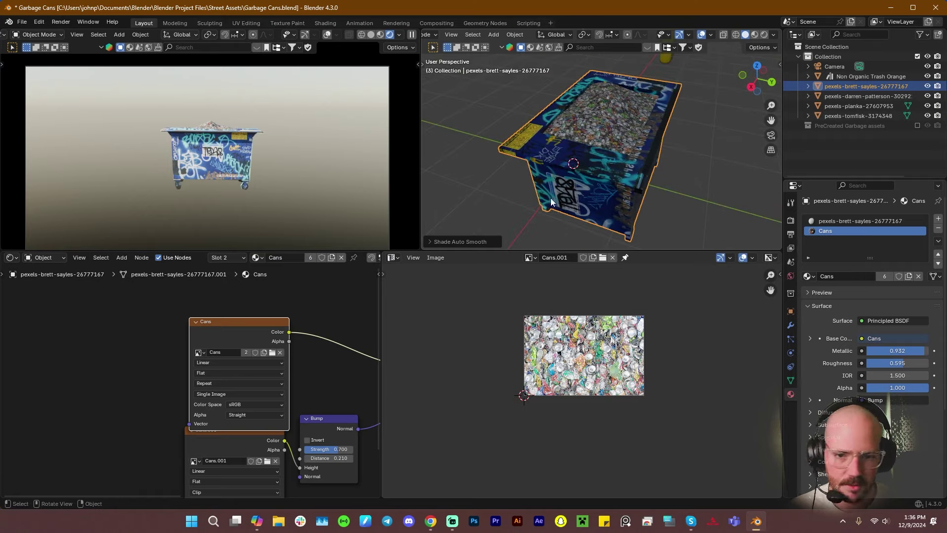
pyautogui.moveTo(550, 197); pyautogui.dragTo(584, 111, button='middle')
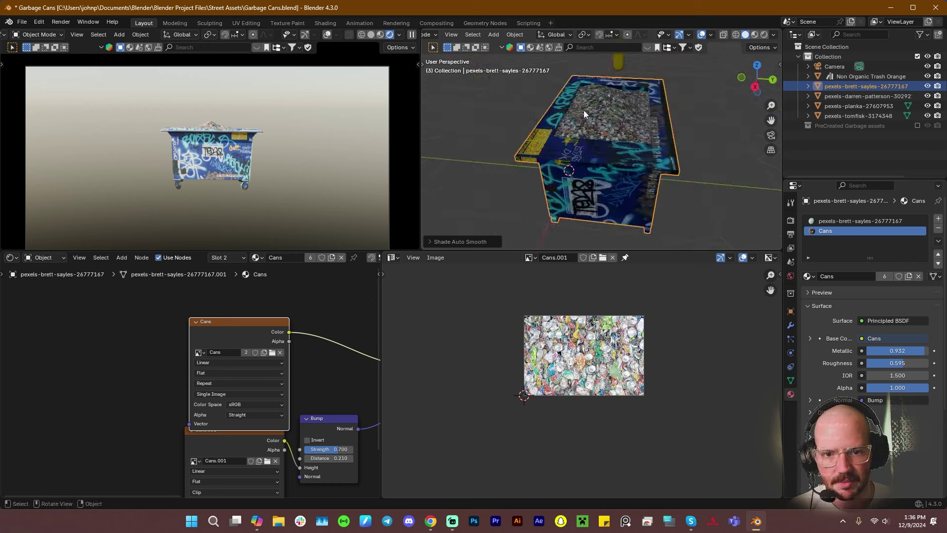
# Subdivide the mounded cans surface once more in Edit Mode and return to Object Mode
pyautogui.press('Tab')
pyautogui.rightClick(612, 132)
pyautogui.click(598, 144)
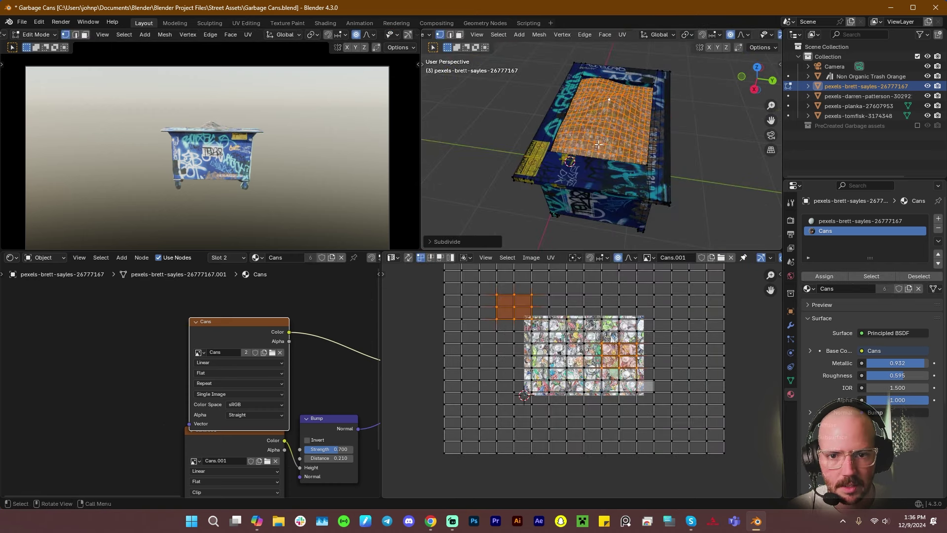
pyautogui.press('Tab')
# Set the extension of the Cans.001 image texture that feeds the Bump node to Repeat
pyautogui.moveTo(617, 134); pyautogui.dragTo(604, 179, button='middle')
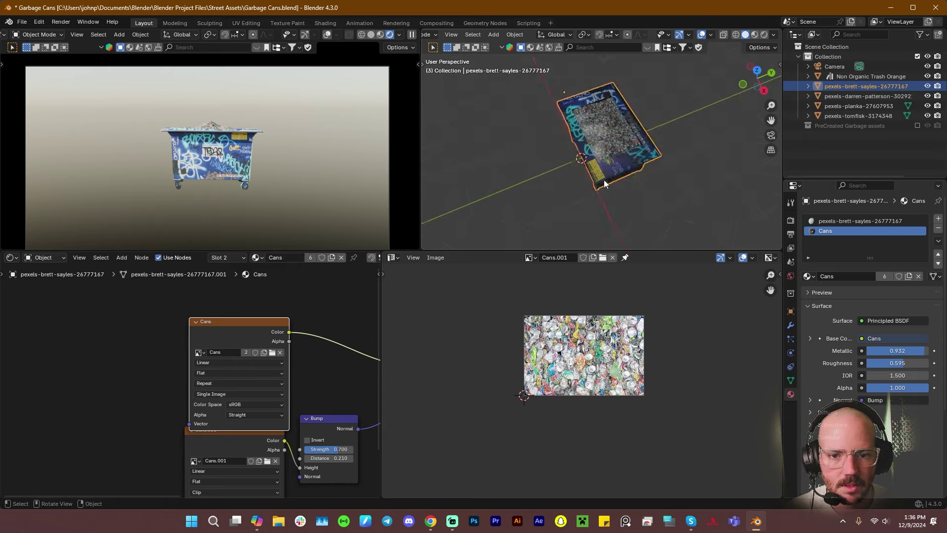
pyautogui.scroll(4, 550, 200)
pyautogui.moveTo(395, 166); pyautogui.dragTo(231, 248, button='middle')
pyautogui.scroll(6, 314, 164)
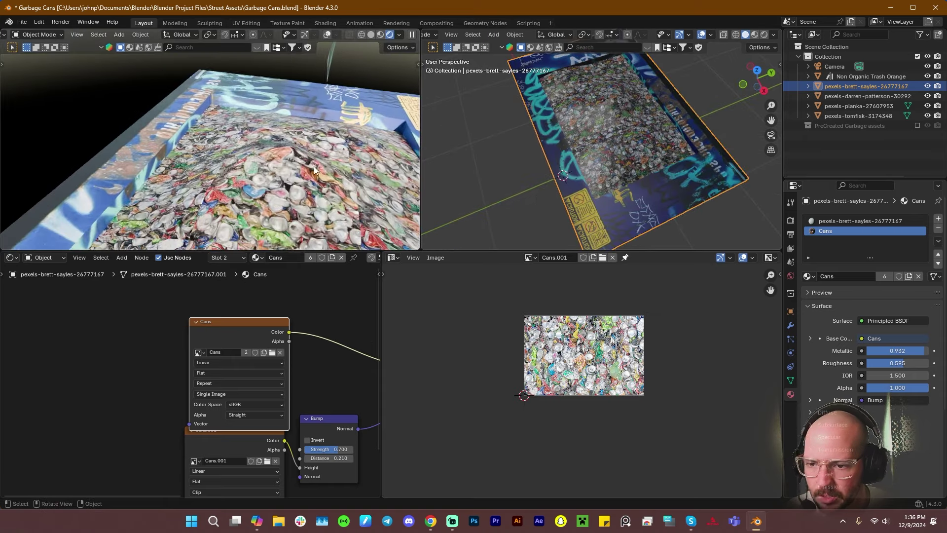
pyautogui.moveTo(314, 165); pyautogui.dragTo(263, 133, button='middle')
pyautogui.scroll(-3, 263, 131)
pyautogui.moveTo(256, 476); pyautogui.dragTo(253, 367, button='middle')
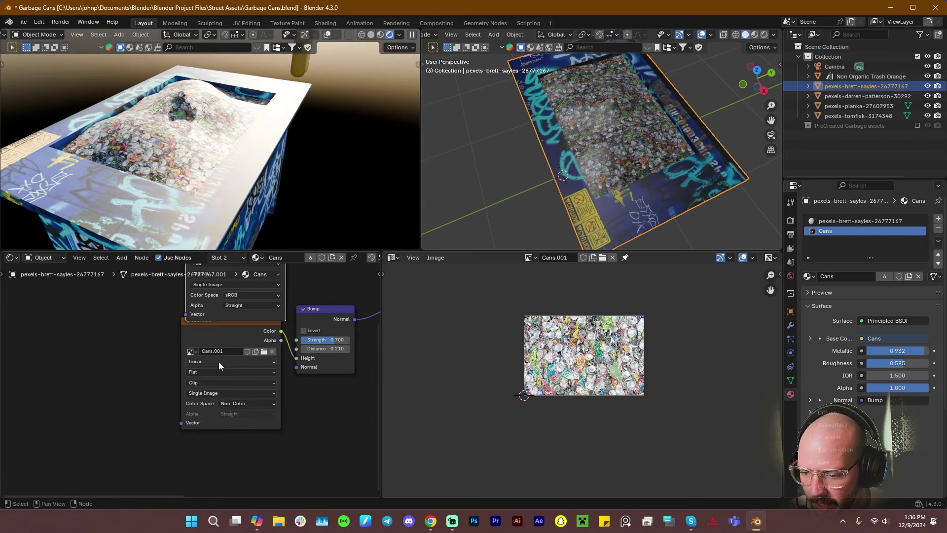
pyautogui.click(216, 383)
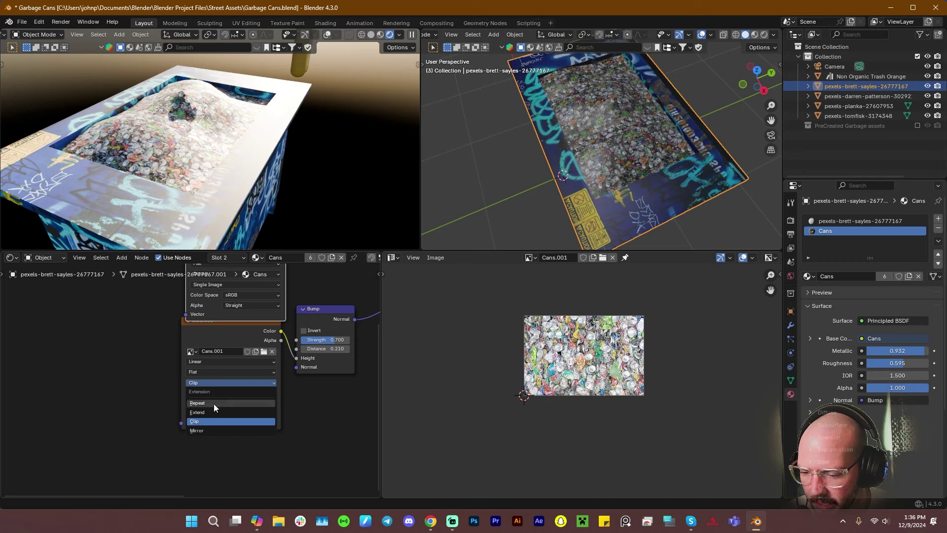
pyautogui.click(214, 402)
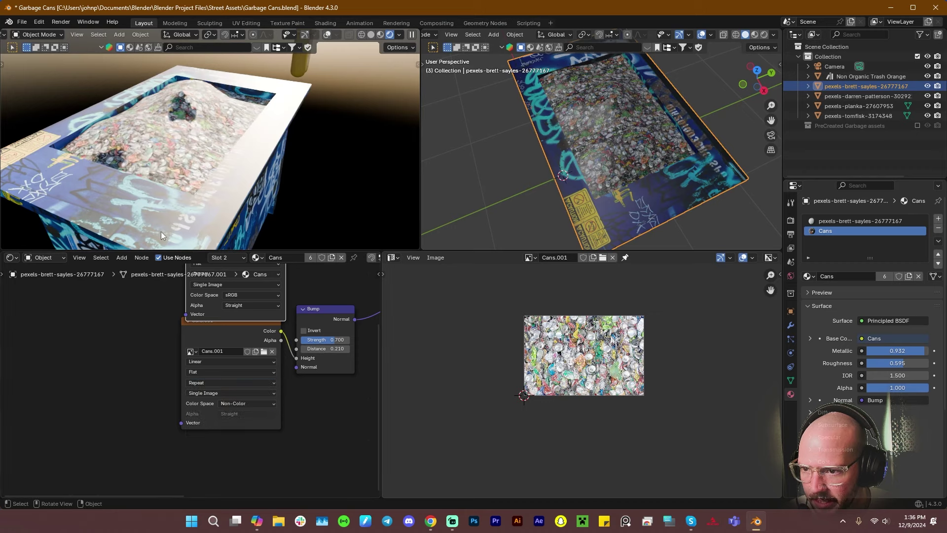
pyautogui.scroll(6, 174, 124)
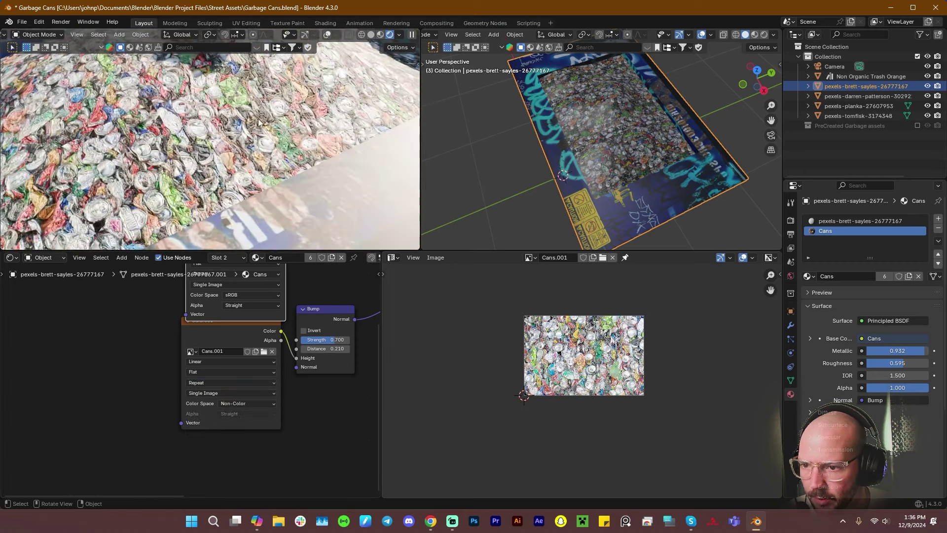
pyautogui.scroll(-5, 183, 131)
pyautogui.moveTo(232, 158); pyautogui.dragTo(237, 100, button='middle')
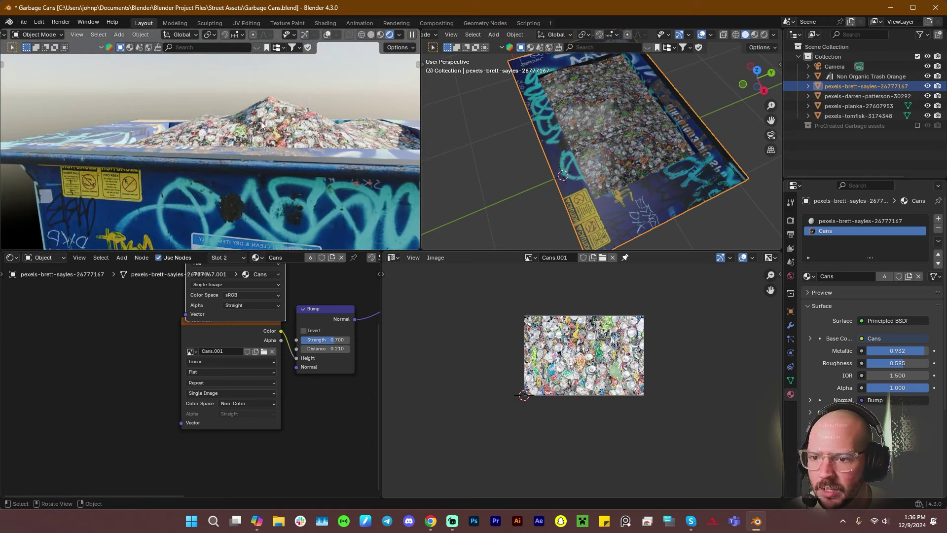
pyautogui.scroll(-4, 292, 164)
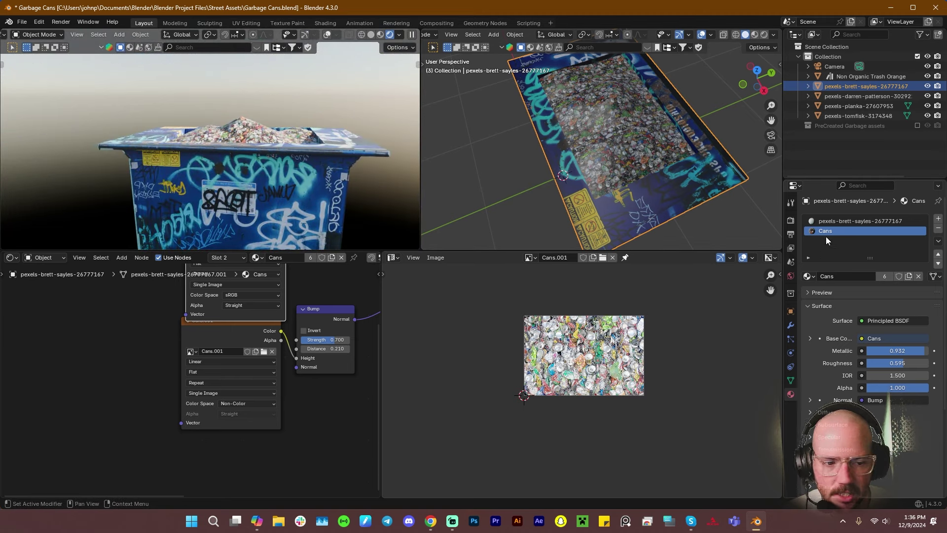
# Duplicate the image texture node in the dumpster's graffiti material and set the copy's color space to Non-Color
pyautogui.click(839, 221)
pyautogui.press('Home')
pyautogui.click(181, 329)
pyautogui.moveTo(180, 329); pyautogui.dragTo(123, 307)
pyautogui.moveTo(215, 364); pyautogui.dragTo(192, 356)
pyautogui.click(138, 305)
pyautogui.hotkey('shift', 'd')
pyautogui.click(182, 406)
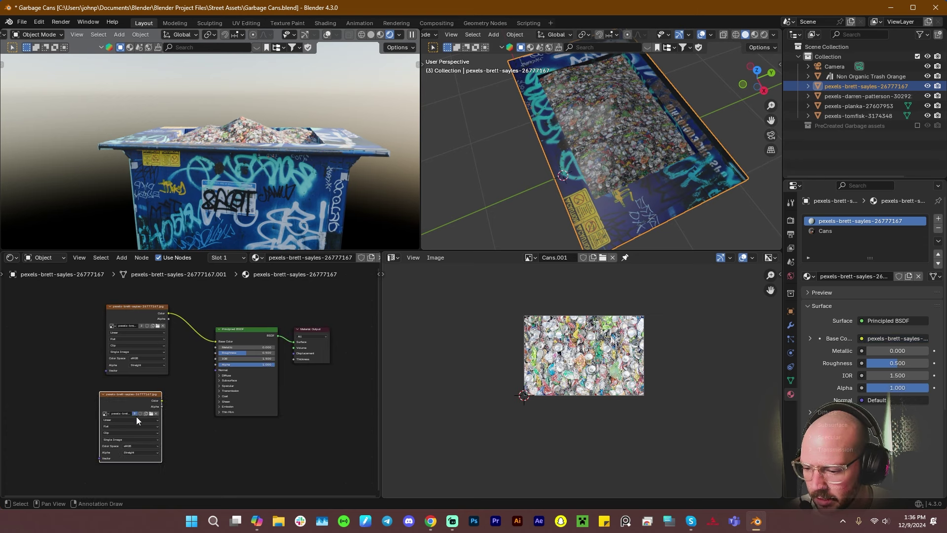
pyautogui.click(138, 446)
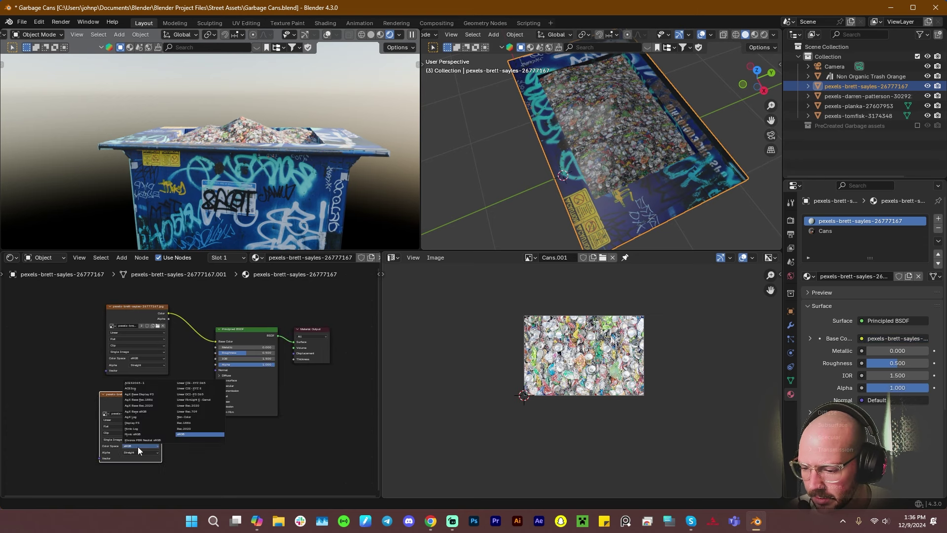
pyautogui.click(191, 417)
# Feed the Non-Color graffiti texture through an inverted Bump node into the shader's Normal, with strength 0.2 and distance 0.02
pyautogui.moveTo(161, 401); pyautogui.dragTo(185, 389)
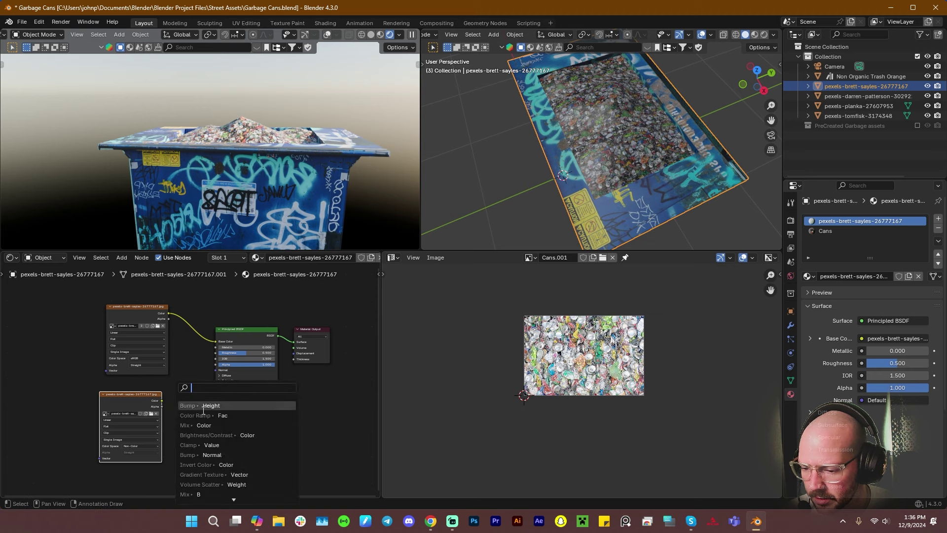
pyautogui.click(207, 405)
pyautogui.click(193, 402)
pyautogui.doubleClick(193, 403)
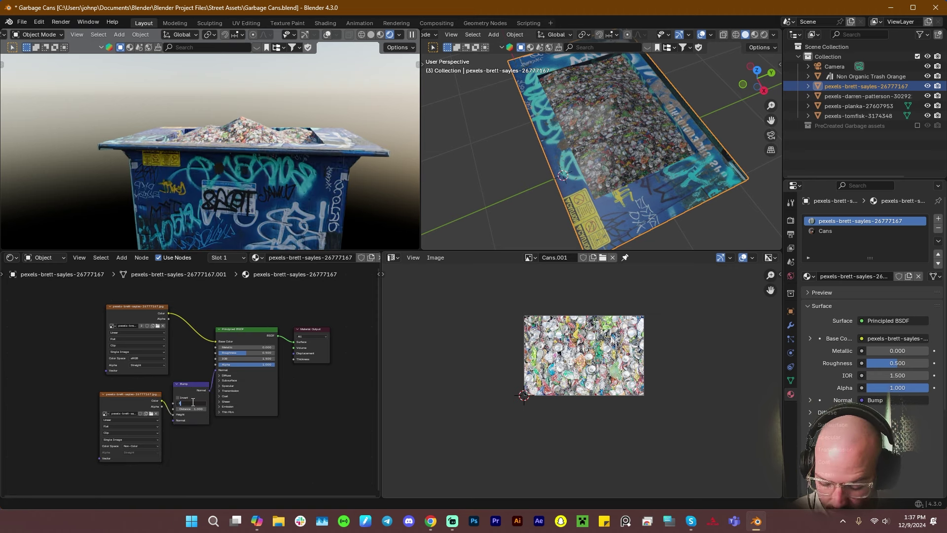
pyautogui.press('Return')
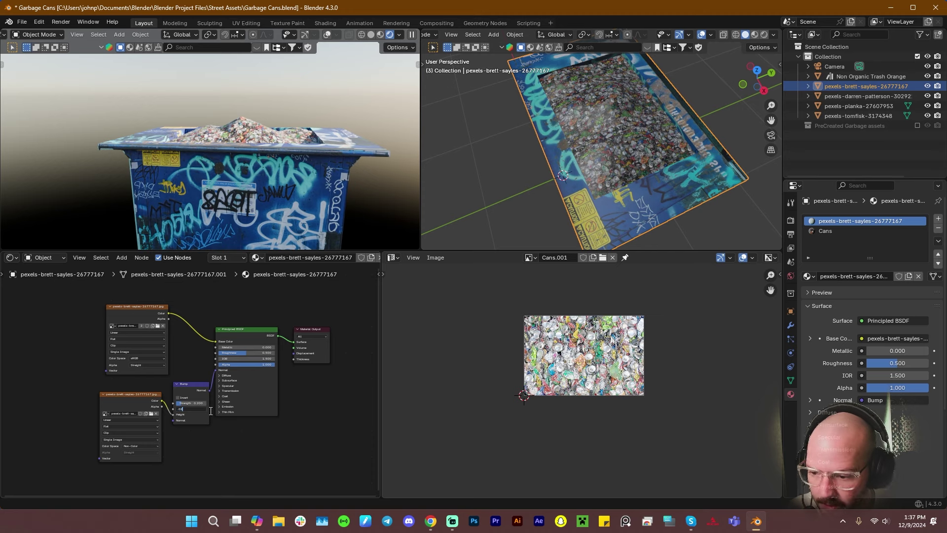
pyautogui.click(210, 411)
pyautogui.write('.02')
pyautogui.press('Return')
pyautogui.click(181, 398)
# Examine the bump relief on the graffiti dumpster's sides up close and the whole dumpster from several angles
pyautogui.moveTo(259, 194); pyautogui.dragTo(230, 178, button='middle')
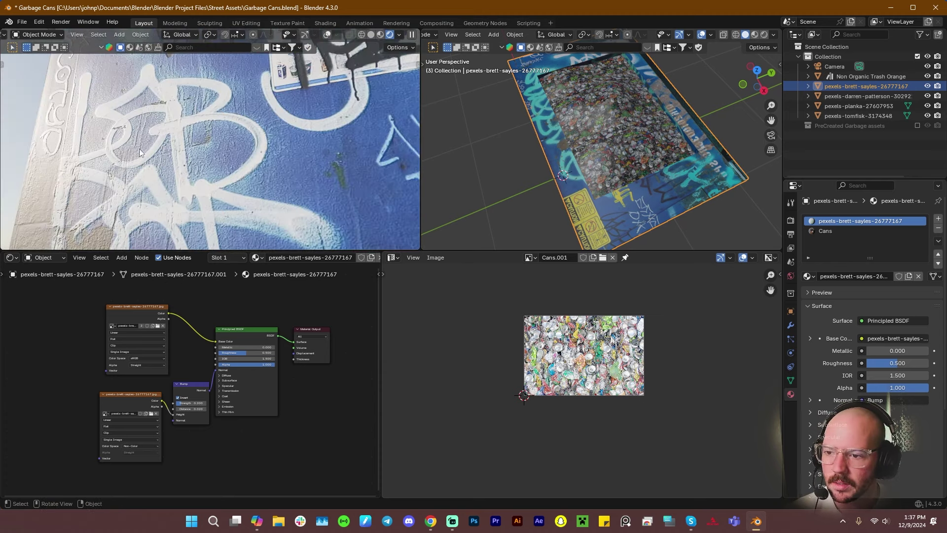
pyautogui.scroll(-4, 139, 149)
pyautogui.moveTo(139, 149); pyautogui.dragTo(252, 146, button='middle')
pyautogui.scroll(-4, 218, 153)
pyautogui.moveTo(197, 170); pyautogui.dragTo(274, 193, button='middle')
pyautogui.scroll(-4, 203, 185)
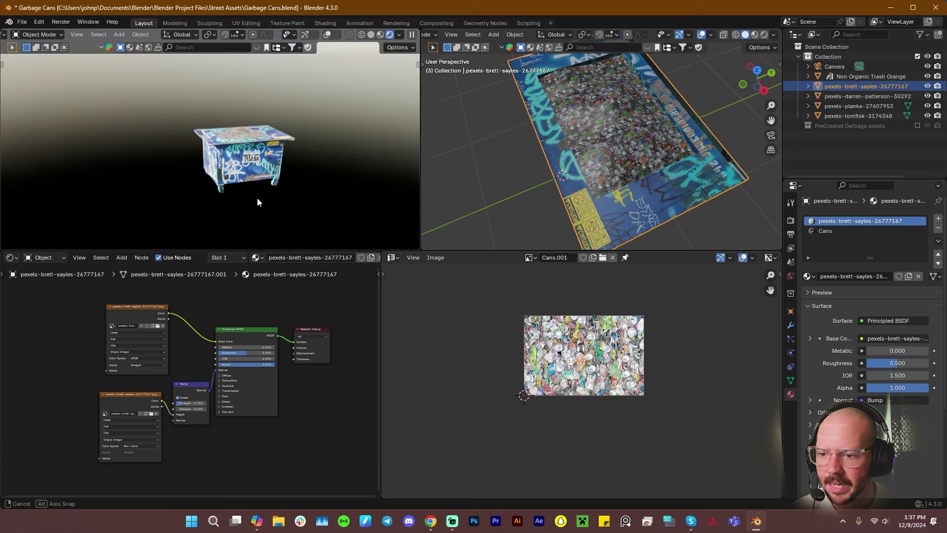
pyautogui.scroll(2, 271, 194)
pyautogui.scroll(2, 248, 168)
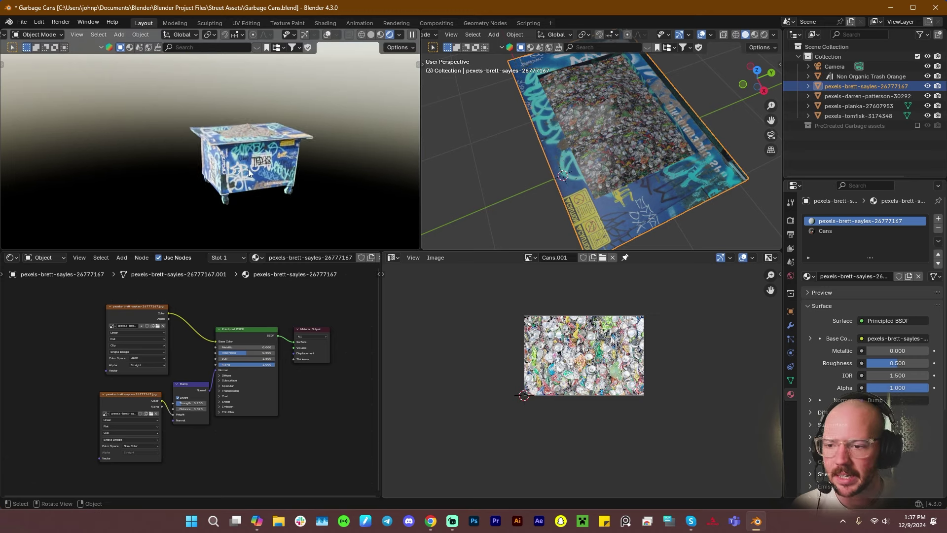
pyautogui.moveTo(301, 164); pyautogui.dragTo(258, 159, button='middle')
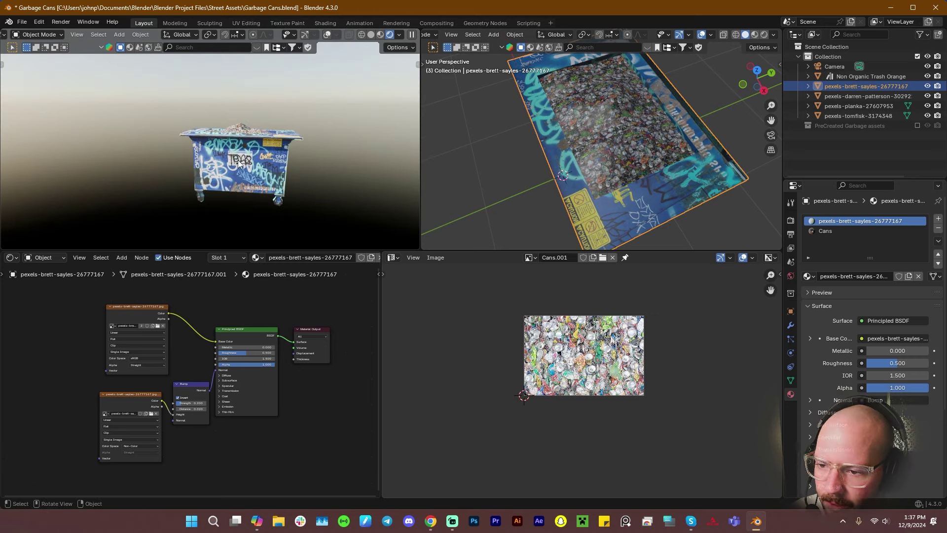
# Move the graffiti dumpster along the X axis until it stands close beside the orange trash can
pyautogui.scroll(-3, 248, 158)
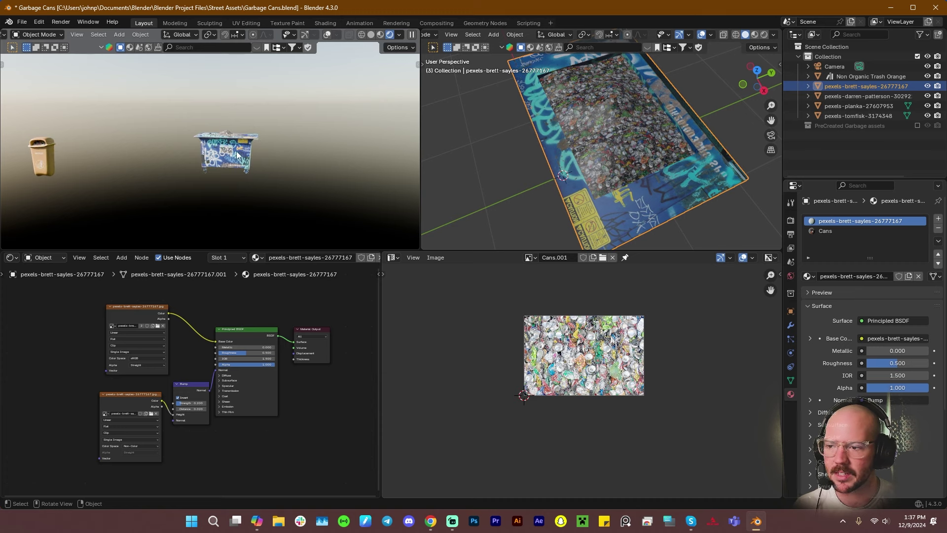
pyautogui.press('g')
pyautogui.press('x')
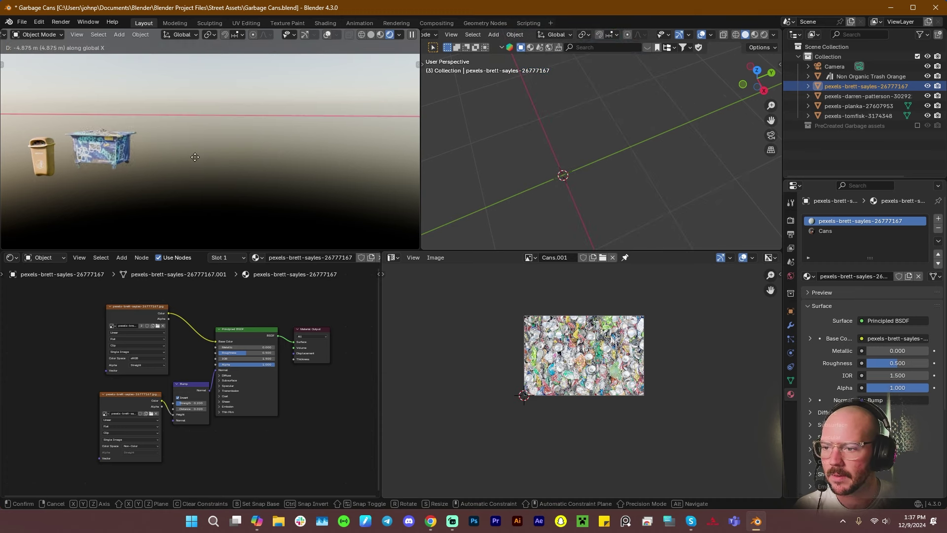
pyautogui.click(188, 163)
pyautogui.press('g')
pyautogui.press('x')
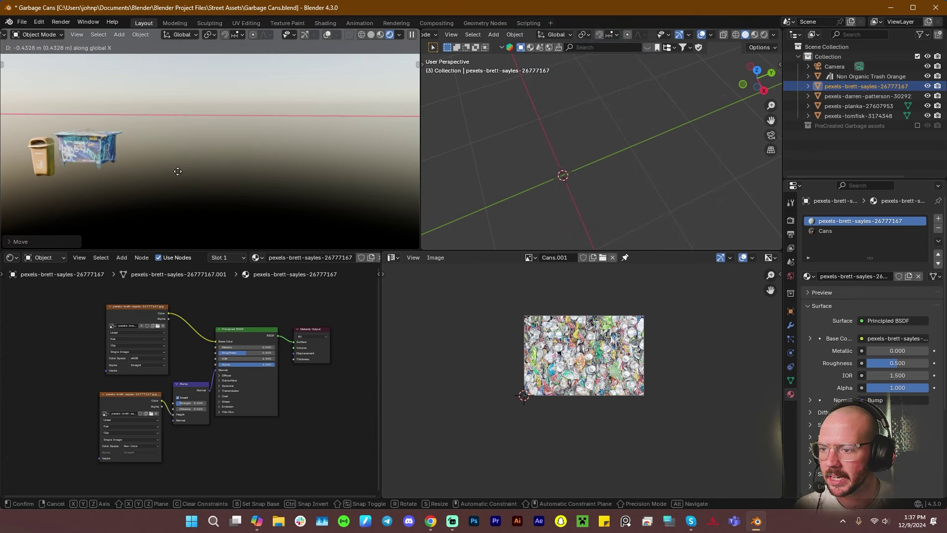
pyautogui.click(133, 172)
# Insert a Hue/Saturation/Value node between the orange trash can's image texture and the shader's Base Color
pyautogui.moveTo(133, 173); pyautogui.dragTo(277, 180, button='middle')
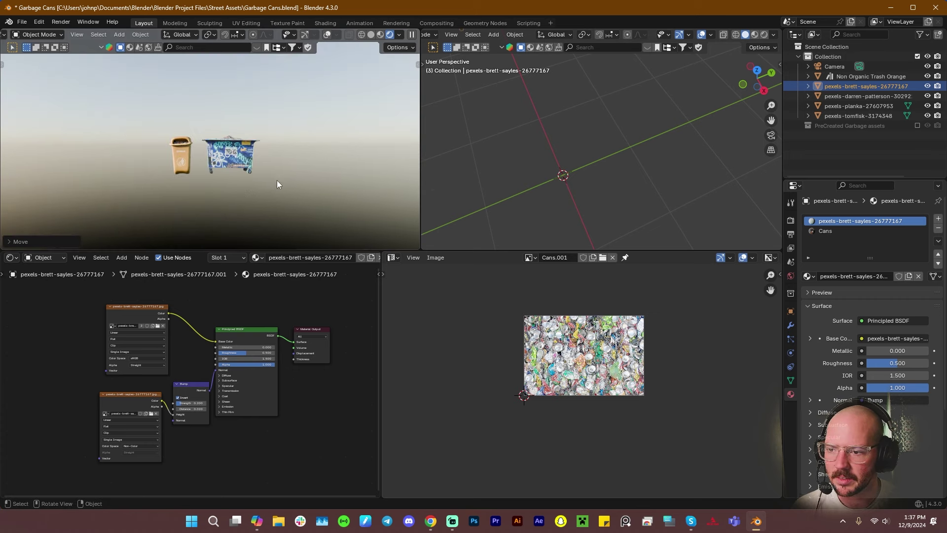
pyautogui.scroll(3, 199, 186)
pyautogui.moveTo(199, 186); pyautogui.dragTo(223, 178, button='middle')
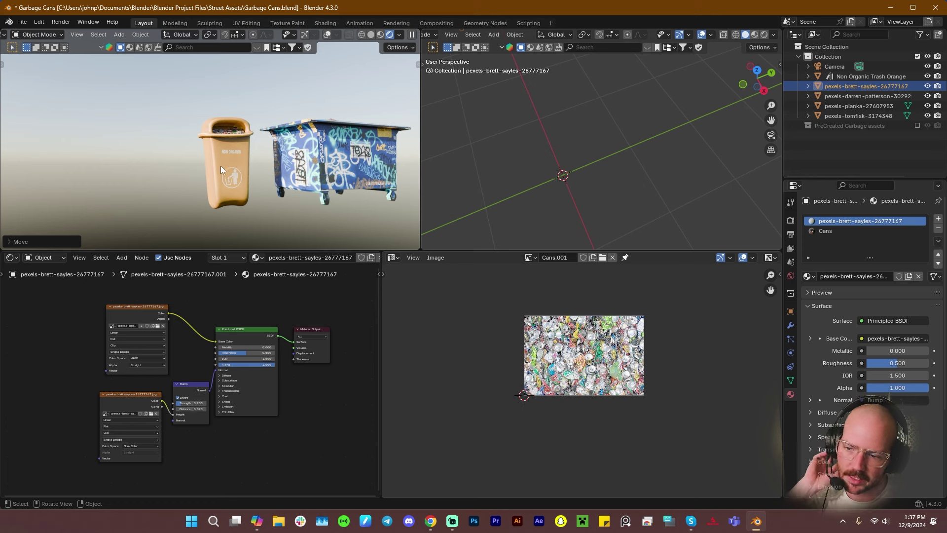
pyautogui.click(221, 165)
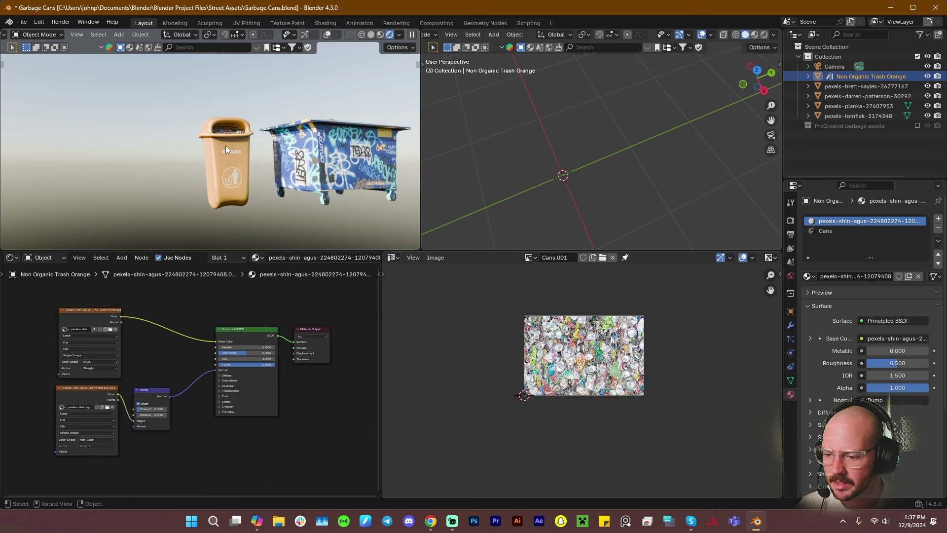
pyautogui.hotkey('shift', 'a')
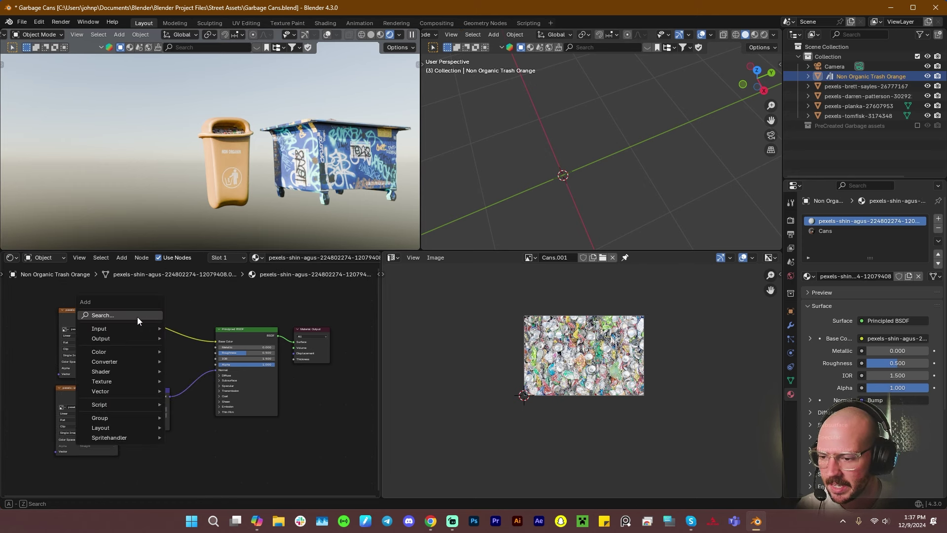
pyautogui.write('hu')
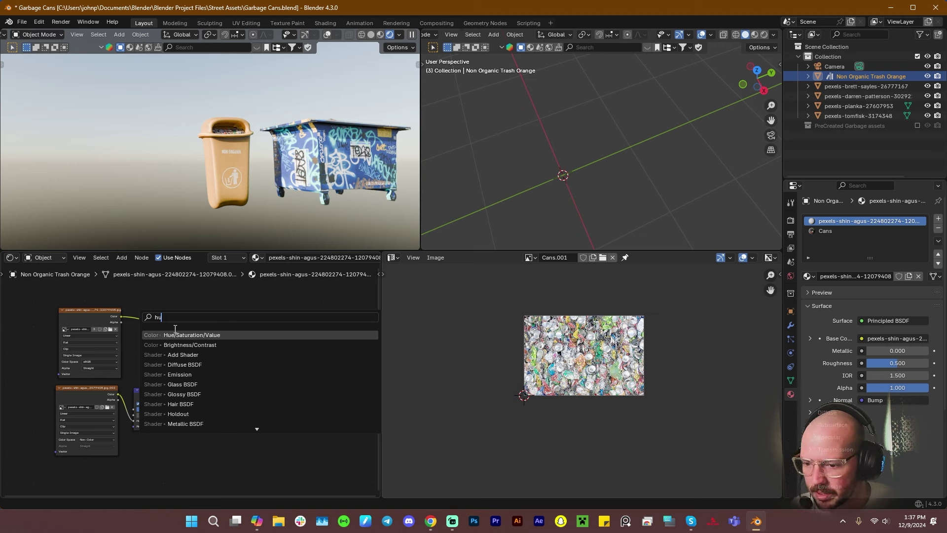
pyautogui.click(199, 335)
pyautogui.click(172, 353)
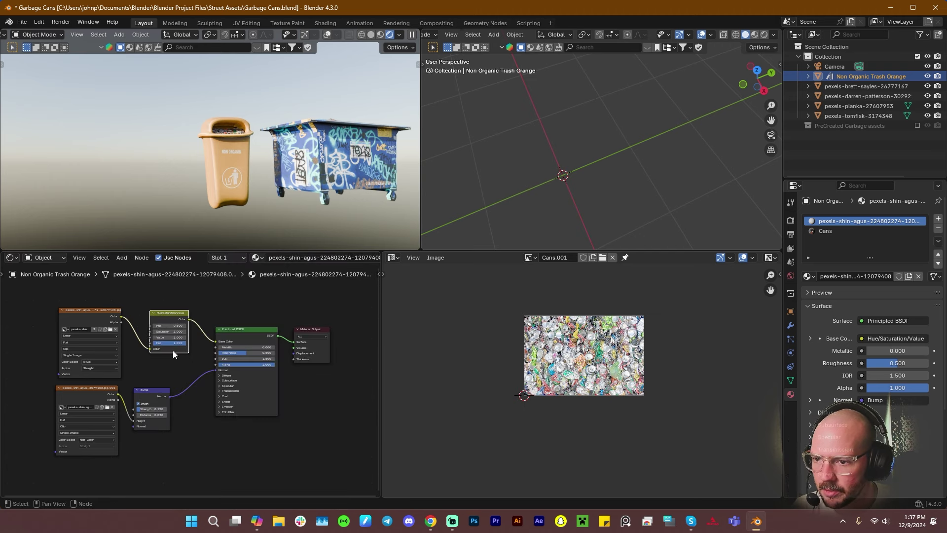
# Try different hue values for the orange trash can in its Hue/Saturation/Value node
pyautogui.scroll(2, 182, 325)
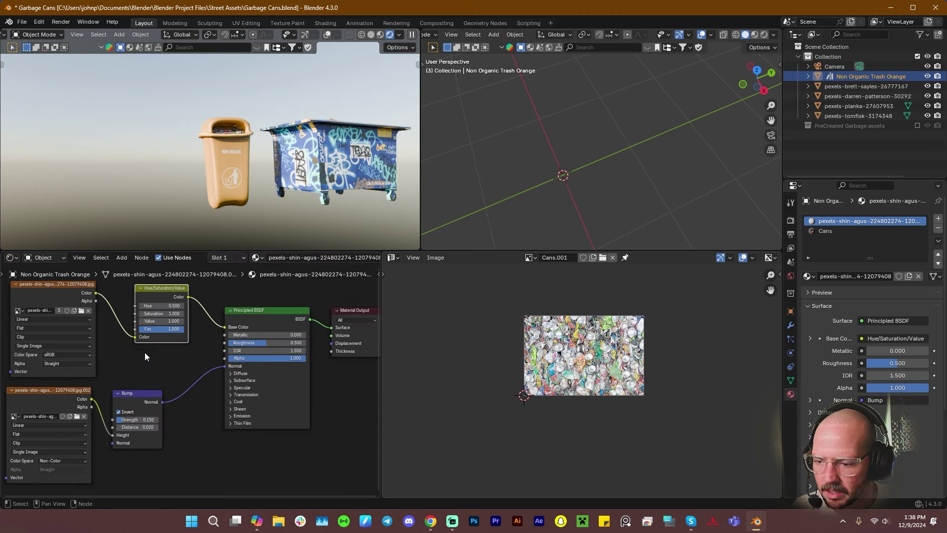
pyautogui.moveTo(145, 357); pyautogui.dragTo(146, 372, button='middle')
pyautogui.moveTo(230, 156); pyautogui.dragTo(231, 193, button='middle')
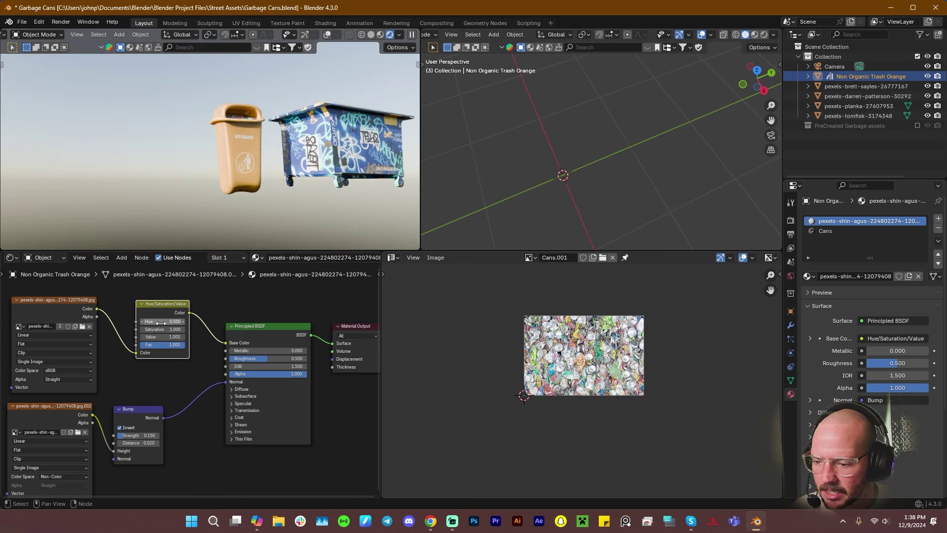
pyautogui.moveTo(161, 323); pyautogui.dragTo(124, 323)
pyautogui.moveTo(184, 321); pyautogui.dragTo(134, 321)
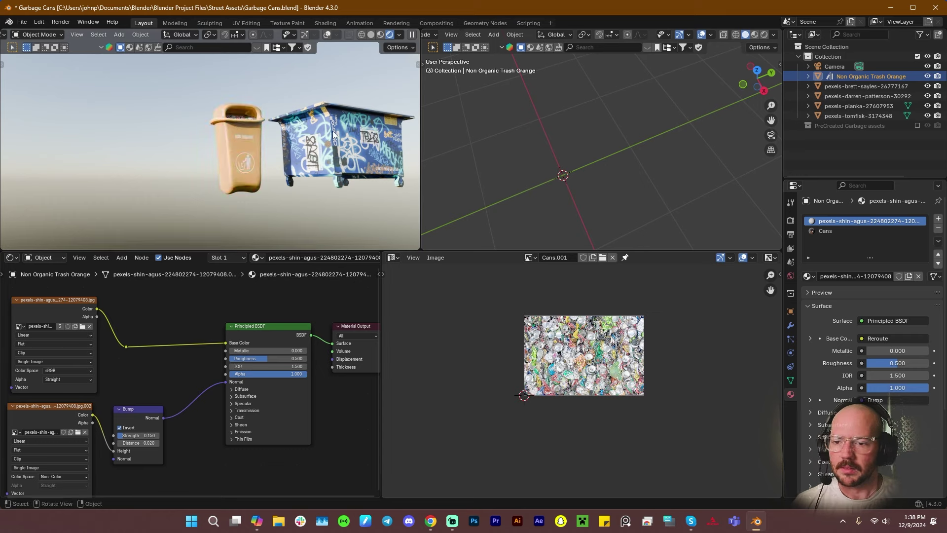
# Duplicate the graffiti dumpster along X beside the original and assign the Green Dumptser material to the copy's first material slot
pyautogui.moveTo(276, 106); pyautogui.dragTo(297, 159, button='middle')
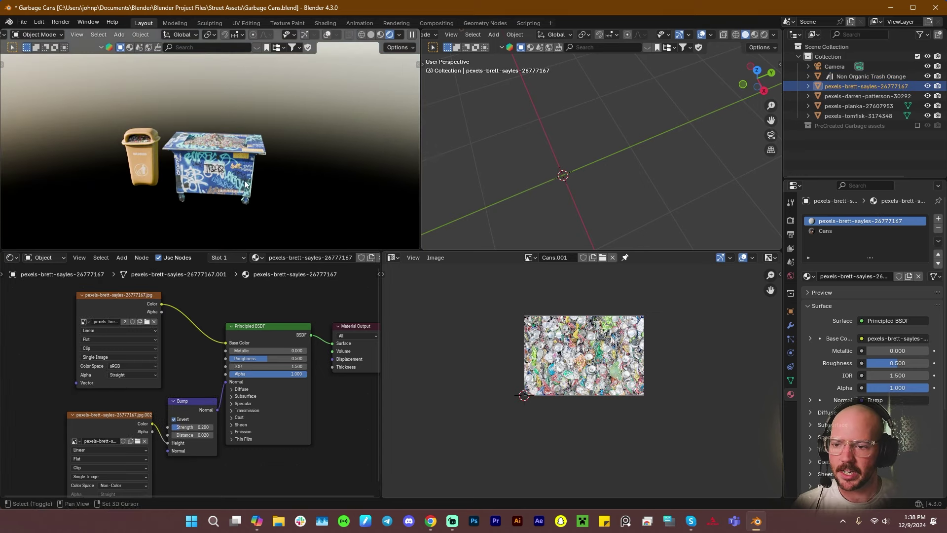
pyautogui.hotkey('shift', 'd')
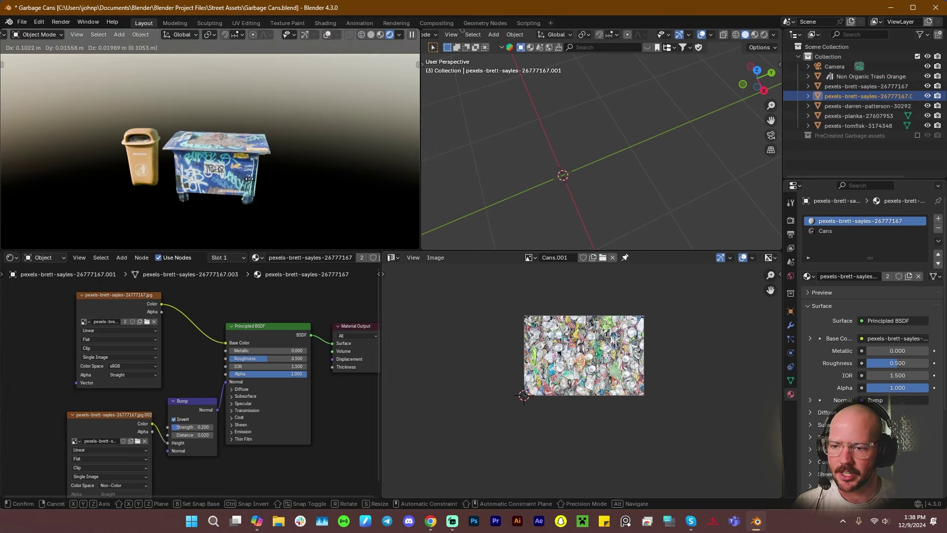
pyautogui.press('x')
pyautogui.click(329, 241)
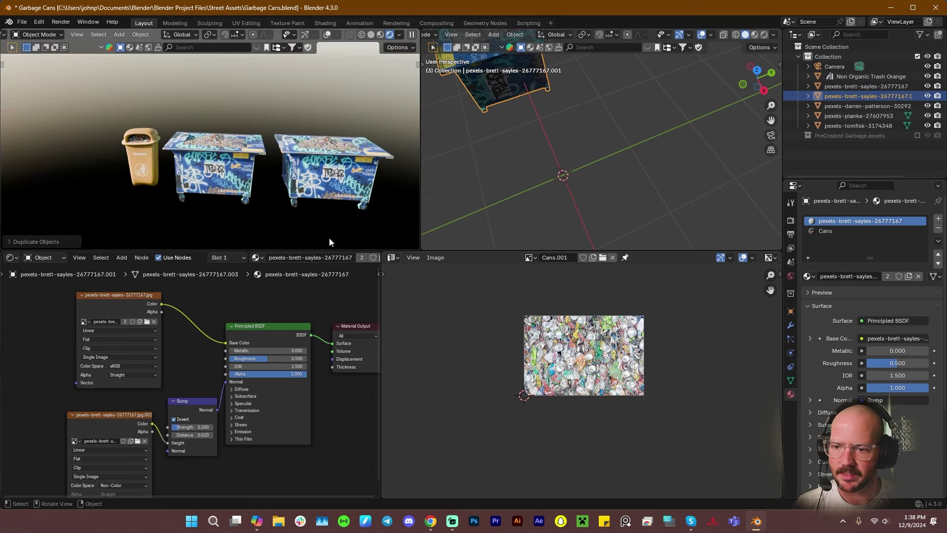
pyautogui.click(263, 260)
pyautogui.click(296, 291)
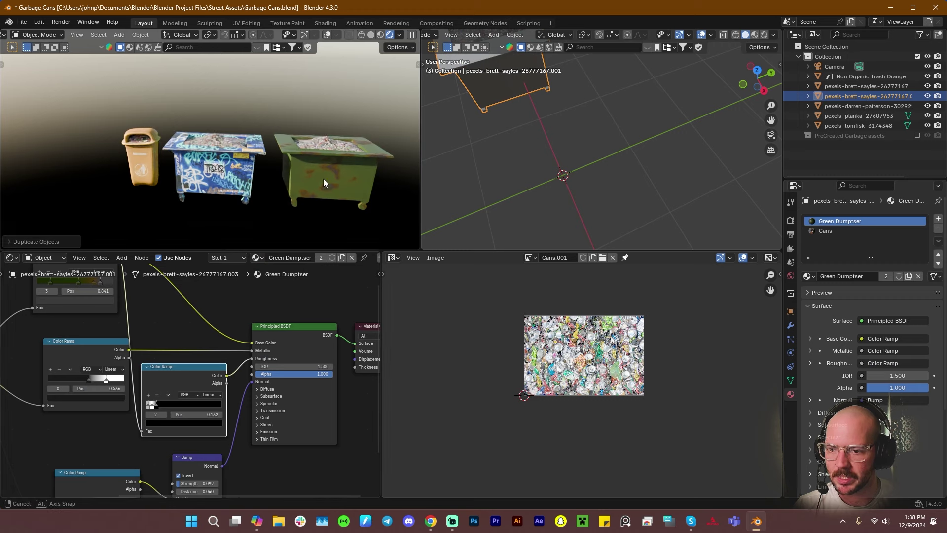
# Examine the rust patches and surface relief of the green dumpster up close and from farther away
pyautogui.scroll(6, 318, 167)
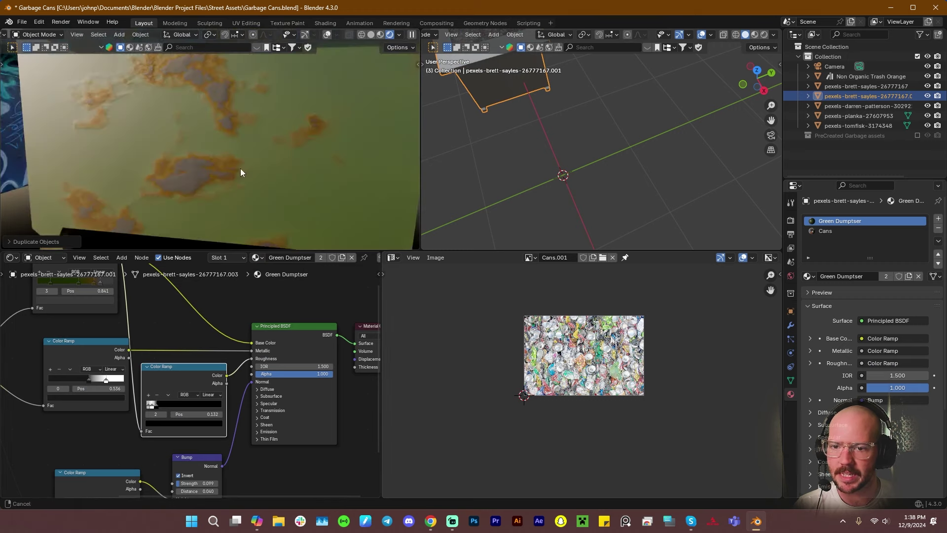
pyautogui.scroll(-5, 206, 157)
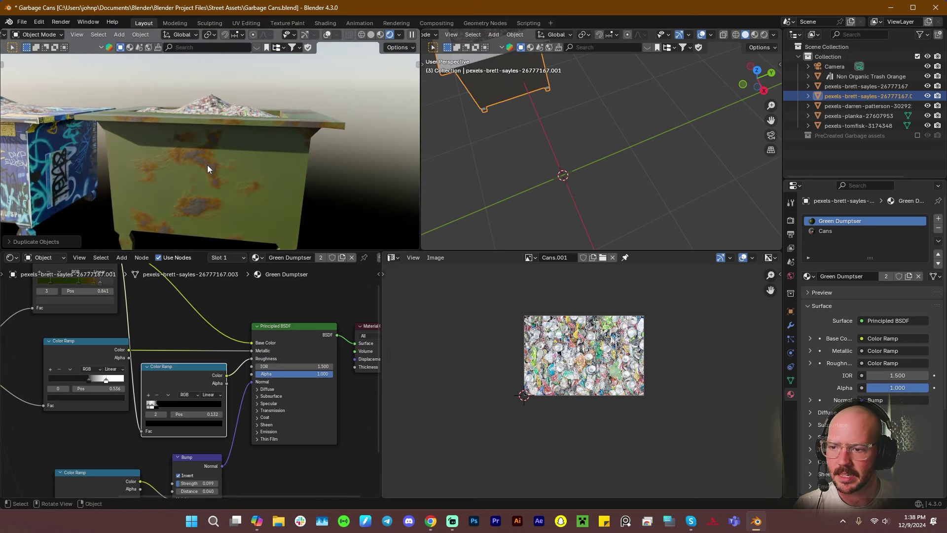
pyautogui.scroll(4, 208, 165)
pyautogui.scroll(-2, 208, 170)
pyautogui.moveTo(209, 182); pyautogui.dragTo(208, 174, button='middle')
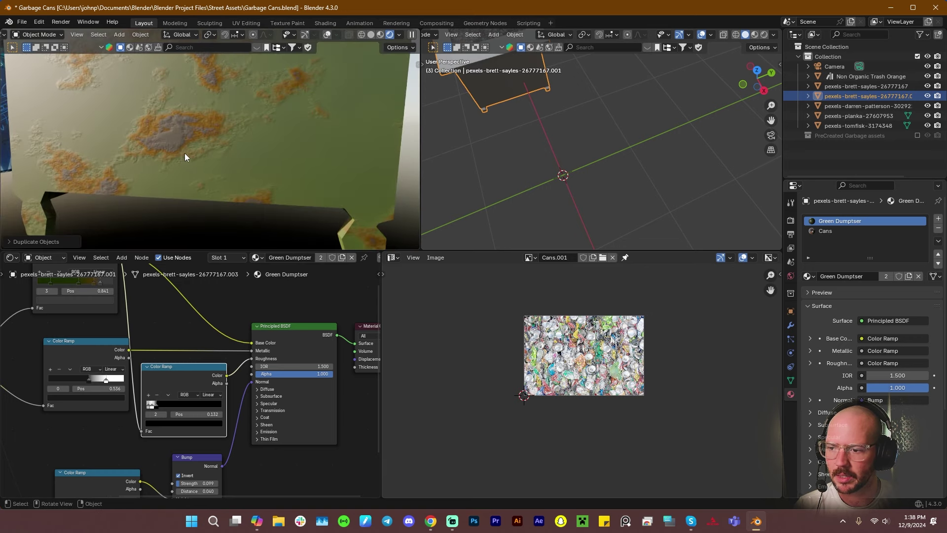
pyautogui.scroll(-5, 185, 153)
pyautogui.scroll(3, 185, 152)
# Move the noise texture and its four connected Color Ramp nodes in the Green Dumptser material farther from the shader
pyautogui.scroll(-3, 185, 439)
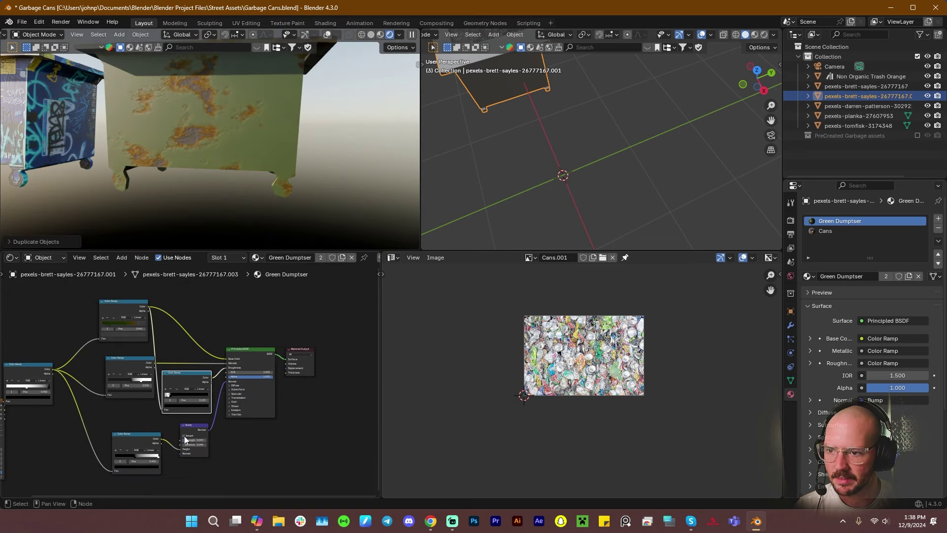
pyautogui.moveTo(156, 342); pyautogui.dragTo(228, 330, button='middle')
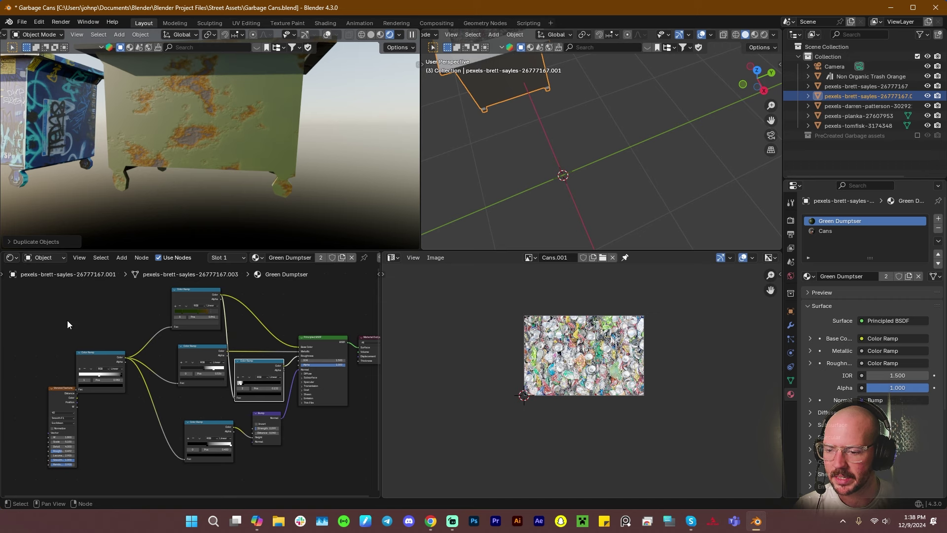
pyautogui.moveTo(67, 324); pyautogui.dragTo(227, 465)
pyautogui.press('g')
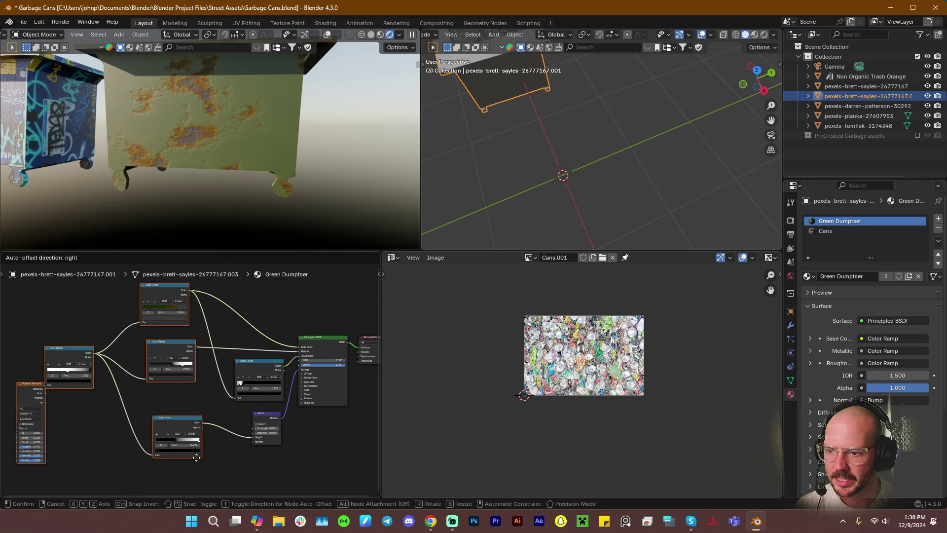
pyautogui.click(182, 457)
pyautogui.moveTo(69, 410); pyautogui.dragTo(144, 392, button='middle')
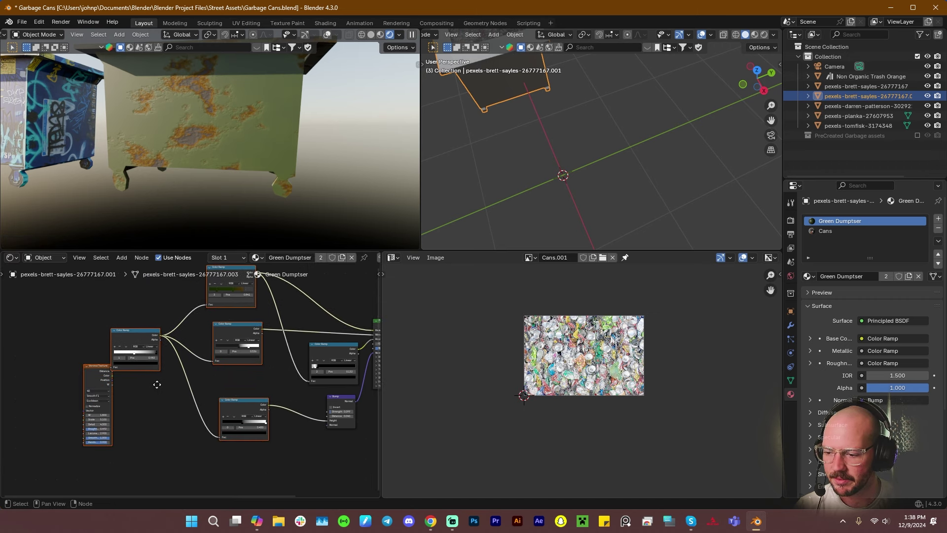
# Move the Voronoi Texture node farther from its Color Ramp and preview its output on the dumpster copy
pyautogui.click(84, 366)
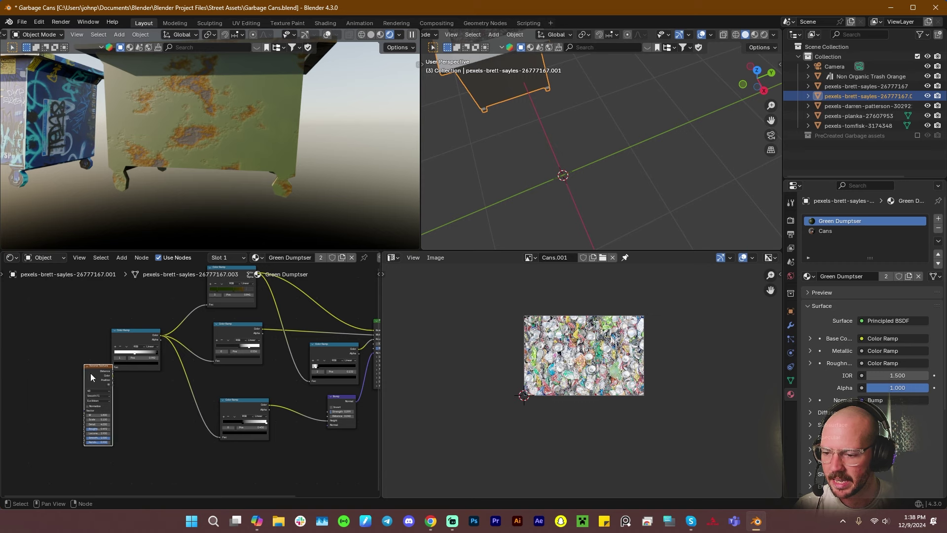
pyautogui.moveTo(92, 377); pyautogui.dragTo(50, 334)
pyautogui.keyDown('ctrl'); pyautogui.keyDown('shift'); pyautogui.click(49, 334); pyautogui.keyUp('shift'); pyautogui.keyUp('ctrl')
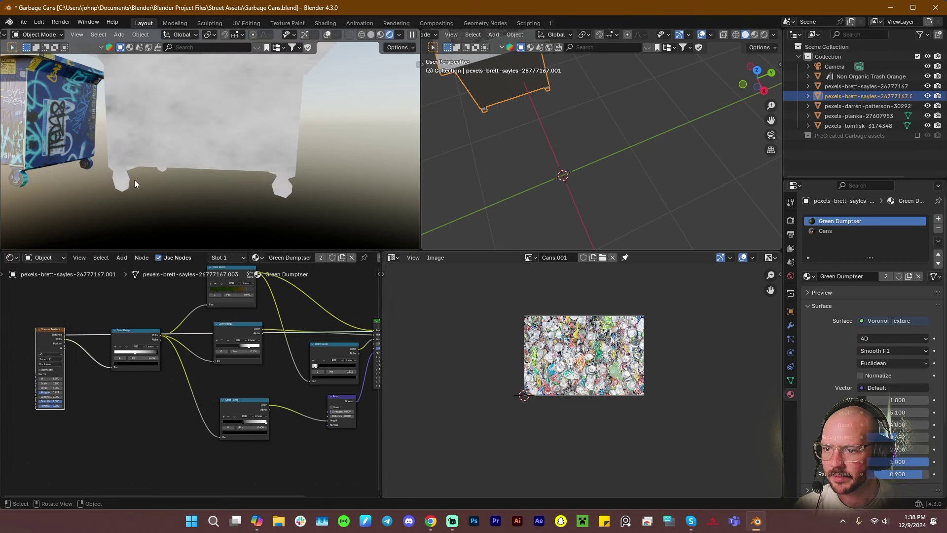
pyautogui.scroll(-7, 134, 180)
pyautogui.moveTo(149, 177)
pyautogui.keyDown('shift'); pyautogui.mouseDown(button='middle')
pyautogui.moveTo(218, 197)
pyautogui.moveTo(156, 177)
pyautogui.mouseUp(button='middle'); pyautogui.keyUp('shift')
pyautogui.scroll(1, 65, 334)
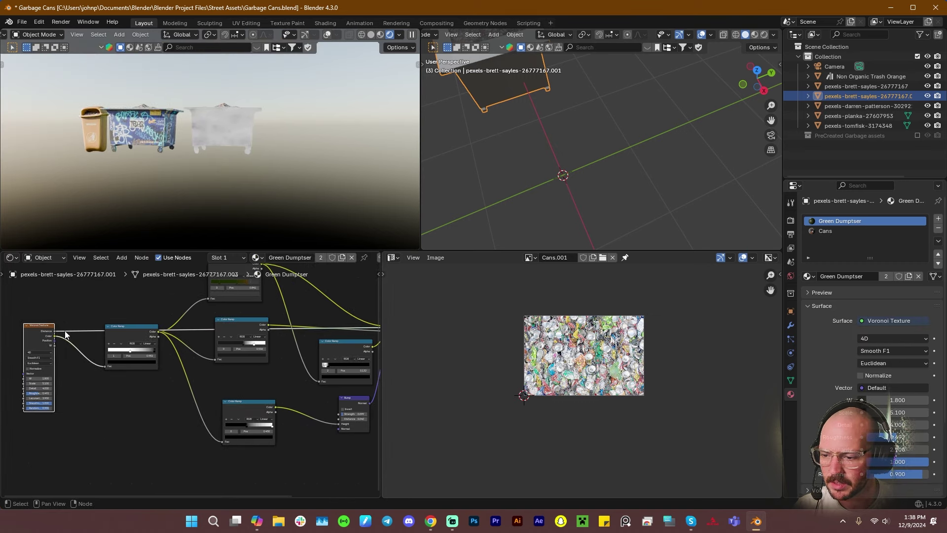
pyautogui.scroll(2, 57, 341)
pyautogui.moveTo(57, 341); pyautogui.dragTo(238, 336, button='middle')
pyautogui.scroll(4, 242, 337)
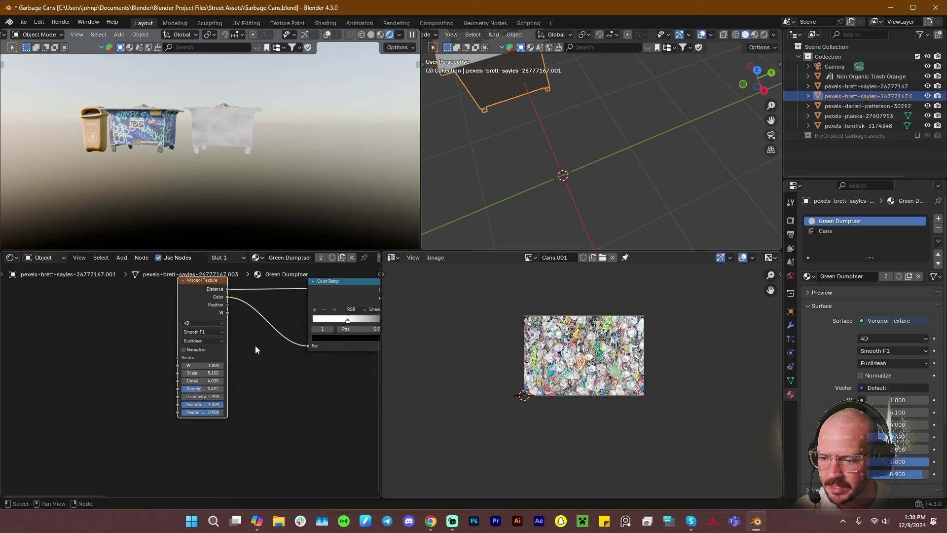
# Extend the Shader Editor over the Image Editor area and the rendered viewport over the second 3D viewport
pyautogui.rightClick(383, 262)
pyautogui.click(424, 269)
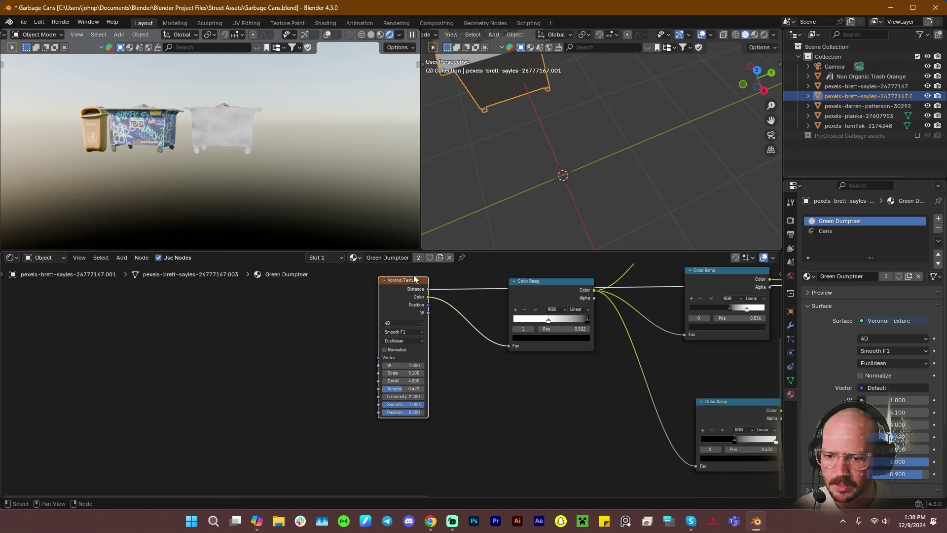
pyautogui.press('g')
pyautogui.rightClick(619, 366)
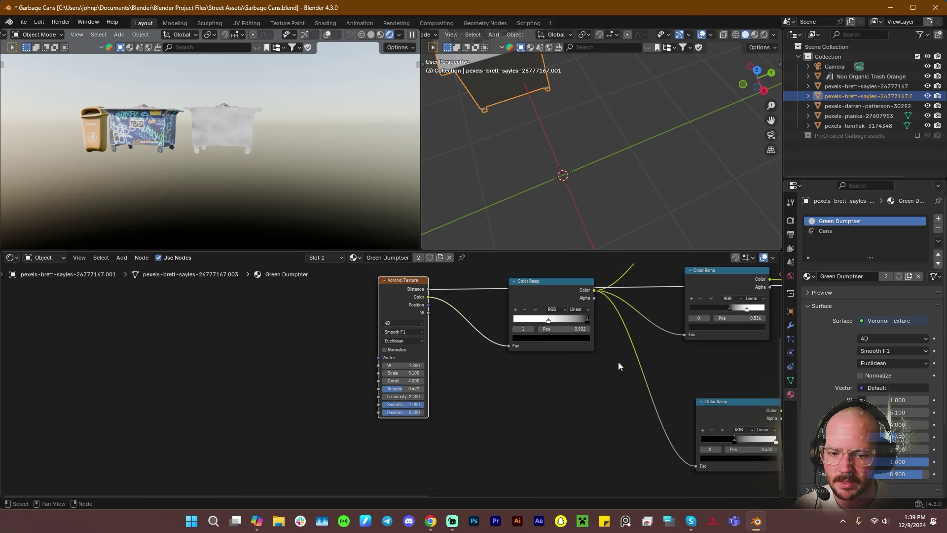
pyautogui.moveTo(418, 32); pyautogui.dragTo(455, 76)
pyautogui.scroll(5, 416, 100)
pyautogui.scroll(-5, 430, 103)
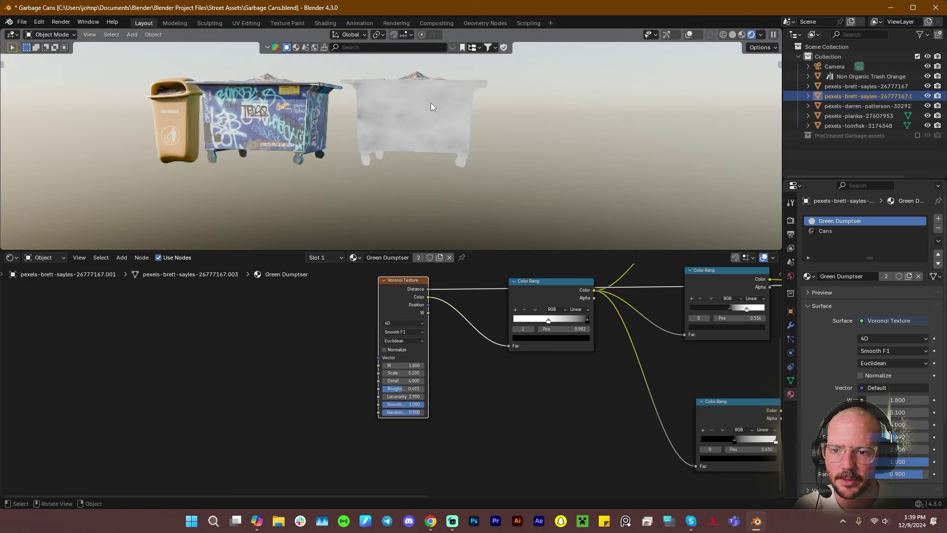
# Isolate the dumpster copy in local view and enlarge the Shader Editor to fit the whole Green Dumptser node tree
pyautogui.moveTo(425, 128); pyautogui.dragTo(398, 143, button='middle')
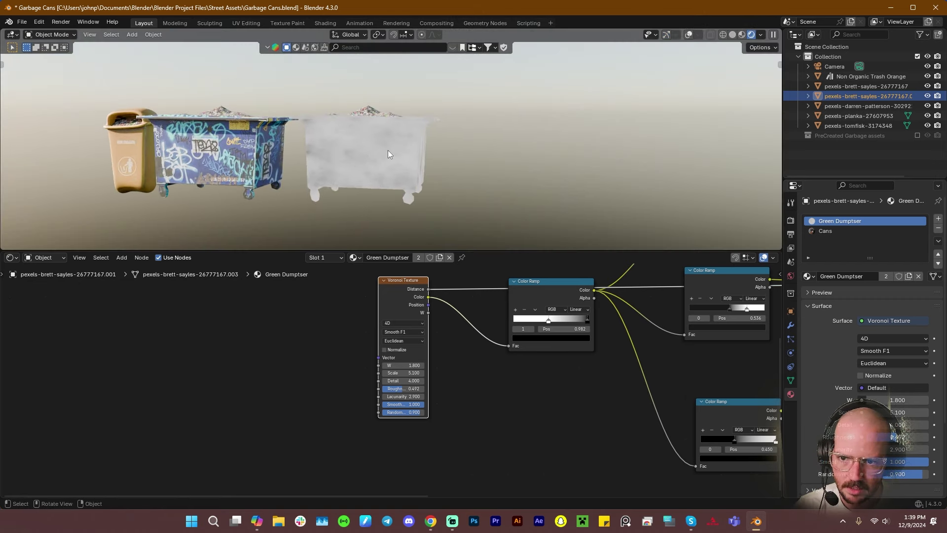
pyautogui.press('KP_Divide')
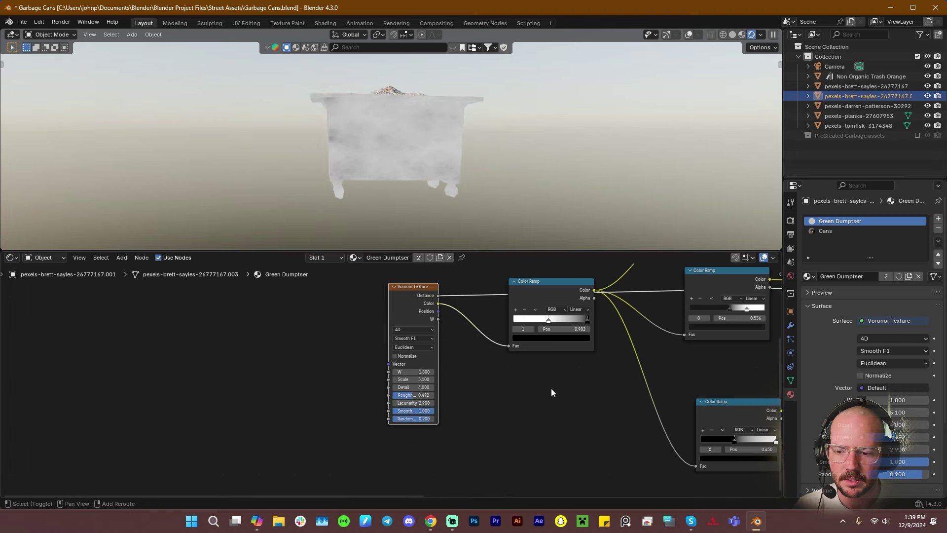
pyautogui.moveTo(551, 389); pyautogui.dragTo(235, 404, button='middle')
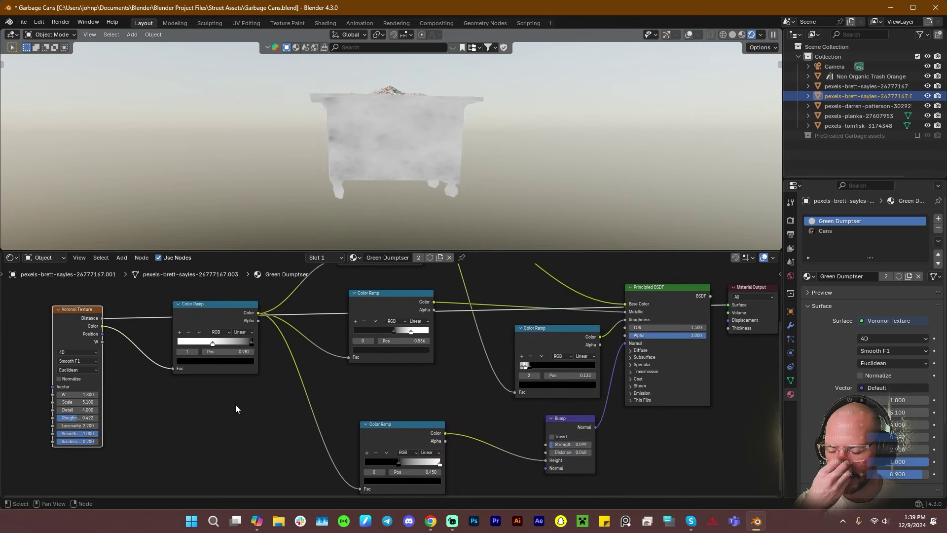
pyautogui.moveTo(461, 248); pyautogui.dragTo(488, 216)
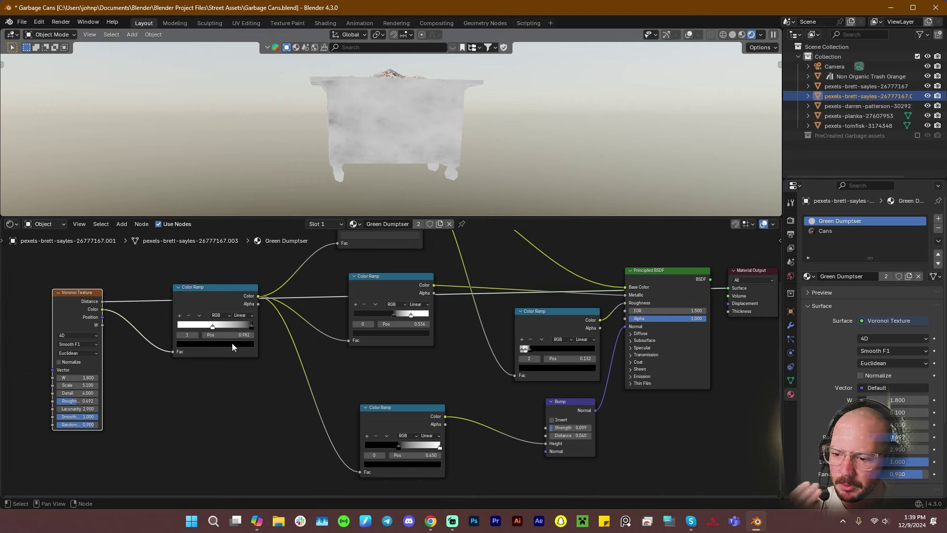
pyautogui.moveTo(265, 359); pyautogui.dragTo(330, 383, button='middle')
pyautogui.scroll(-3, 317, 387)
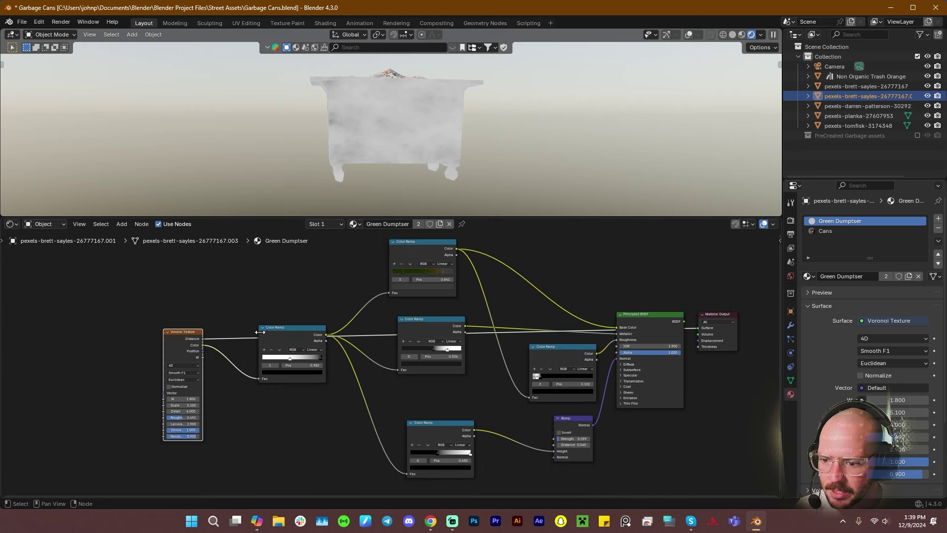
# Reposition the Voronoi Texture node slightly higher than its Color Ramp and review its texture settings
pyautogui.scroll(1, 260, 333)
pyautogui.scroll(-1, 260, 333)
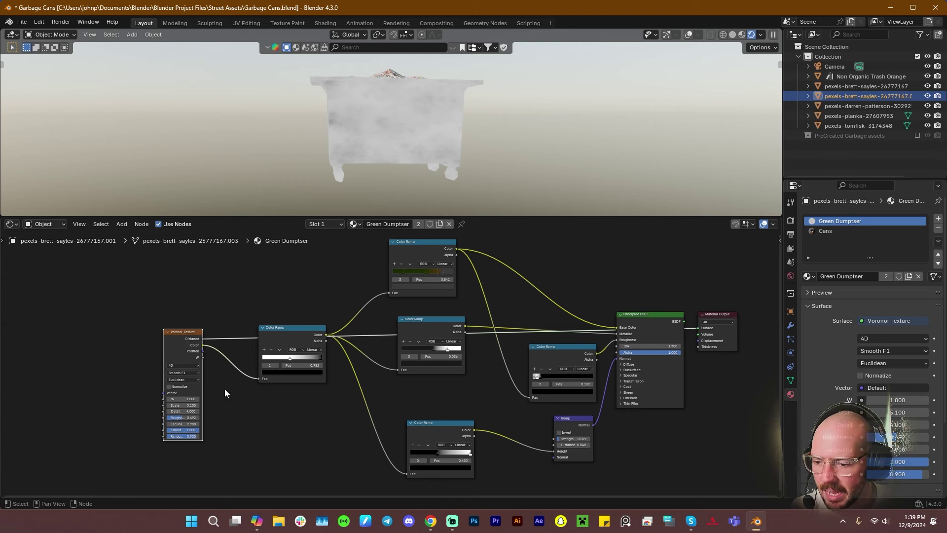
pyautogui.press('g')
pyautogui.click(216, 364)
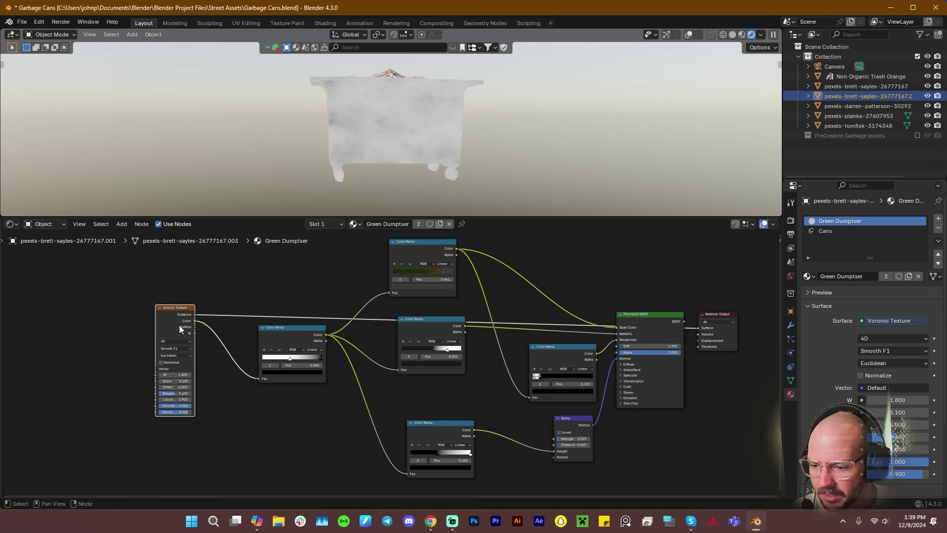
pyautogui.scroll(1, 171, 349)
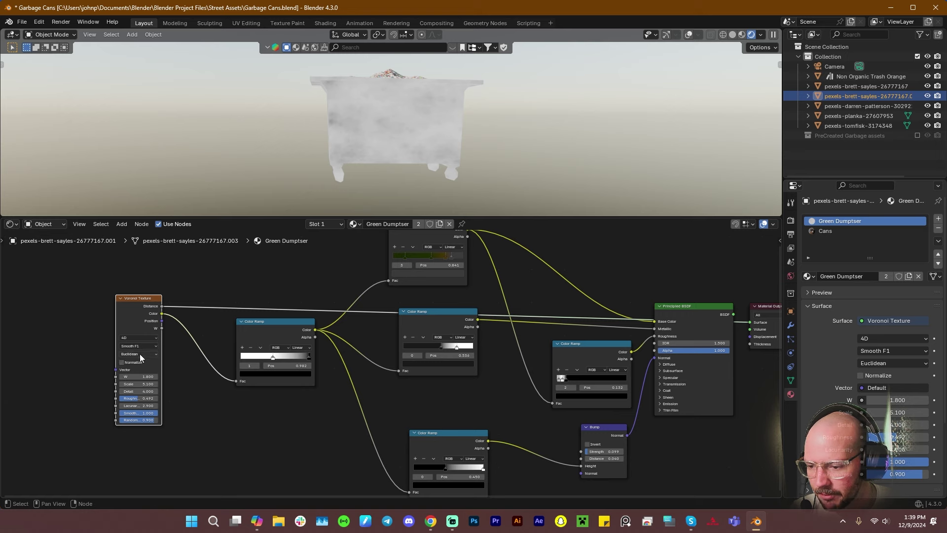
pyautogui.scroll(1, 155, 393)
pyautogui.moveTo(155, 393); pyautogui.dragTo(225, 383, button='middle')
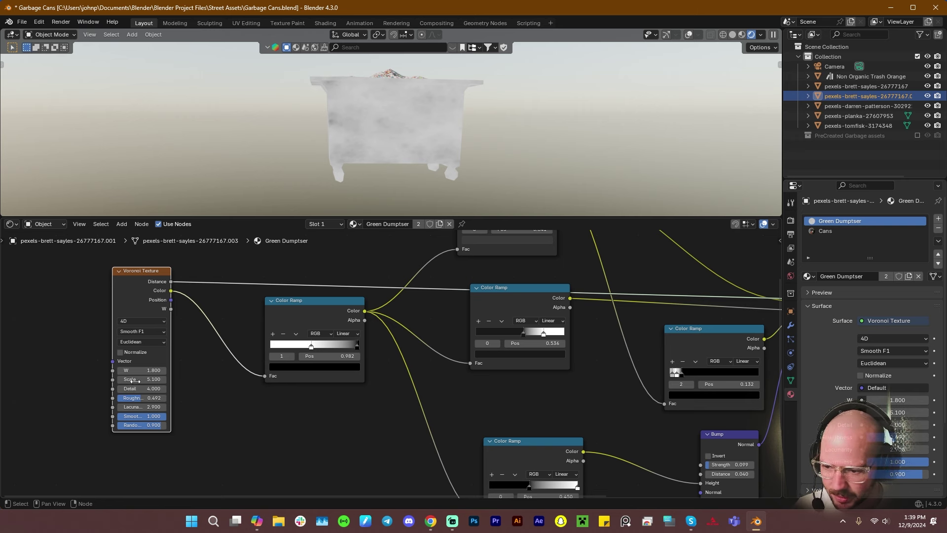
pyautogui.moveTo(203, 367); pyautogui.dragTo(206, 376, button='middle')
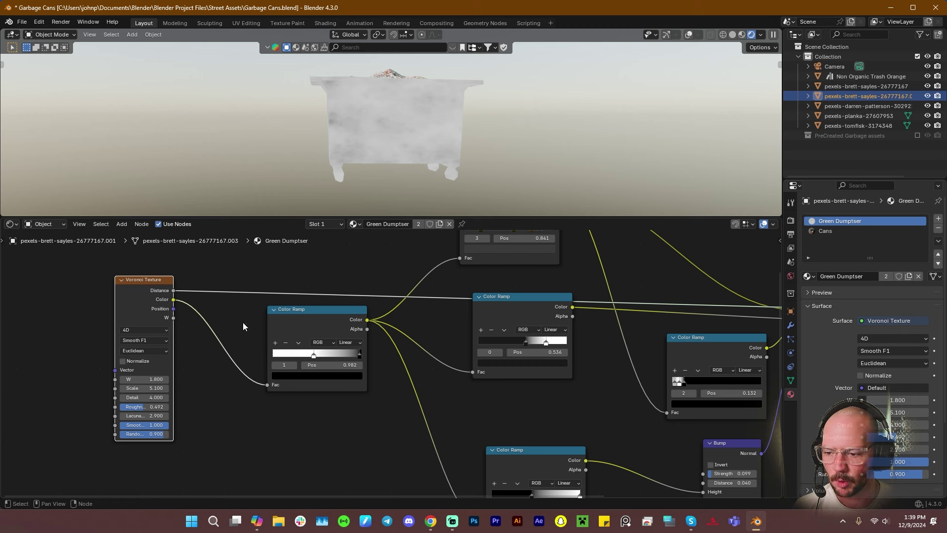
# Preview the Color Ramp fed by the Voronoi Texture and the green-to-rust Color Ramp that drives Base Color
pyautogui.keyDown('ctrl'); pyautogui.keyDown('shift'); pyautogui.click(309, 321); pyautogui.keyUp('shift'); pyautogui.keyUp('ctrl')
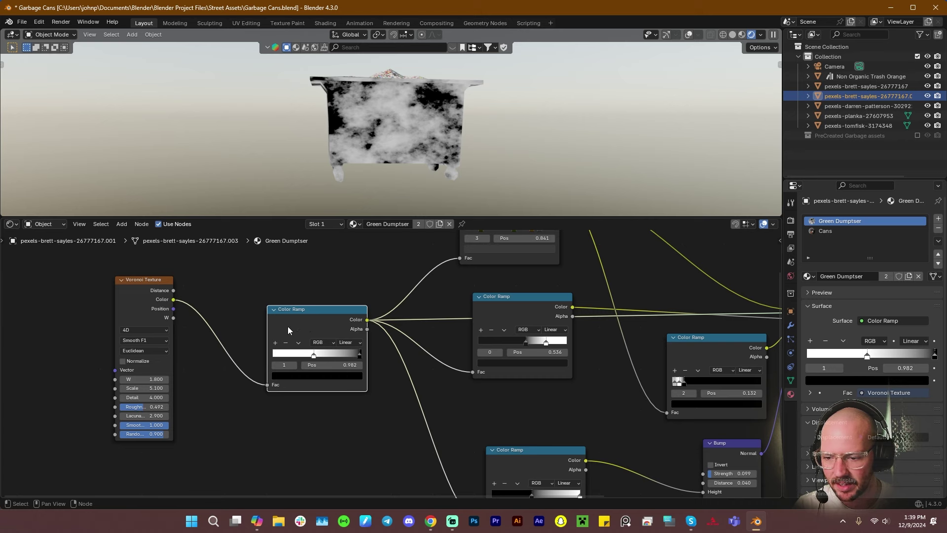
pyautogui.moveTo(312, 318); pyautogui.dragTo(200, 380, button='middle')
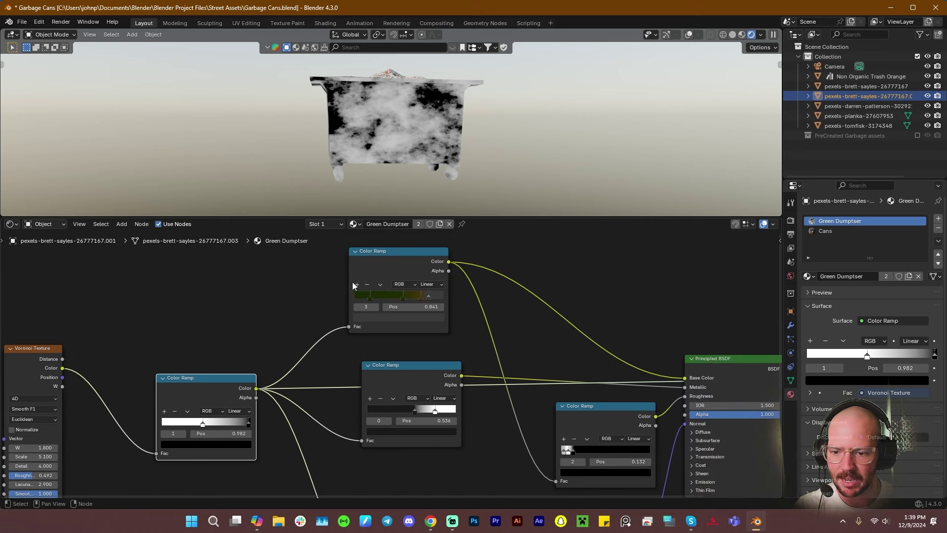
pyautogui.keyDown('ctrl'); pyautogui.keyDown('shift'); pyautogui.click(381, 253); pyautogui.keyUp('shift'); pyautogui.keyUp('ctrl')
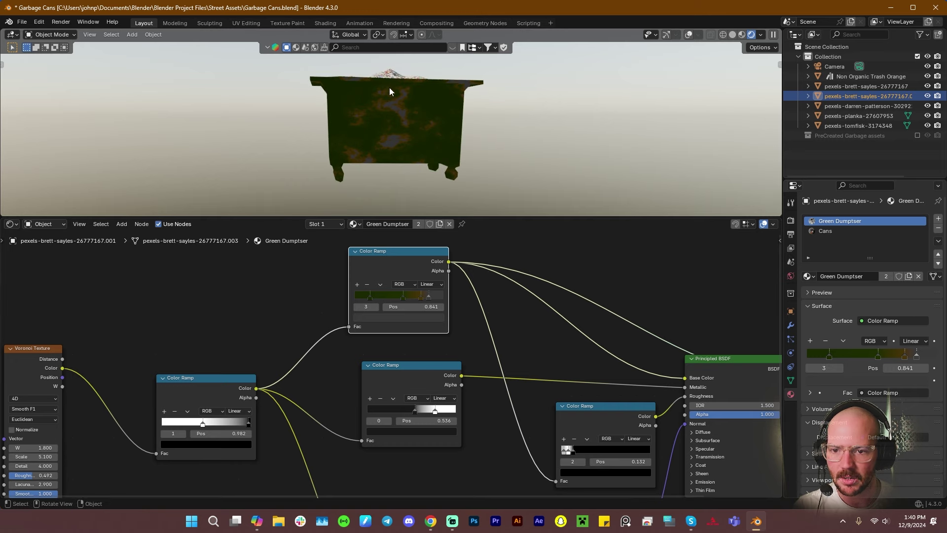
pyautogui.scroll(2, 388, 251)
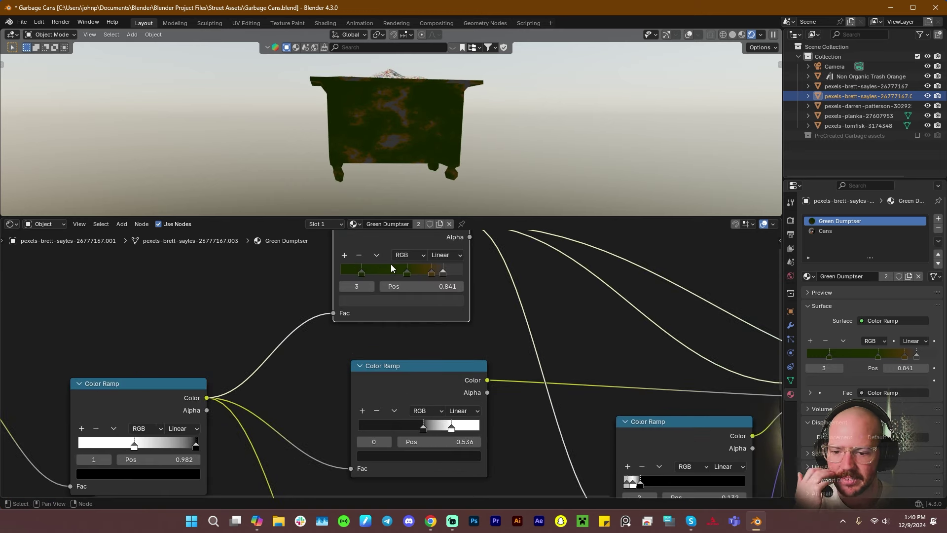
pyautogui.moveTo(410, 312); pyautogui.dragTo(405, 370, button='middle')
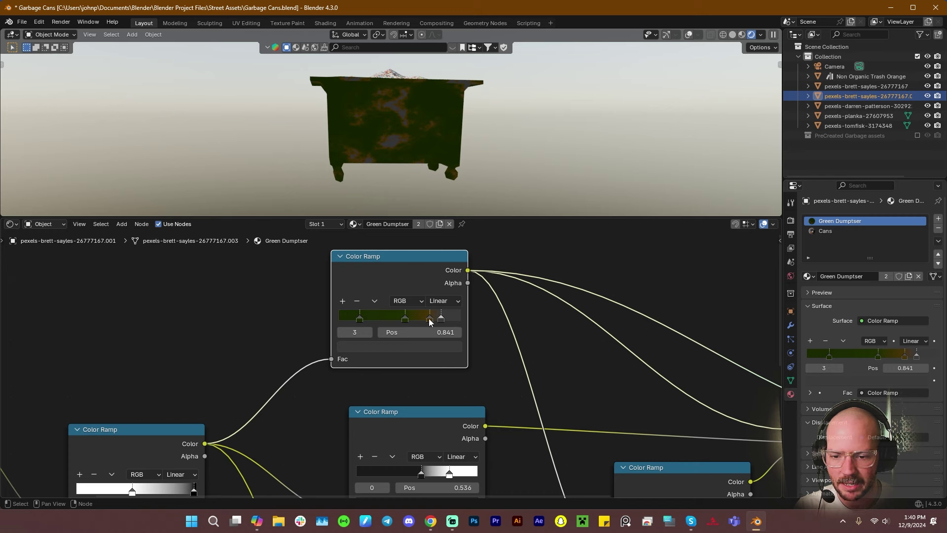
pyautogui.scroll(1, 387, 213)
pyautogui.moveTo(383, 248); pyautogui.dragTo(350, 268, button='middle')
pyautogui.moveTo(184, 429); pyautogui.dragTo(241, 443, button='middle')
pyautogui.scroll(-1, 409, 285)
pyautogui.moveTo(435, 276); pyautogui.dragTo(342, 232, button='middle')
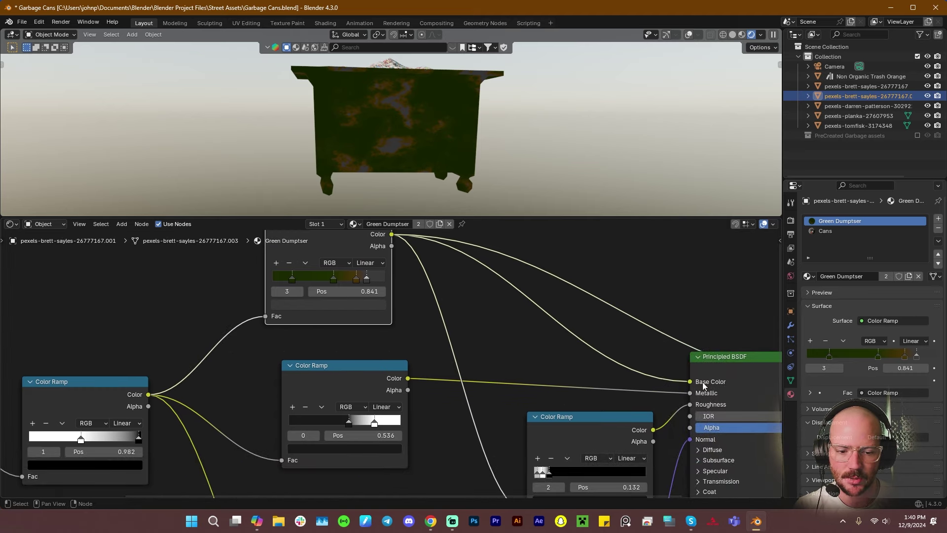
# Preview the black-and-white Color Ramp connected to the Principled BSDF's Metallic input on the dumpster
pyautogui.moveTo(704, 362); pyautogui.dragTo(871, 346, button='middle')
pyautogui.moveTo(250, 383); pyautogui.dragTo(266, 323, button='middle')
pyautogui.moveTo(519, 320); pyautogui.dragTo(407, 345, button='middle')
pyautogui.scroll(-2, 424, 337)
pyautogui.keyDown('ctrl'); pyautogui.keyDown('shift'); pyautogui.click(388, 347); pyautogui.keyUp('shift'); pyautogui.keyUp('ctrl')
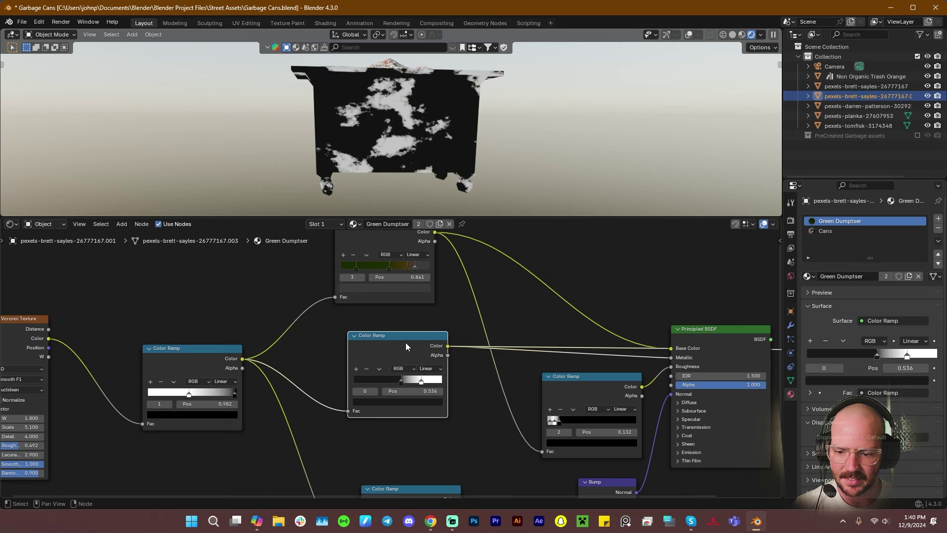
pyautogui.moveTo(405, 342); pyautogui.dragTo(410, 349, button='middle')
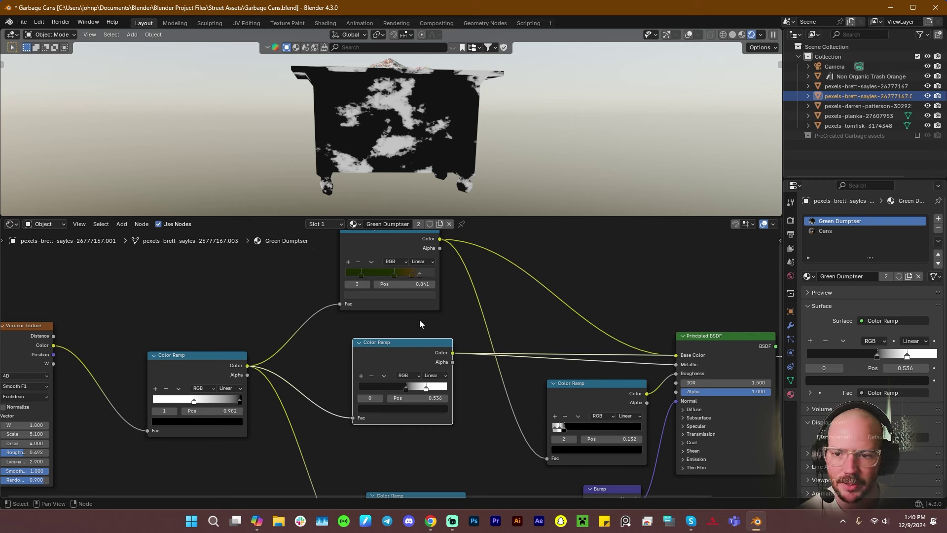
pyautogui.moveTo(433, 346); pyautogui.dragTo(402, 355, button='middle')
# Trace the green-to-rust ramp to the Roughness Color Ramp and examine that ramp's preview on the dumpster up close
pyautogui.click(370, 241)
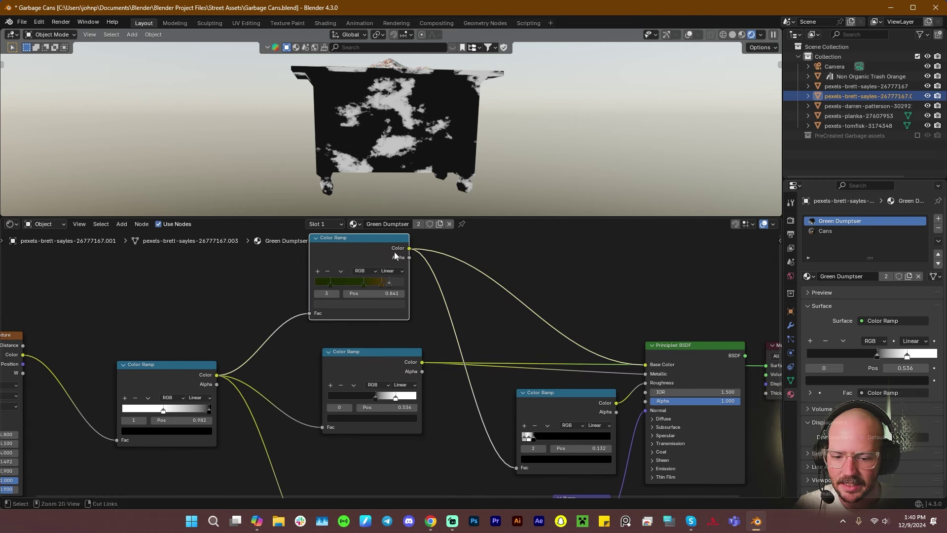
pyautogui.moveTo(339, 253)
pyautogui.mouseDown(button='middle')
pyautogui.moveTo(342, 274)
pyautogui.moveTo(337, 256)
pyautogui.mouseUp(button='middle')
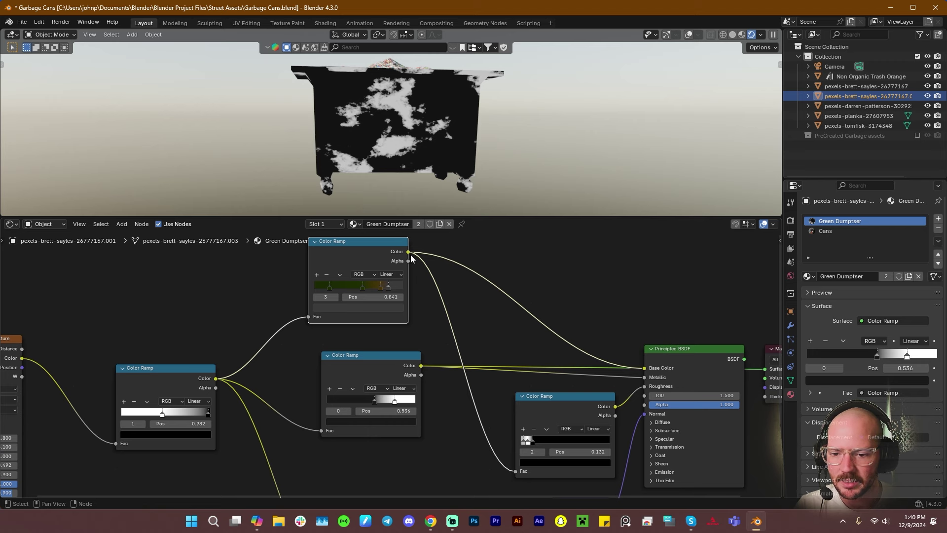
pyautogui.keyDown('ctrl'); pyautogui.keyDown('shift'); pyautogui.click(539, 401); pyautogui.keyUp('shift'); pyautogui.keyUp('ctrl')
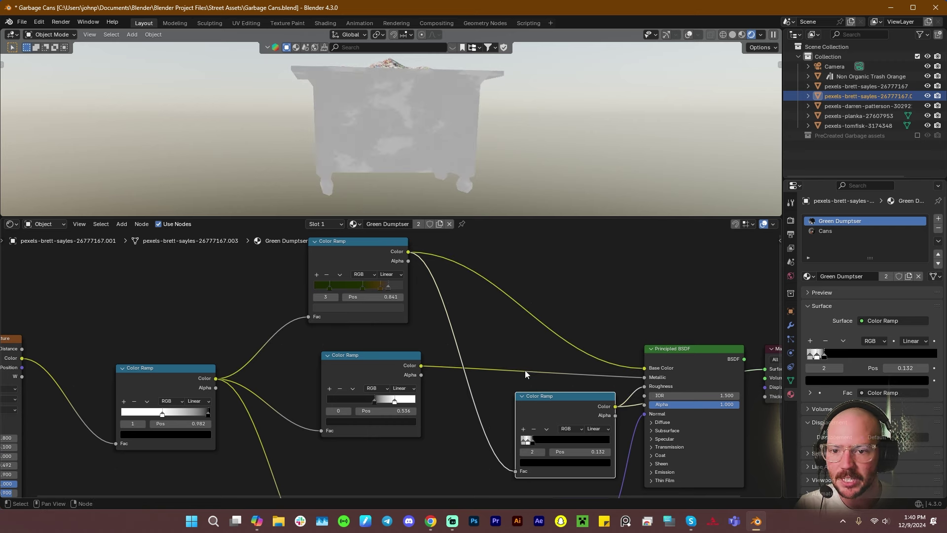
pyautogui.moveTo(500, 318); pyautogui.dragTo(443, 306, button='middle')
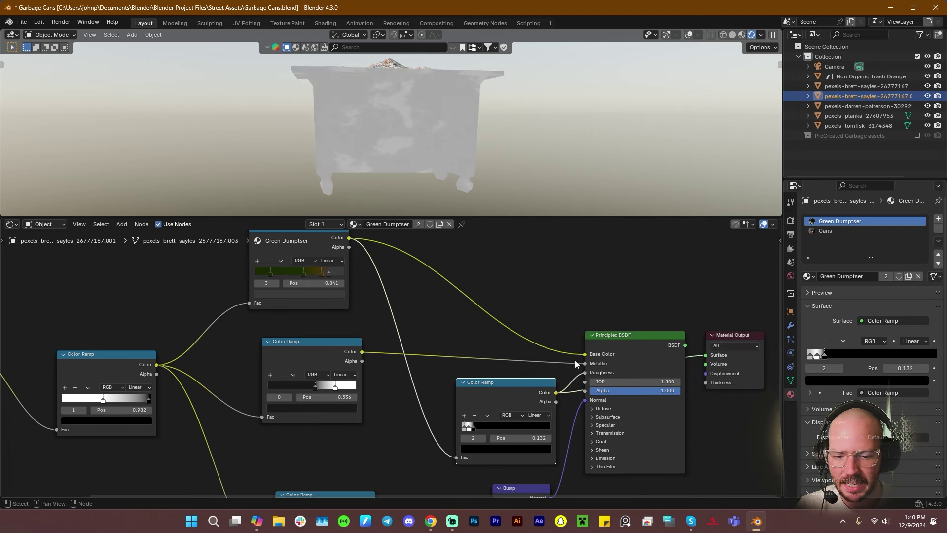
pyautogui.moveTo(446, 172); pyautogui.dragTo(438, 203, button='middle')
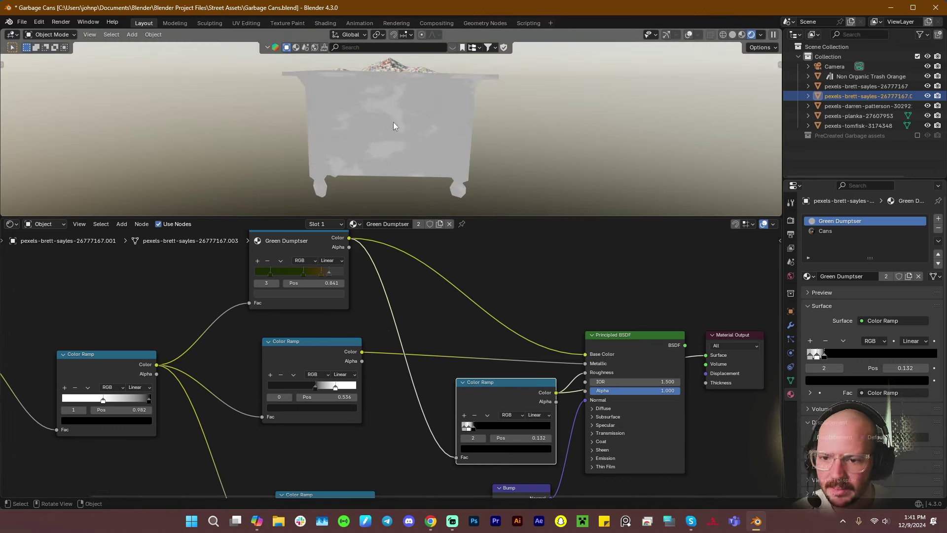
pyautogui.scroll(4, 392, 144)
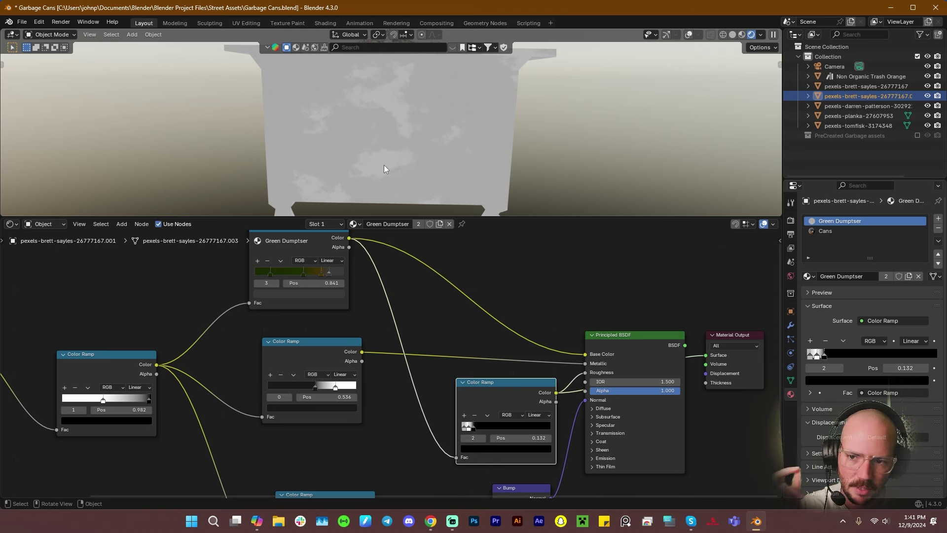
pyautogui.moveTo(384, 168); pyautogui.dragTo(388, 148, button='middle')
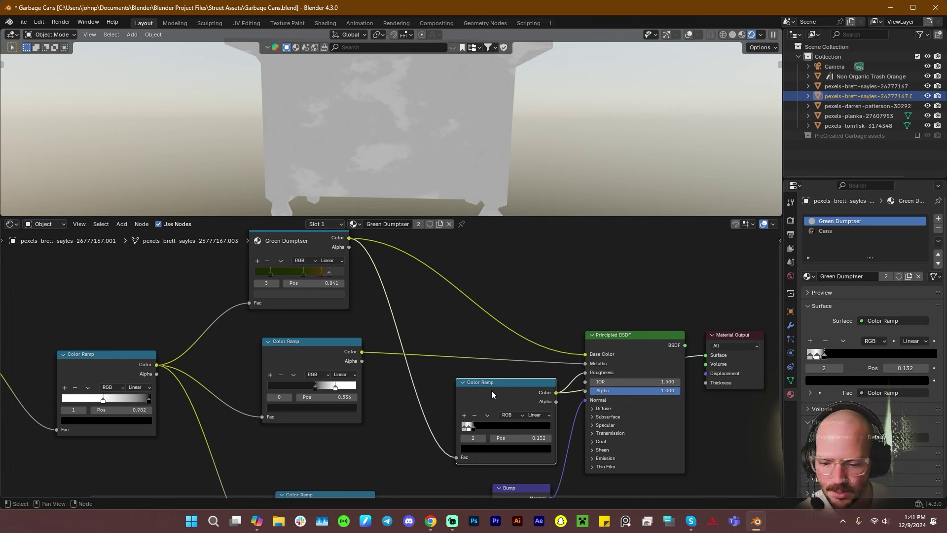
# Preview the first Color Ramp again, followed by the Color Ramp that feeds the Bump node's Height
pyautogui.scroll(-2, 397, 420)
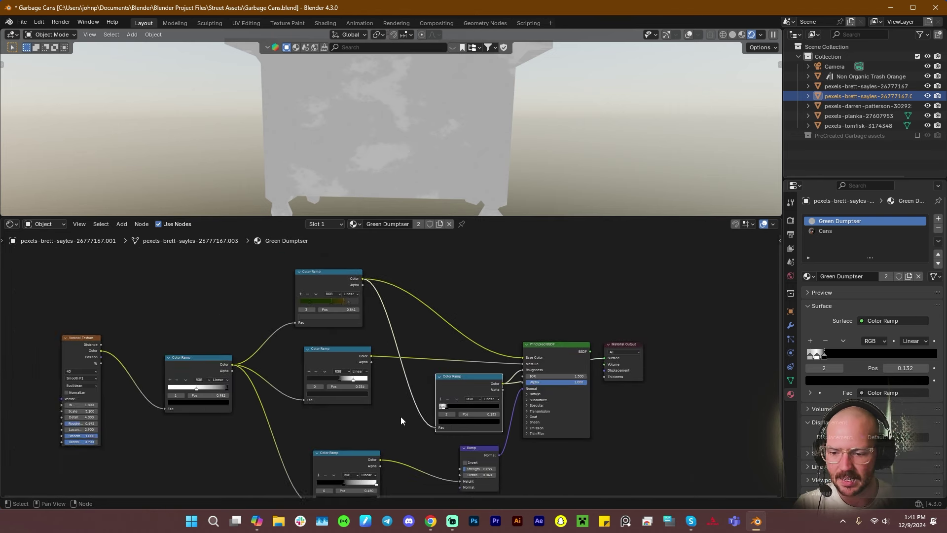
pyautogui.moveTo(400, 416); pyautogui.dragTo(508, 355, button='middle')
pyautogui.keyDown('ctrl'); pyautogui.keyDown('shift'); pyautogui.click(300, 306); pyautogui.keyUp('shift'); pyautogui.keyUp('ctrl')
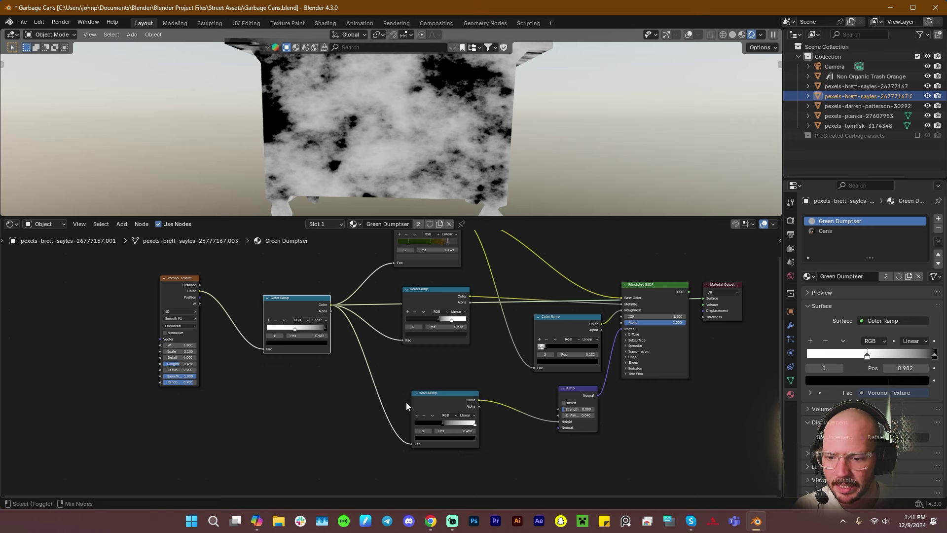
pyautogui.keyDown('ctrl'); pyautogui.keyDown('shift'); pyautogui.click(425, 401); pyautogui.keyUp('shift'); pyautogui.keyUp('ctrl')
pyautogui.moveTo(458, 398); pyautogui.dragTo(405, 378, button='middle')
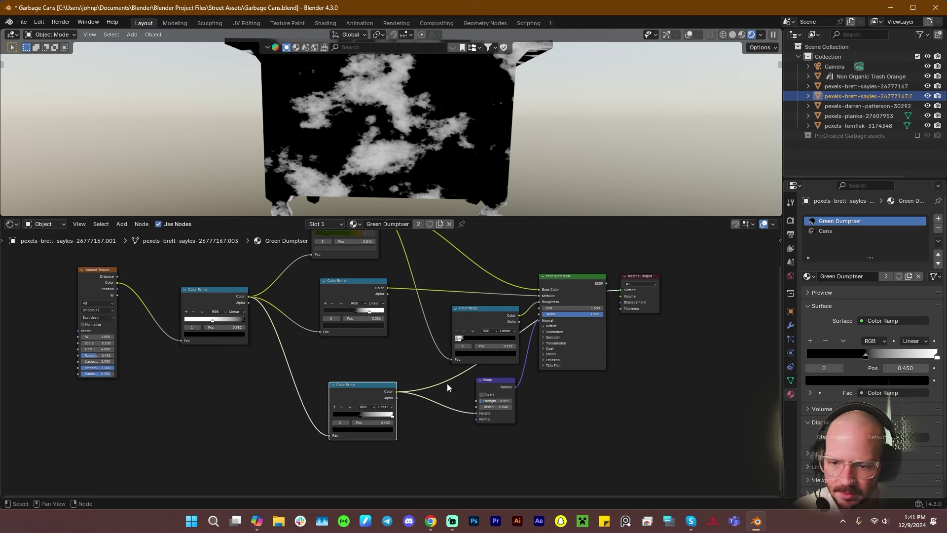
# Preview the Bump node's output on the dumpster and examine its Strength, Distance and connection to the Principled BSDF's Normal input
pyautogui.keyDown('ctrl'); pyautogui.keyDown('shift'); pyautogui.click(491, 383); pyautogui.keyUp('shift'); pyautogui.keyUp('ctrl')
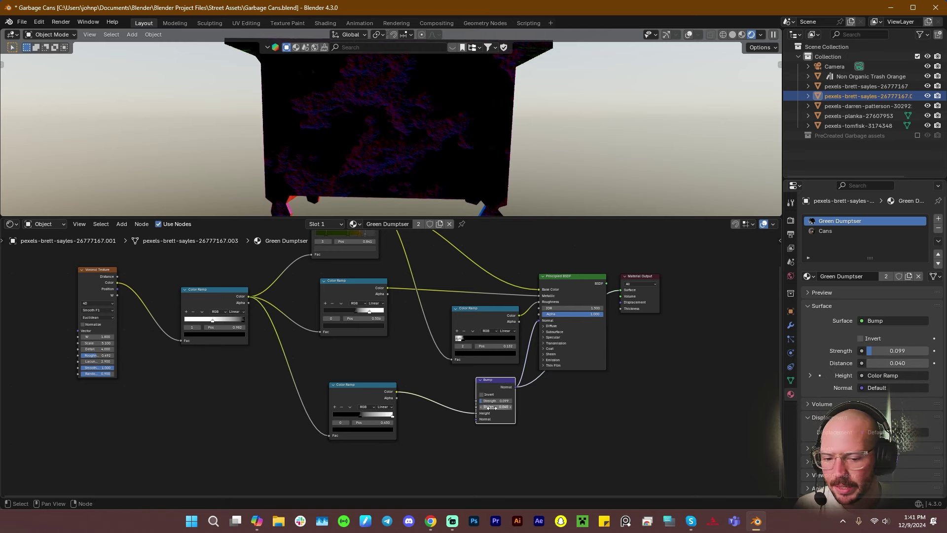
pyautogui.scroll(5, 499, 389)
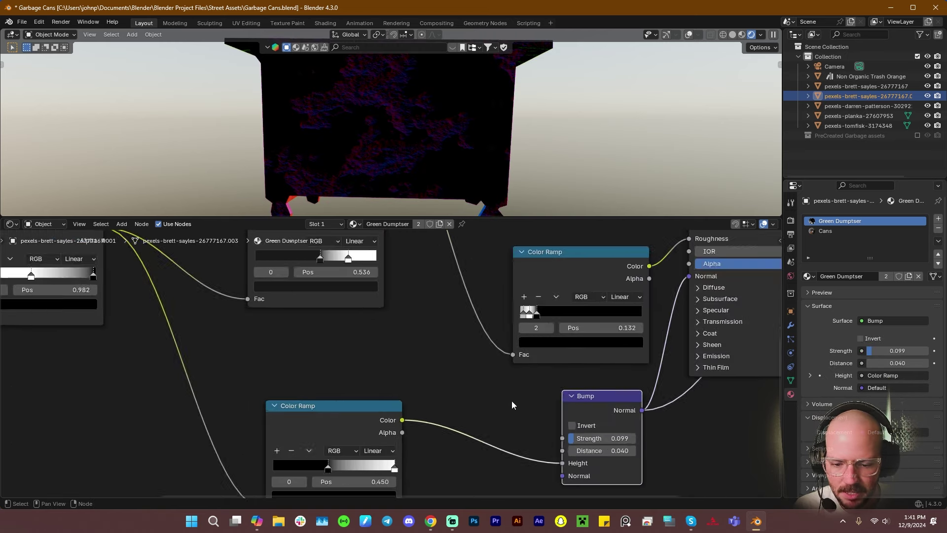
pyautogui.moveTo(486, 385); pyautogui.dragTo(407, 360, button='middle')
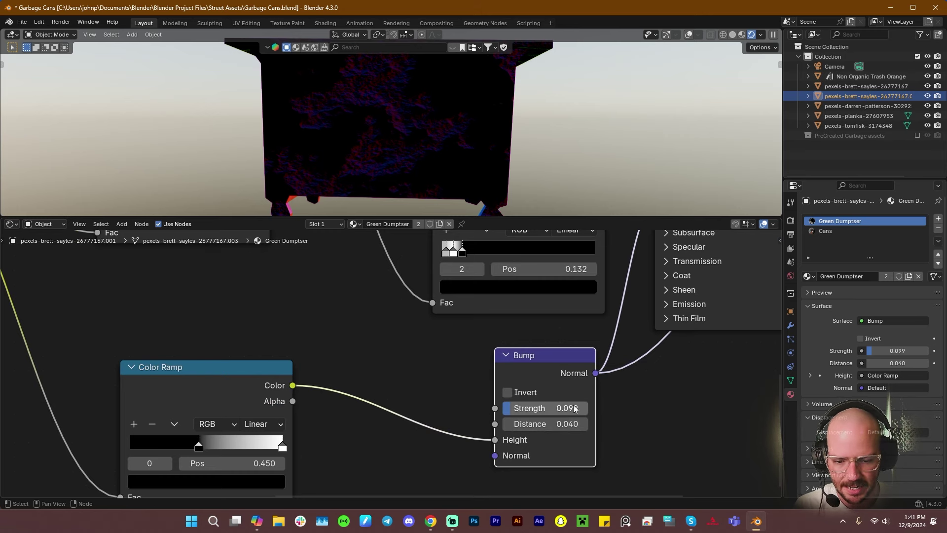
pyautogui.scroll(-2, 558, 369)
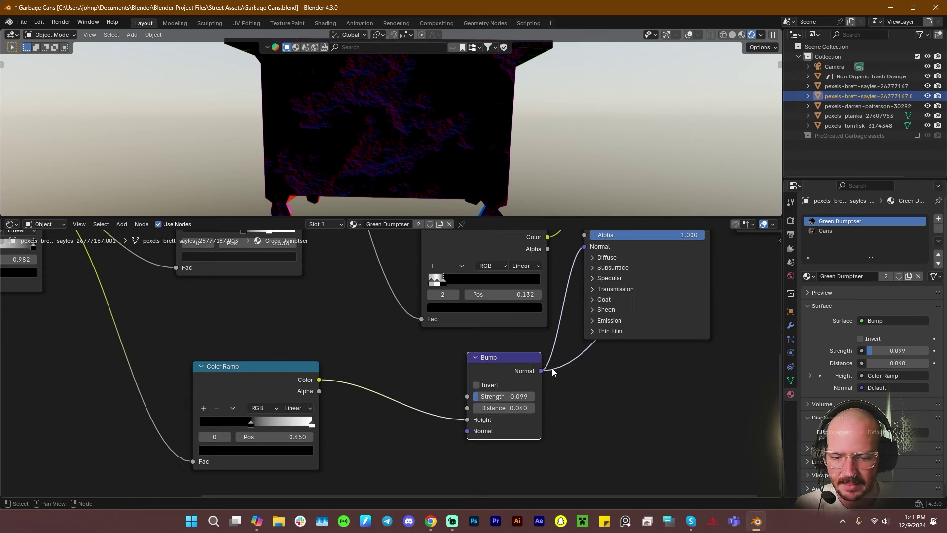
pyautogui.moveTo(552, 368); pyautogui.dragTo(492, 441, button='middle')
pyautogui.scroll(-2, 562, 267)
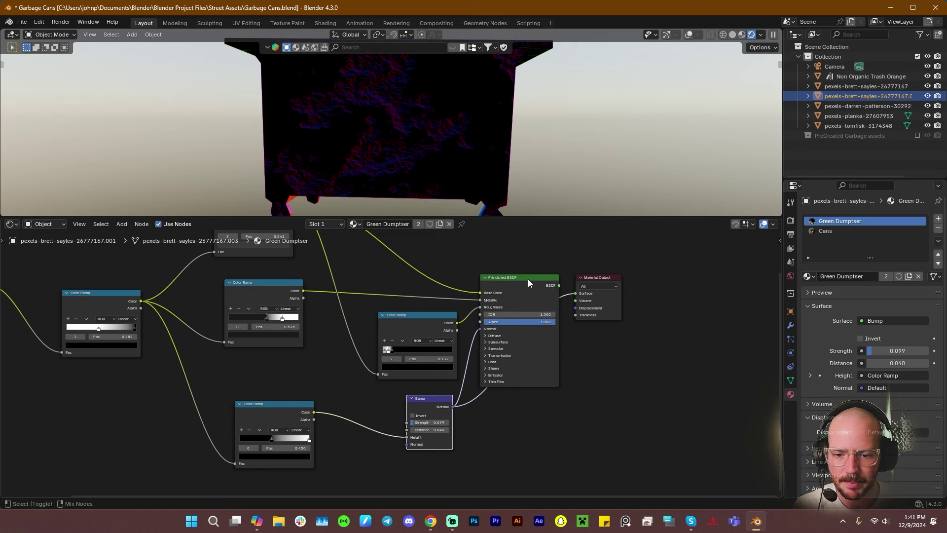
# Preview the complete Principled BSDF material on the dumpster and examine the rust patches on its front up close
pyautogui.keyDown('ctrl'); pyautogui.keyDown('shift'); pyautogui.click(526, 279); pyautogui.keyUp('shift'); pyautogui.keyUp('ctrl')
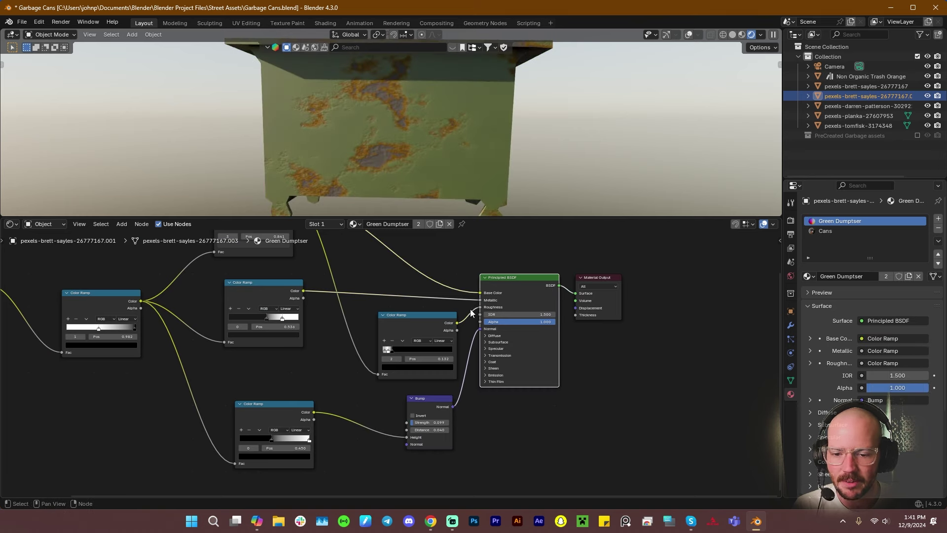
pyautogui.keyDown('shift'); pyautogui.moveTo(405, 150); pyautogui.dragTo(451, 184, button='middle'); pyautogui.keyUp('shift')
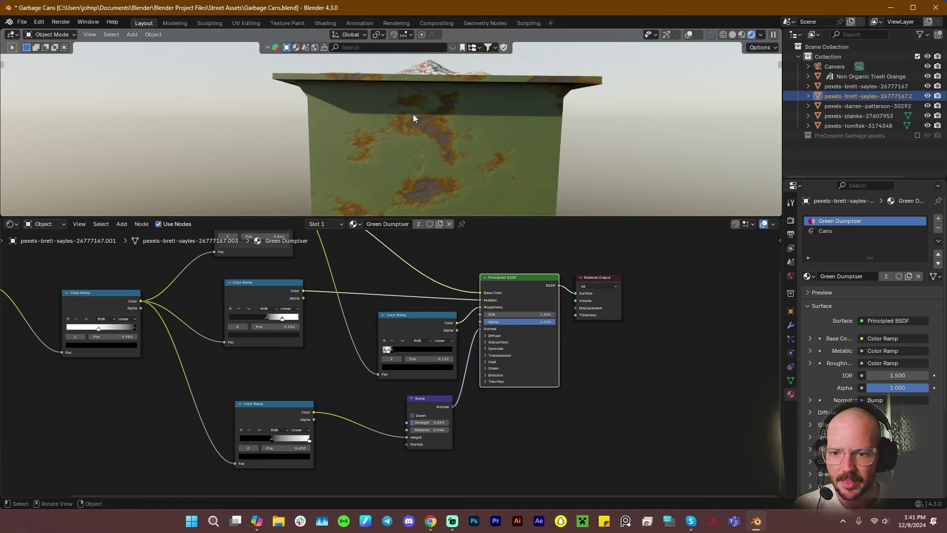
pyautogui.scroll(6, 471, 141)
pyautogui.moveTo(442, 314); pyautogui.dragTo(420, 379, button='middle')
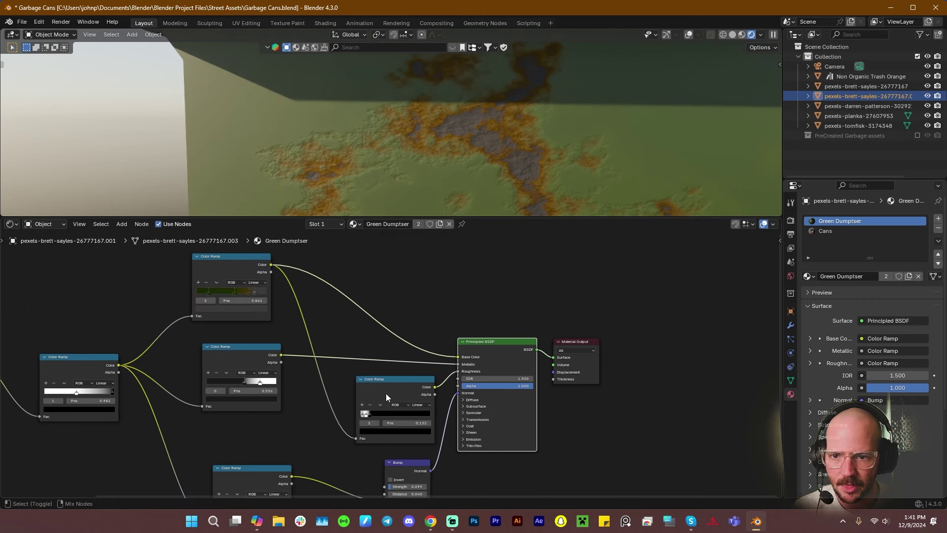
pyautogui.moveTo(484, 135); pyautogui.dragTo(452, 126, button='middle')
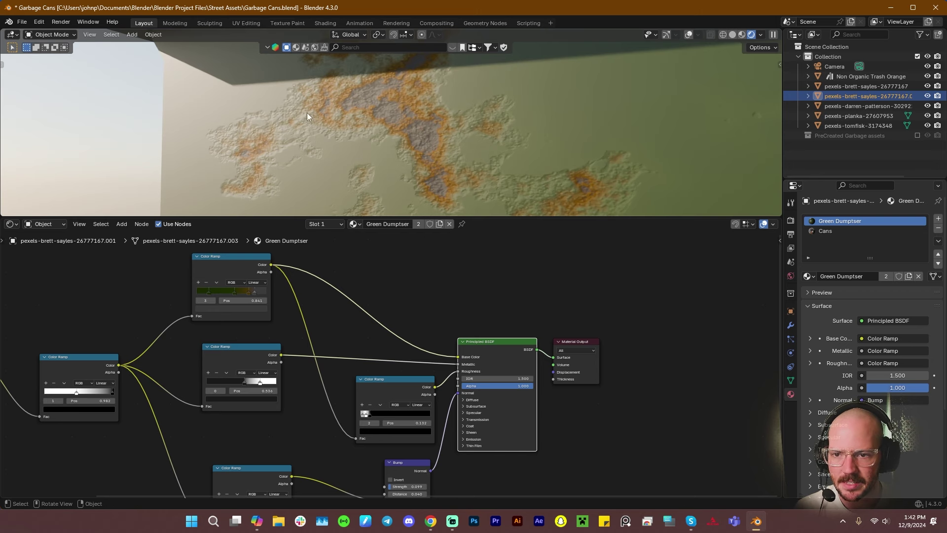
# Disconnect the Color Ramp from the Principled BSDF's Metallic input to compare the surface, and reconnect its Color output
pyautogui.moveTo(266, 347); pyautogui.dragTo(266, 328, button='middle')
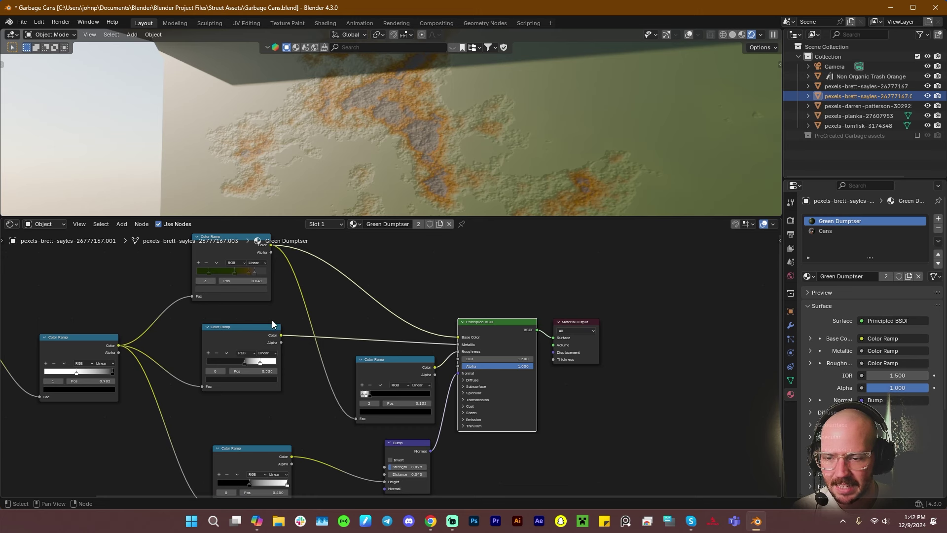
pyautogui.moveTo(457, 344); pyautogui.dragTo(389, 345)
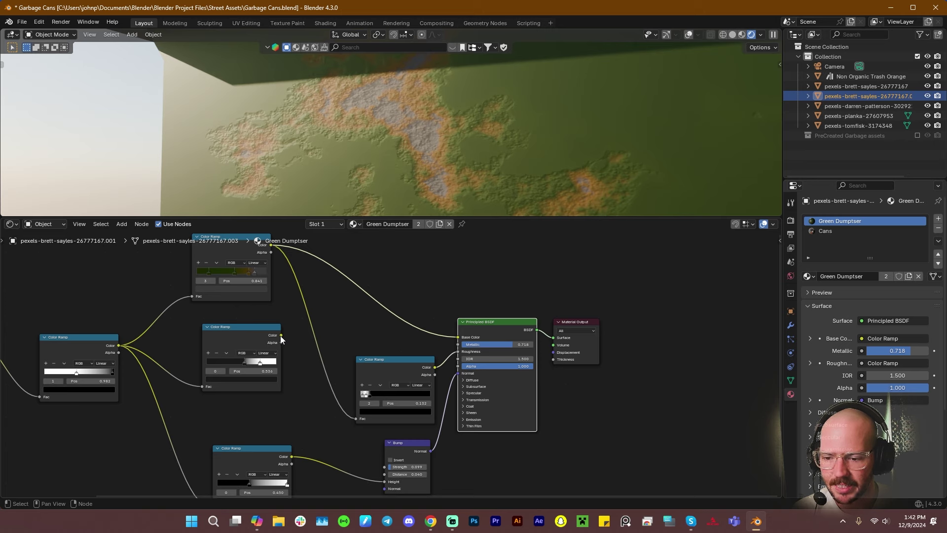
pyautogui.moveTo(281, 336); pyautogui.dragTo(457, 345)
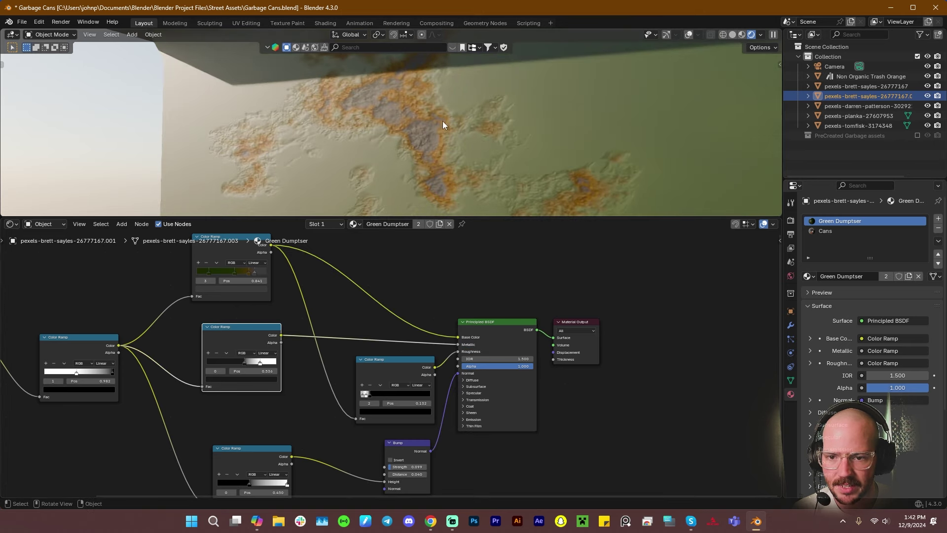
# Disconnect the Bump node from the Principled BSDF's Normal input to compare the rust relief, and reconnect it
pyautogui.scroll(-3, 442, 120)
pyautogui.scroll(1, 391, 366)
pyautogui.moveTo(316, 384); pyautogui.dragTo(308, 346, button='middle')
pyautogui.moveTo(457, 336); pyautogui.dragTo(428, 403)
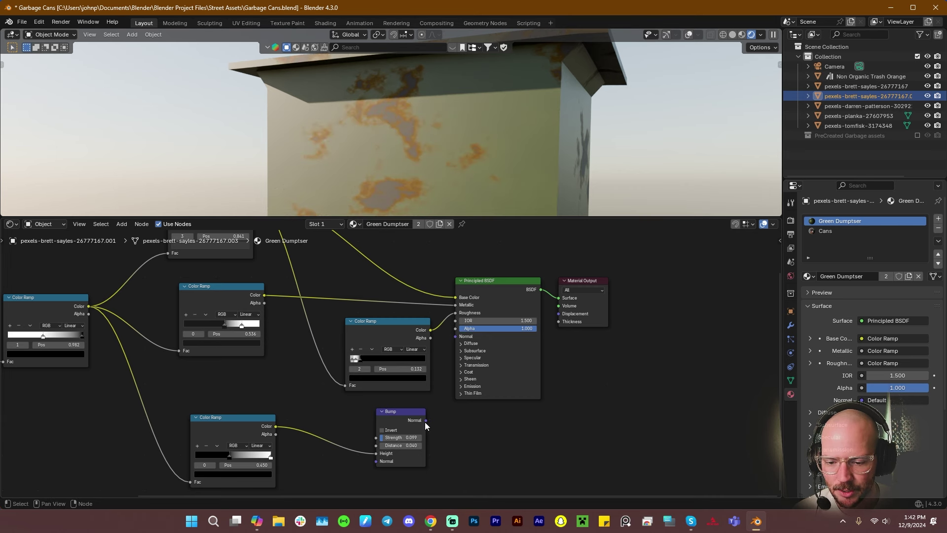
pyautogui.moveTo(425, 420); pyautogui.dragTo(455, 337)
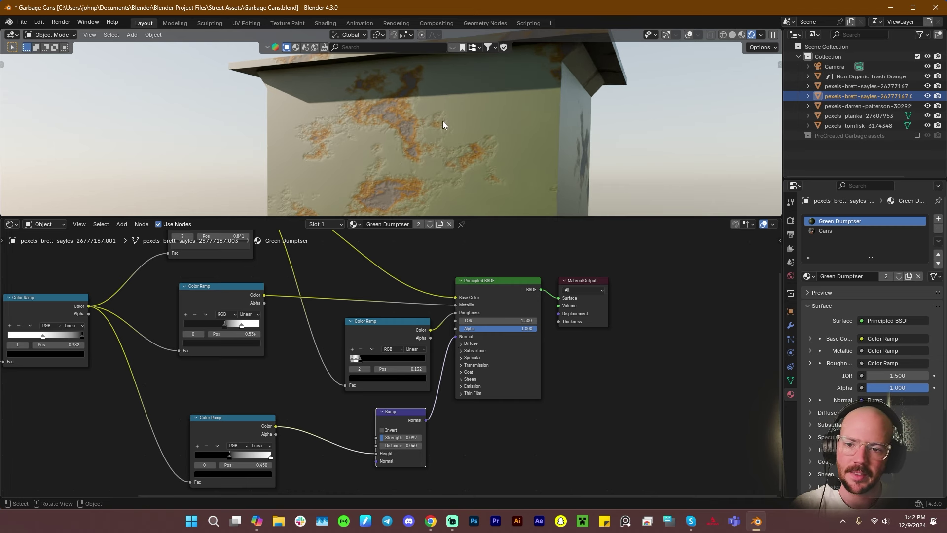
pyautogui.moveTo(442, 121); pyautogui.dragTo(400, 126, button='middle')
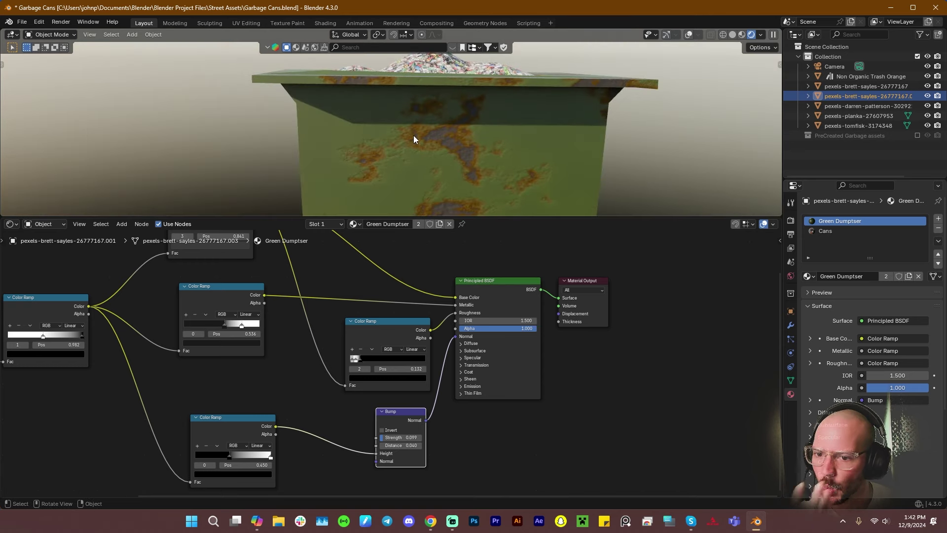
# Enlarge the Shader Editor over the 3D viewport and frame the dumpster material's entire node tree for review
pyautogui.scroll(-7, 395, 352)
pyautogui.moveTo(399, 296); pyautogui.dragTo(515, 307, button='middle')
pyautogui.scroll(2, 515, 307)
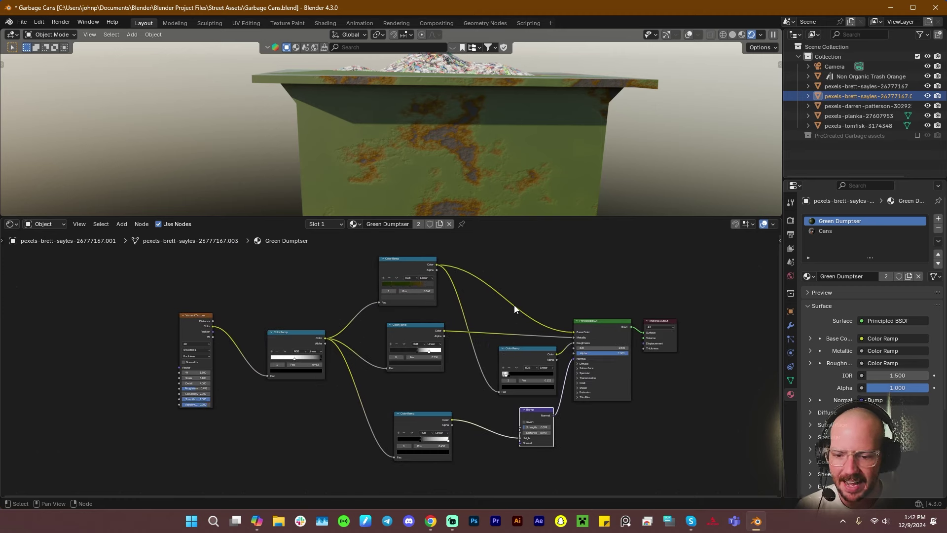
pyautogui.moveTo(523, 218); pyautogui.dragTo(530, 44)
pyautogui.press('Home')
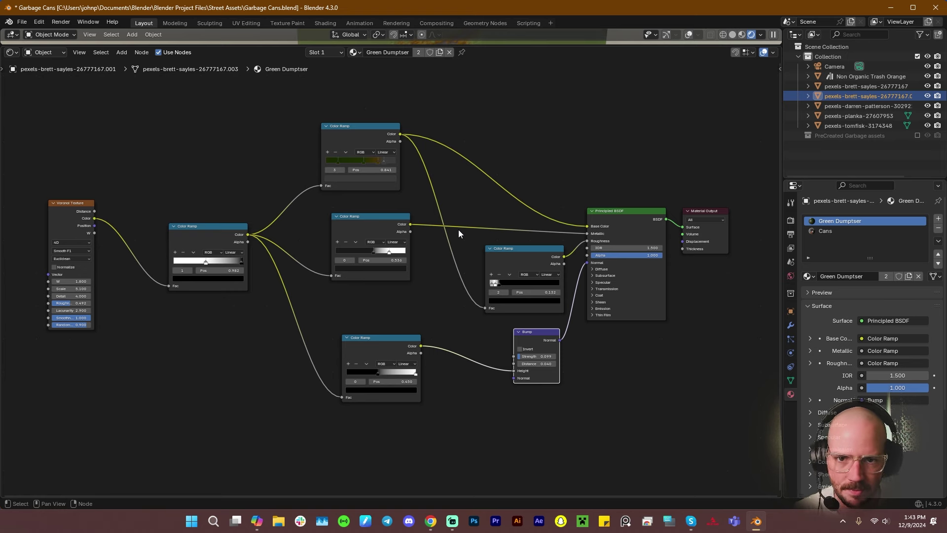
# Shrink the Shader Editor to reveal the 3D viewport and examine the rusty dumpster from close up to far away
pyautogui.moveTo(501, 43); pyautogui.dragTo(492, 247)
pyautogui.moveTo(492, 250); pyautogui.dragTo(427, 210, button='middle')
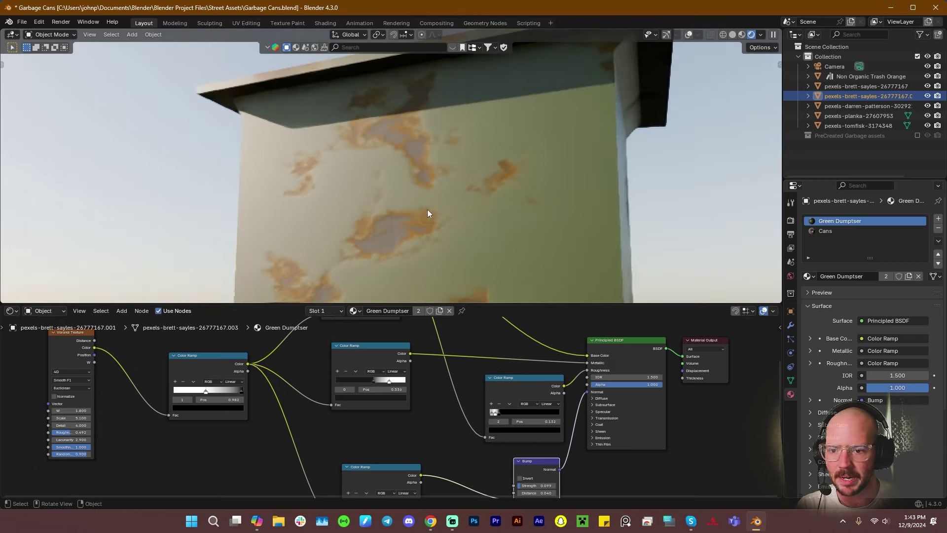
pyautogui.scroll(-1, 464, 197)
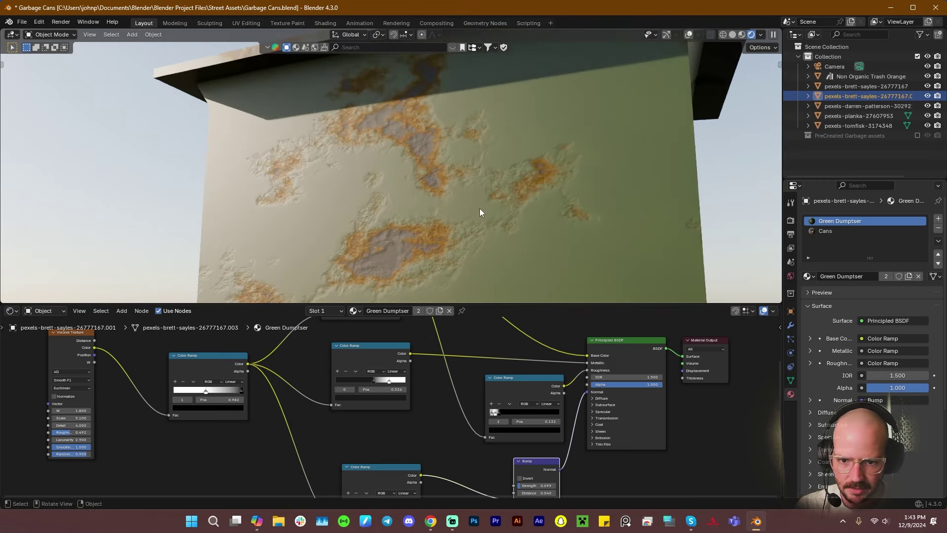
pyautogui.scroll(-3, 477, 209)
pyautogui.scroll(-2, 457, 205)
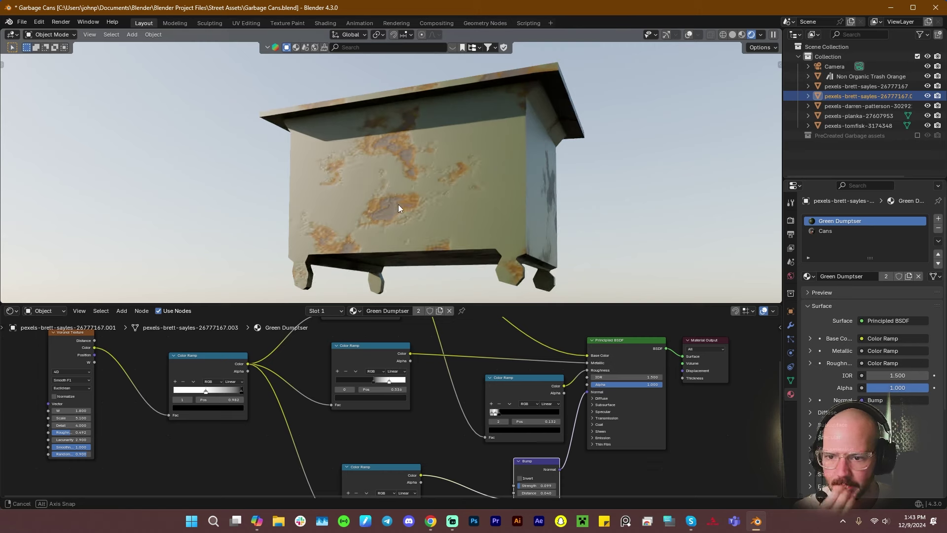
pyautogui.moveTo(398, 205); pyautogui.dragTo(401, 186, button='middle')
pyautogui.scroll(-2, 420, 232)
pyautogui.scroll(-2, 449, 199)
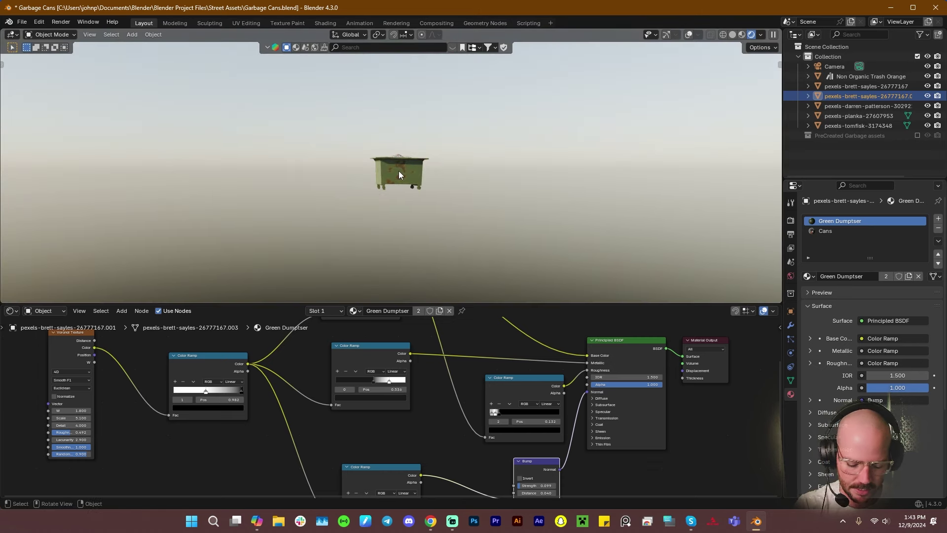
# Exit local view and compare the green dumpster with the graffiti dumpster and the orange trash can
pyautogui.press('KP_Divide')
pyautogui.moveTo(246, 181); pyautogui.dragTo(307, 179, button='middle')
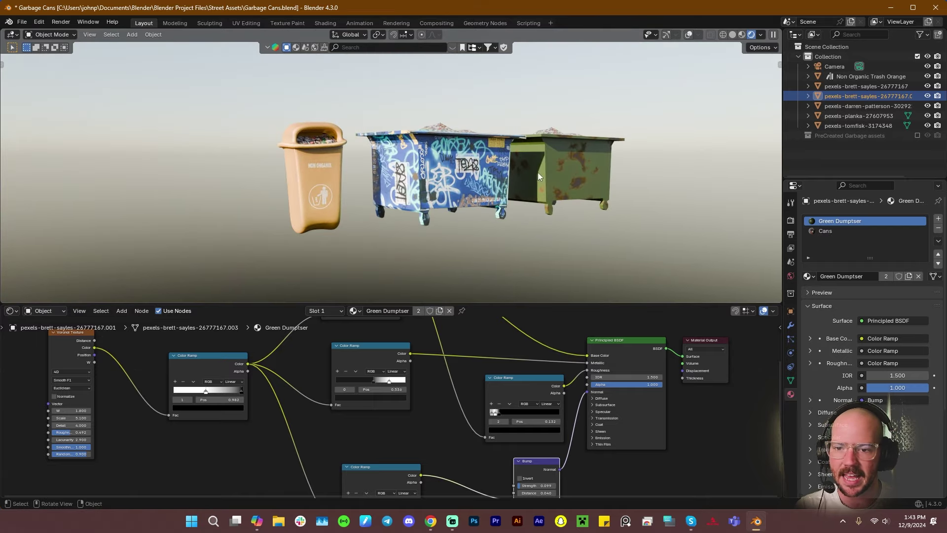
pyautogui.moveTo(538, 173); pyautogui.dragTo(505, 166, button='middle')
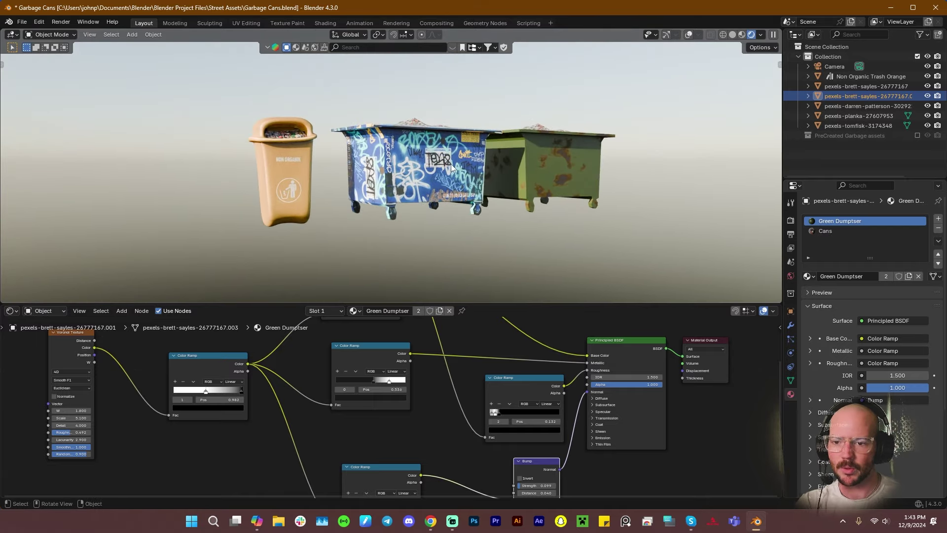
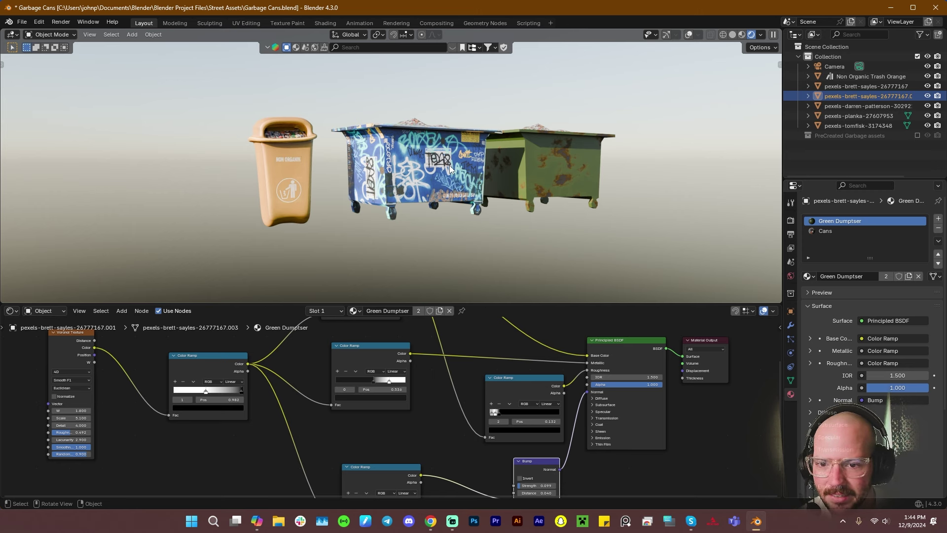
# Select the rusty green dumpster and save the Garbage Cans.blend file
pyautogui.click(566, 154)
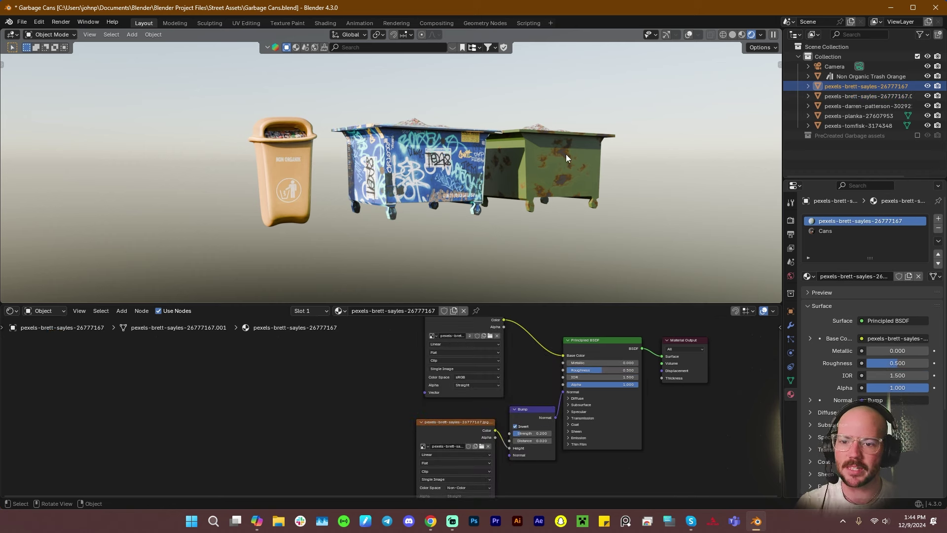
pyautogui.moveTo(541, 171); pyautogui.dragTo(459, 182, button='middle')
pyautogui.click(461, 182)
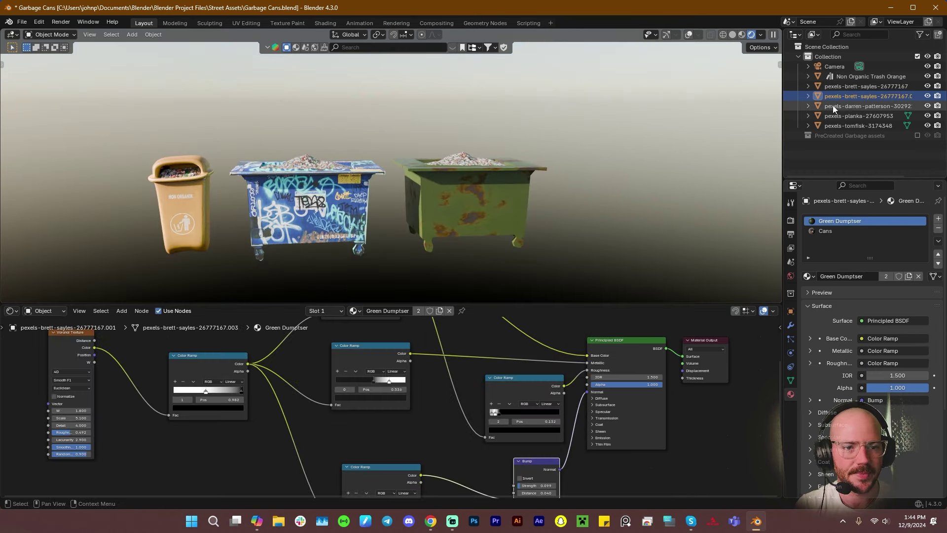
pyautogui.rightClick(871, 97)
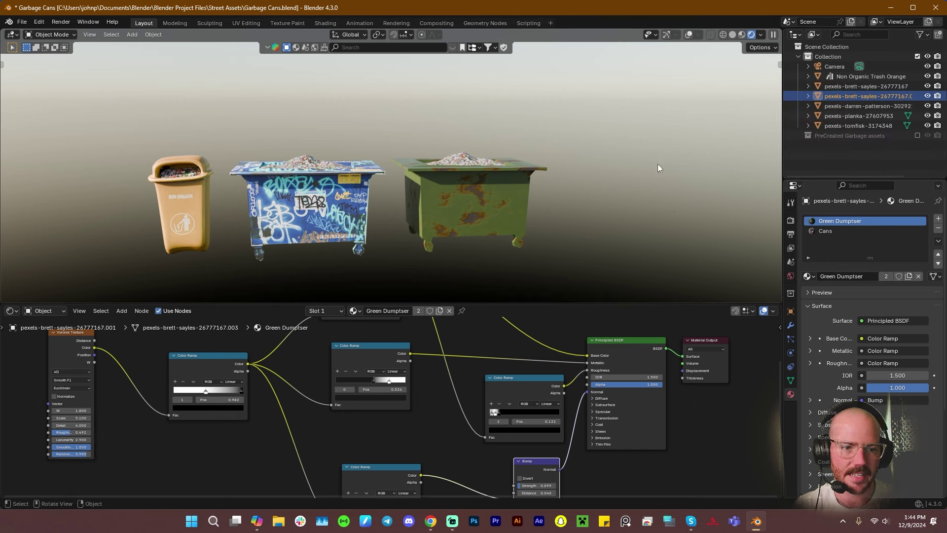
pyautogui.hotkey('ctrl', 's')
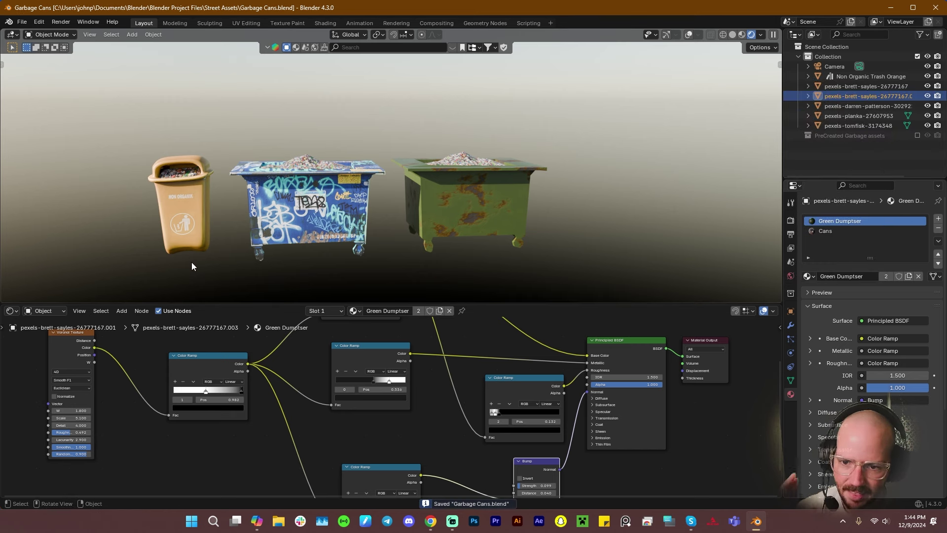
# Replace the Shader Editor with the Asset Browser and add the Blue Dumpster from the Street Assets library to the scene
pyautogui.click(11, 310)
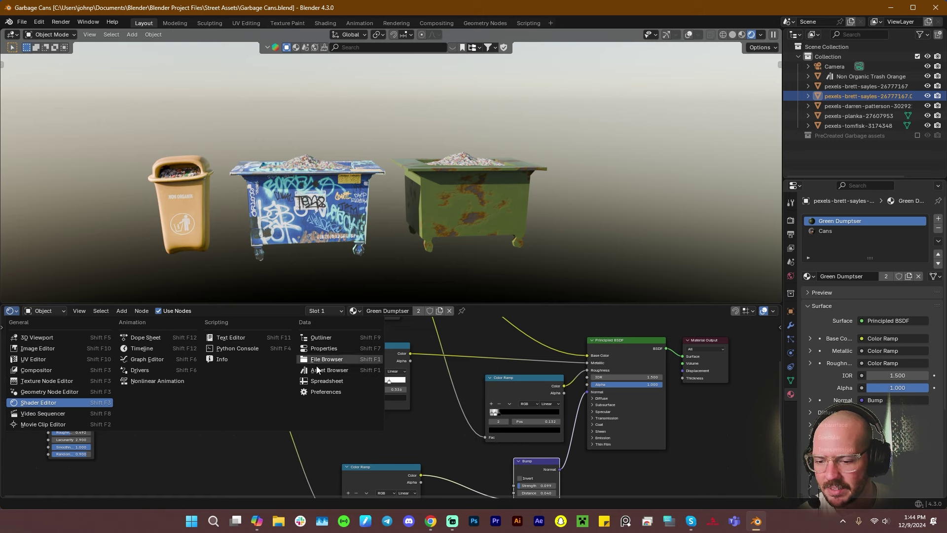
pyautogui.click(330, 370)
pyautogui.moveTo(200, 345); pyautogui.dragTo(596, 238)
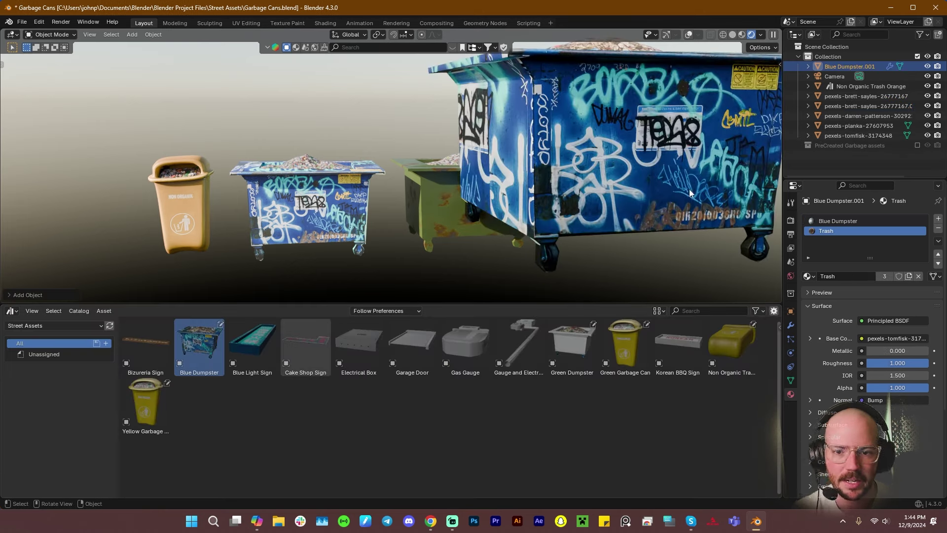
# Scale down the added Blue Dumpster and move it in front of the rusty green dumpster
pyautogui.press('s')
pyautogui.click(643, 186)
pyautogui.press('g')
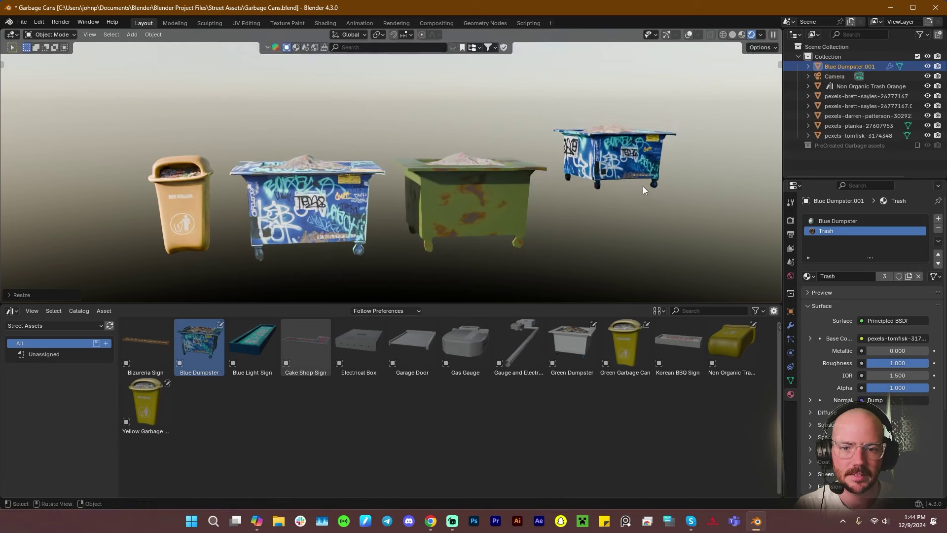
pyautogui.click(573, 242)
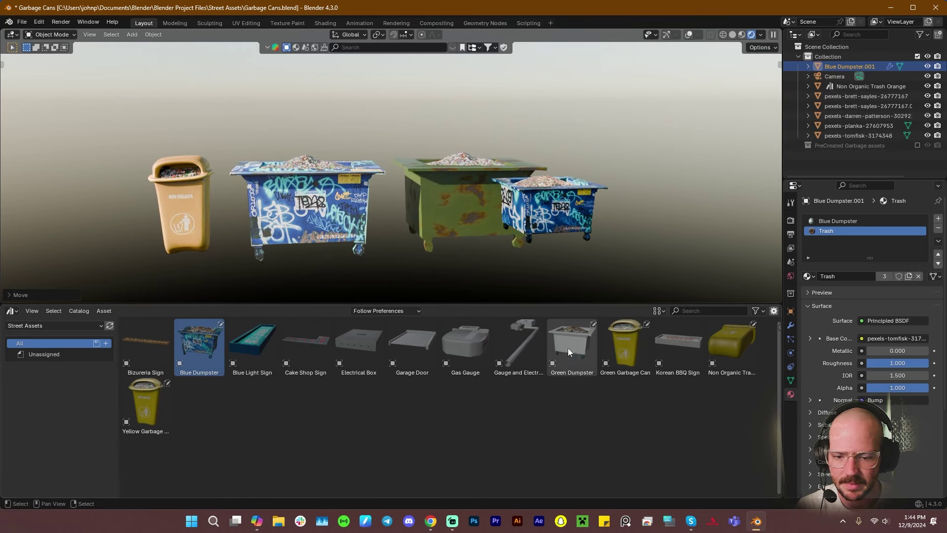
# Add the Green Dumpster asset from the Street Assets library to the scene and view it from several angles
pyautogui.moveTo(567, 347); pyautogui.dragTo(459, 212)
pyautogui.moveTo(459, 212); pyautogui.dragTo(578, 187, button='middle')
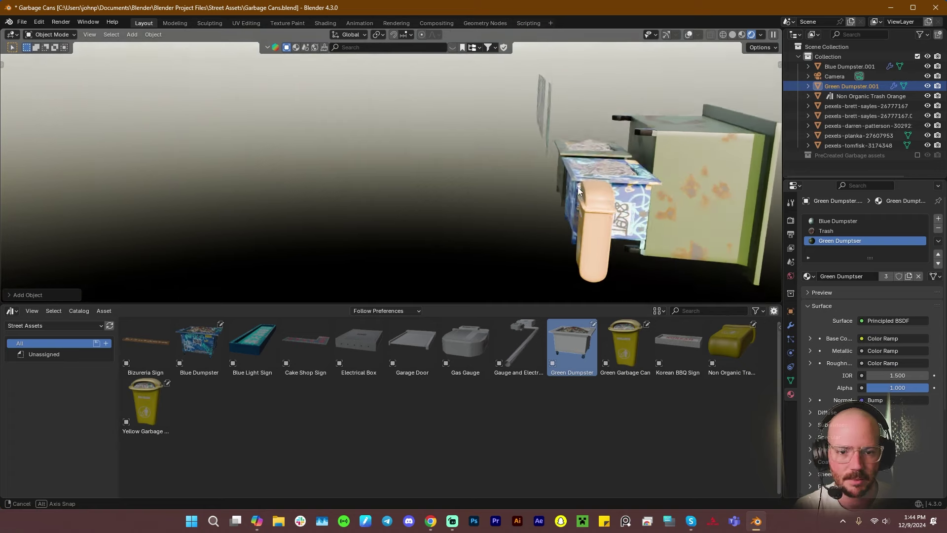
pyautogui.moveTo(711, 191); pyautogui.dragTo(486, 223, button='middle')
pyautogui.scroll(-5, 629, 211)
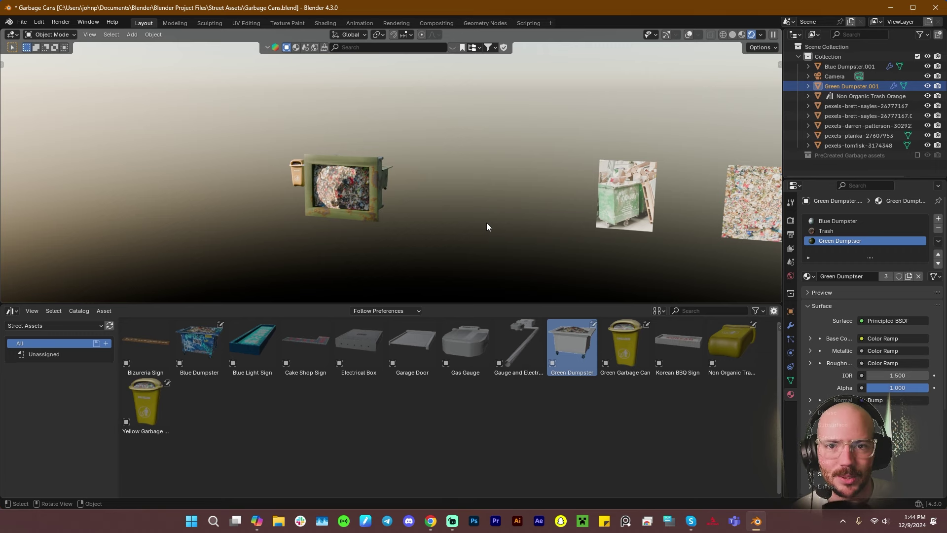
pyautogui.click(451, 528)
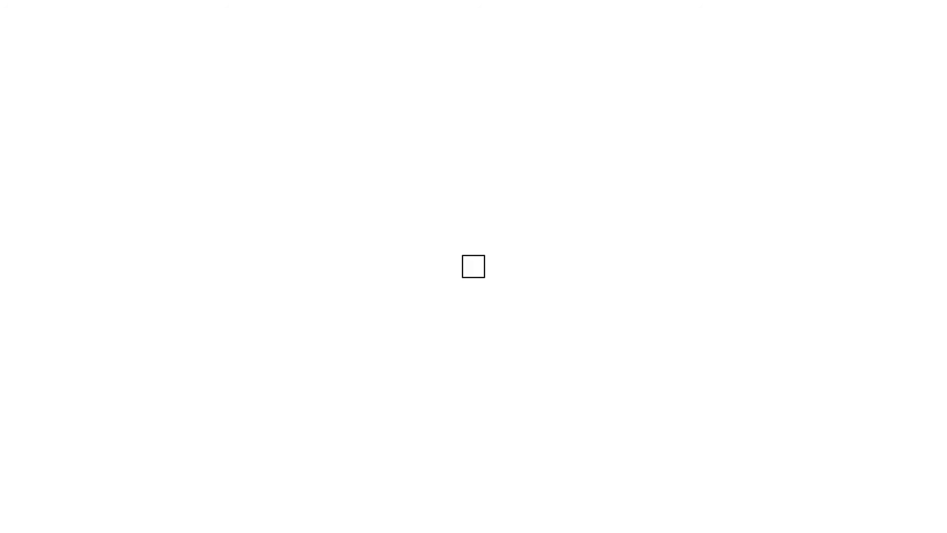